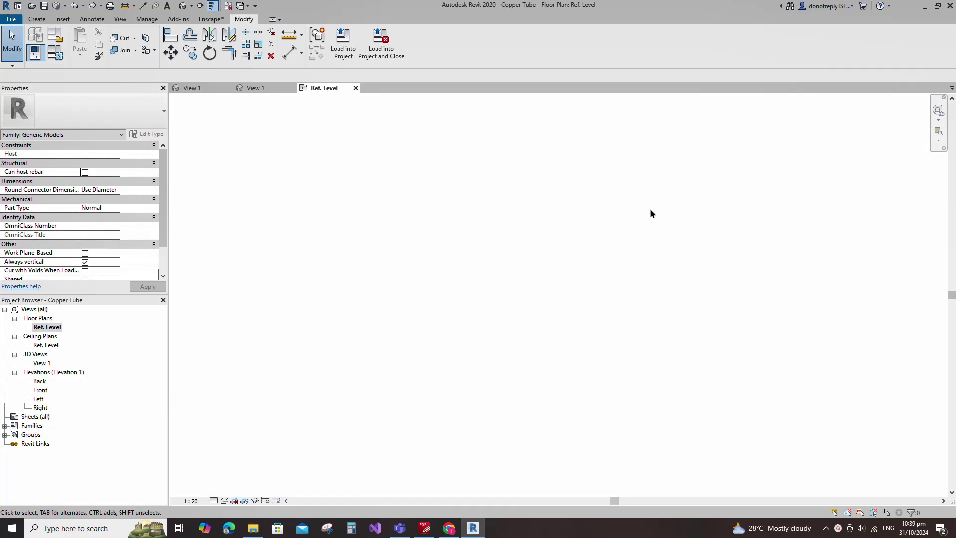
Step: Create a new family from the Generic Model family template
click(13, 19)
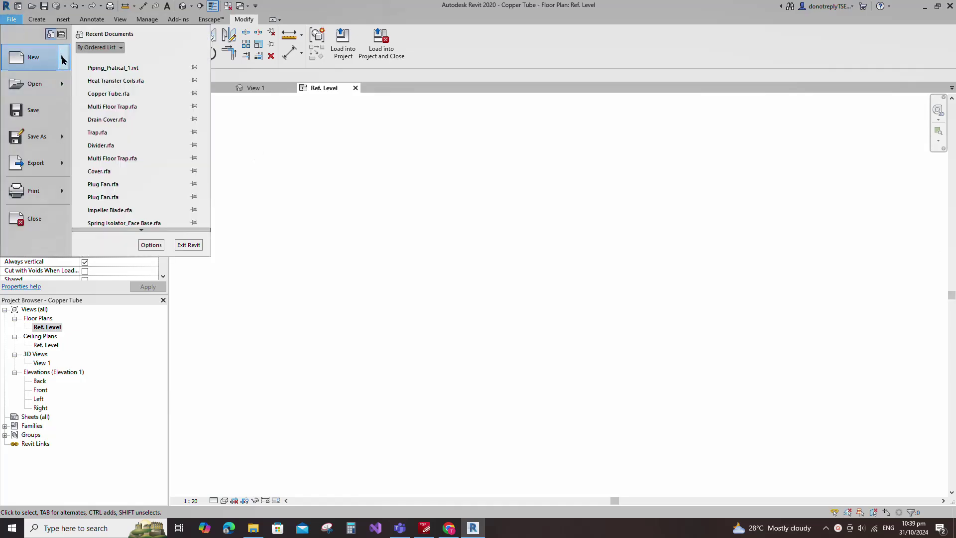
mouse_move(60, 61)
click(115, 88)
scroll(240, 131, down, 3)
click(164, 165)
click(353, 237)
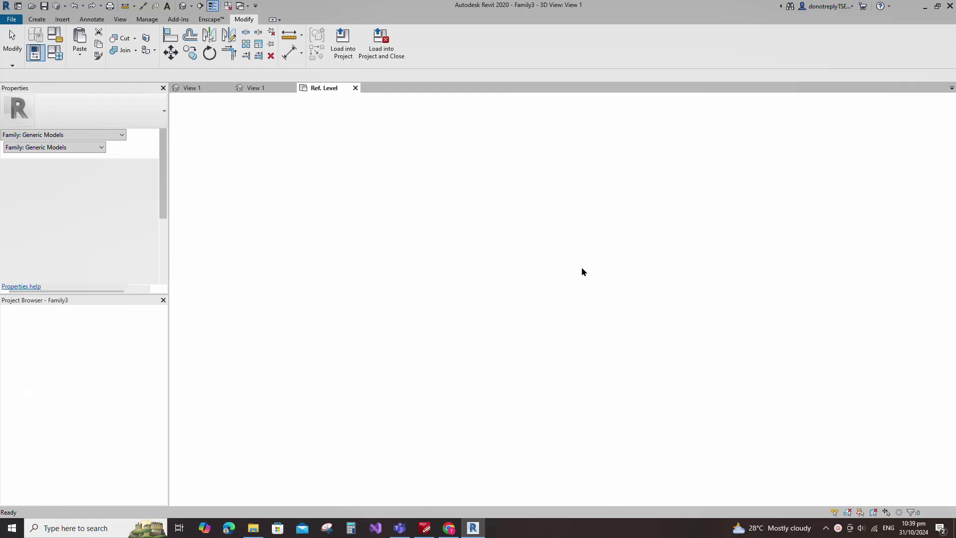
Step: Draw two vertical reference planes offset 500 mm to either side of the Center (Left/Right) plane in the Ref. Level plan
click(523, 216)
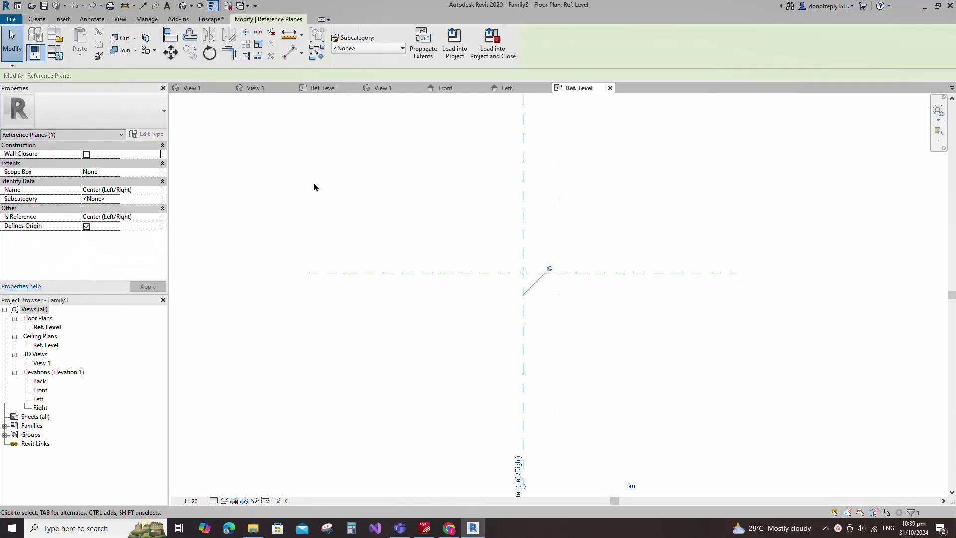
click(315, 58)
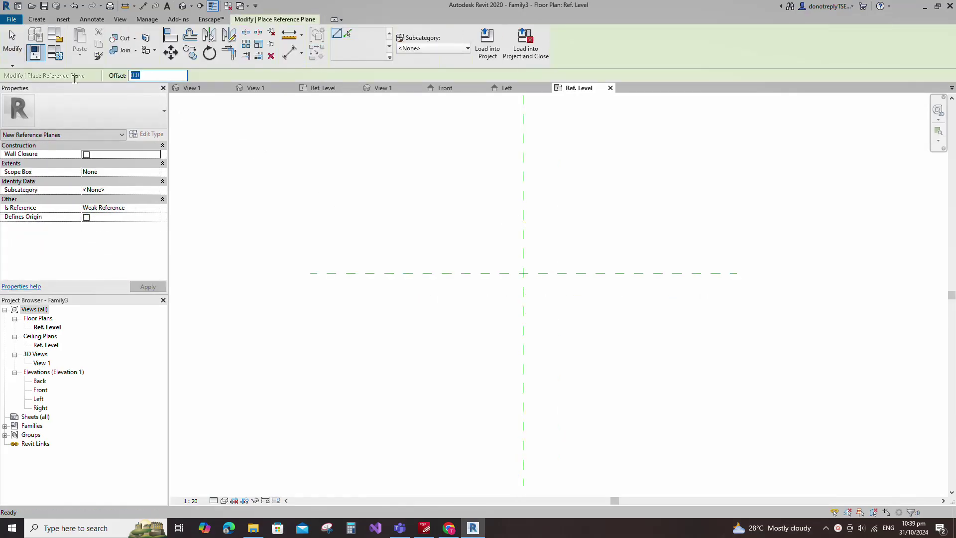
click(523, 351)
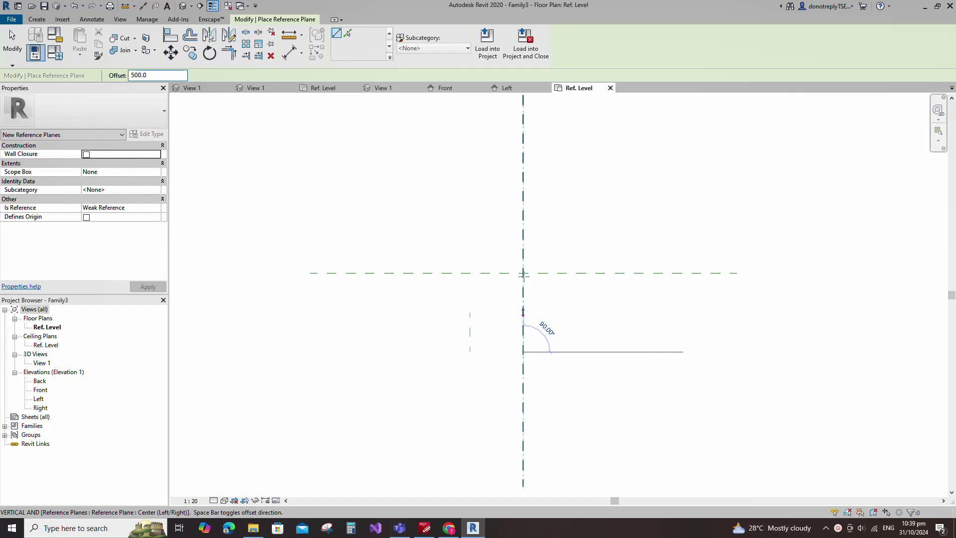
click(522, 215)
click(523, 215)
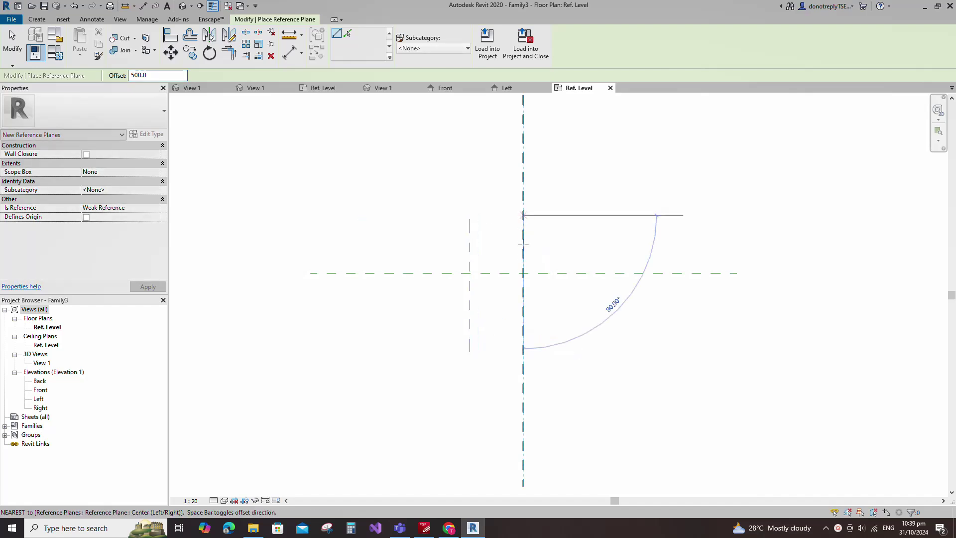
click(521, 352)
Step: Dimension the centre plane and the two outer vertical planes together and constrain the segments to be equal
key(d)
key(i)
click(522, 223)
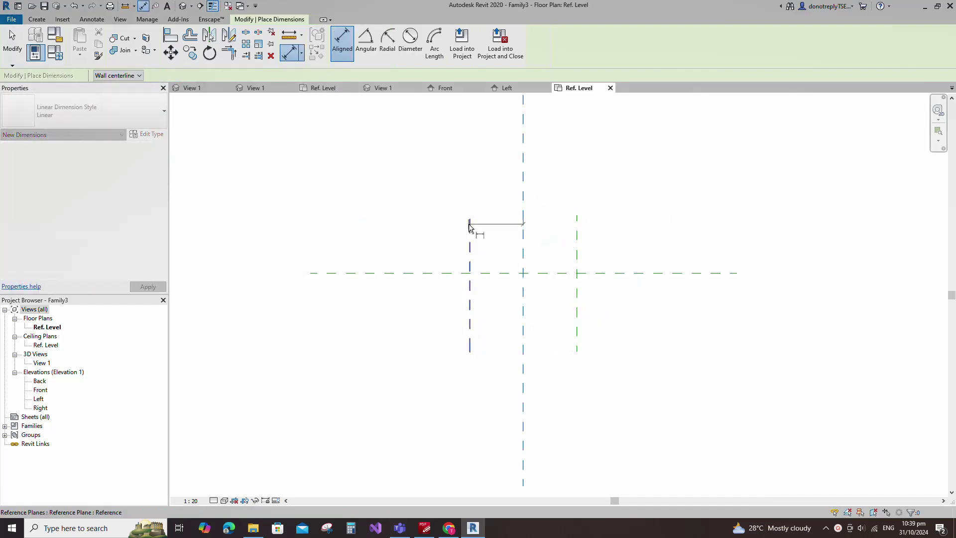
click(576, 221)
click(550, 196)
click(522, 171)
Step: Dimension the overall distance between the outer vertical planes and label it with a new family parameter L
click(470, 224)
click(576, 233)
click(573, 165)
key(Escape)
key(Escape)
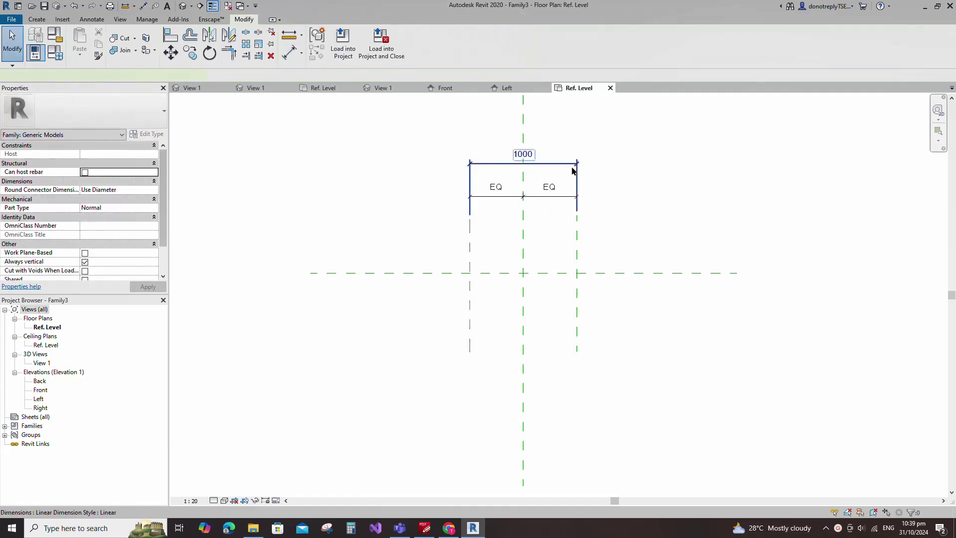
click(523, 167)
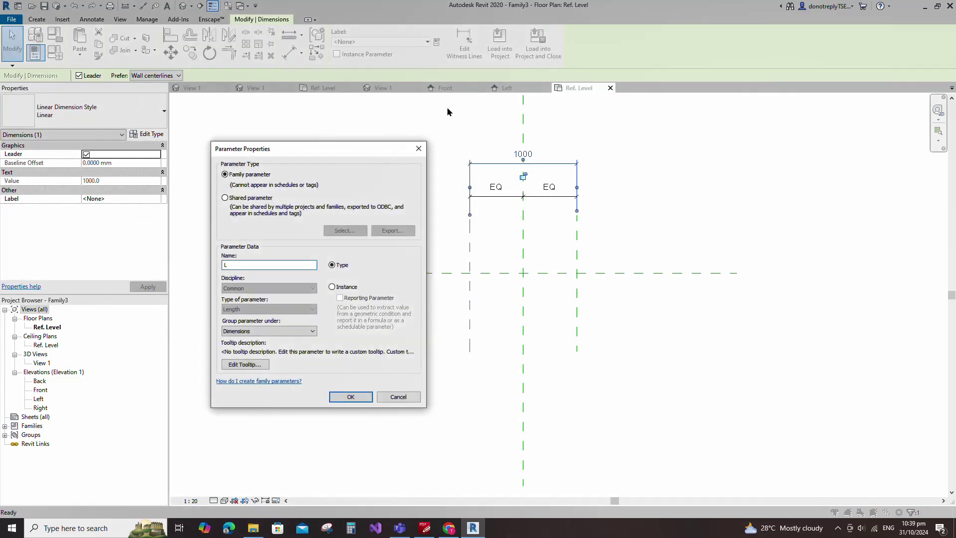
click(351, 396)
click(388, 398)
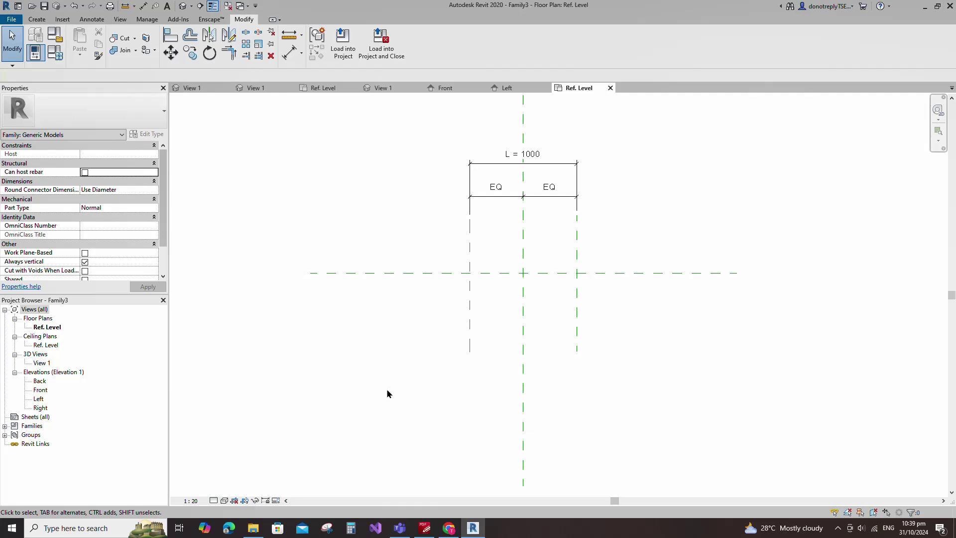
Step: Add reference planes offset 20 mm above and below the horizontal centre plane and 20 mm inward from both outer vertical planes
click(432, 277)
key(r)
key(p)
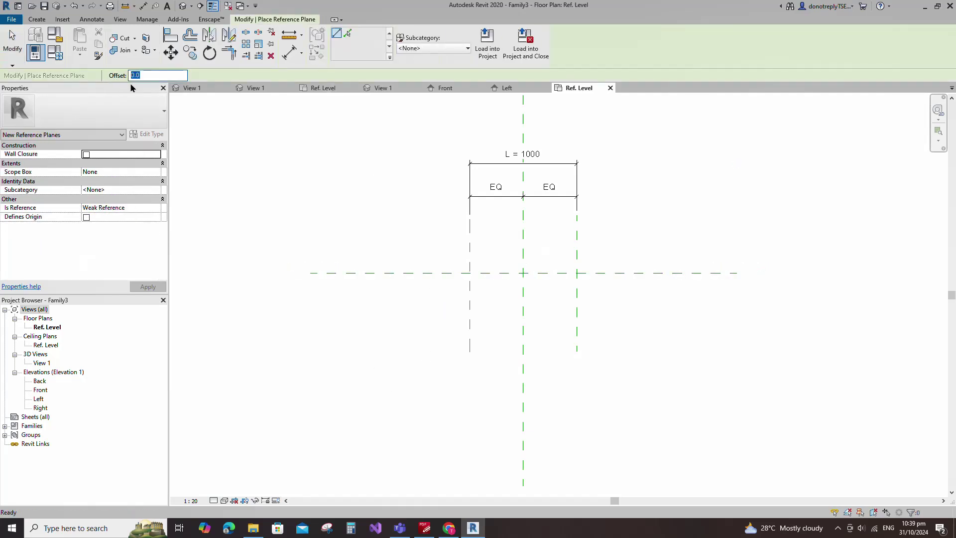
click(347, 34)
scroll(442, 269, up, 2)
scroll(448, 268, up, 3)
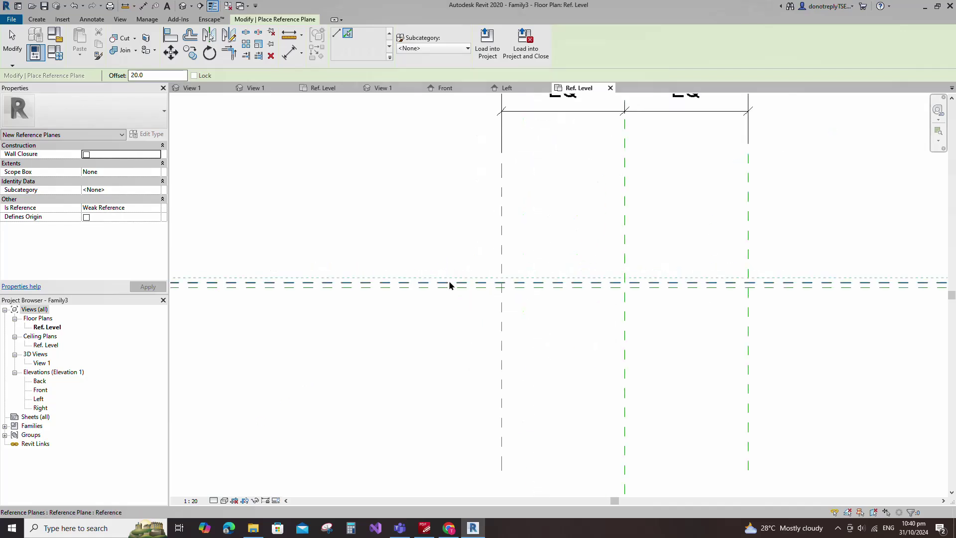
click(449, 281)
scroll(410, 244, down, 1)
click(605, 233)
scroll(709, 240, down, 2)
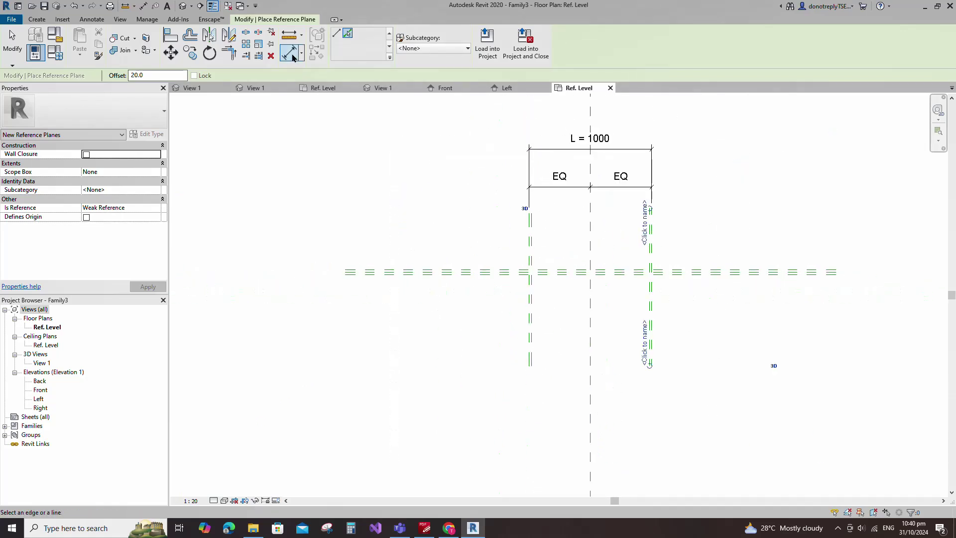
Step: Dimension the spacing of the three horizontal planes and the gap between each outer vertical plane and its inner neighbour
click(290, 52)
scroll(407, 268, up, 2)
click(384, 272)
click(359, 199)
click(625, 373)
click(627, 363)
click(645, 184)
click(835, 197)
click(839, 199)
click(853, 186)
key(Escape)
key(Escape)
Step: Label the three offset dimensions with a new instance parameter D
click(348, 269)
ctrl+click(626, 165)
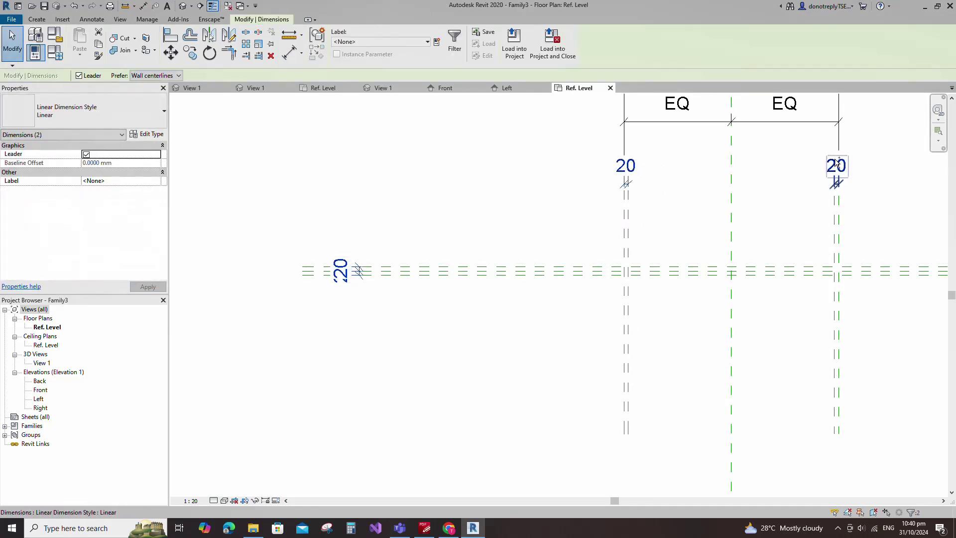
click(437, 42)
text(D)
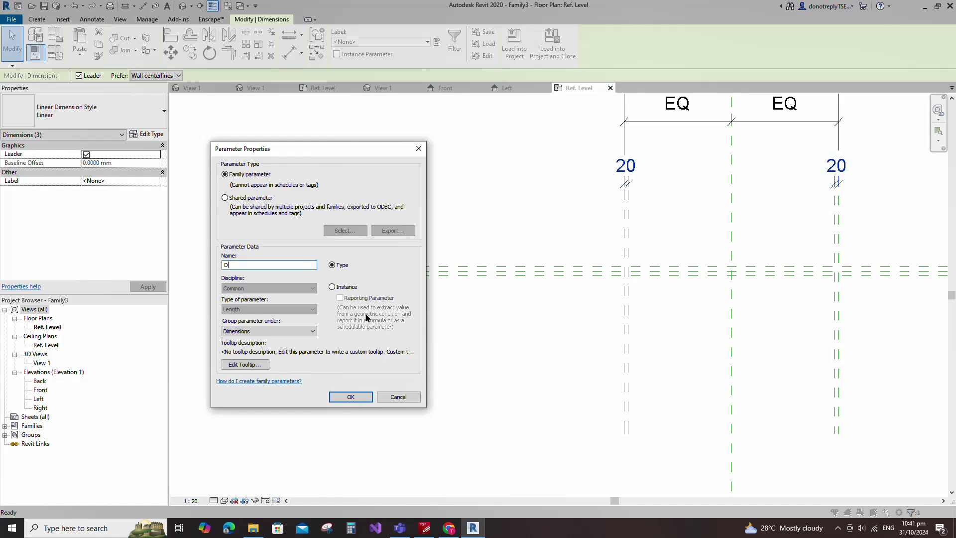
click(350, 396)
click(476, 375)
scroll(465, 328, down, 3)
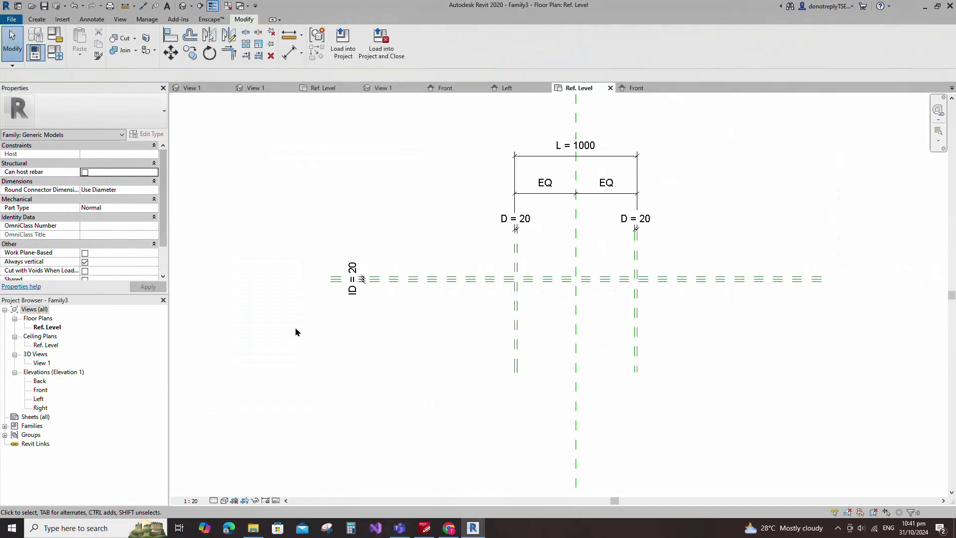
Step: In the Front elevation, add four horizontal reference planes stacked at 20 mm spacing above the Ref. Level
double_click(41, 390)
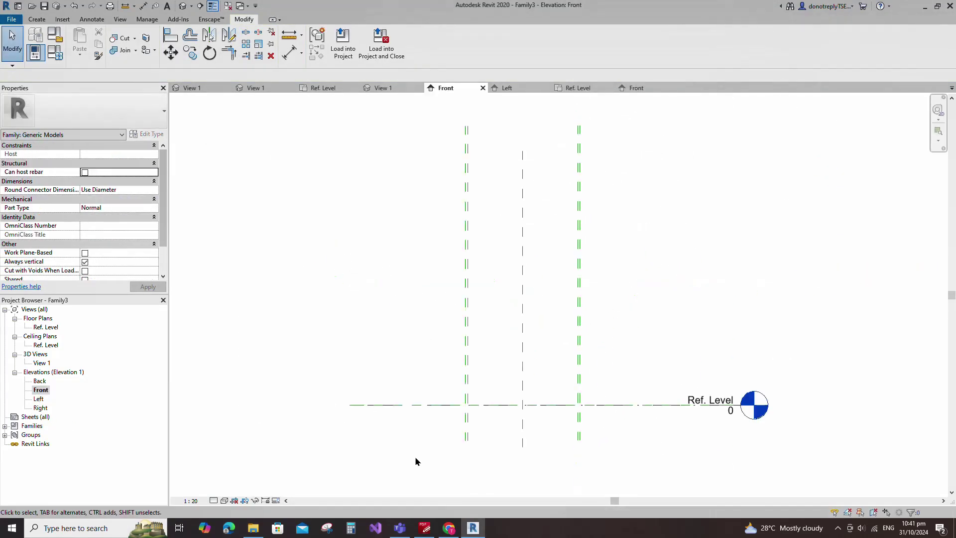
click(459, 354)
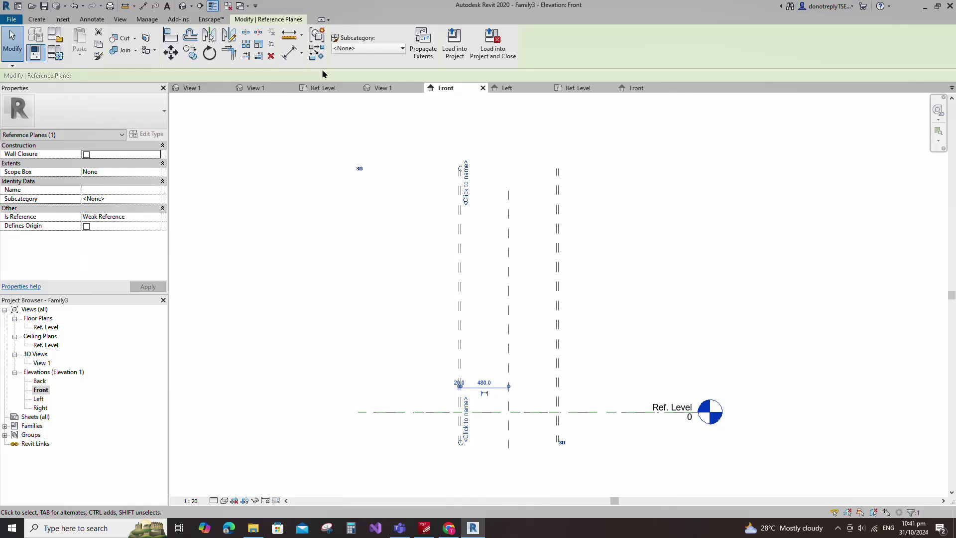
key(r)
key(p)
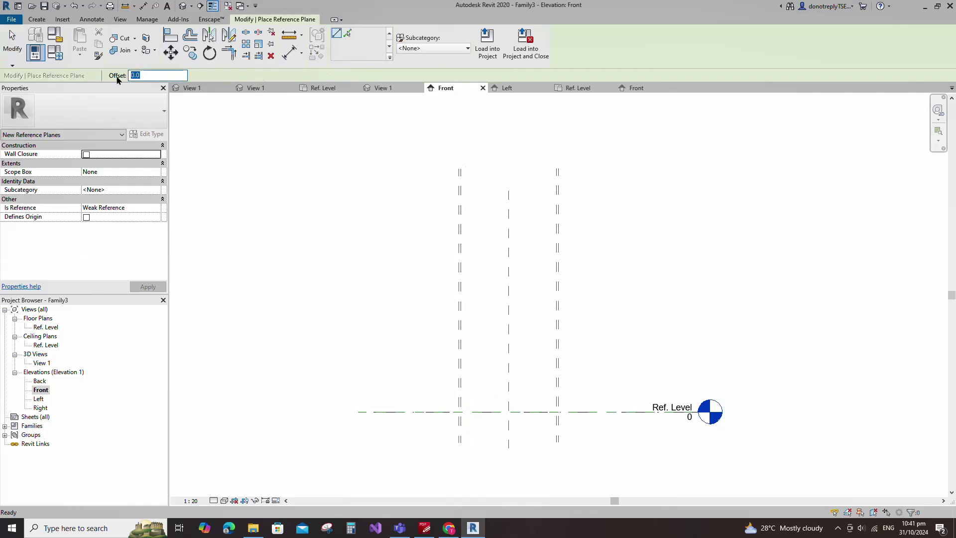
click(460, 456)
scroll(460, 457, up, 2)
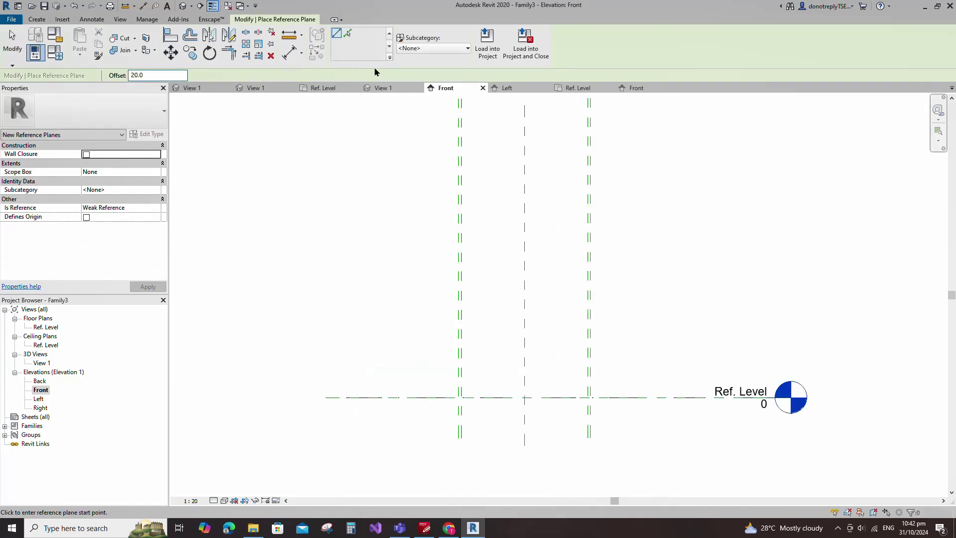
scroll(416, 382, up, 2)
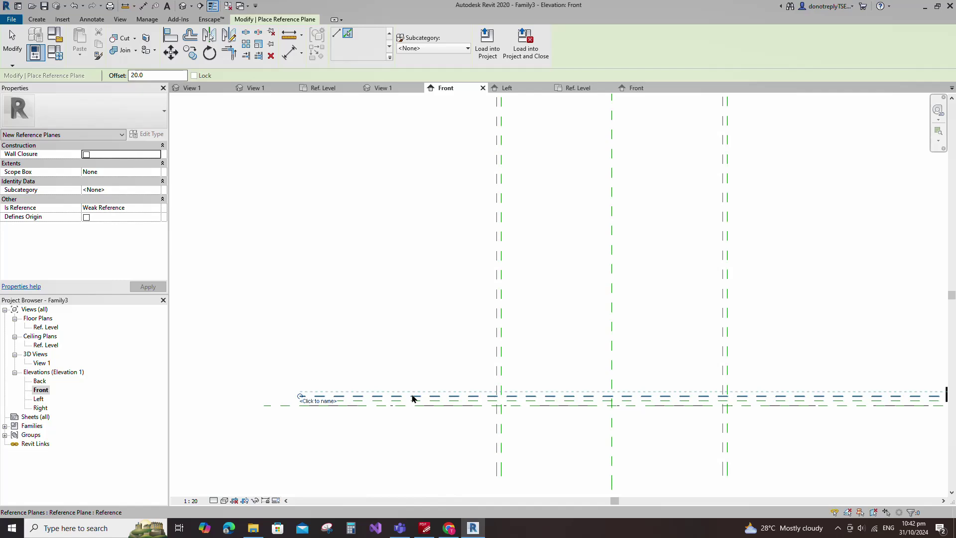
click(415, 392)
Step: Dimension the stacked horizontal planes upward from the Ref. Level and label the dimension with parameter D
click(291, 53)
click(291, 405)
click(315, 400)
click(315, 396)
click(283, 316)
scroll(291, 333, down, 2)
key(Escape)
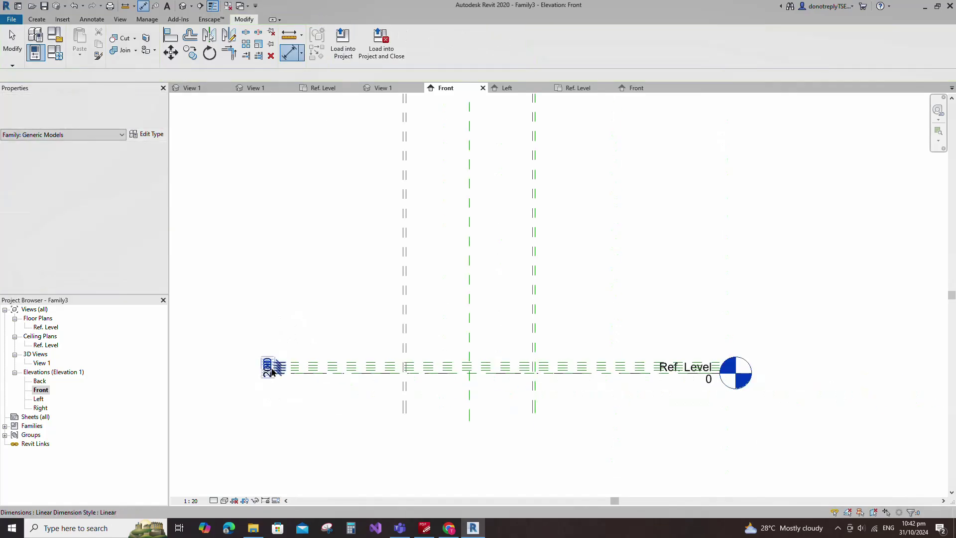
click(155, 180)
click(107, 197)
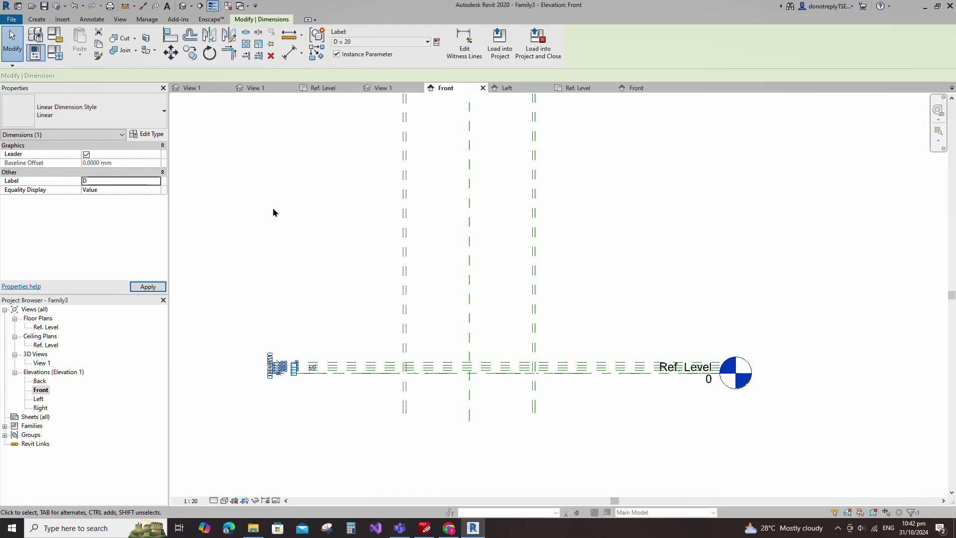
click(273, 207)
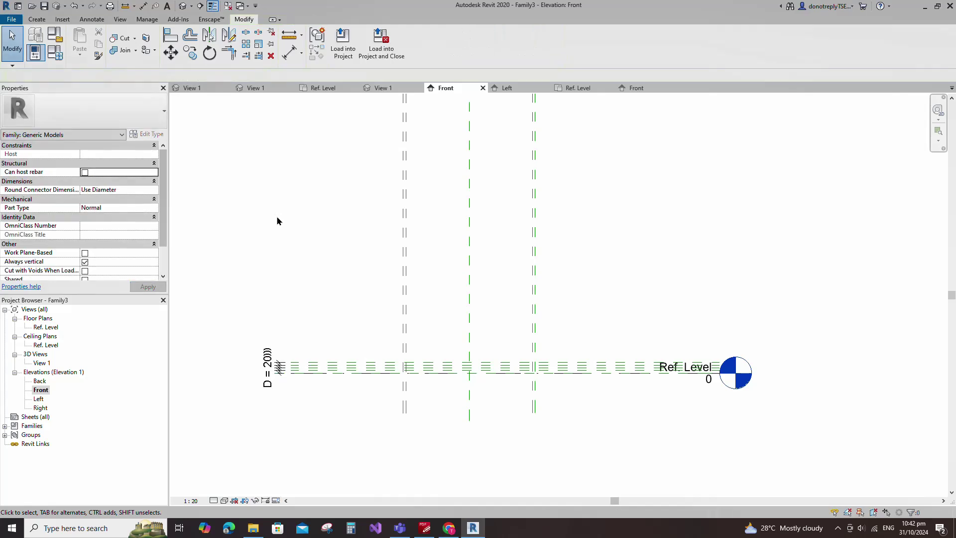
Step: From the Ref. Level plan, start a sweep on the horizontal centre reference plane and open the Front elevation for its sketch
double_click(45, 327)
scroll(531, 309, up, 2)
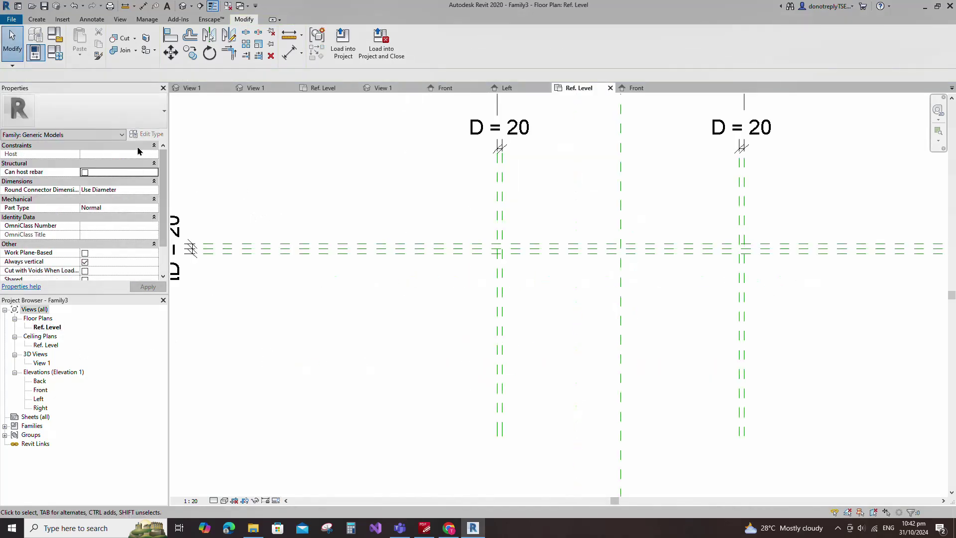
click(35, 19)
click(147, 42)
click(361, 59)
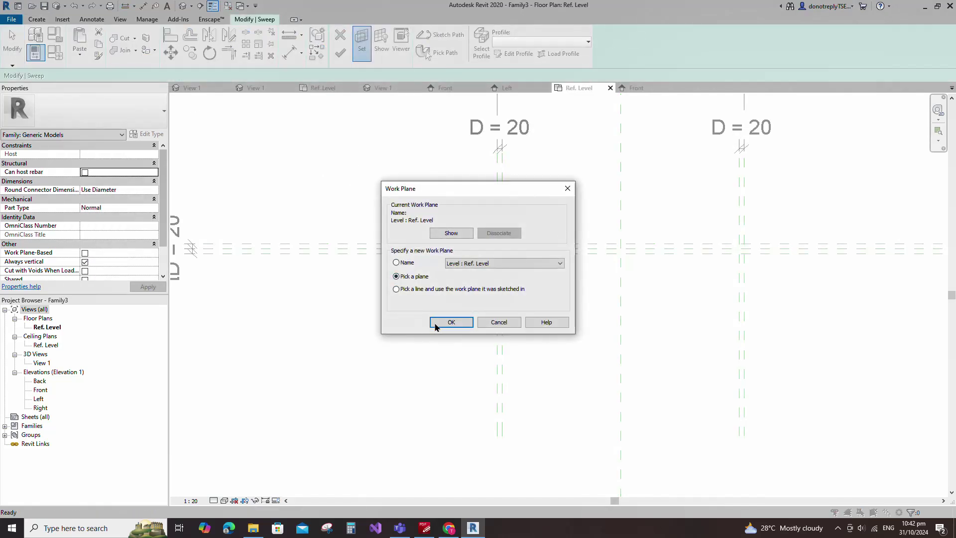
click(432, 323)
click(371, 248)
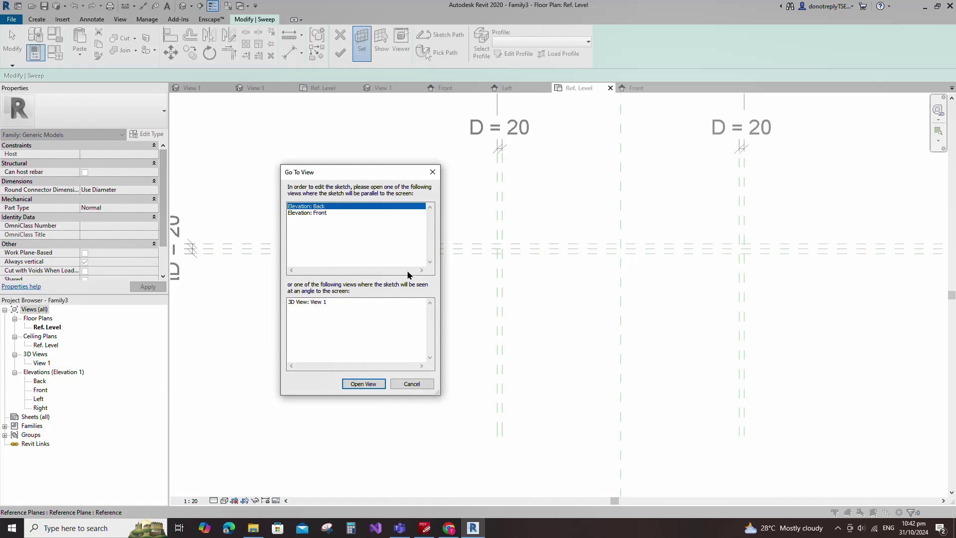
click(326, 213)
click(363, 384)
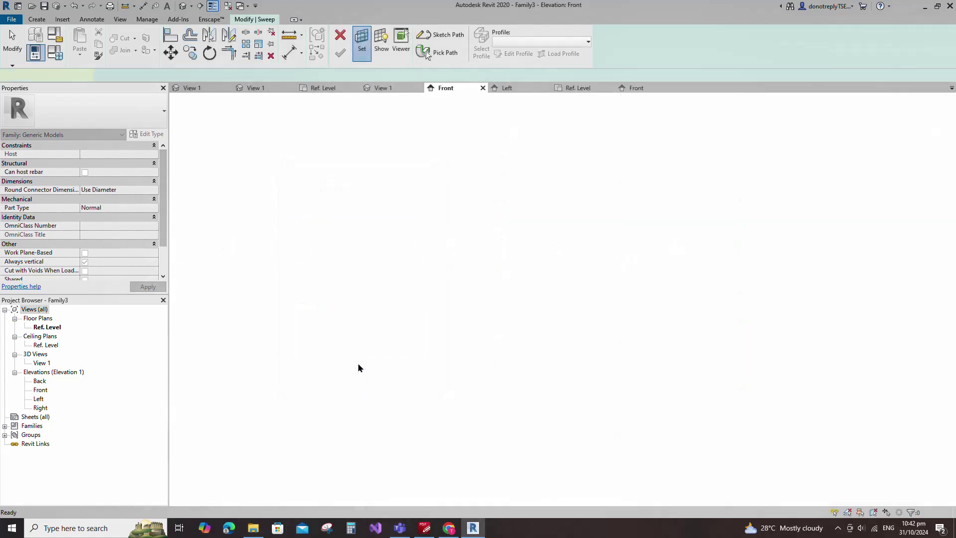
Step: Sketch a 960 mm wide rectangular sweep path between the inner vertical planes and delete its two short end lines
click(517, 35)
click(369, 32)
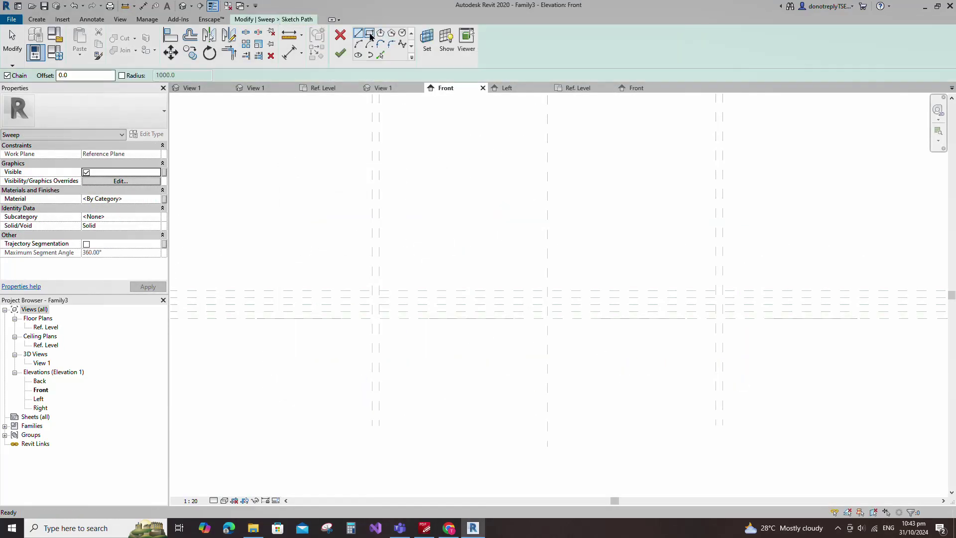
click(379, 311)
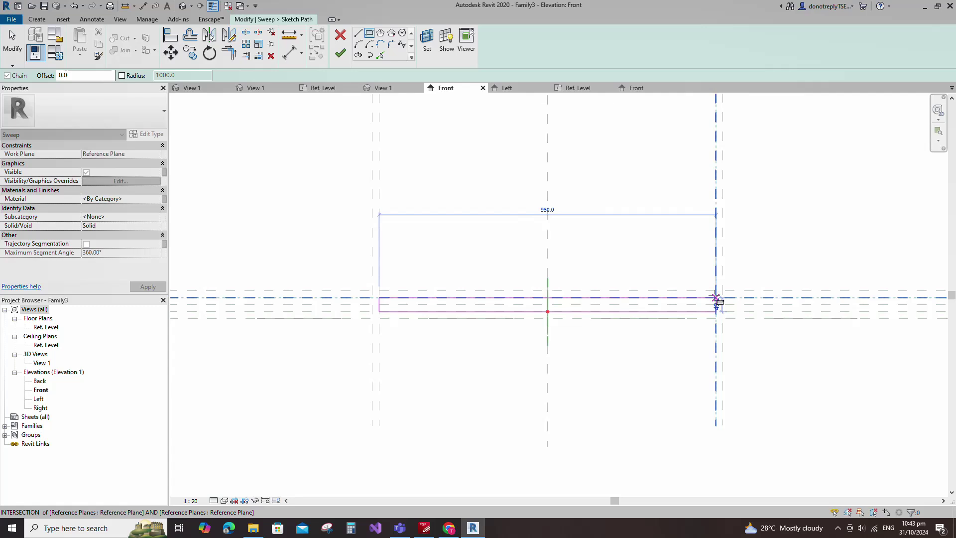
click(716, 298)
key(Escape)
key(Escape)
drag(694, 271, 756, 370)
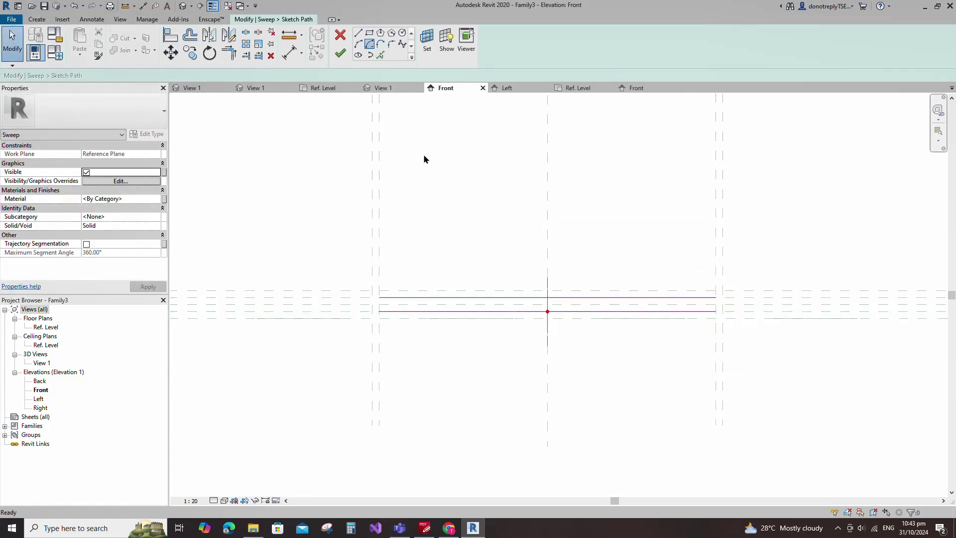
Step: Close both ends of the sweep path with semicircular arcs of 20 mm radius
click(370, 44)
scroll(398, 313, up, 1)
click(375, 302)
click(376, 295)
click(376, 311)
scroll(398, 325, up, 2)
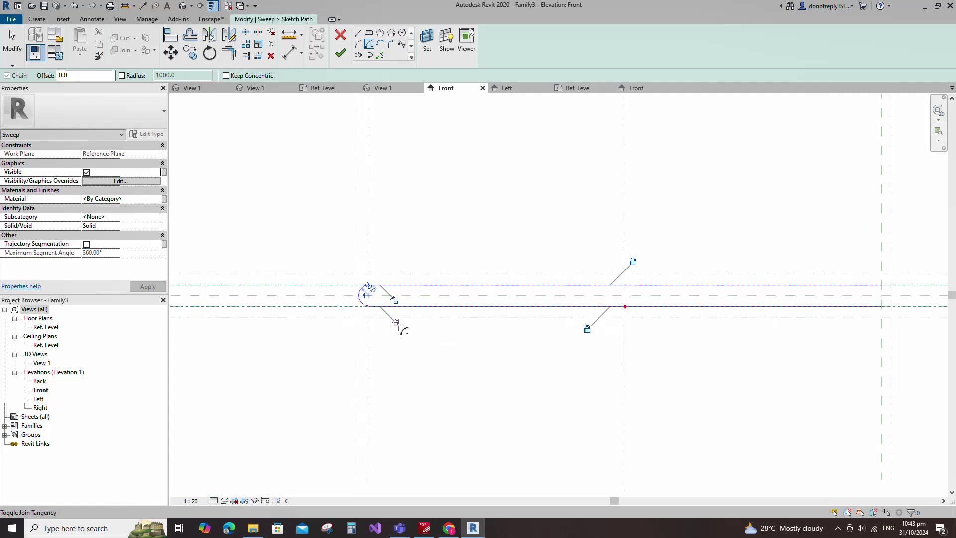
scroll(329, 337, down, 1)
scroll(756, 314, up, 1)
click(736, 303)
click(736, 292)
click(736, 314)
key(Escape)
key(Escape)
Step: Turn the temporary radius dimensions of both end arcs into permanent dimensions
scroll(756, 326, up, 2)
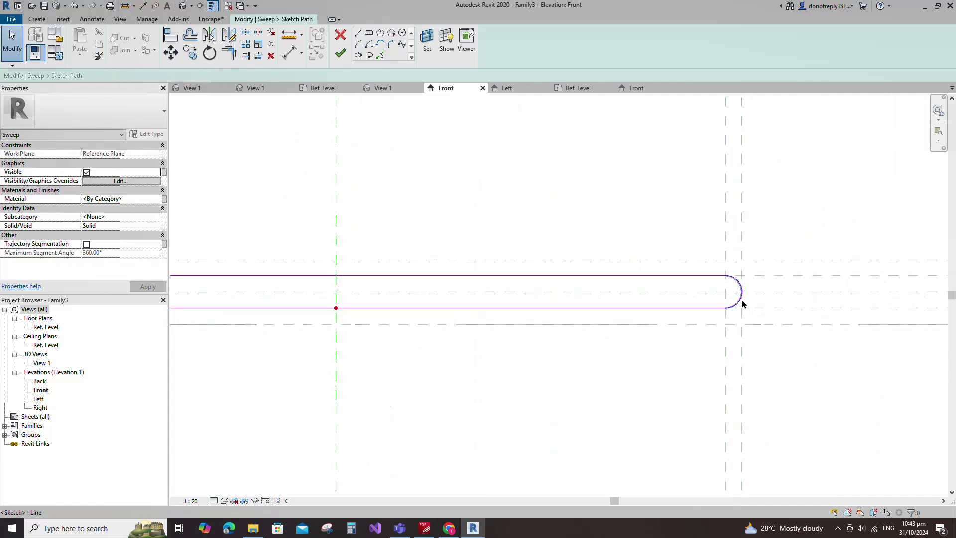
click(733, 292)
scroll(816, 329, down, 2)
scroll(544, 375, up, 2)
click(595, 363)
scroll(586, 353, down, 2)
scroll(323, 296, up, 1)
click(378, 312)
scroll(403, 308, up, 2)
click(359, 296)
scroll(321, 312, up, 1)
scroll(279, 325, down, 3)
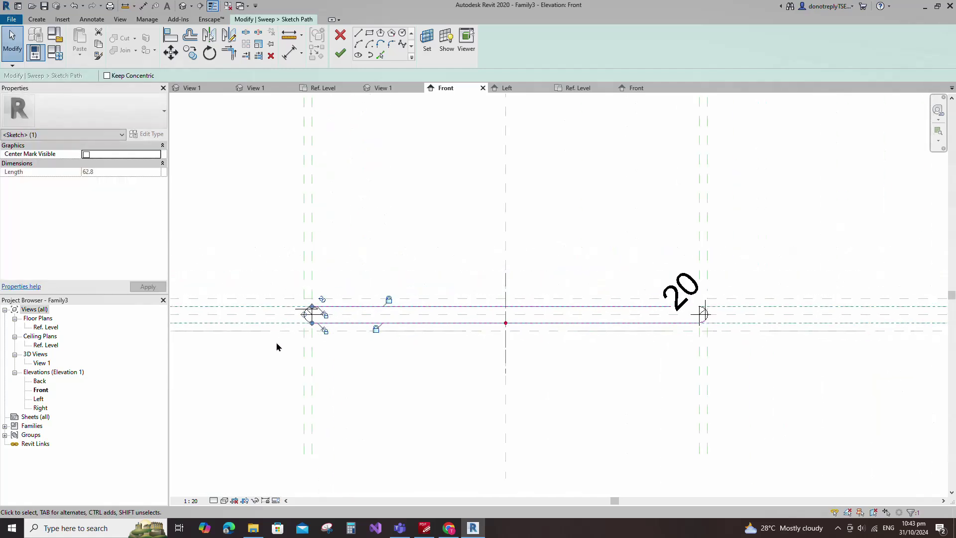
click(273, 333)
Step: Label both arc radius dimensions with parameter D and finish the sweep path sketch
click(315, 320)
ctrl+click(697, 312)
click(156, 190)
click(89, 205)
click(508, 260)
scroll(522, 255, down, 2)
click(340, 53)
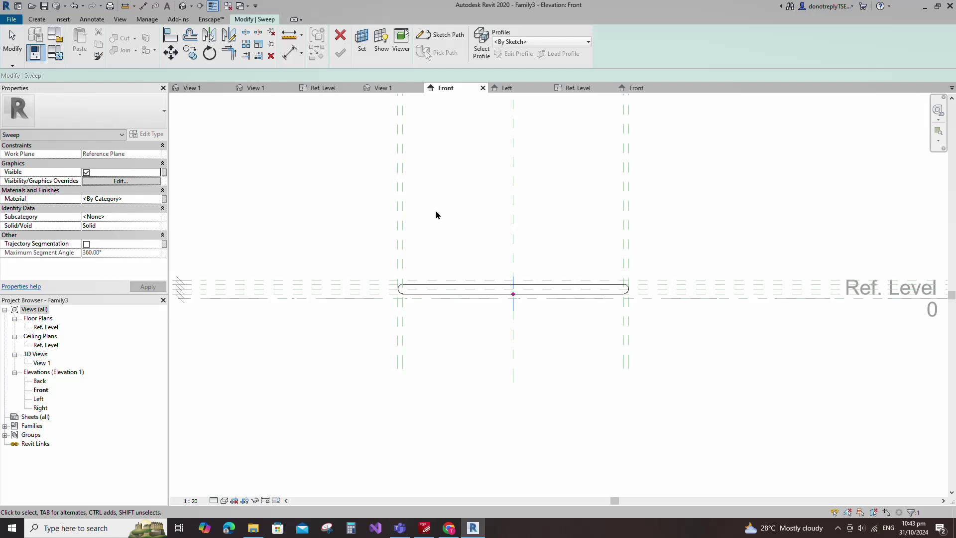
Step: Open the sweep profile for sketching in the Left elevation and draw a 5 mm radius circle centred on the path point
click(515, 54)
click(378, 384)
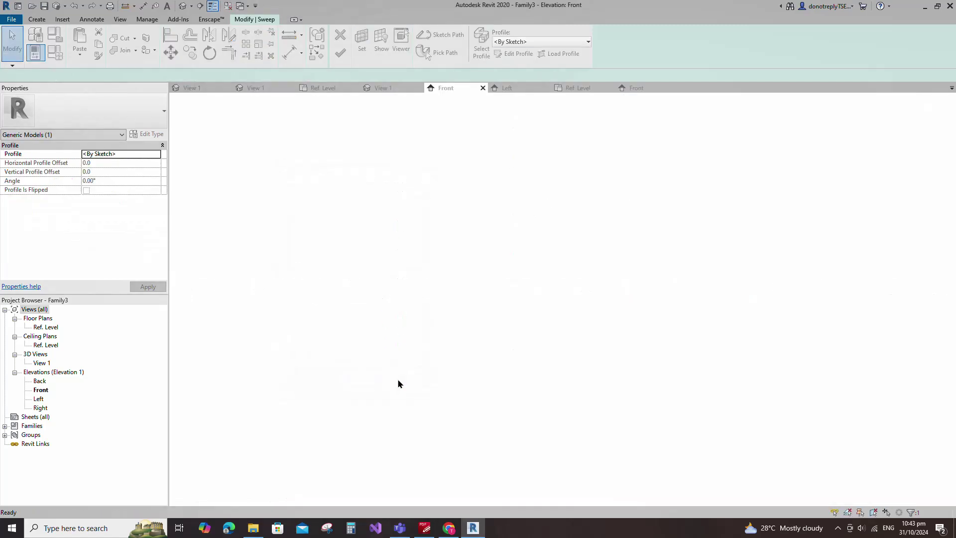
click(402, 34)
scroll(478, 319, up, 4)
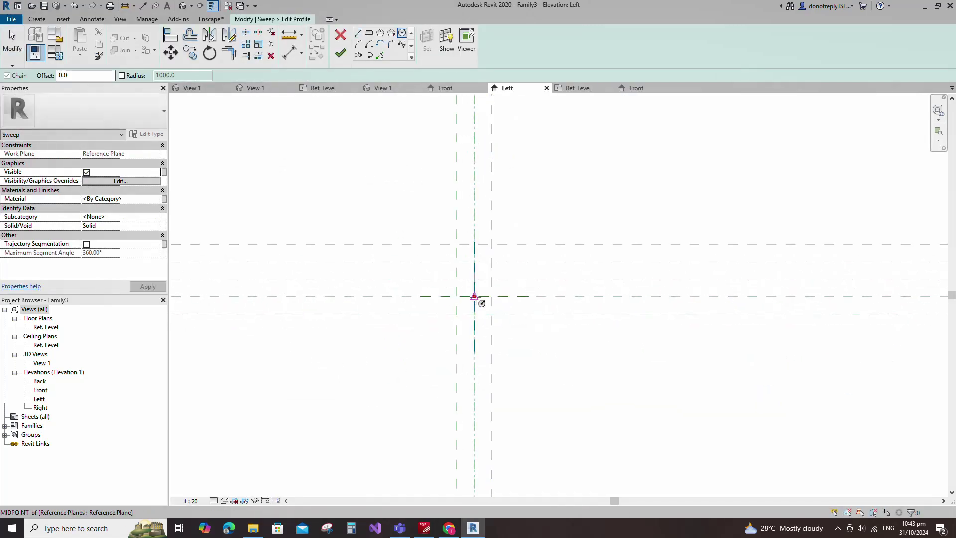
click(472, 299)
text(5)
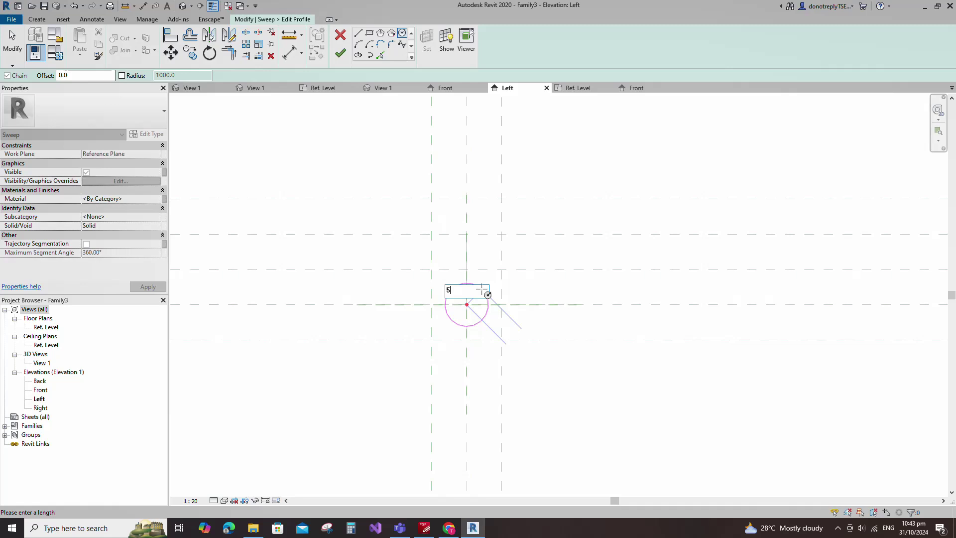
key(Return)
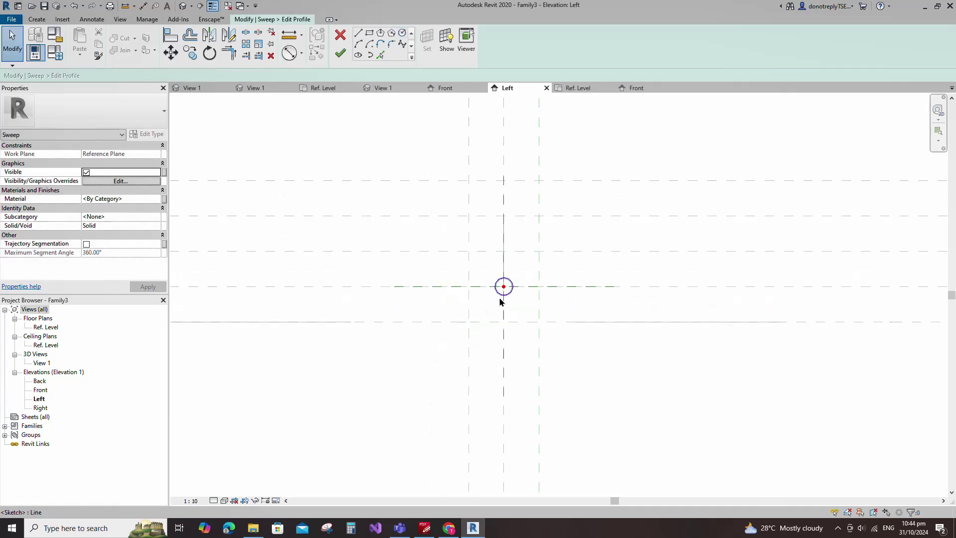
Step: Make the profile circle's center mark visible and align its centre with the reference plane through the path point
click(499, 296)
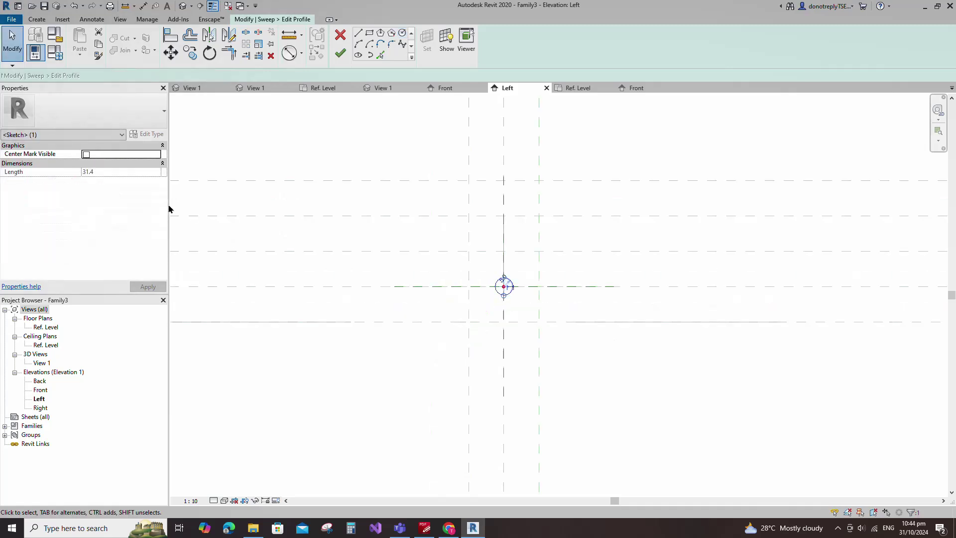
click(87, 154)
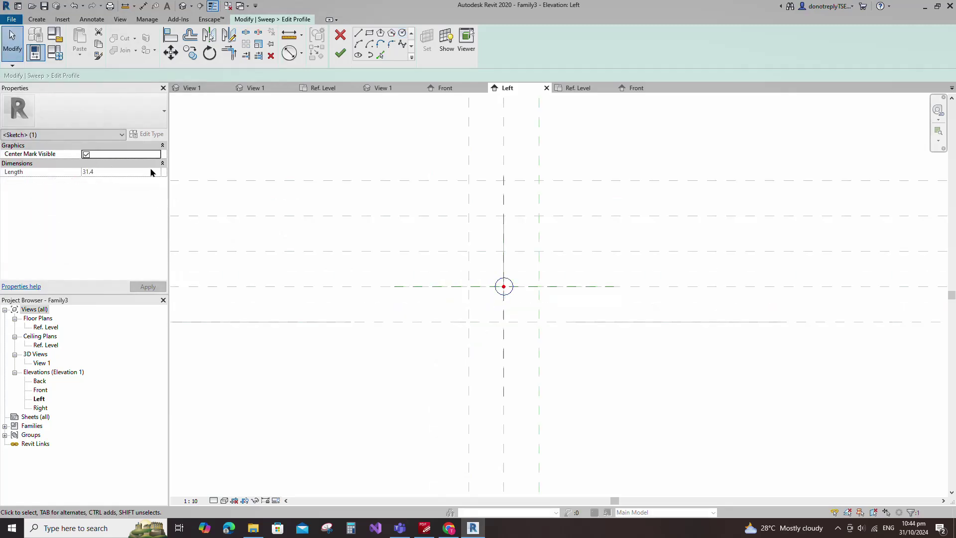
key(a)
key(l)
click(648, 286)
click(504, 286)
Step: Dimension the profile circle's diameter and label it with a new type family parameter named Tube D
click(290, 52)
click(511, 281)
click(522, 268)
key(Escape)
click(526, 266)
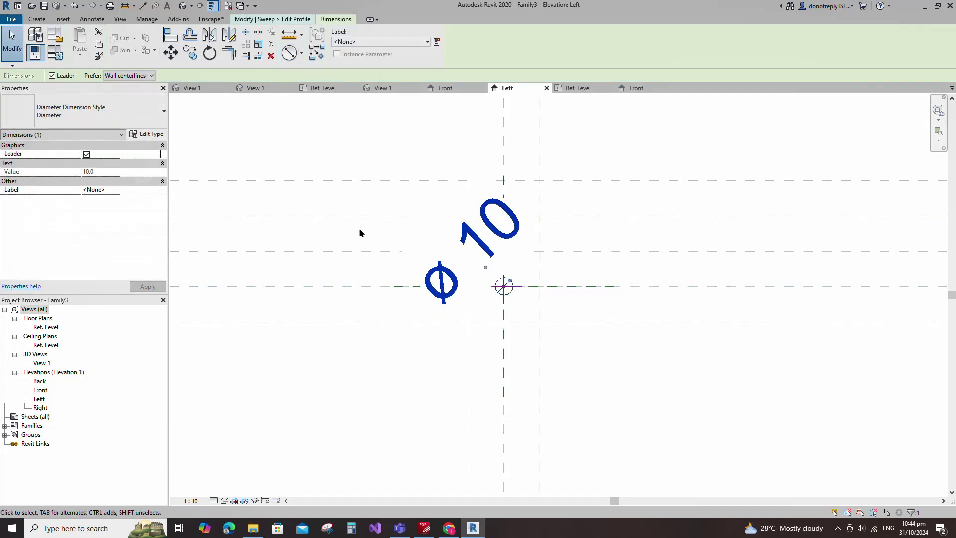
click(437, 42)
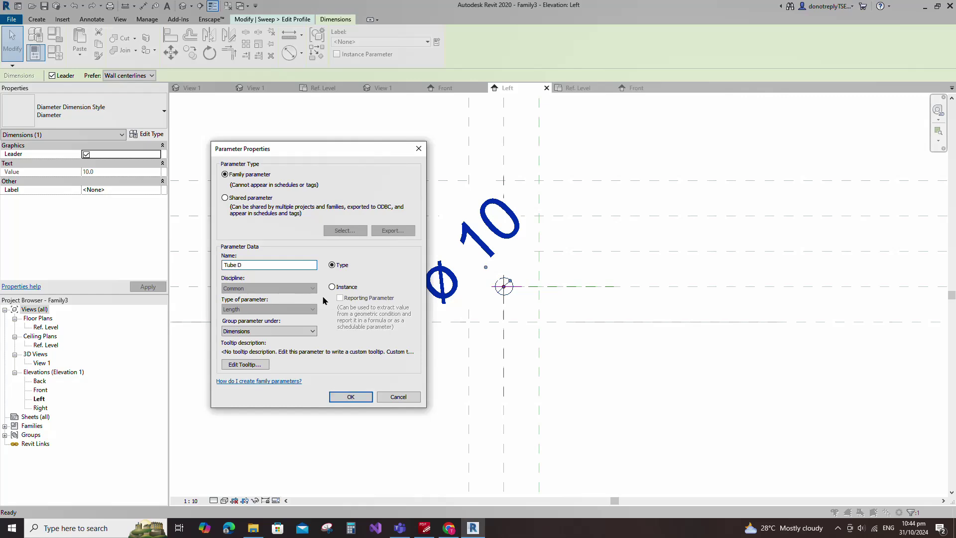
click(351, 396)
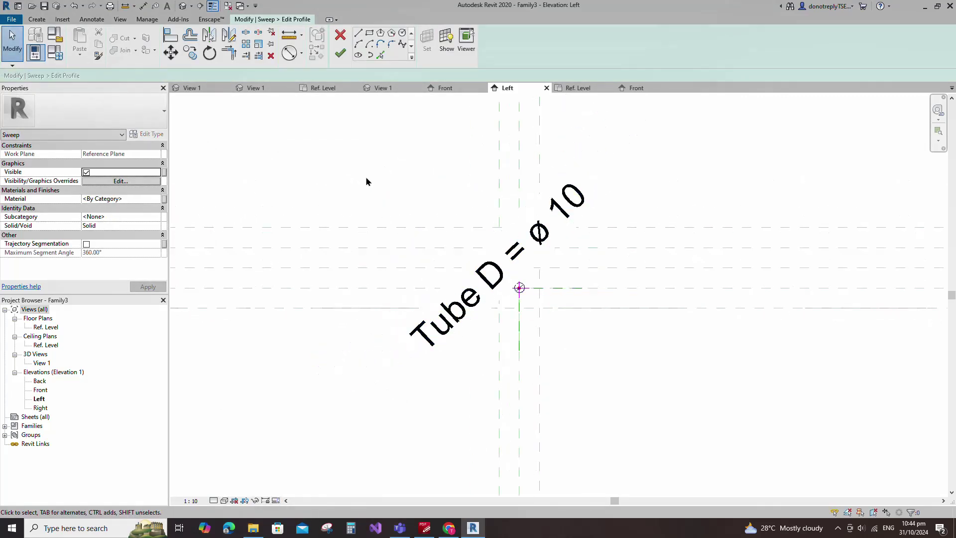
Step: Finish the profile and the sweep, then show the tube loop shaded in the 3D view
click(341, 57)
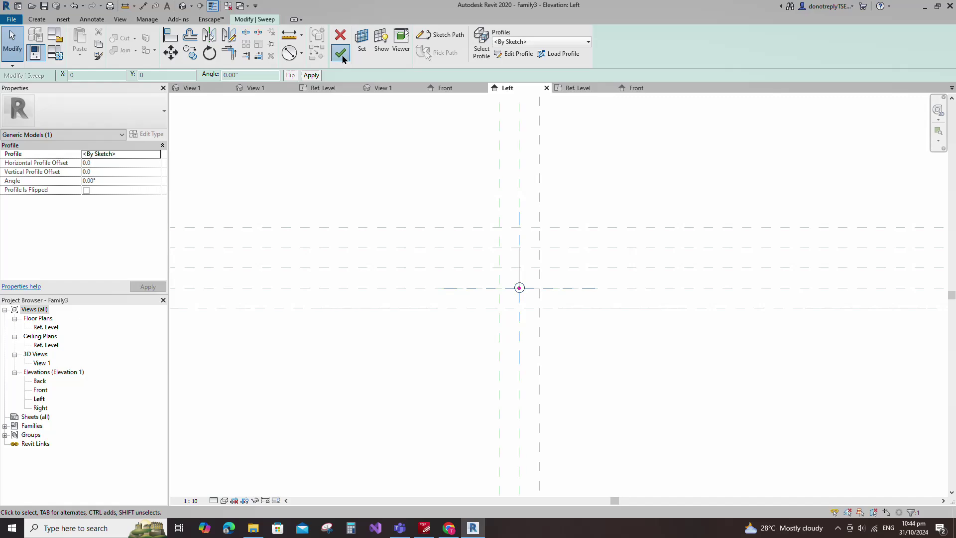
click(341, 54)
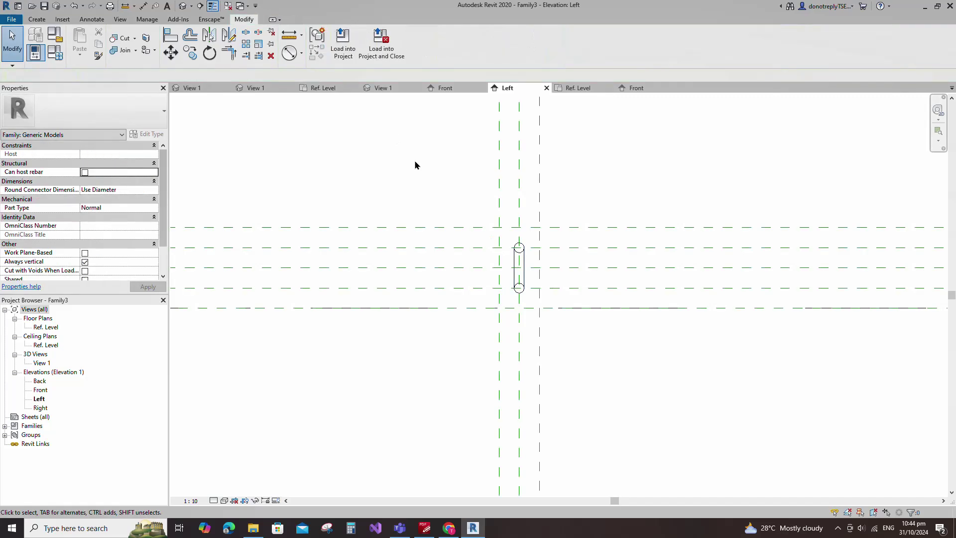
double_click(39, 367)
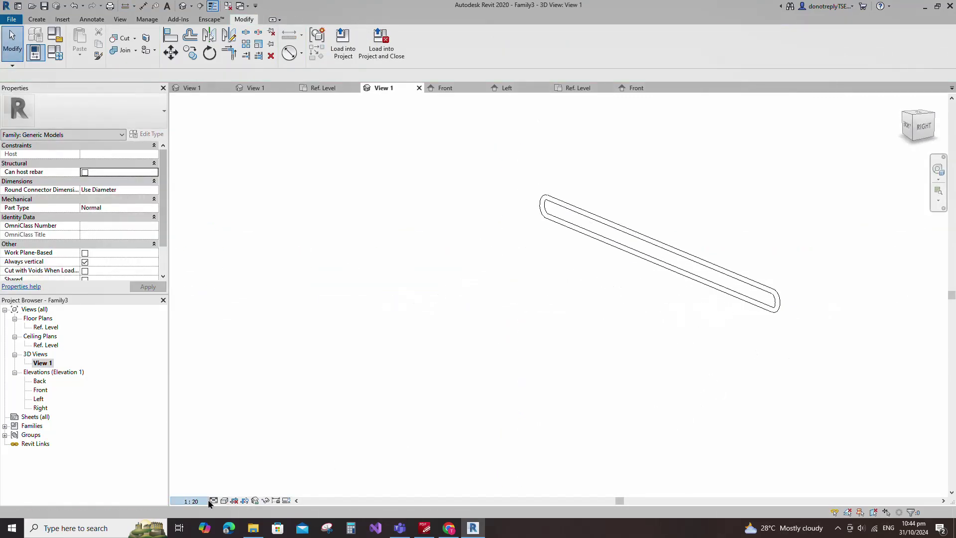
click(224, 500)
click(244, 461)
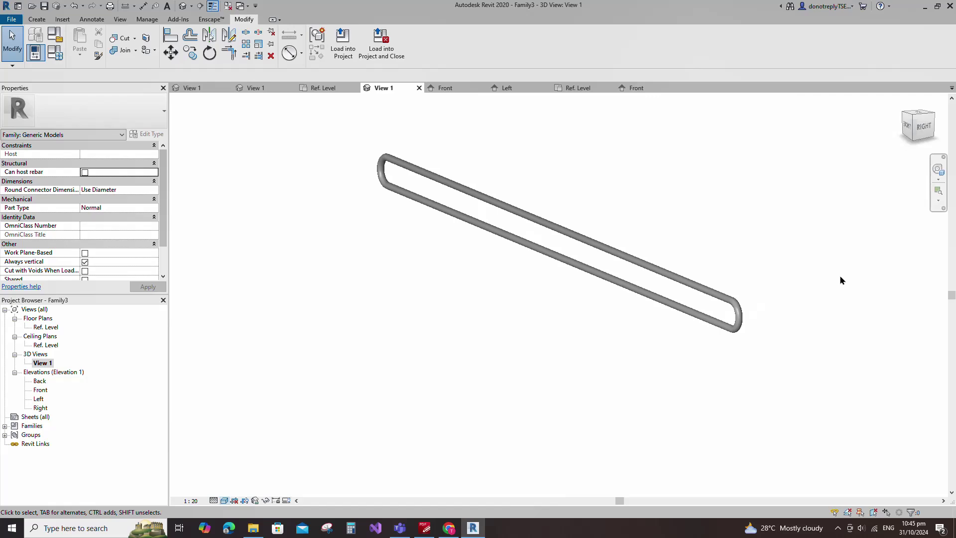
shift+middle_drag(840, 276, 871, 294)
Step: Start a second sweep from the Ref. Level plan, using the rear horizontal reference plane as work plane and the Front elevation for sketching
double_click(46, 327)
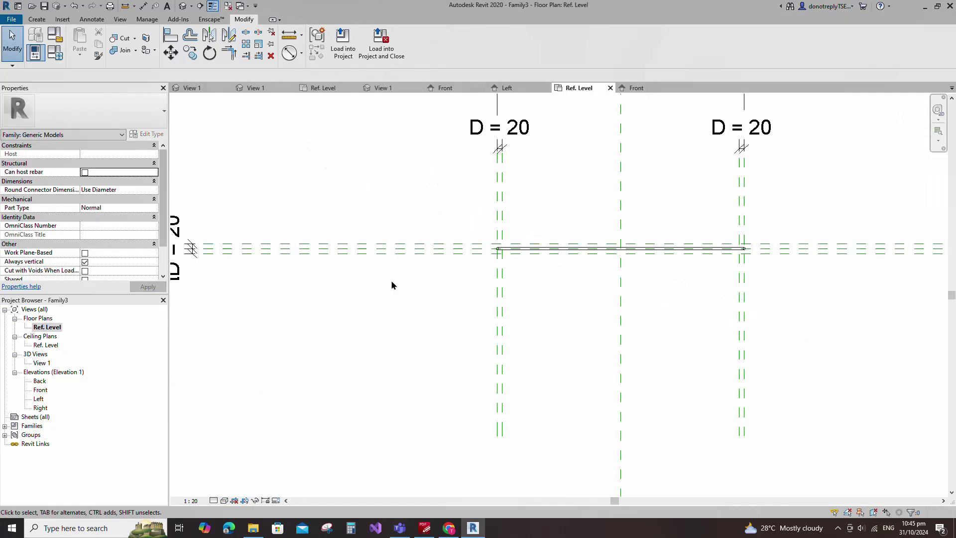
click(36, 19)
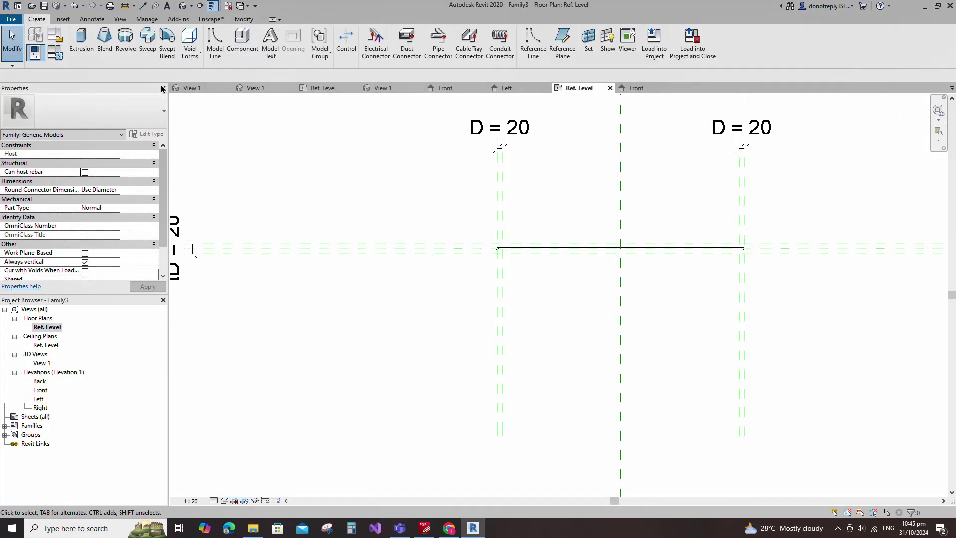
click(148, 42)
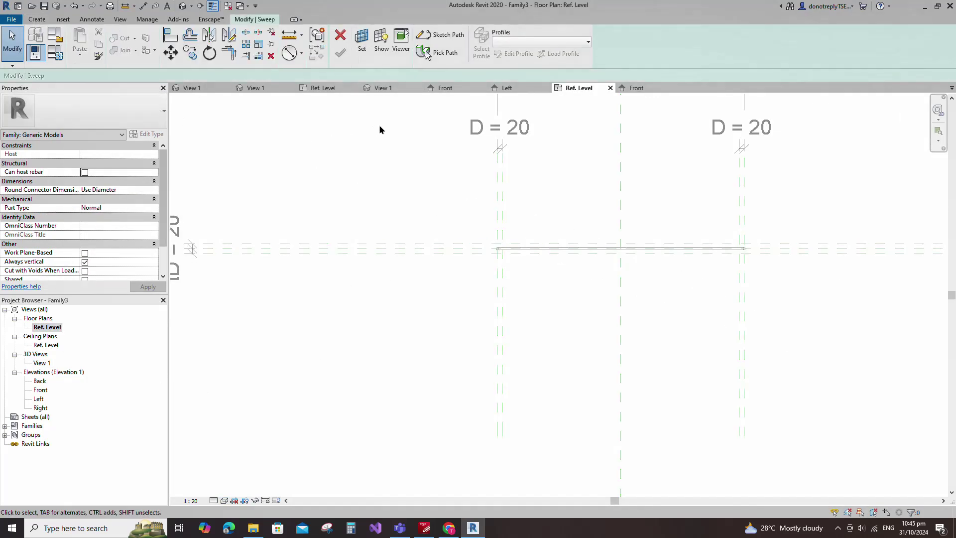
click(363, 38)
click(433, 319)
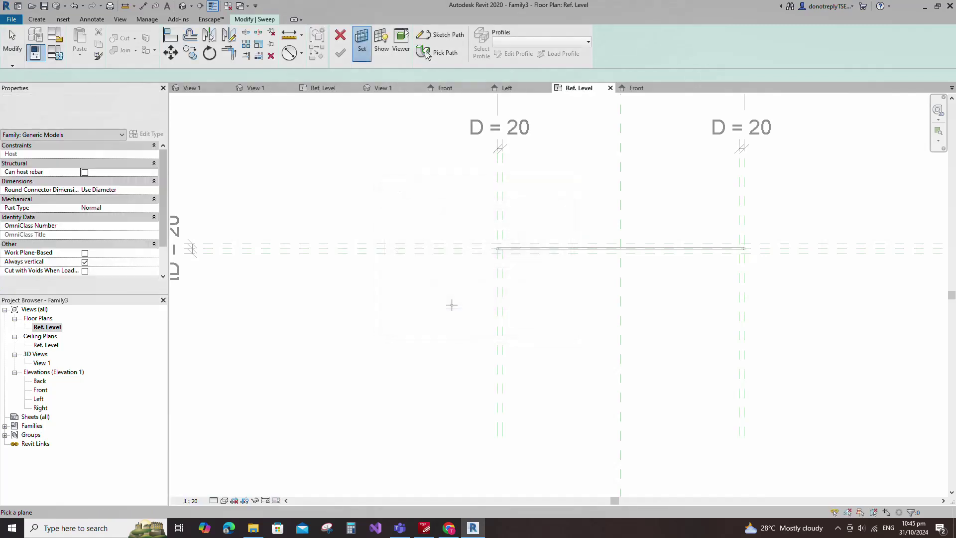
click(459, 249)
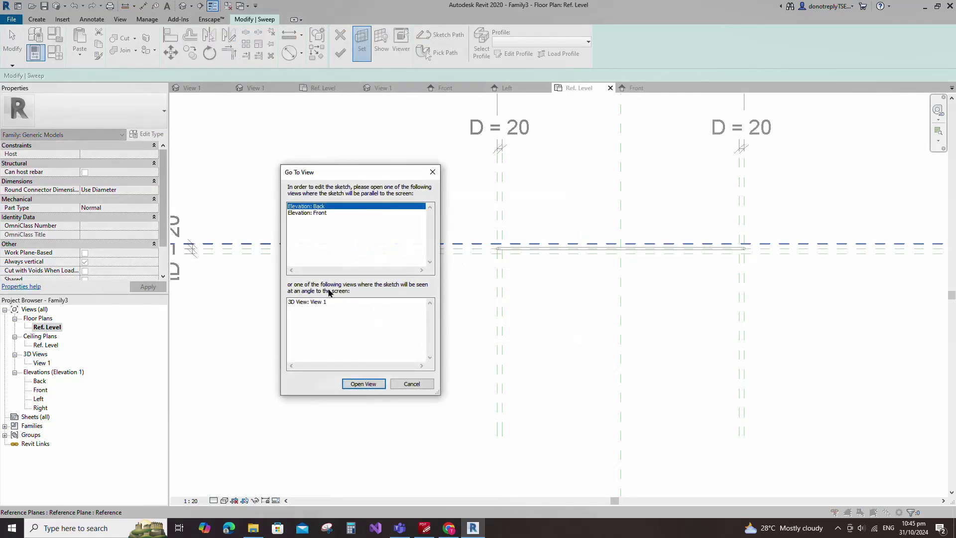
click(314, 213)
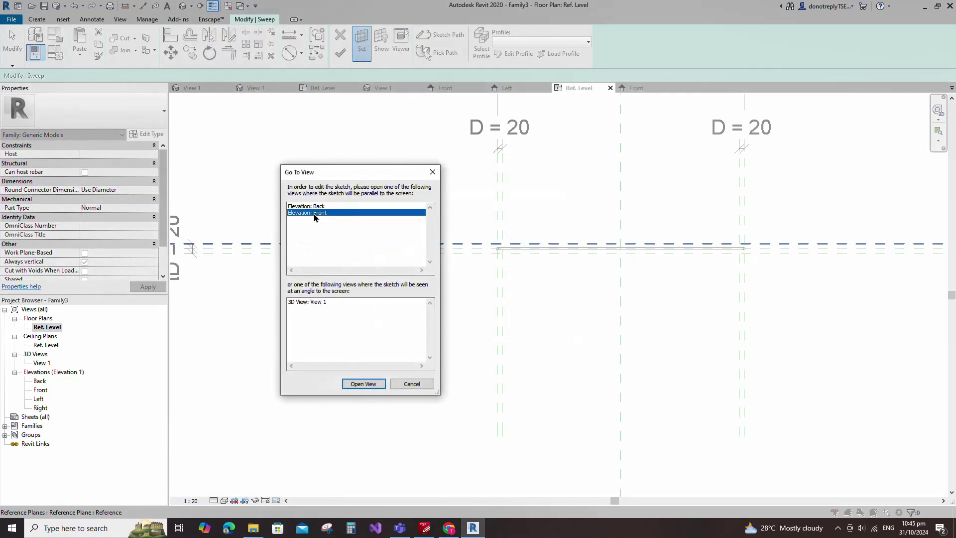
click(361, 384)
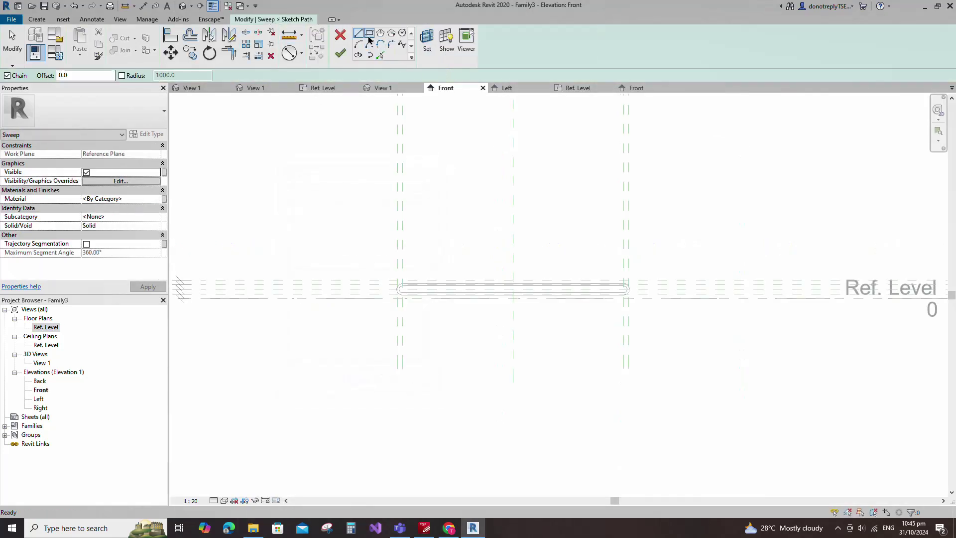
Step: Sketch a 40 mm high rectangular sweep path between the inner vertical planes, one plane above the first loop, and delete its short end lines
click(368, 33)
scroll(346, 250, up, 5)
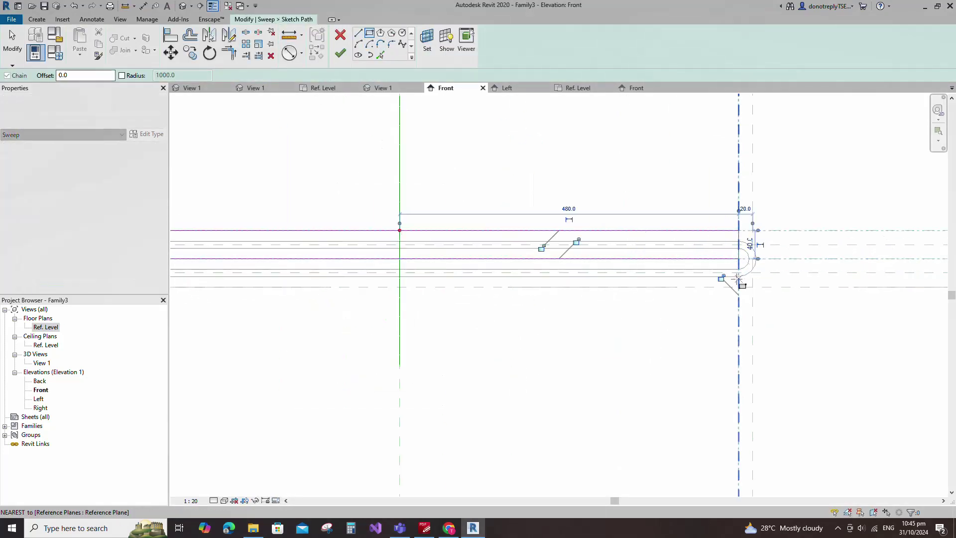
scroll(731, 277, down, 5)
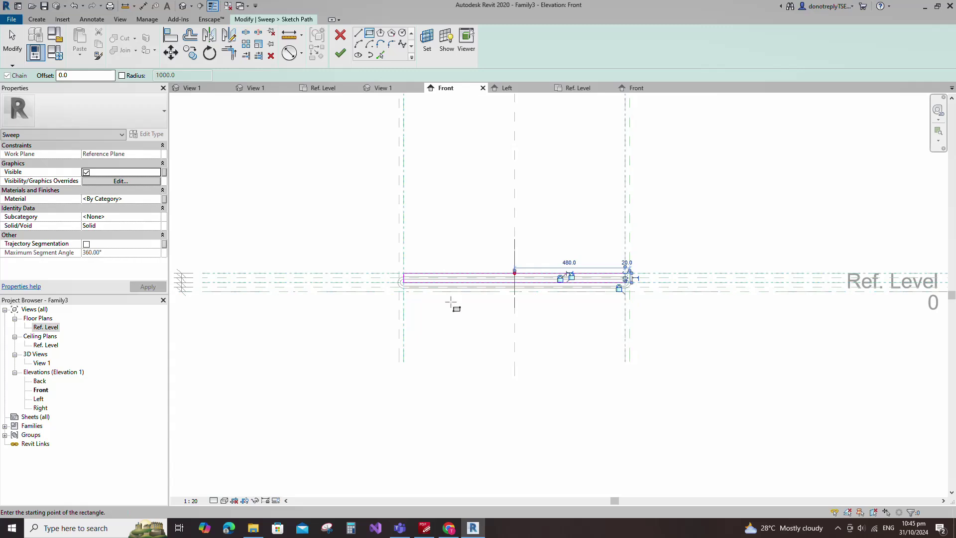
scroll(575, 309, down, 1)
key(Escape)
key(Escape)
drag(601, 264, 662, 311)
key(Delete)
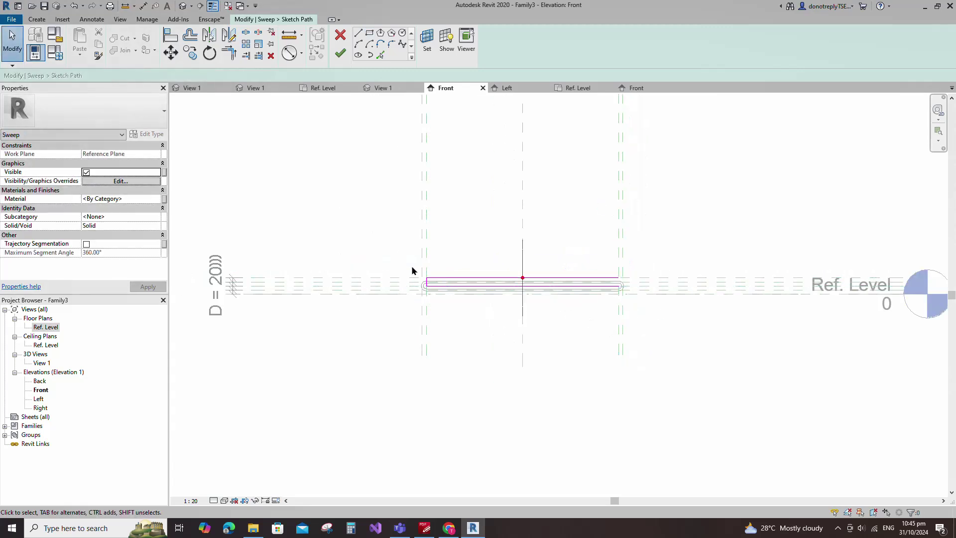
Step: Close both ends of the second sweep path with semicircular arcs of 20 mm radius
scroll(577, 324, up, 2)
click(369, 44)
scroll(375, 278, up, 4)
click(364, 249)
click(364, 231)
click(364, 269)
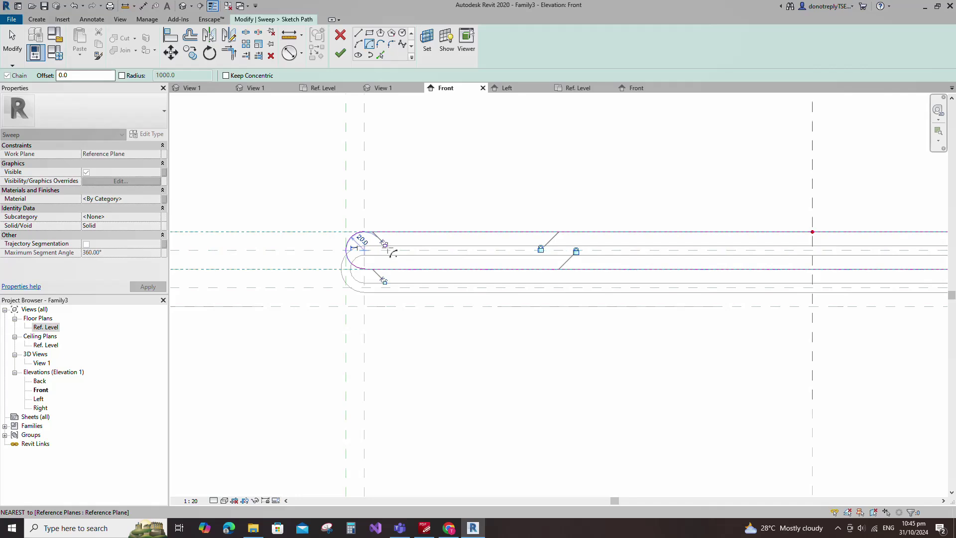
scroll(245, 277, down, 3)
scroll(746, 271, up, 4)
click(745, 254)
click(745, 231)
click(745, 275)
key(Escape)
scroll(801, 299, down, 2)
key(Escape)
Step: Add permanent radius dimensions labelled D to both end arcs of the second path and finish the path sketch
scroll(347, 279, up, 3)
click(348, 278)
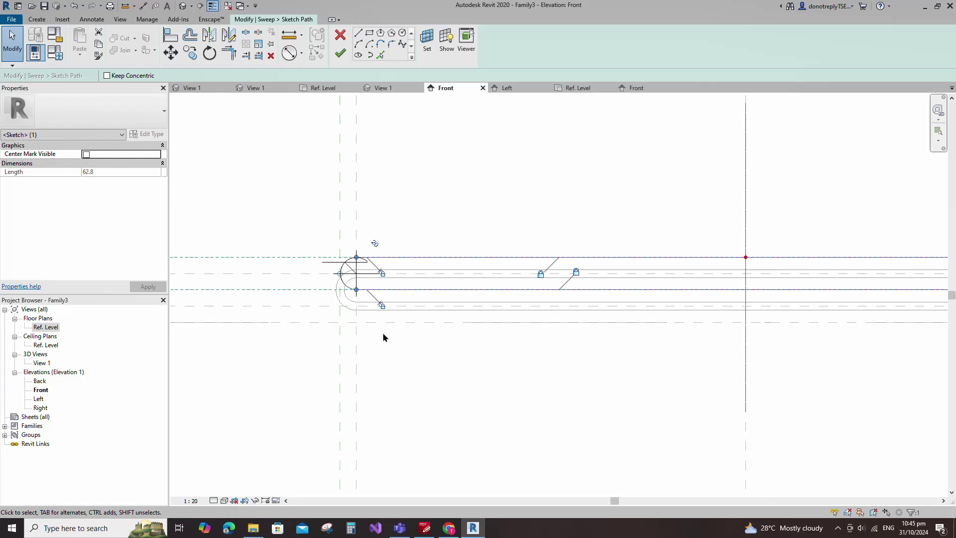
scroll(338, 305, down, 2)
click(156, 189)
click(156, 190)
click(96, 211)
click(531, 256)
scroll(531, 255, down, 1)
click(340, 56)
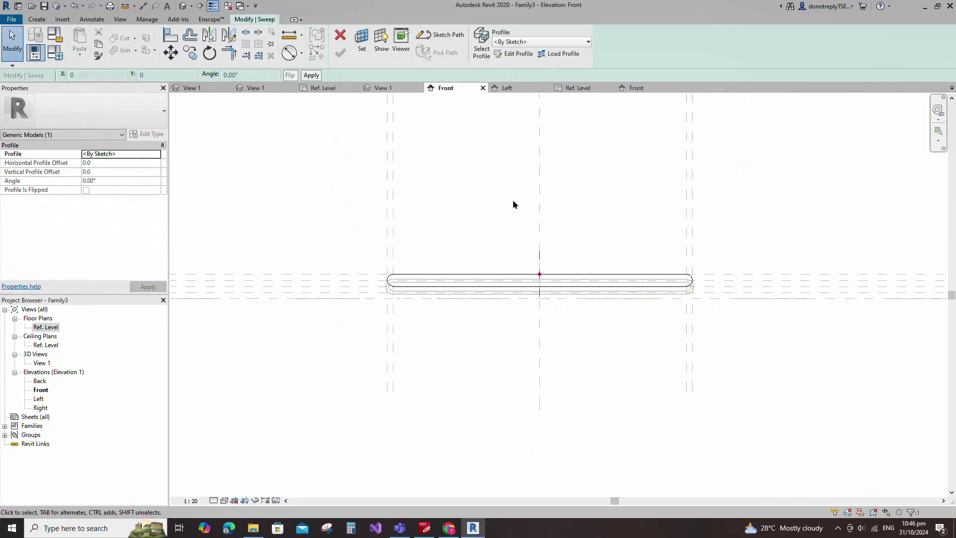
Step: Open the second sweep's profile in the Left elevation and draw a 5 mm radius circle at its path point
click(514, 55)
click(362, 384)
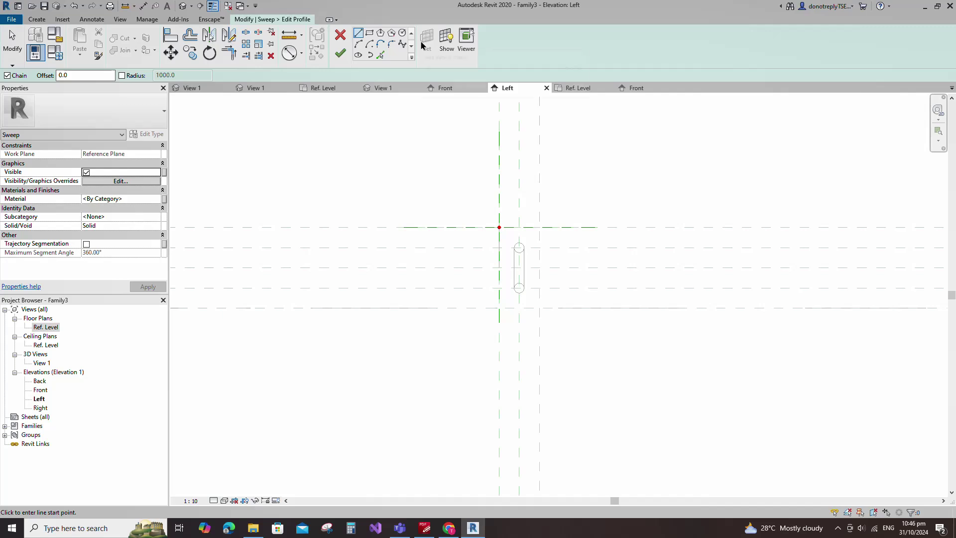
click(402, 33)
scroll(505, 234, down, 1)
click(501, 231)
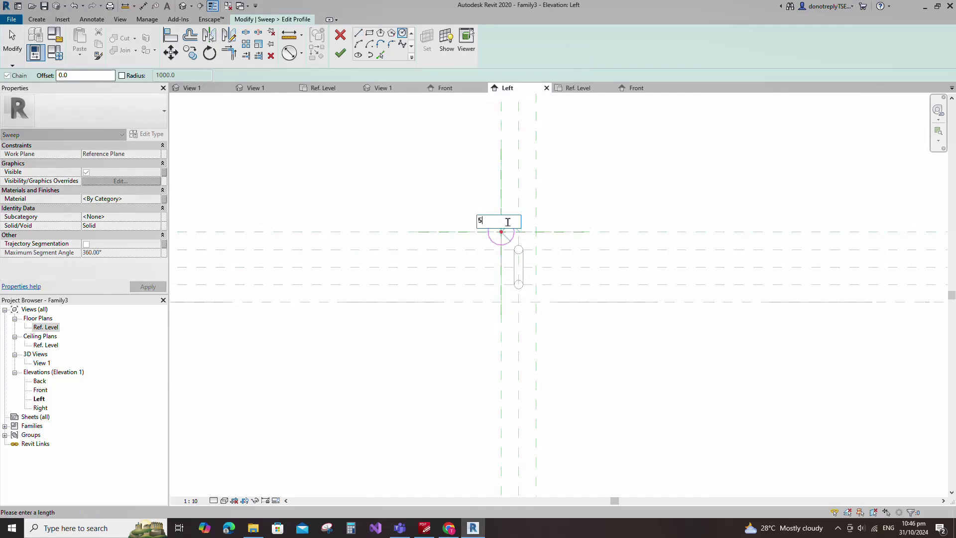
key(Return)
key(Escape)
key(Escape)
Step: Make the second profile circle's center mark visible and align its centre with the reference planes through the path point
scroll(481, 265, up, 3)
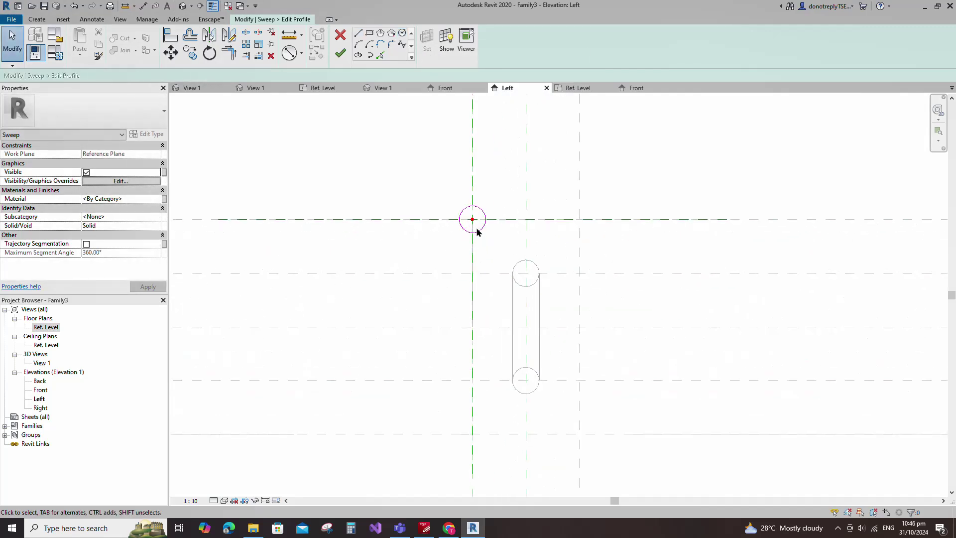
click(481, 240)
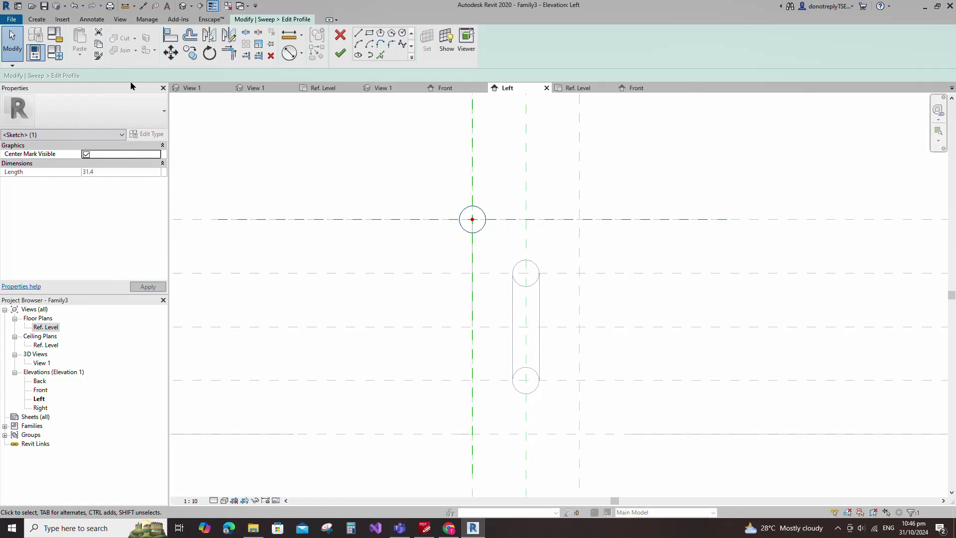
click(170, 35)
scroll(514, 267, down, 2)
click(492, 211)
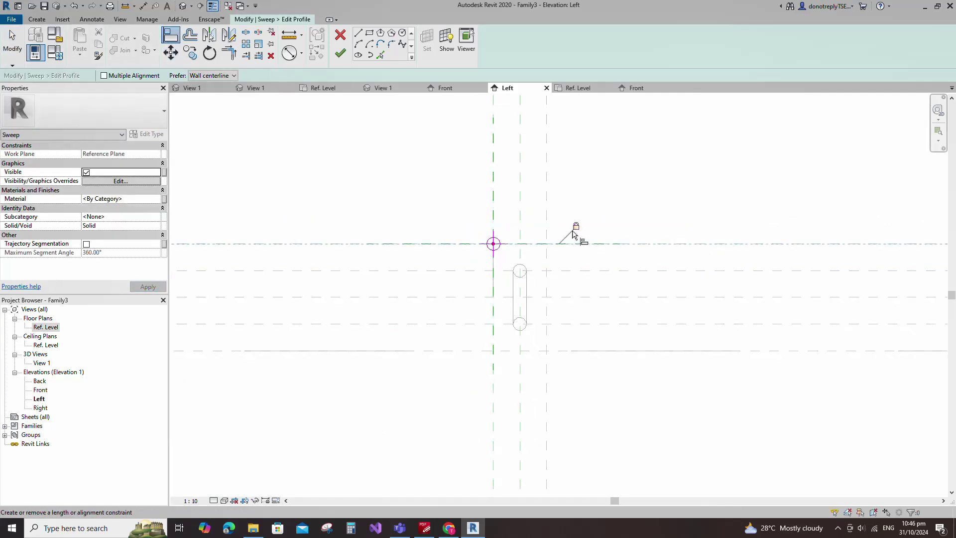
Step: Dimension the second profile circle's diameter and label it with the existing Tube D parameter
click(289, 53)
scroll(525, 238, up, 4)
click(433, 254)
click(433, 245)
key(Escape)
scroll(452, 275, down, 1)
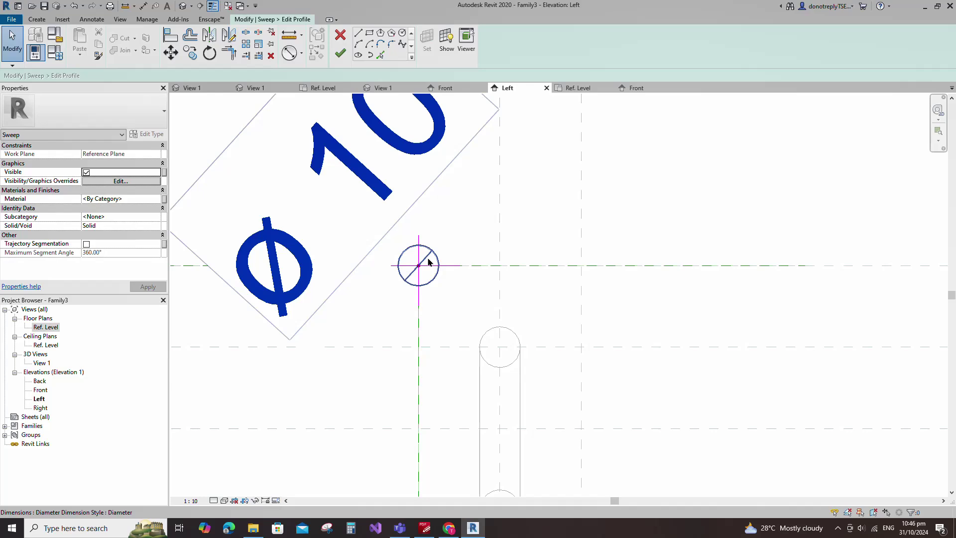
click(428, 261)
scroll(428, 261, down, 2)
click(156, 190)
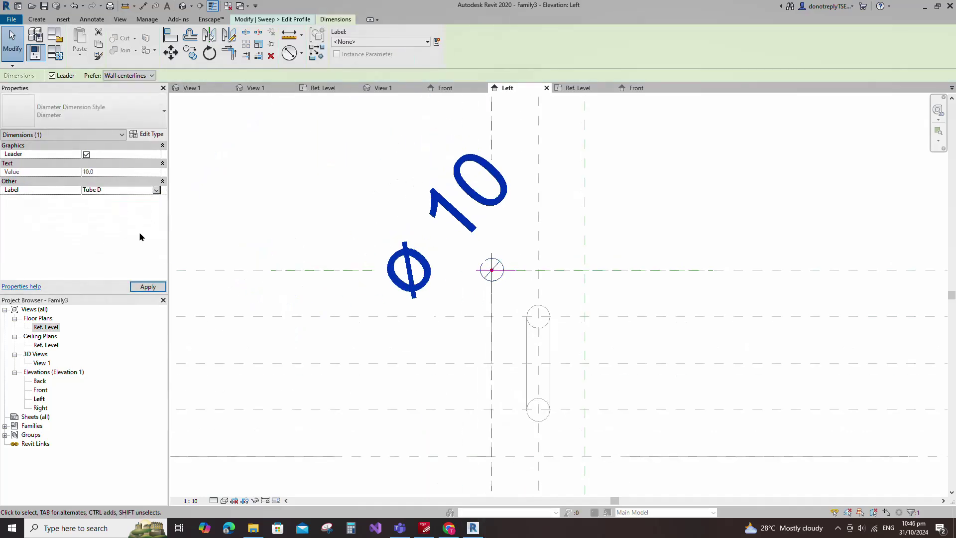
Step: Finish the second profile sketch and complete the second tube sweep
scroll(378, 237, down, 3)
click(646, 254)
click(340, 53)
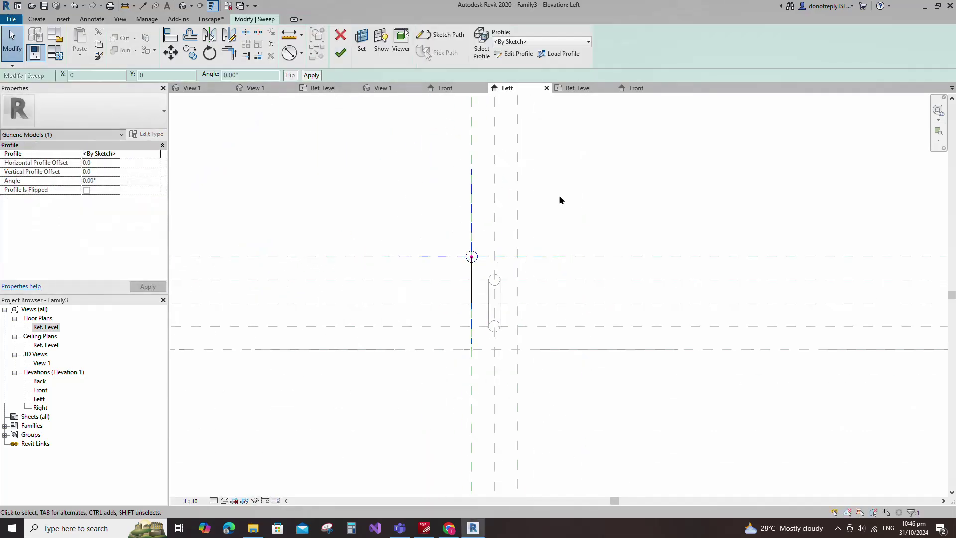
click(341, 54)
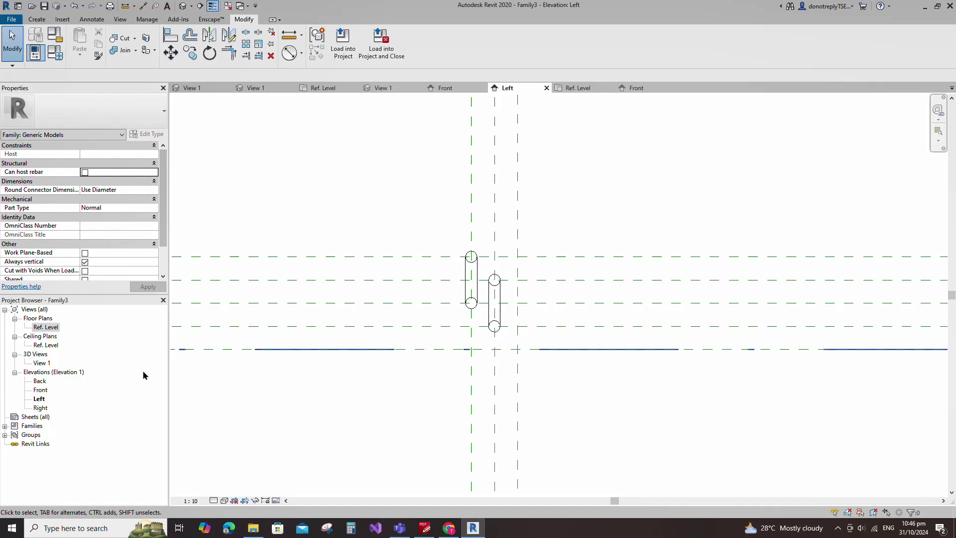
Step: In the 3D view, link the material of both tube sweeps to a new instance family parameter named Copper Tube
double_click(42, 363)
shift+middle_drag(482, 376, 435, 322)
scroll(512, 316, up, 2)
click(653, 232)
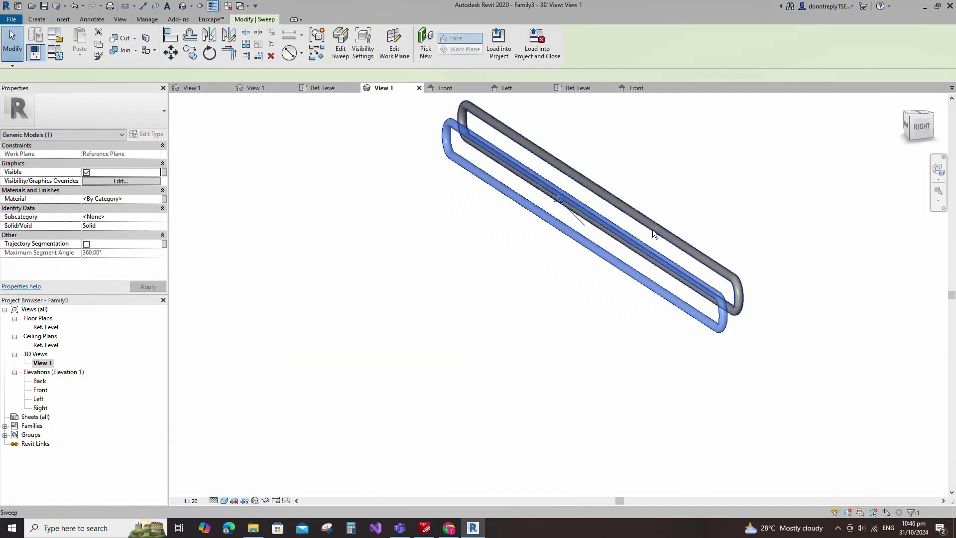
ctrl+click(653, 232)
scroll(463, 303, down, 3)
click(164, 199)
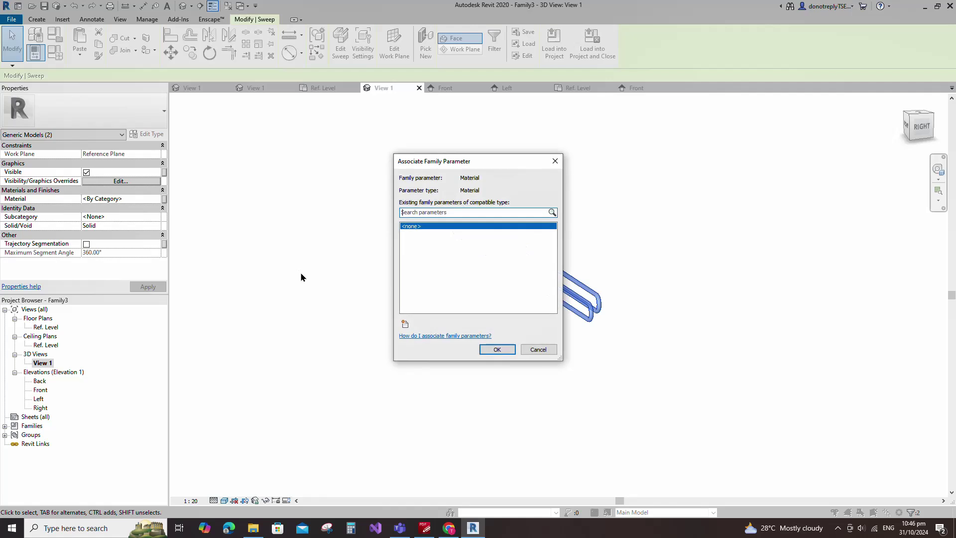
click(401, 324)
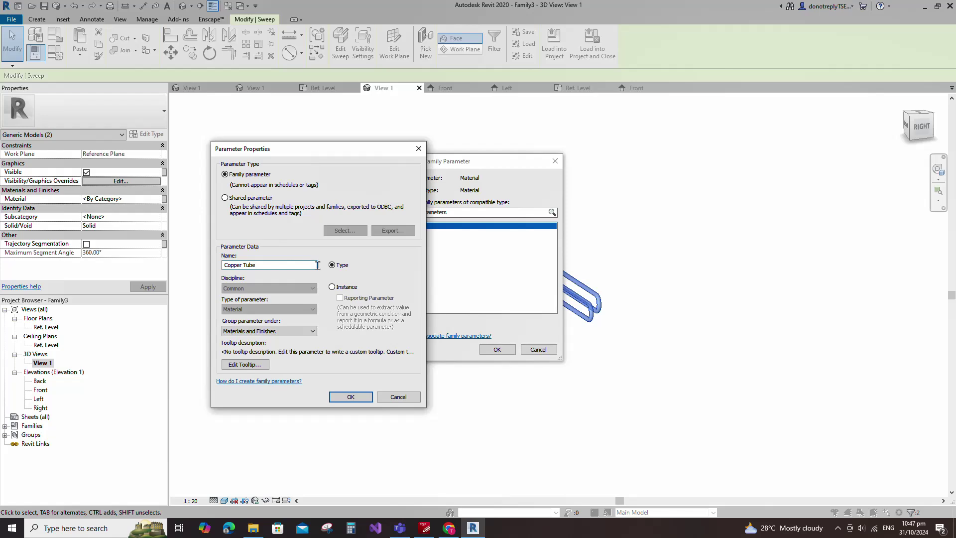
click(350, 396)
click(496, 349)
click(481, 290)
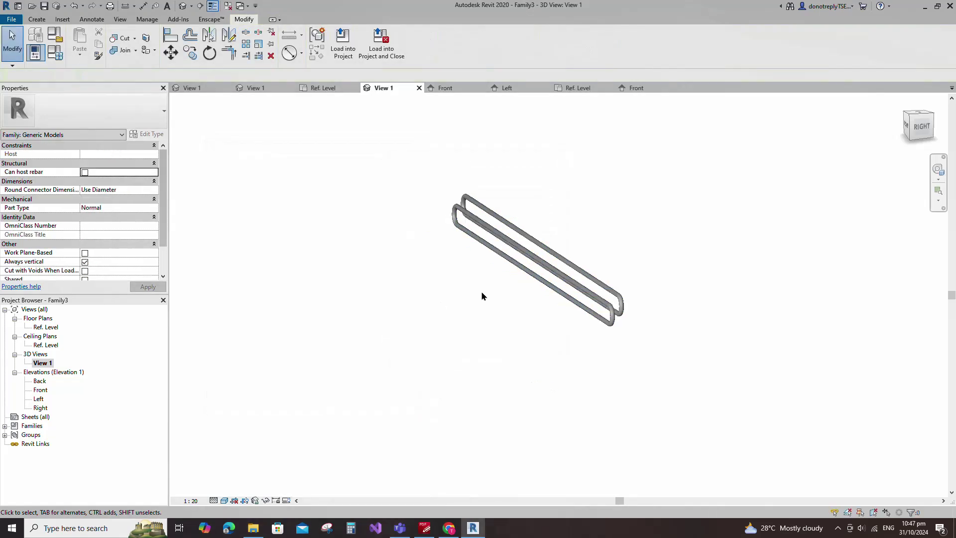
Step: Open the Copper Tube parameter's material choice in Family Types and create a new material named Copper
click(55, 53)
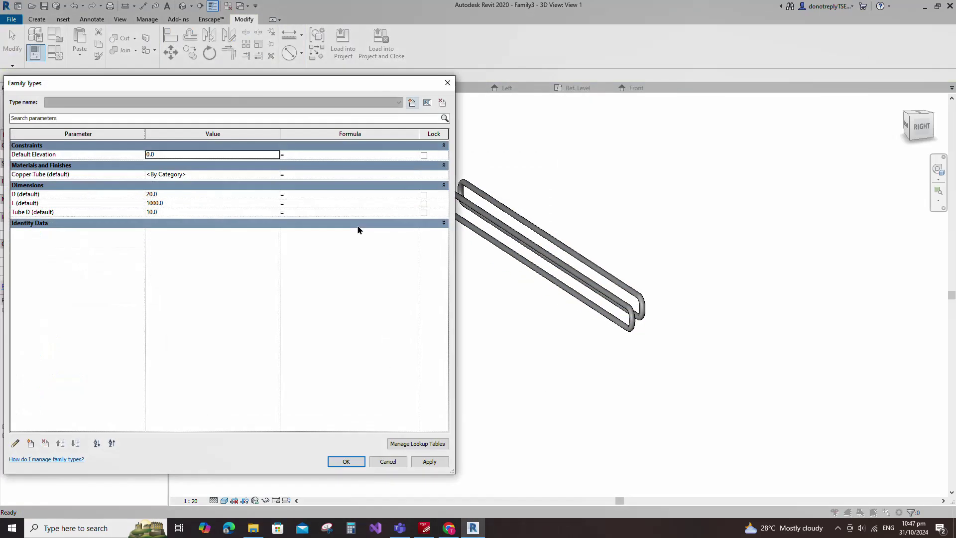
click(277, 175)
click(120, 389)
click(154, 397)
right_click(160, 279)
click(184, 310)
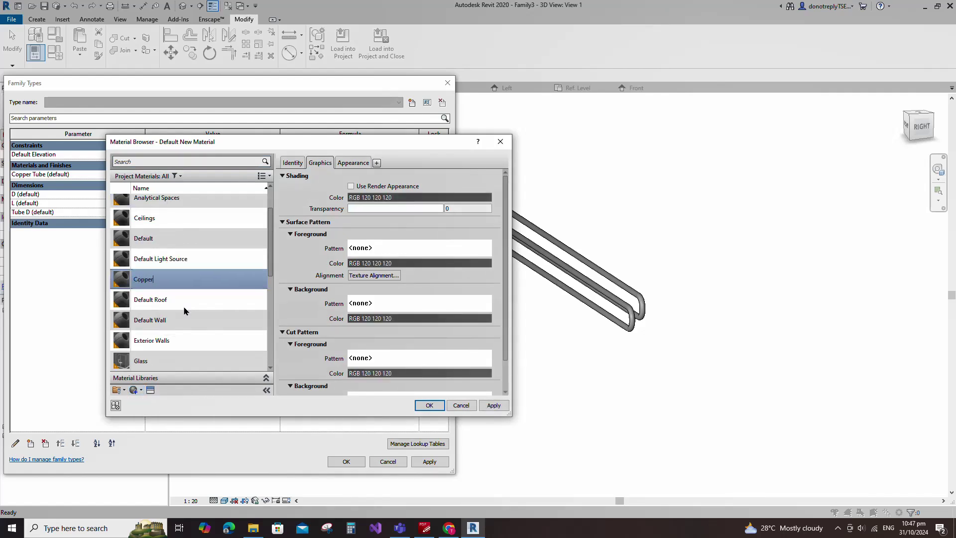
click(493, 404)
Step: Replace the Copper material's appearance with the Copper - Patina asset from the Metal: Copper appearance library
click(151, 389)
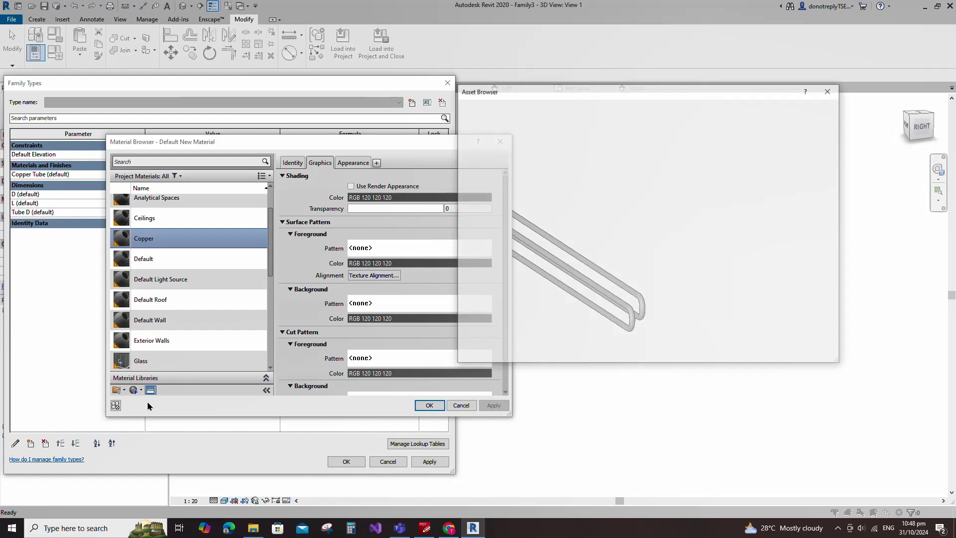
click(490, 158)
click(493, 262)
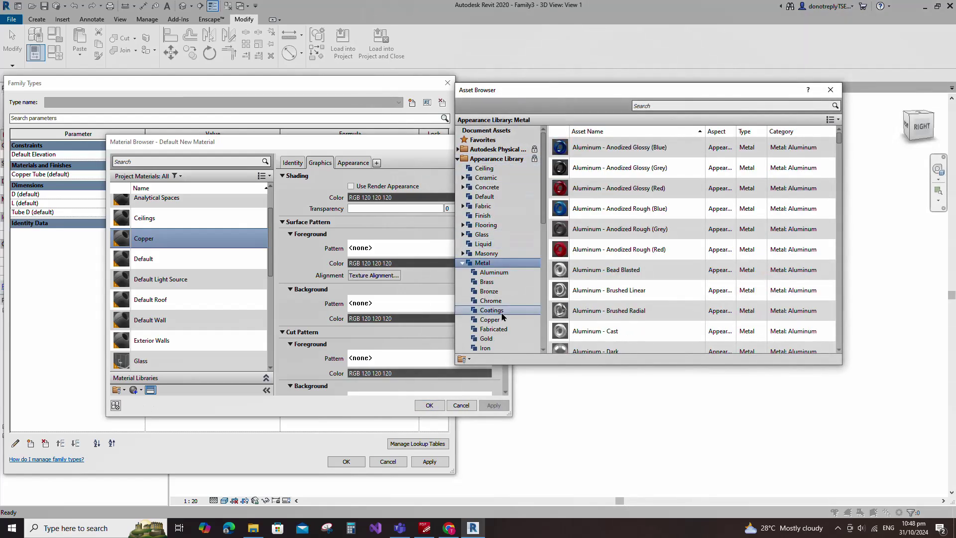
scroll(506, 317, down, 4)
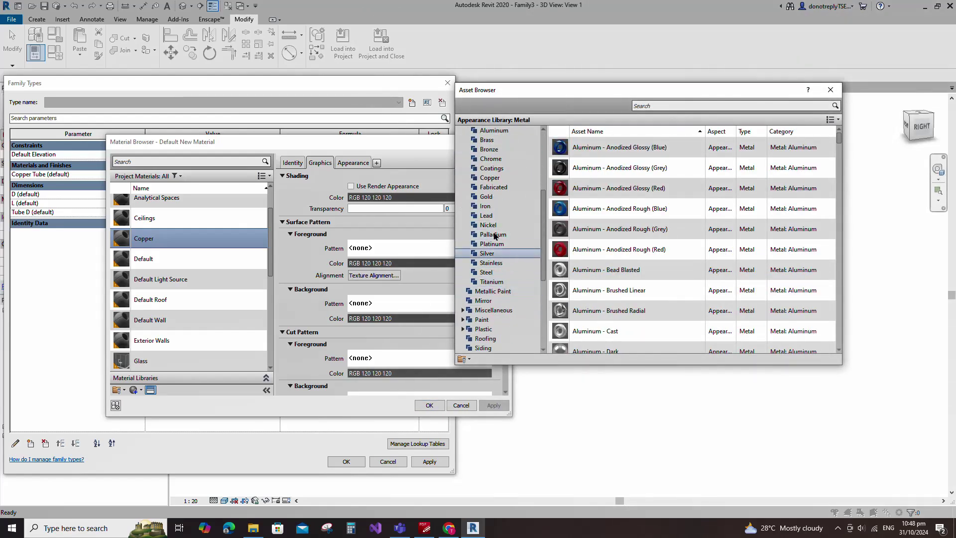
click(490, 178)
mouse_move(581, 189)
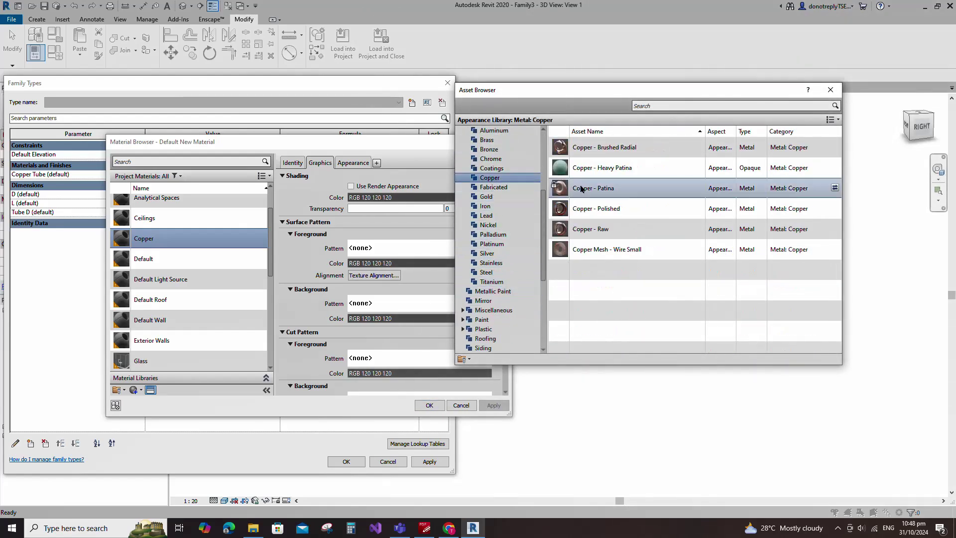
click(834, 188)
click(830, 89)
click(501, 177)
Step: Set the Copper material's shading to use its render appearance and assign the material to the Copper Tube parameter
click(320, 163)
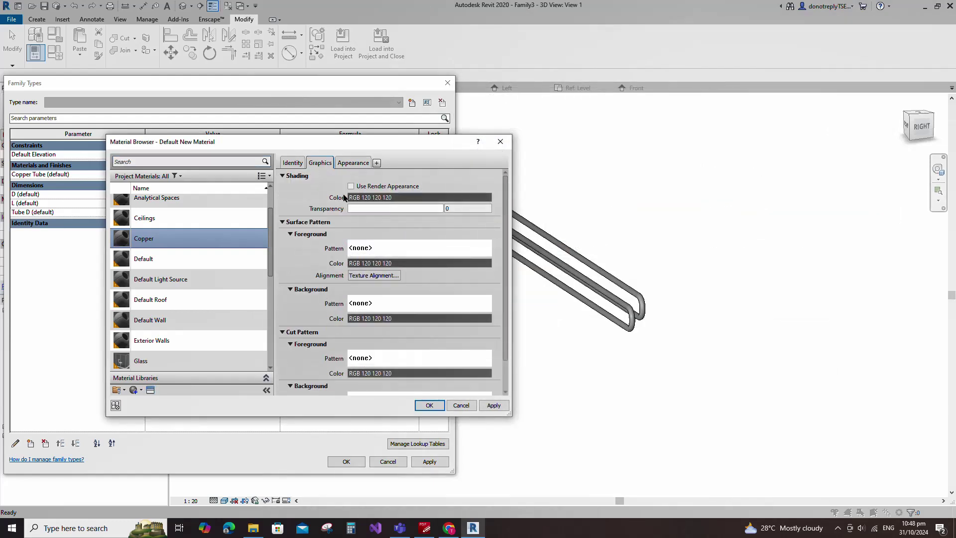
click(351, 186)
click(429, 405)
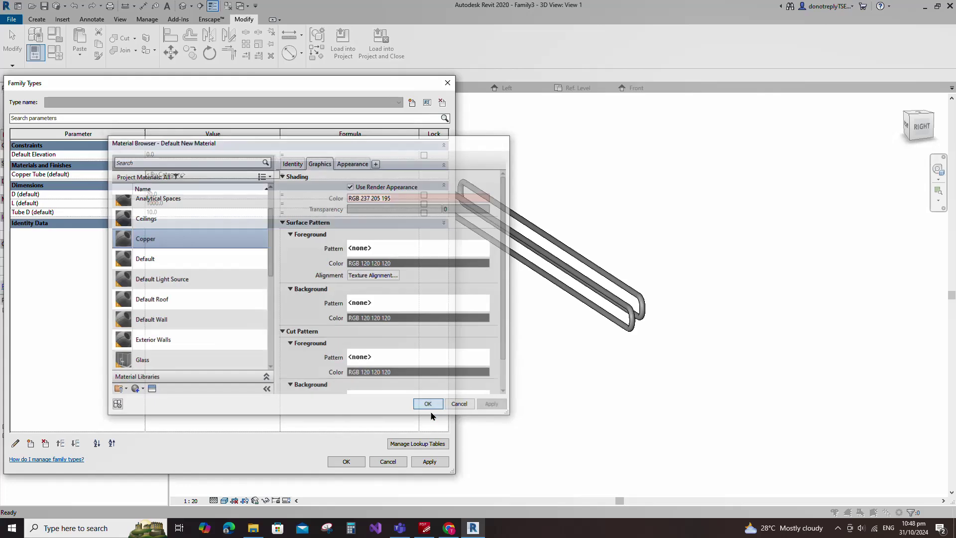
click(429, 462)
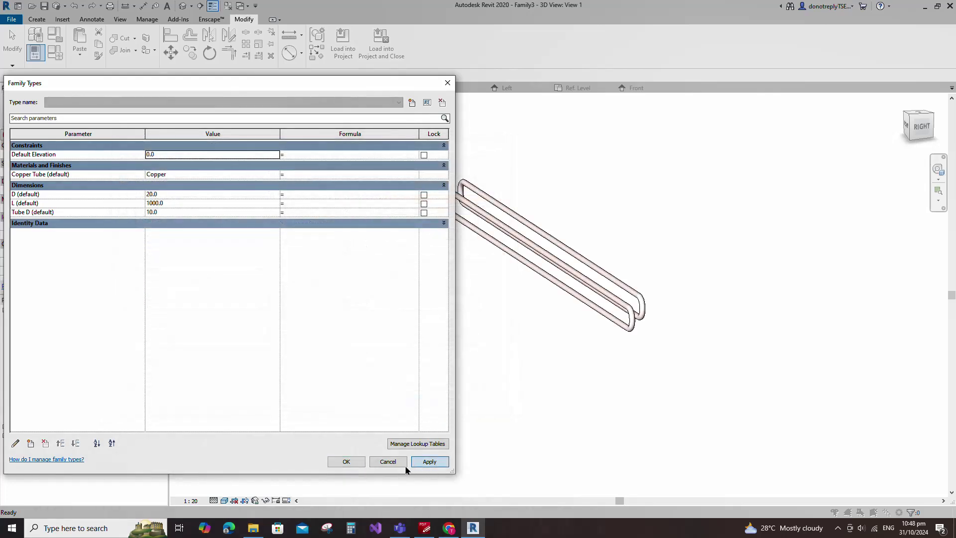
click(351, 463)
Step: Switch the 3D view of the tubes to the Realistic visual style
click(224, 500)
click(244, 480)
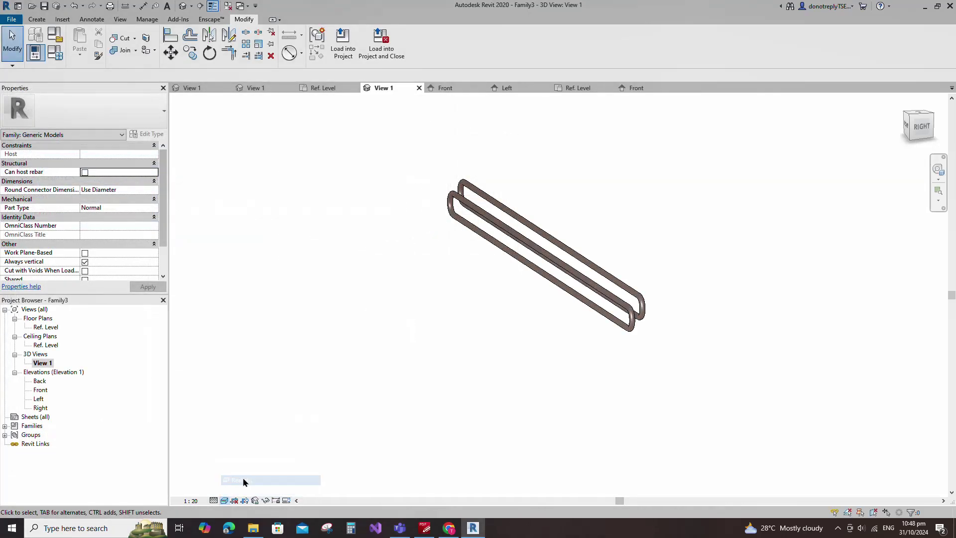
scroll(642, 211, up, 2)
scroll(399, 272, up, 1)
Step: Close the family's inactive views and save the family as Copper Tube in the Documents folder
click(228, 6)
key(ctrl+s)
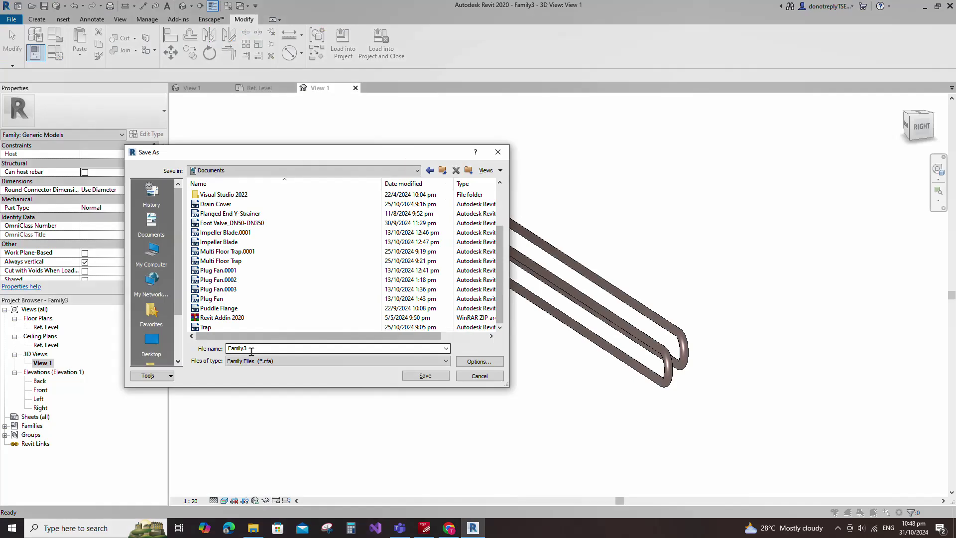
text(Copper Tube)
click(426, 375)
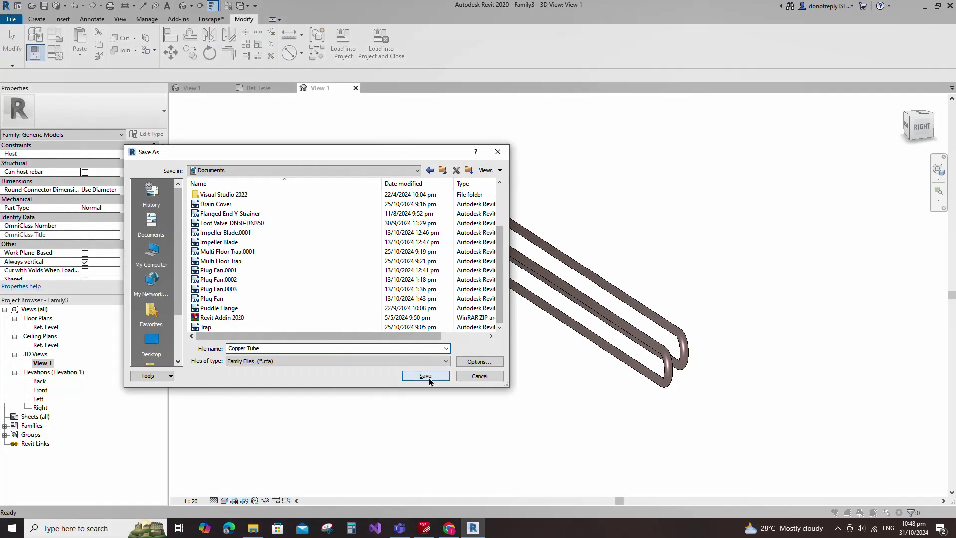
Step: Reorder the family's dimension parameters so that D comes below Tube D
click(55, 53)
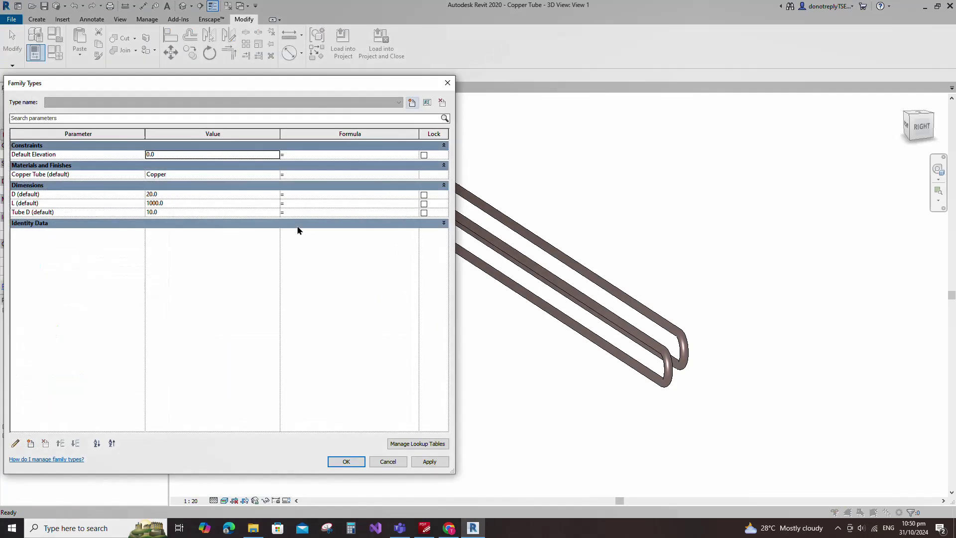
click(22, 196)
click(75, 443)
click(75, 443)
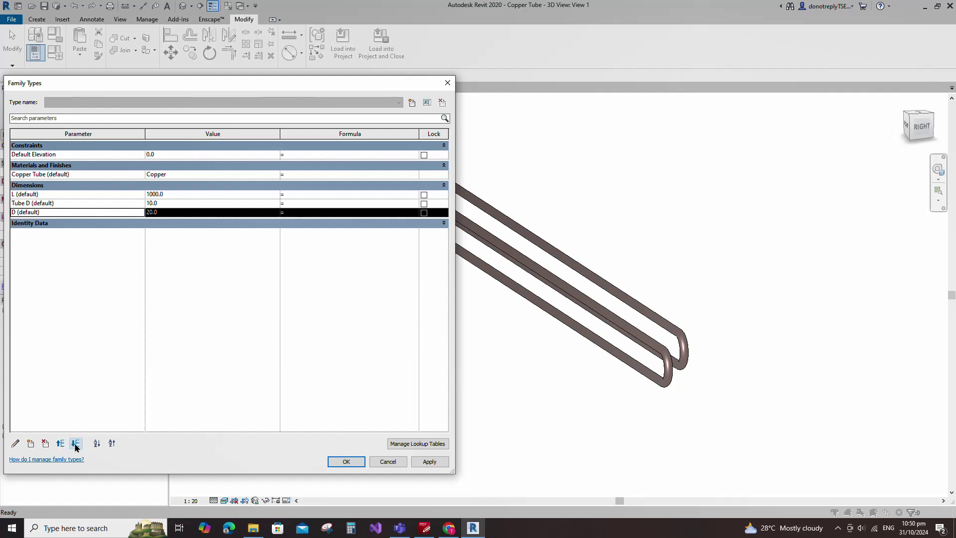
Step: Give the D parameter the formula Tube D * 2 and save the Copper Tube family
click(325, 248)
text(T)
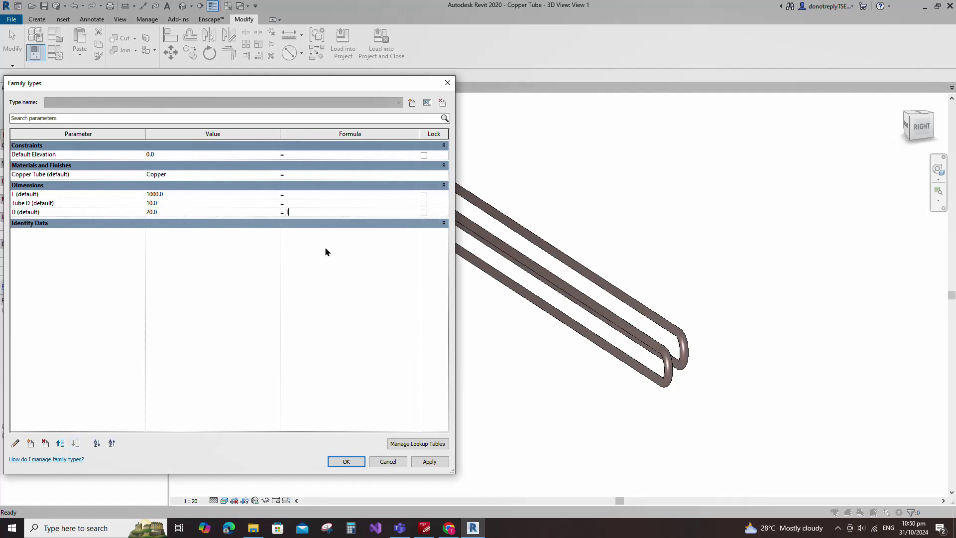
text(ube D * 2)
click(434, 464)
click(351, 462)
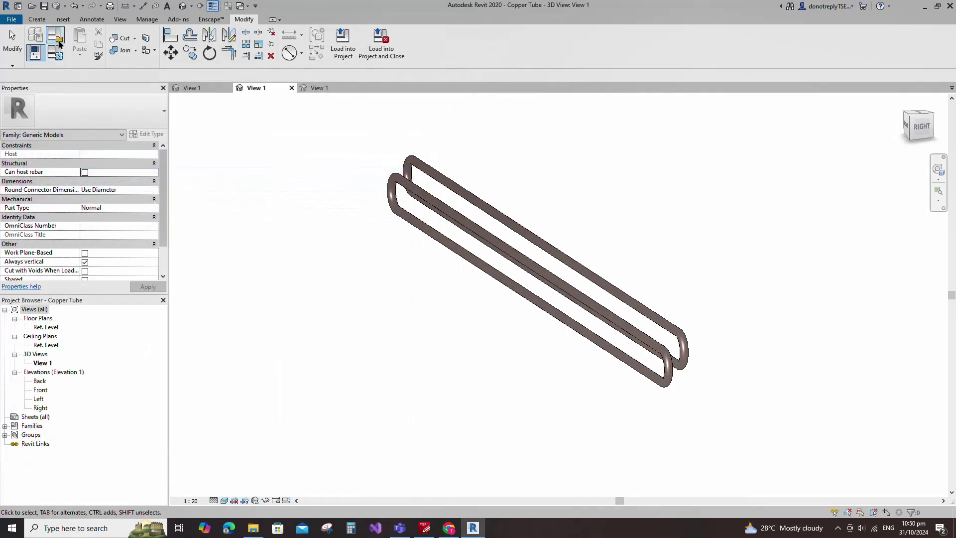
click(45, 6)
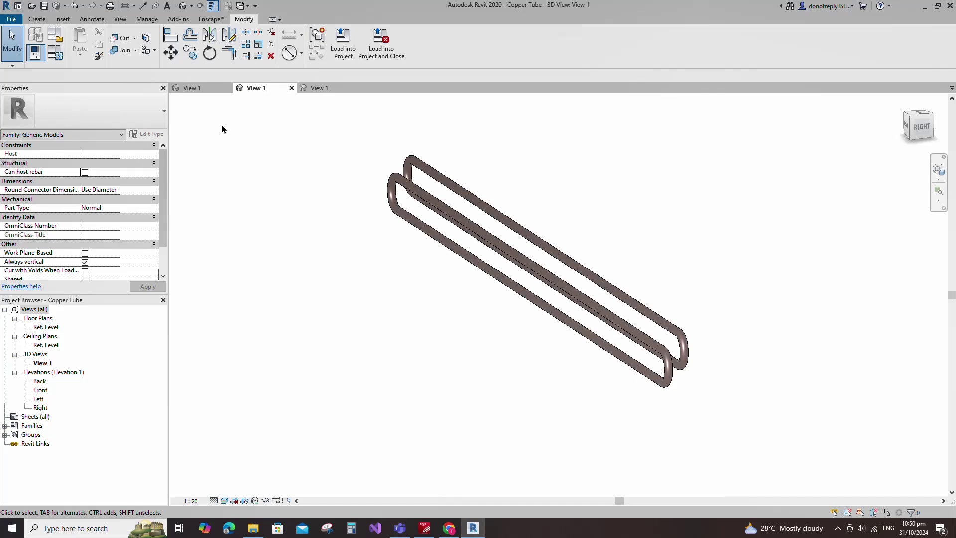
Step: Create a new family from the metric Mechanical Equipment template
click(12, 19)
mouse_move(15, 47)
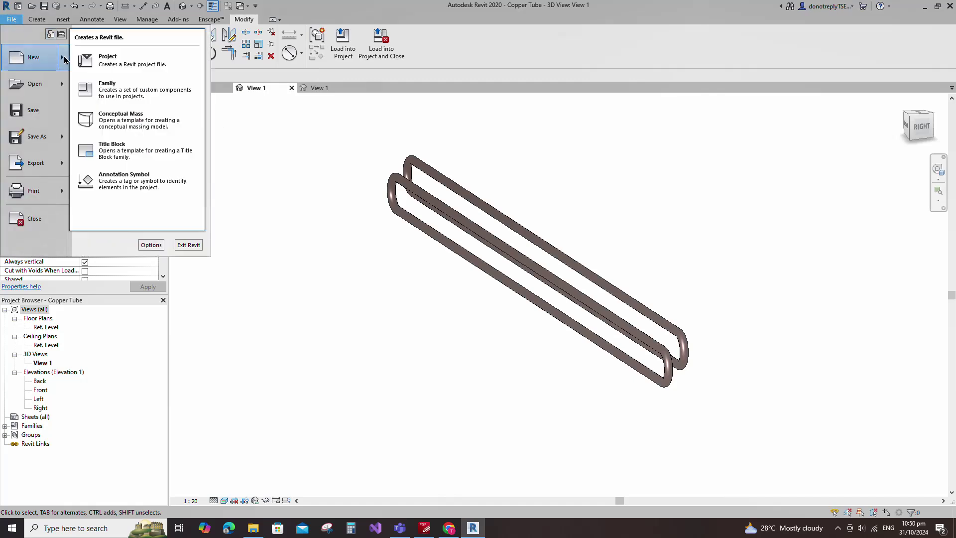
click(95, 80)
scroll(215, 150, down, 12)
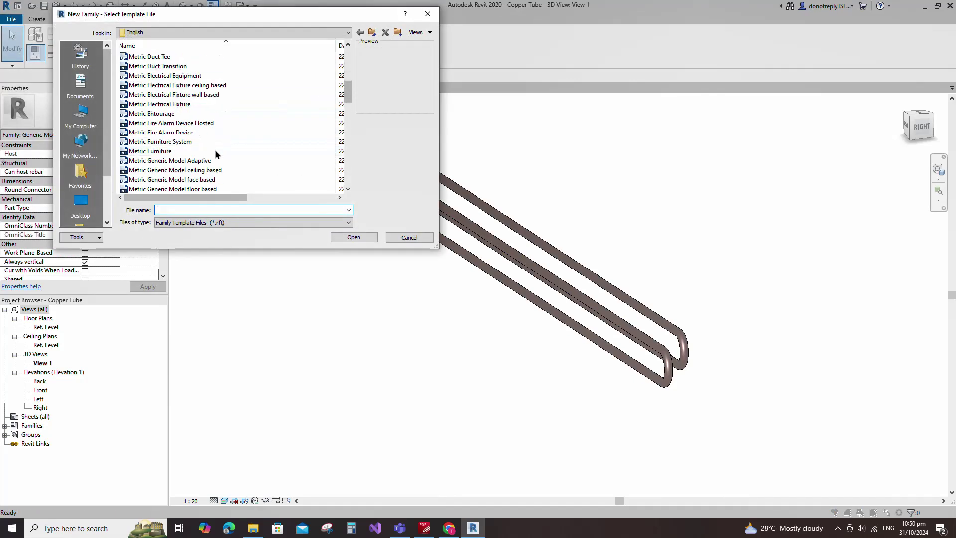
click(208, 160)
click(354, 237)
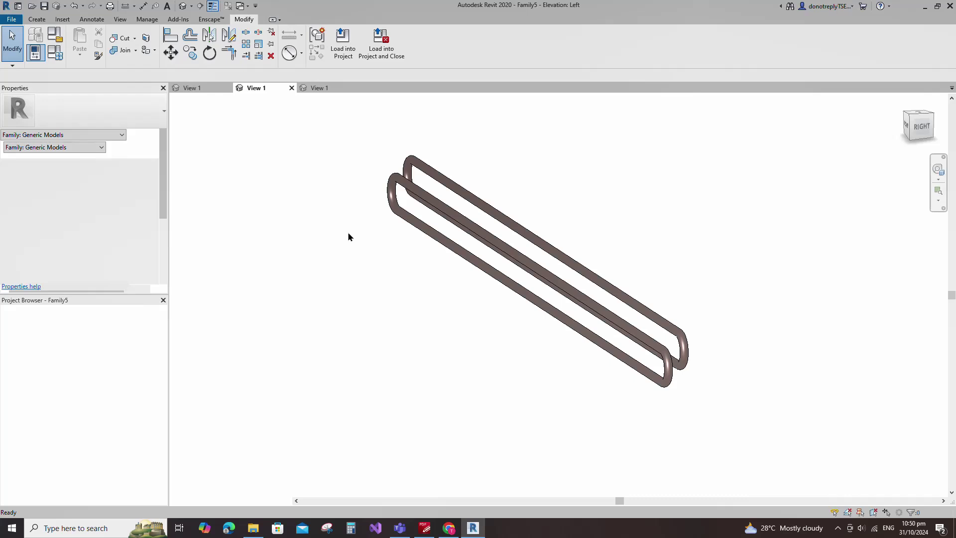
Step: In the Ref. Level plan, add vertical reference planes offset 1000 mm to either side of the vertical centre plane
key(r)
key(p)
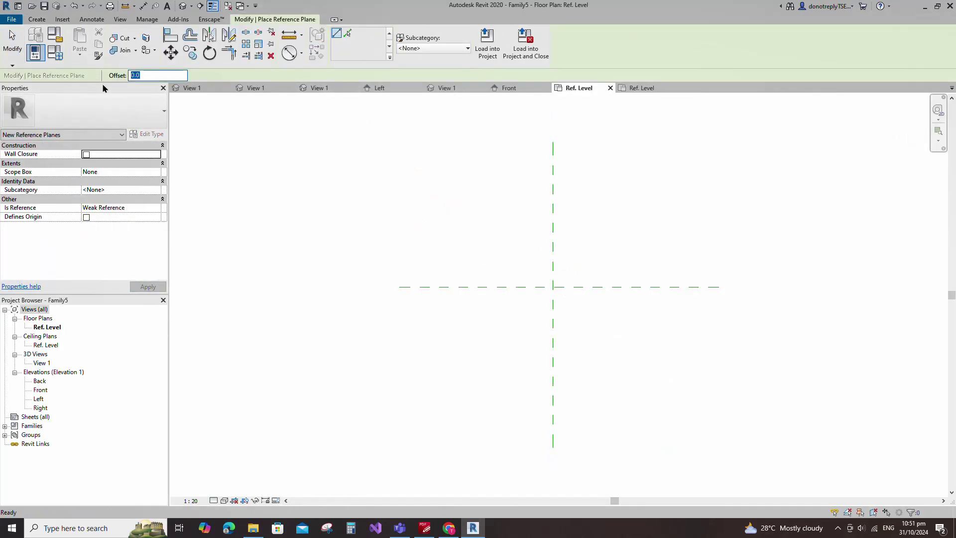
text(1000)
key(Return)
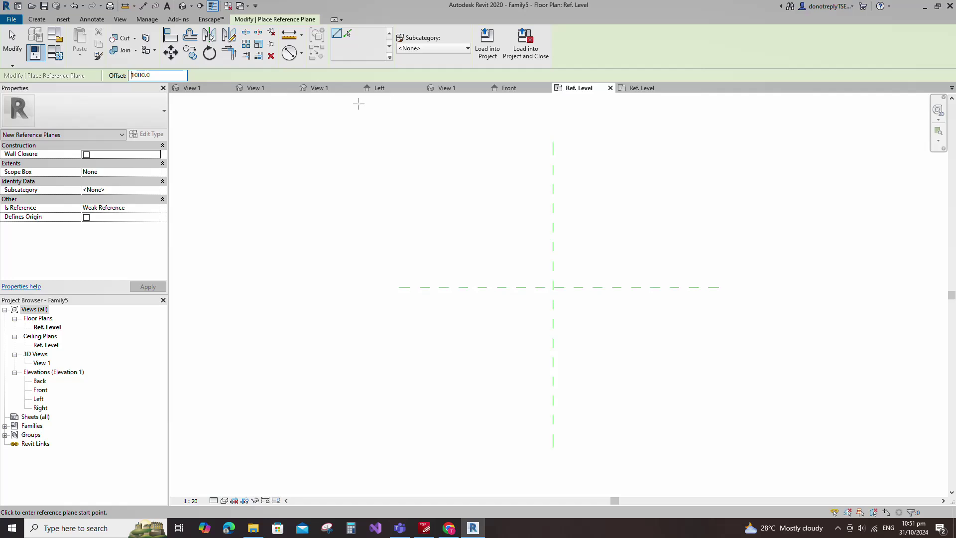
click(349, 36)
click(550, 229)
click(554, 222)
Step: Dimension the three vertical reference planes with an equality constraint and add an overall dimension between the two outer planes
key(d)
key(i)
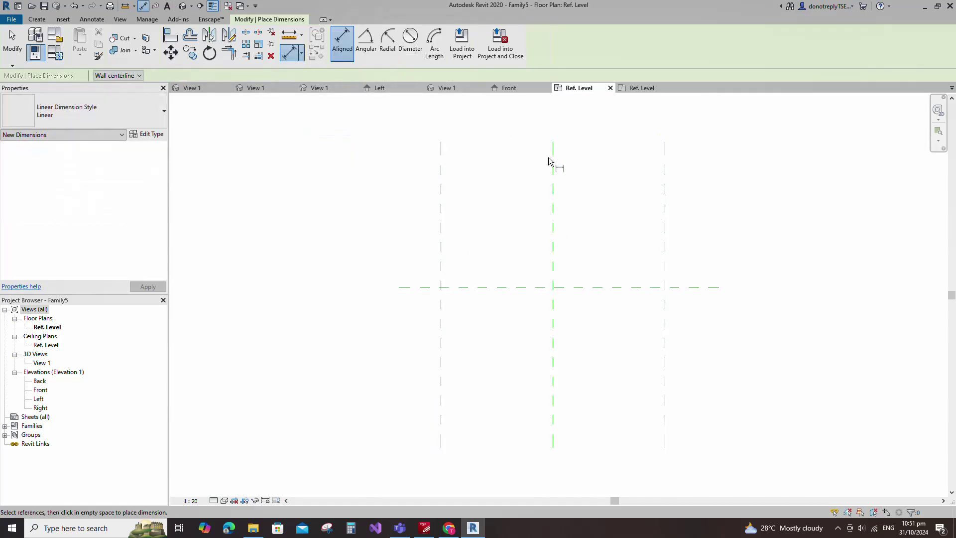
click(553, 162)
click(441, 167)
click(665, 186)
click(605, 160)
click(552, 133)
click(441, 183)
click(666, 189)
click(637, 133)
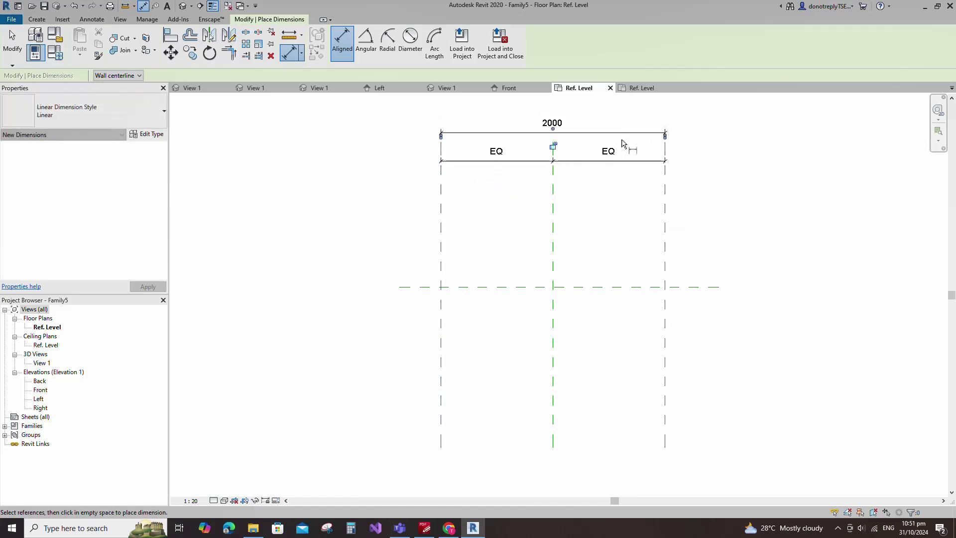
key(Escape)
Step: Label the overall dimension between the outer vertical planes with a new family parameter named Length
click(436, 42)
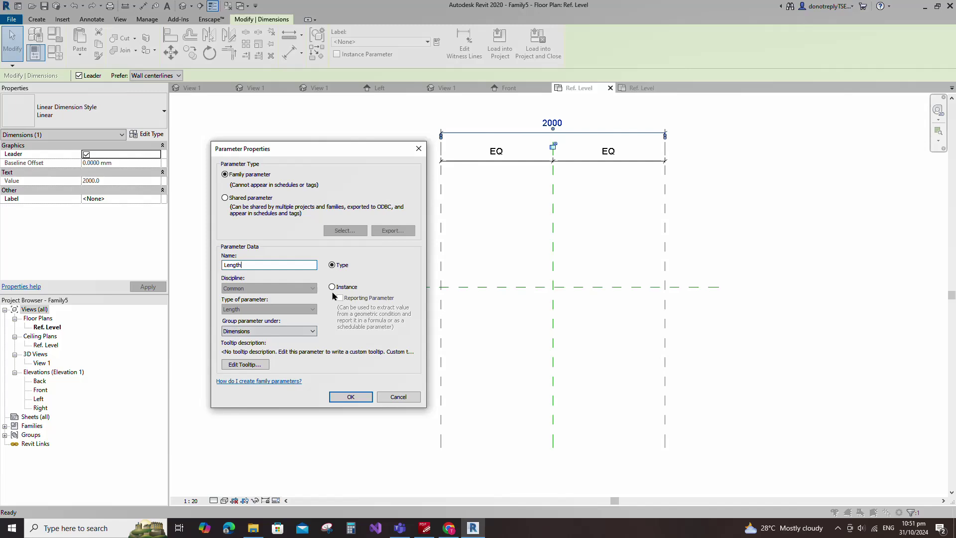
click(350, 397)
click(500, 353)
Step: Add horizontal reference planes offset 100 mm to either side of the Center (Front/Back) plane
scroll(541, 114, up, 2)
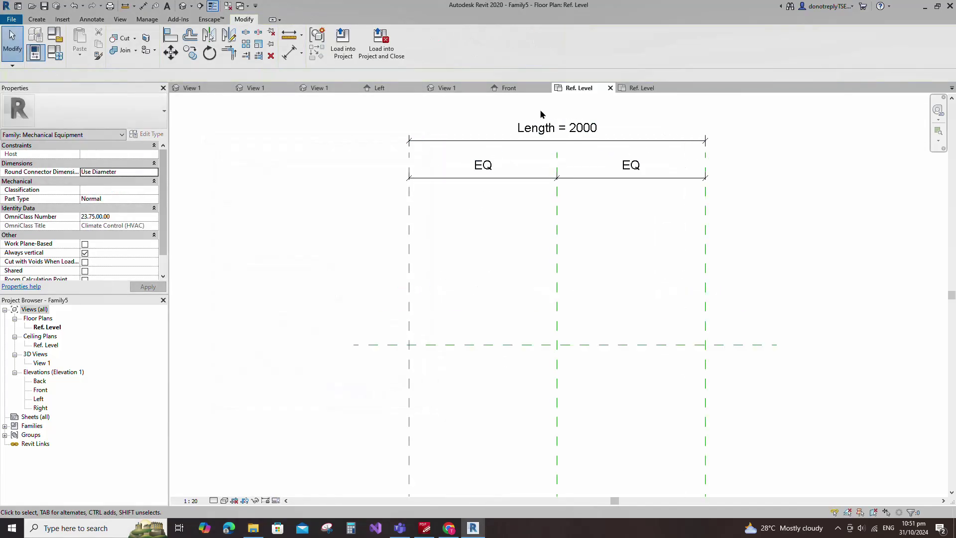
click(478, 344)
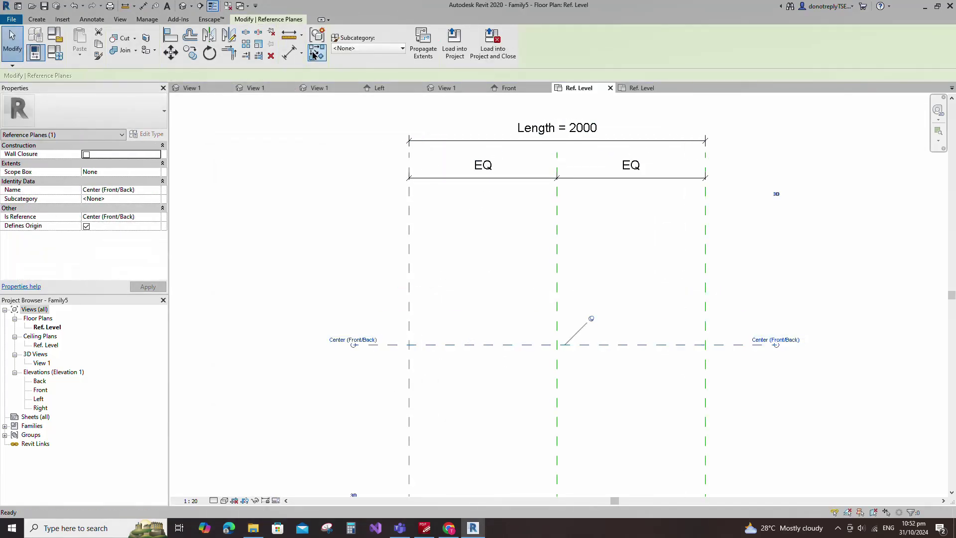
key(r)
key(p)
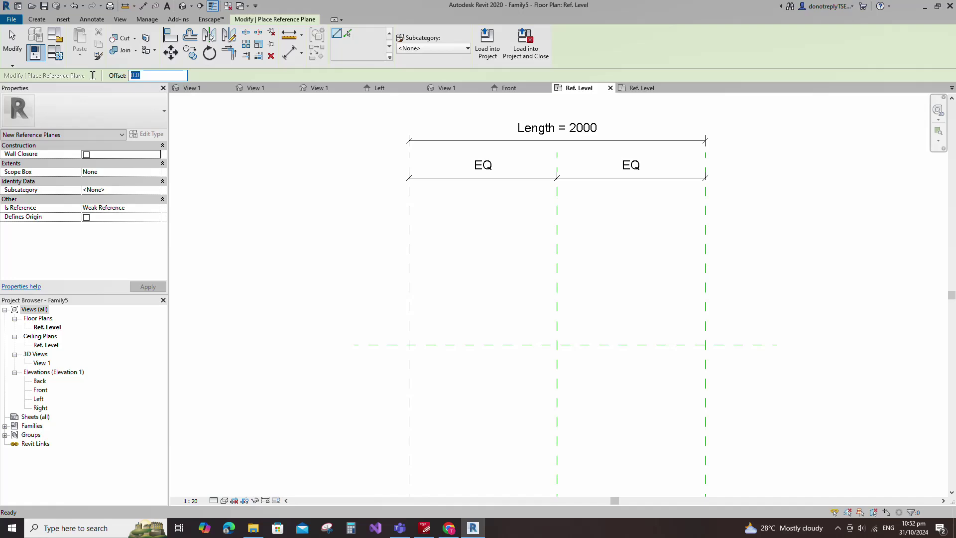
text(100)
click(347, 33)
click(385, 342)
click(384, 348)
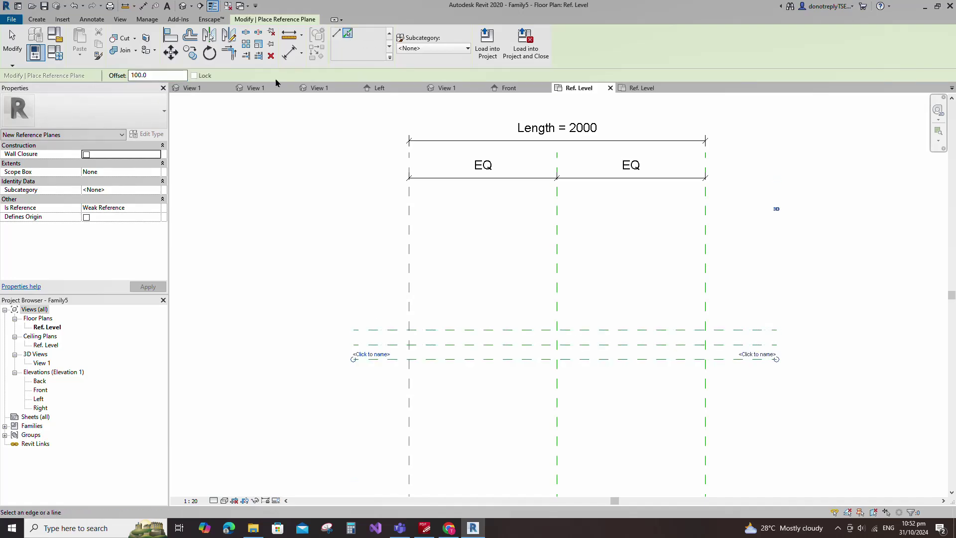
Step: Dimension the three horizontal reference planes with an equality constraint and add an overall dimension between the two outer ones
click(290, 52)
click(368, 330)
click(366, 345)
click(363, 359)
click(298, 370)
click(261, 345)
click(378, 330)
click(379, 359)
click(262, 381)
scroll(279, 402, down, 1)
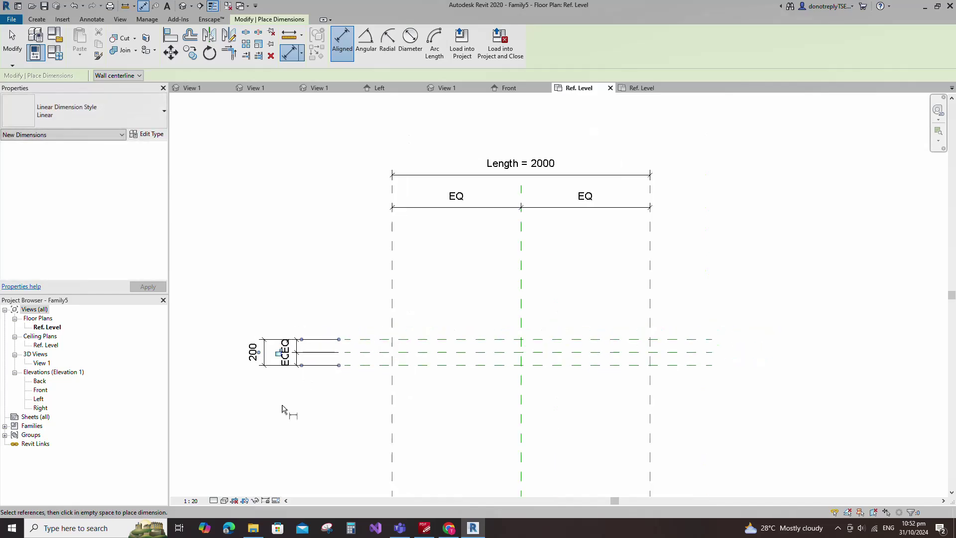
key(Escape)
key(Escape)
Step: Label the overall dimension between the outer horizontal planes with a new family parameter named Depth
click(254, 352)
click(436, 42)
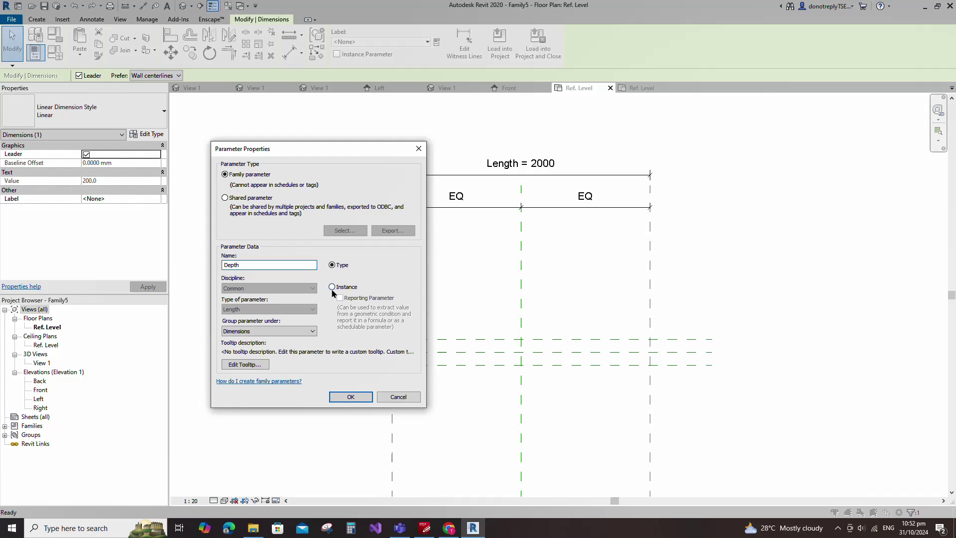
click(348, 396)
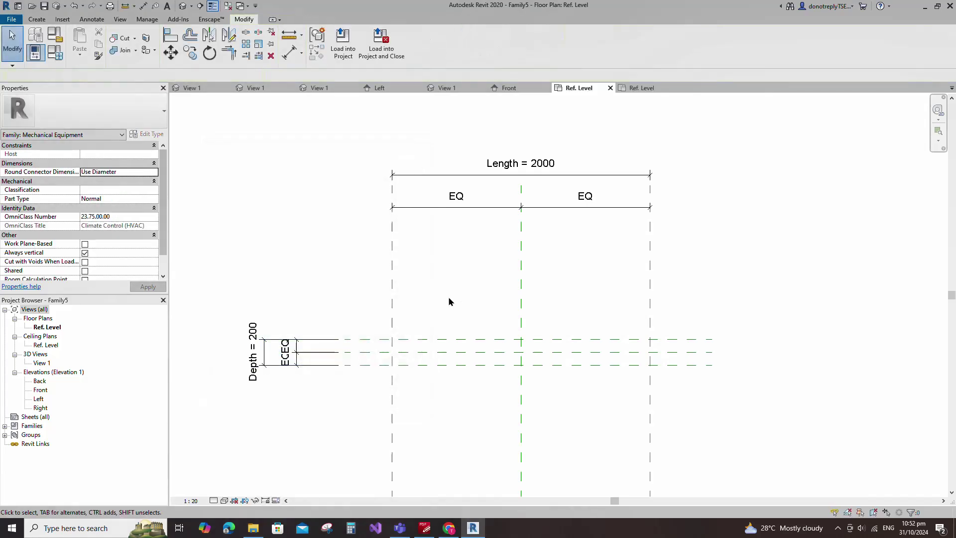
Step: Add reference planes offset 25 mm inward from the outer vertical and outer horizontal planes
click(395, 278)
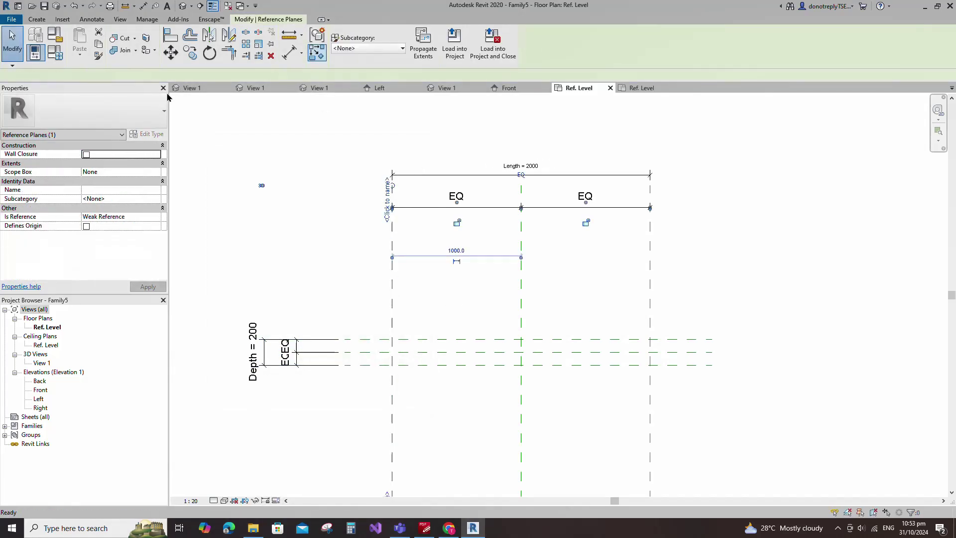
key(r)
key(p)
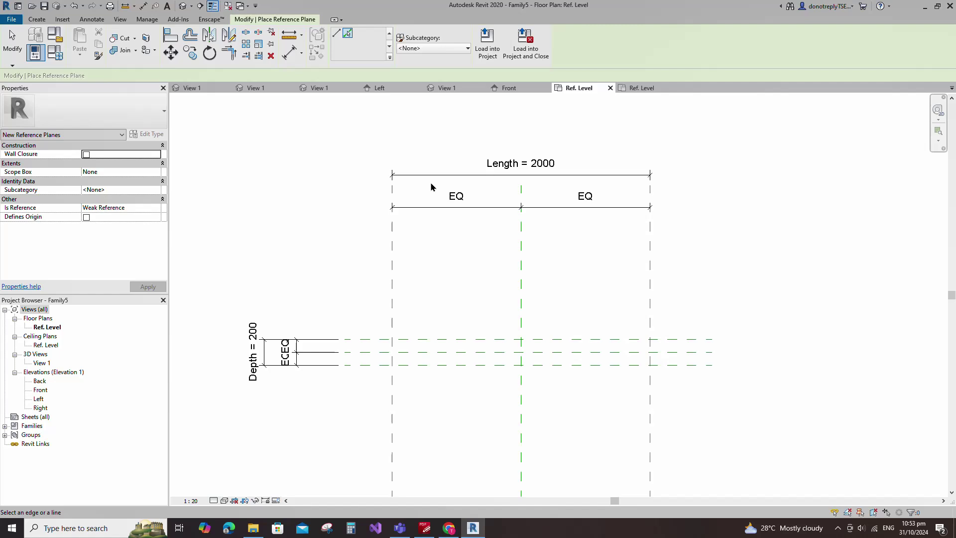
click(393, 299)
click(649, 297)
scroll(425, 354, up, 2)
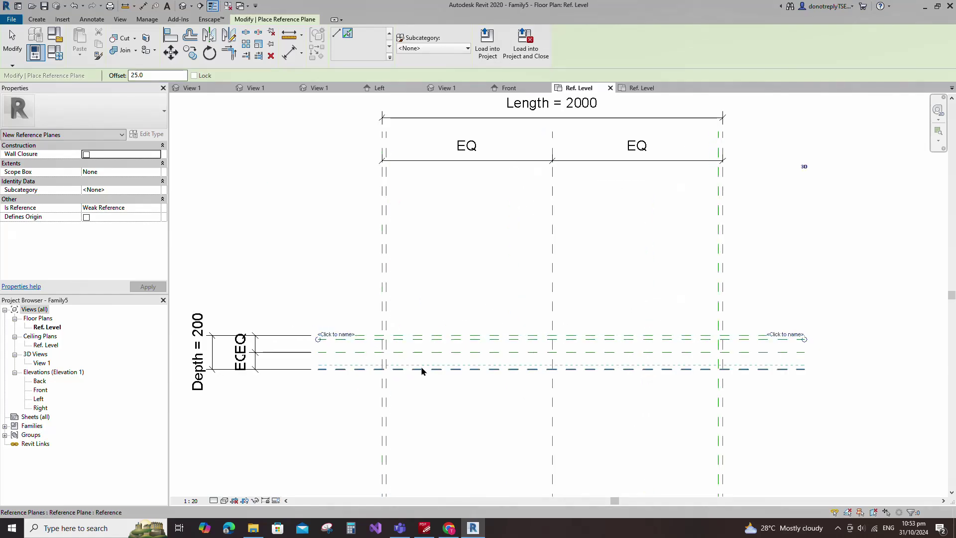
Step: Dimension the gap between each outer vertical plane and its neighbouring inner plane
scroll(461, 260, down, 2)
key(d)
key(i)
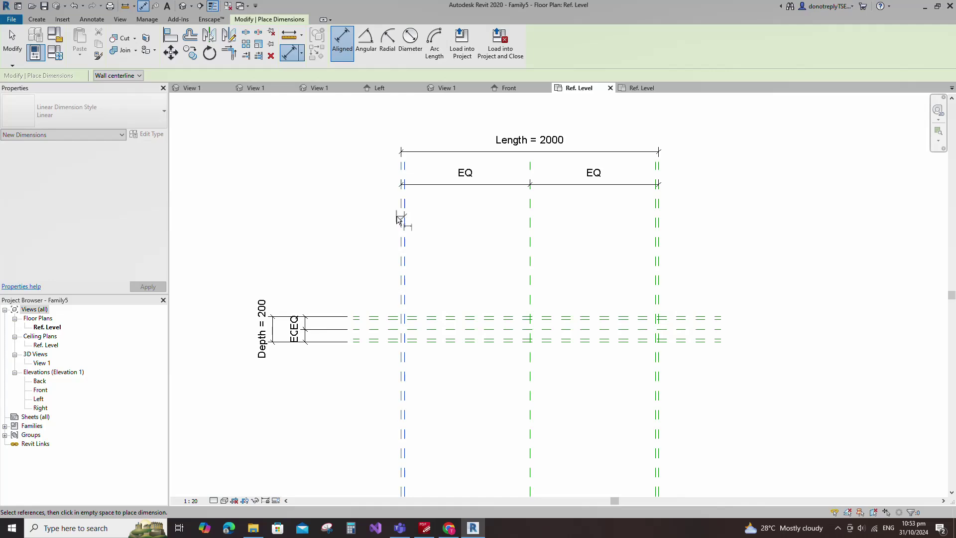
click(399, 220)
click(403, 220)
click(376, 216)
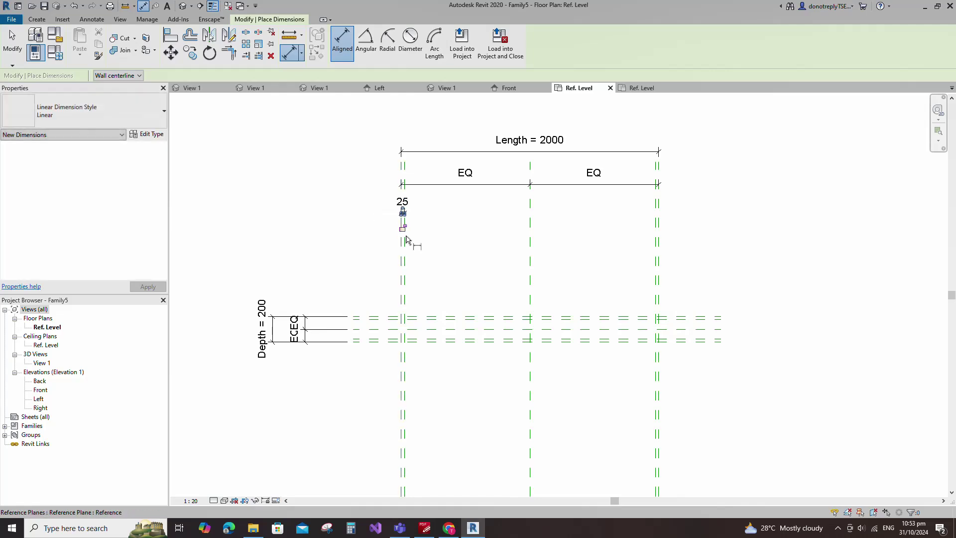
click(658, 241)
click(655, 234)
click(682, 215)
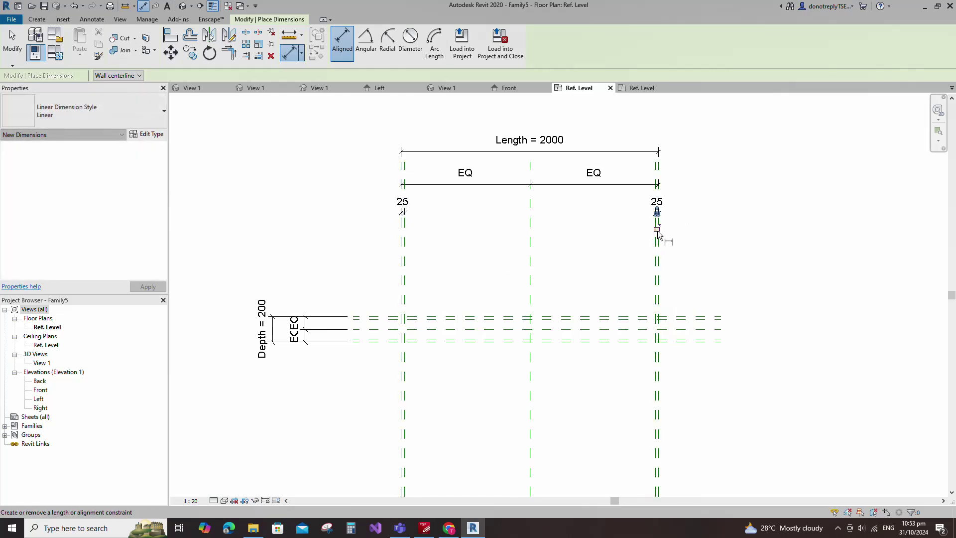
Step: Dimension the gap between each outer horizontal plane and its neighbouring inner plane
click(374, 316)
click(372, 319)
scroll(366, 298, down, 1)
scroll(366, 299, up, 2)
click(339, 305)
click(372, 357)
click(371, 353)
click(339, 370)
scroll(332, 311, down, 2)
key(Escape)
key(Escape)
Step: Load the Copper Tube family into Family5
click(314, 88)
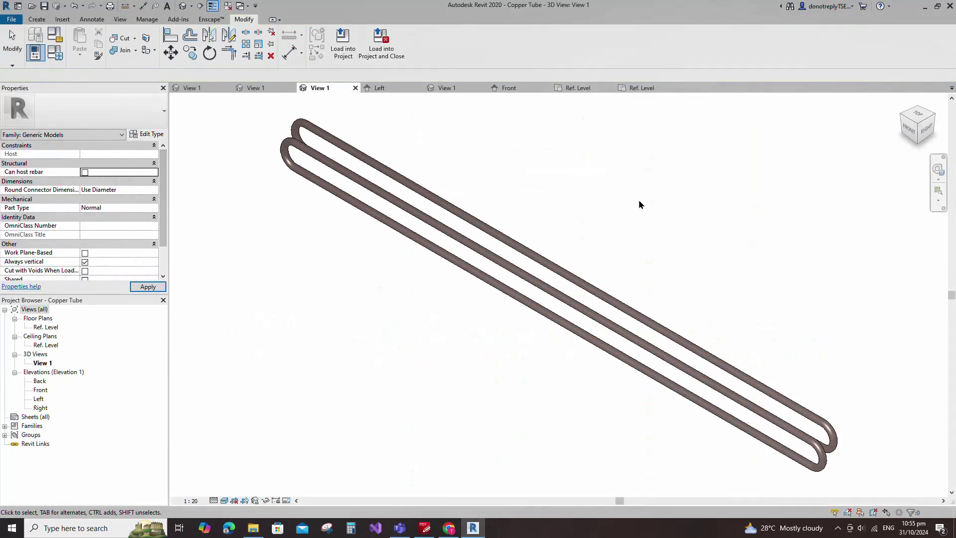
click(343, 43)
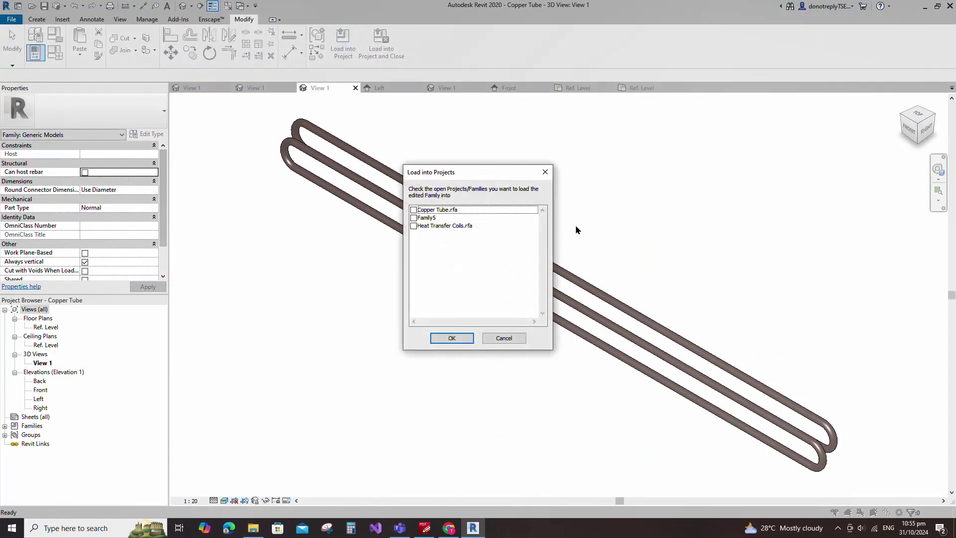
click(413, 219)
click(451, 338)
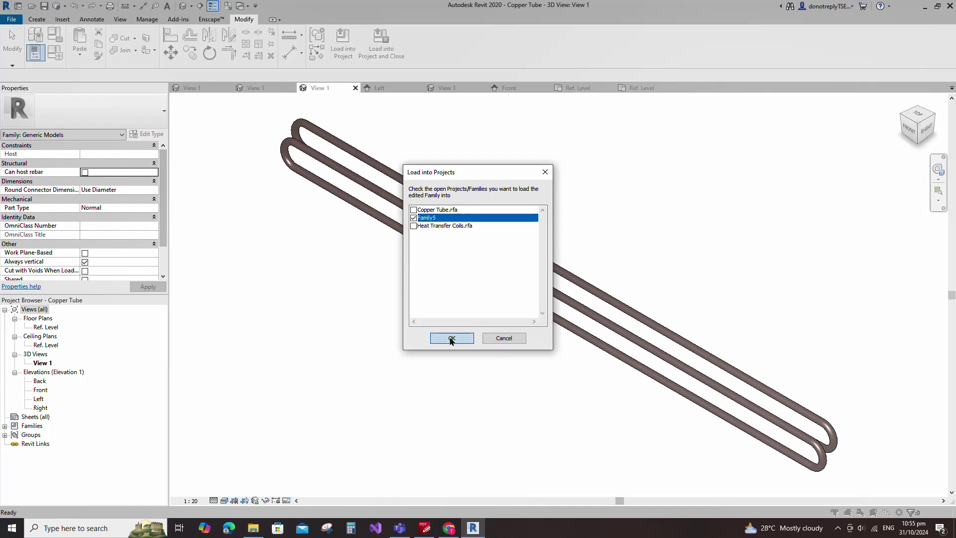
Step: Place one Copper Tube on the Center (Left/Right) plane, just behind the inner front plane
scroll(483, 344, up, 4)
click(473, 324)
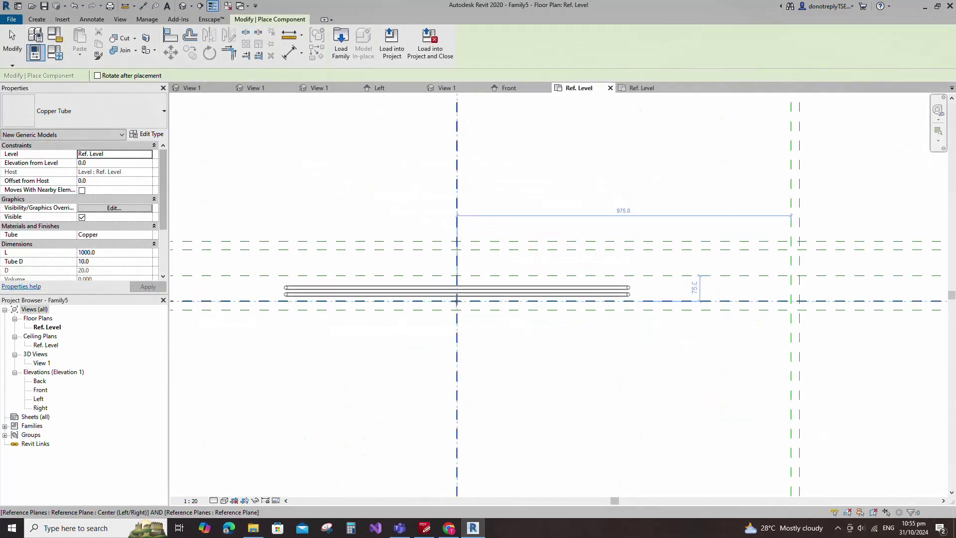
scroll(516, 350, down, 1)
scroll(573, 356, down, 1)
key(Escape)
key(Escape)
Step: Align and lock the copper tube to the Center (Left/Right) plane and the inner front plane
key(a)
key(l)
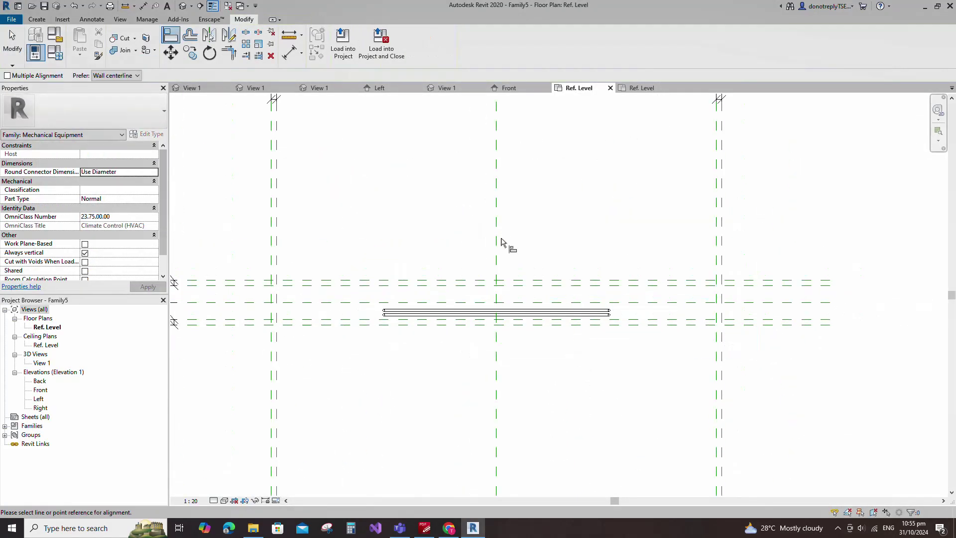
key(Escape)
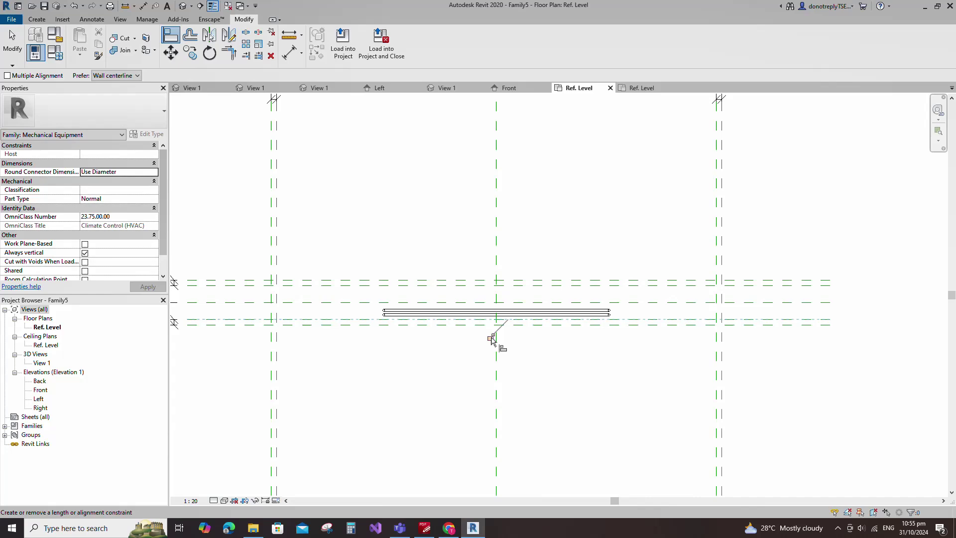
scroll(526, 351, down, 2)
Step: Associate the copper tube's Tube material with a new family parameter under Materials and Finishes
click(514, 333)
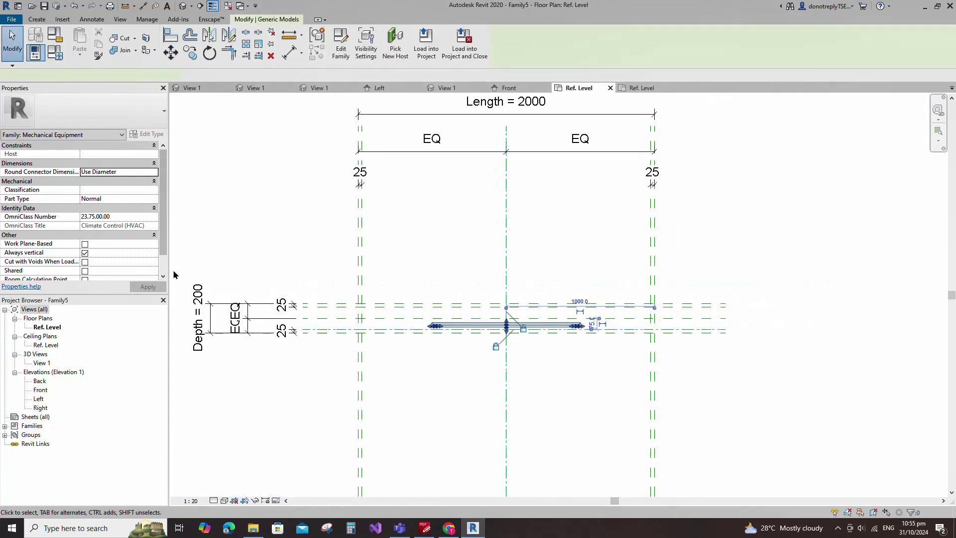
click(156, 235)
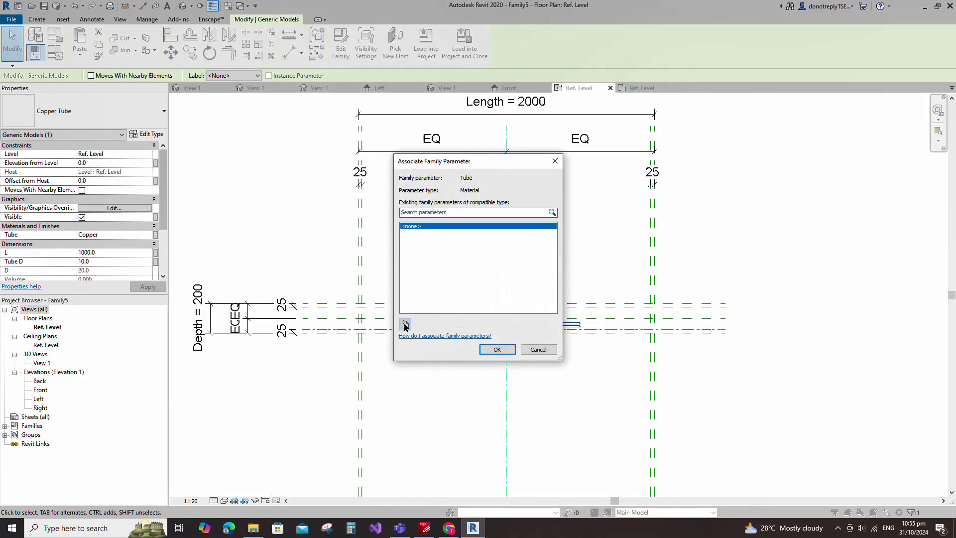
click(405, 327)
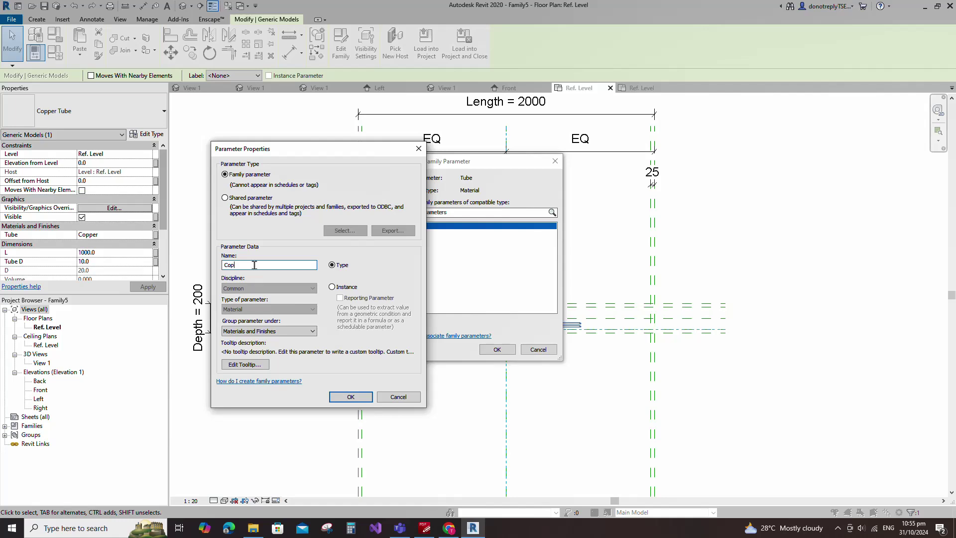
click(350, 397)
click(496, 349)
Step: Associate the copper tube's L with the Length parameter and create a new family parameter for its Tube D
scroll(120, 267, down, 3)
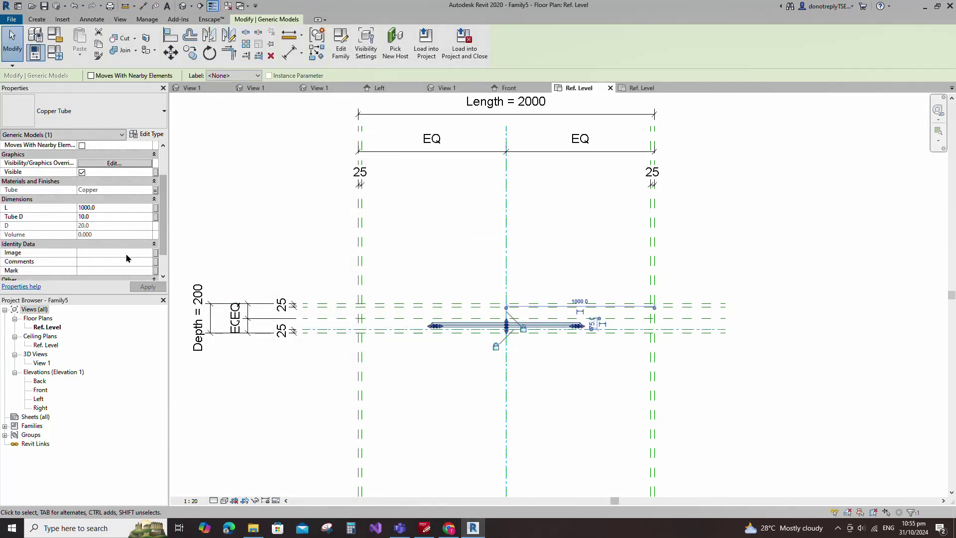
click(156, 207)
click(414, 245)
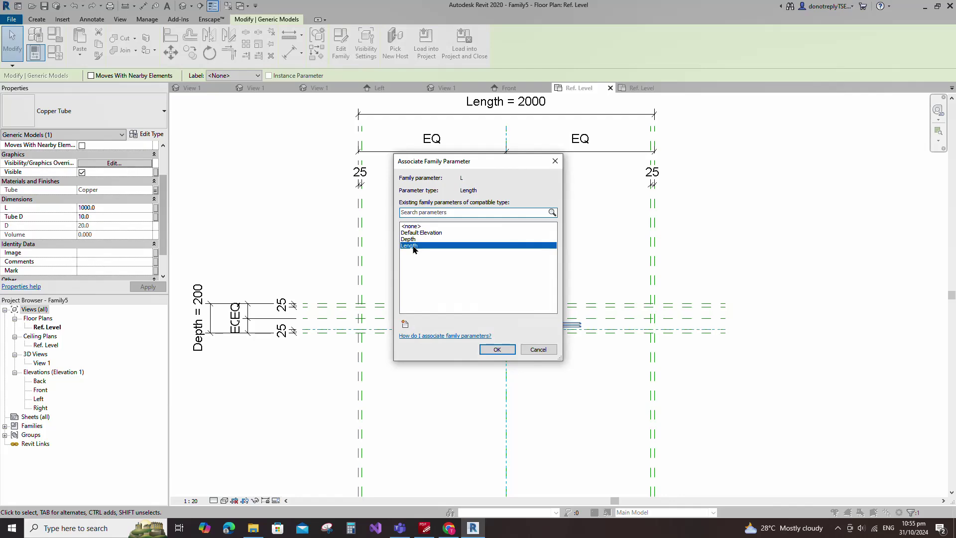
click(496, 349)
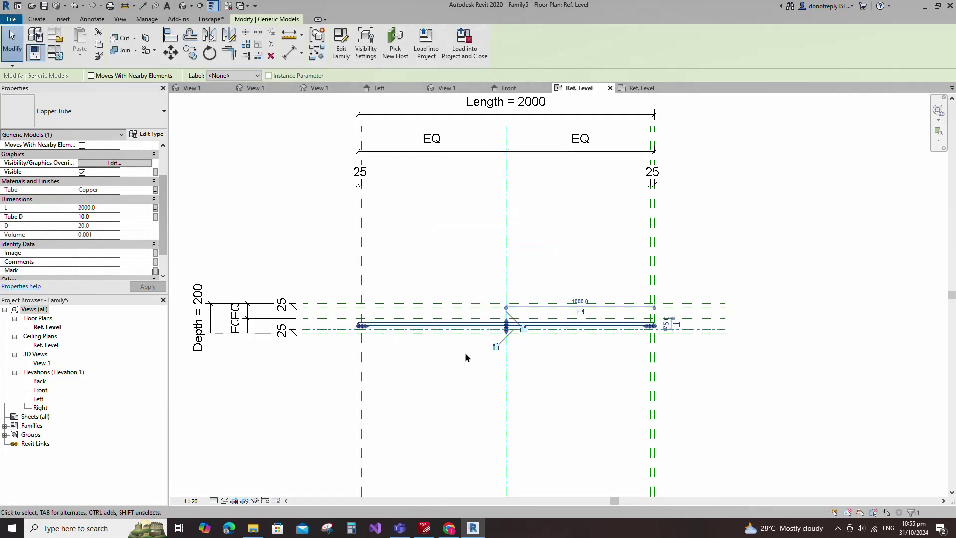
click(154, 219)
click(405, 323)
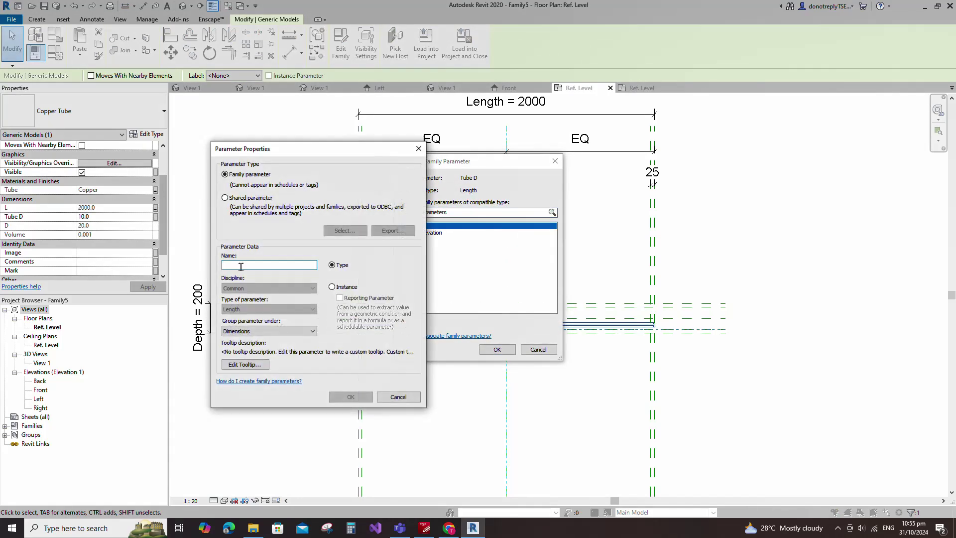
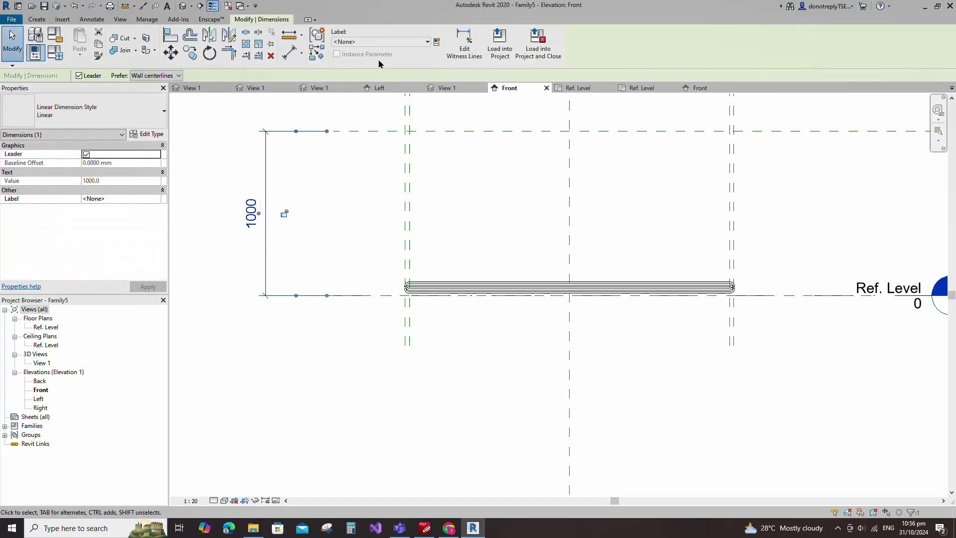
Step: Label the vertical dimension in the Front elevation with a new instance family parameter named Height
click(437, 41)
text(Height)
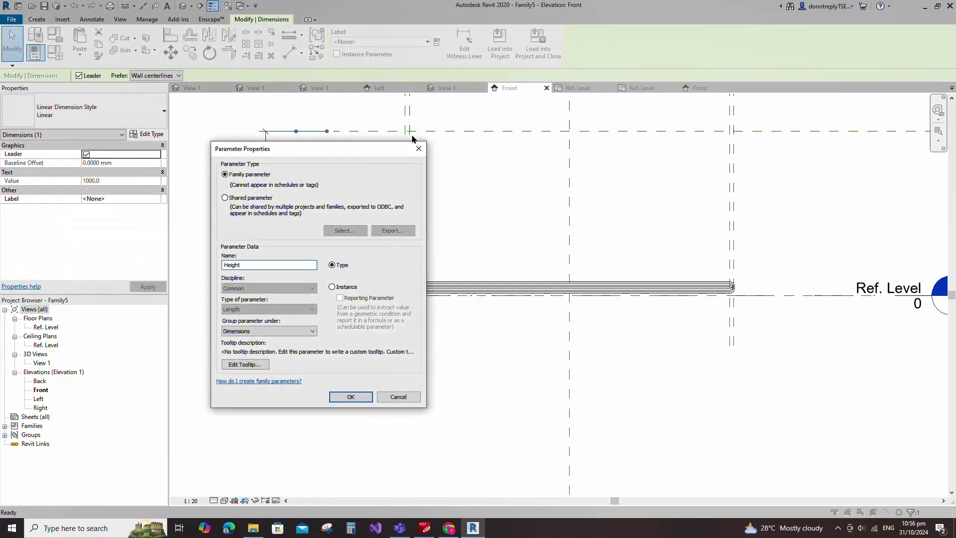
click(356, 287)
click(351, 397)
key(Escape)
Step: Add horizontal reference planes offset 25 mm below the upper plane and 25 mm above the reference level
middle_drag(443, 238, 452, 254)
key(r)
key(p)
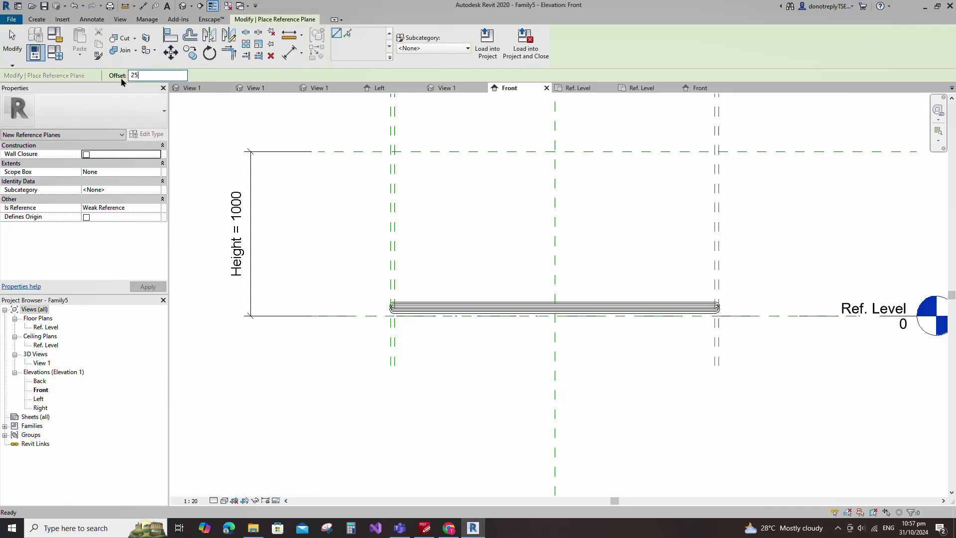
key(Return)
click(347, 33)
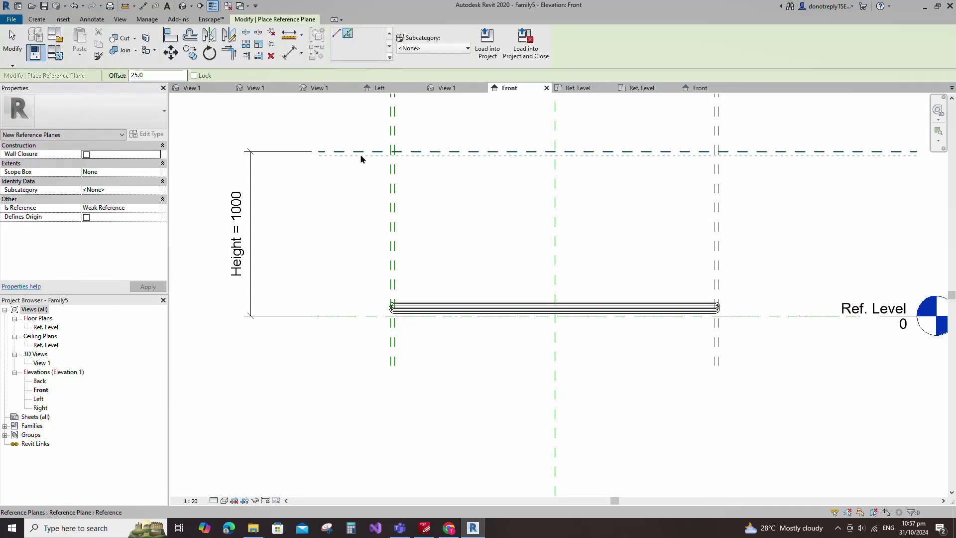
click(363, 158)
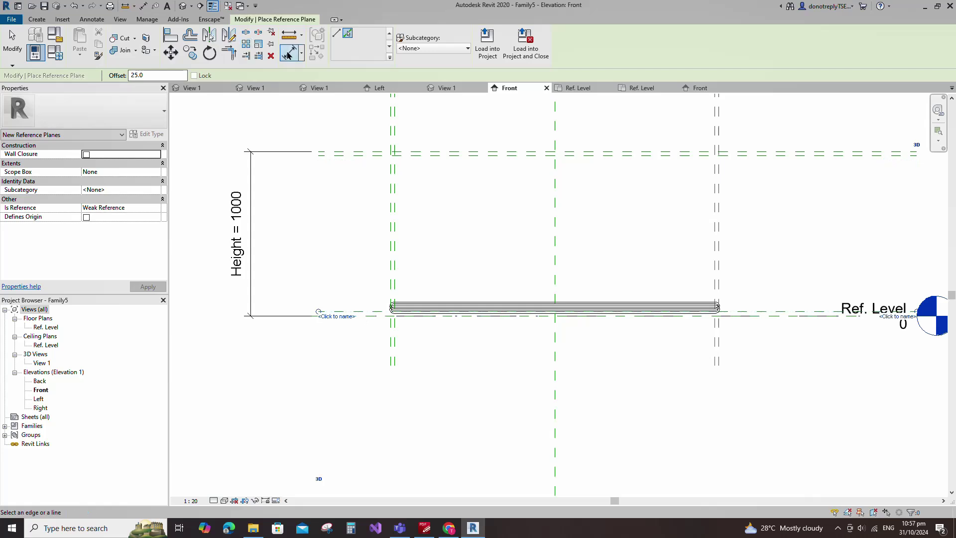
Step: Dimension the gaps from the upper plane and the reference level to their neighbouring inner planes
key(d)
key(i)
click(804, 151)
click(801, 156)
click(798, 187)
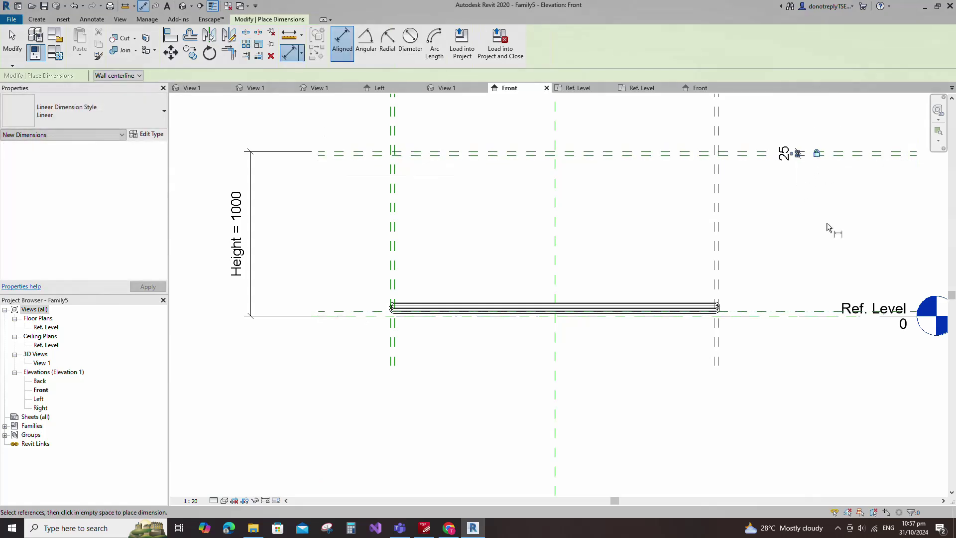
click(793, 311)
click(795, 316)
click(798, 284)
key(Escape)
key(Escape)
Step: Set the copper tube's Elevation from Level to 10 mm
scroll(384, 264, up, 2)
click(384, 264)
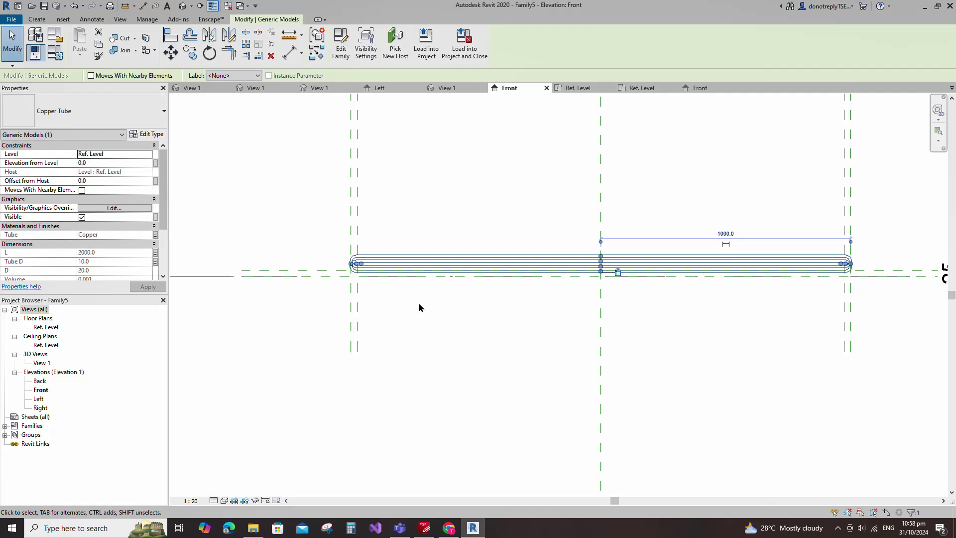
click(98, 163)
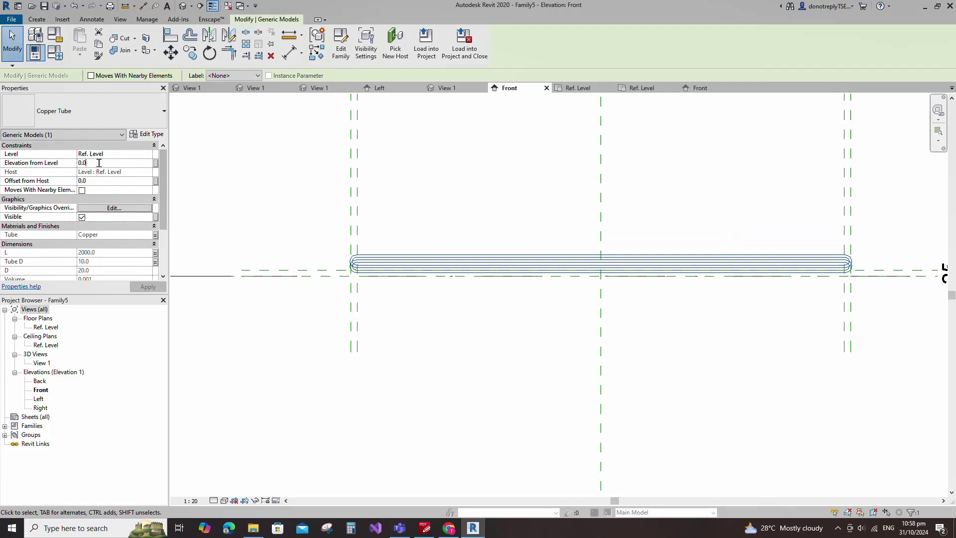
text(10)
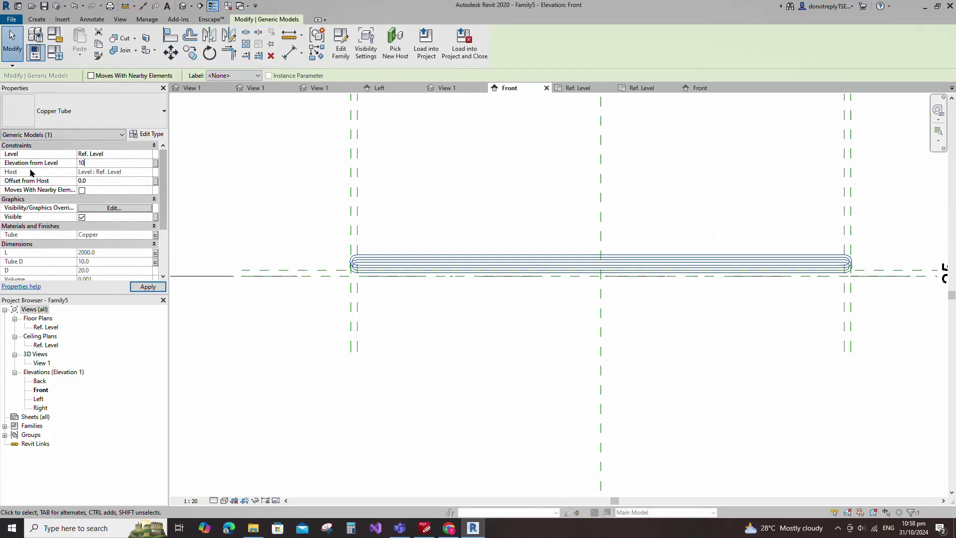
click(139, 286)
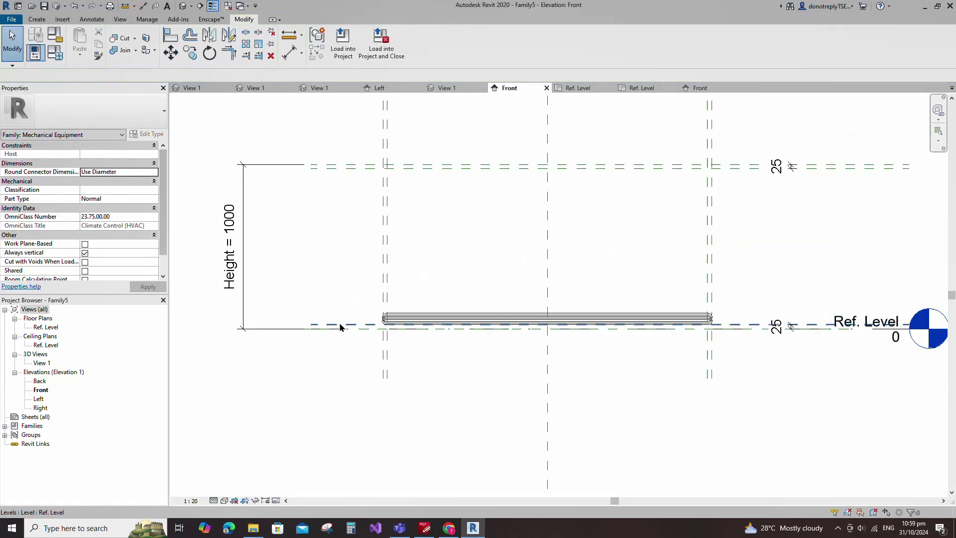
Step: Add a horizontal reference plane offset 80 mm above the lower inner plane
click(338, 325)
click(316, 52)
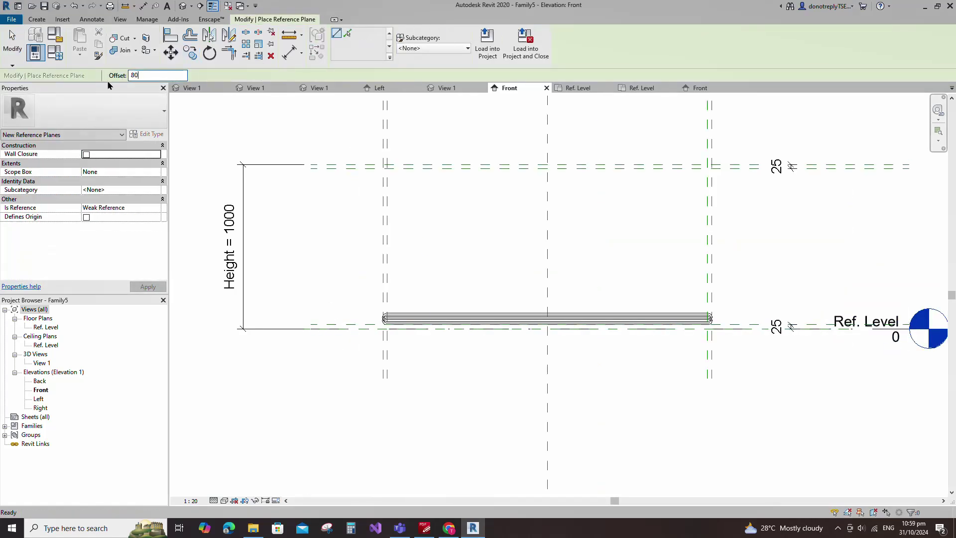
text(80)
click(348, 34)
scroll(348, 324, up, 1)
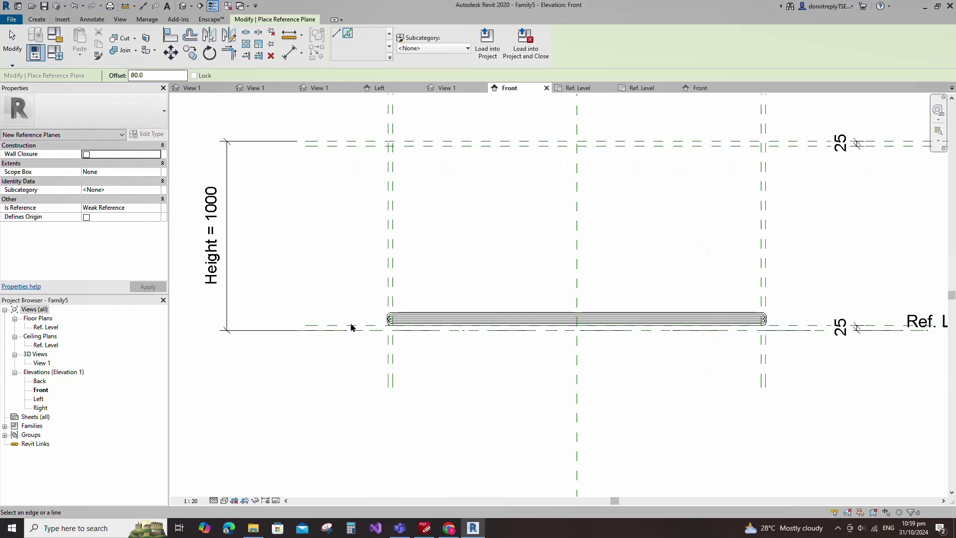
click(326, 329)
Step: Dimension the distance between the lower inner plane and the plane above the tube, and select that dimension
click(295, 58)
click(315, 326)
click(311, 310)
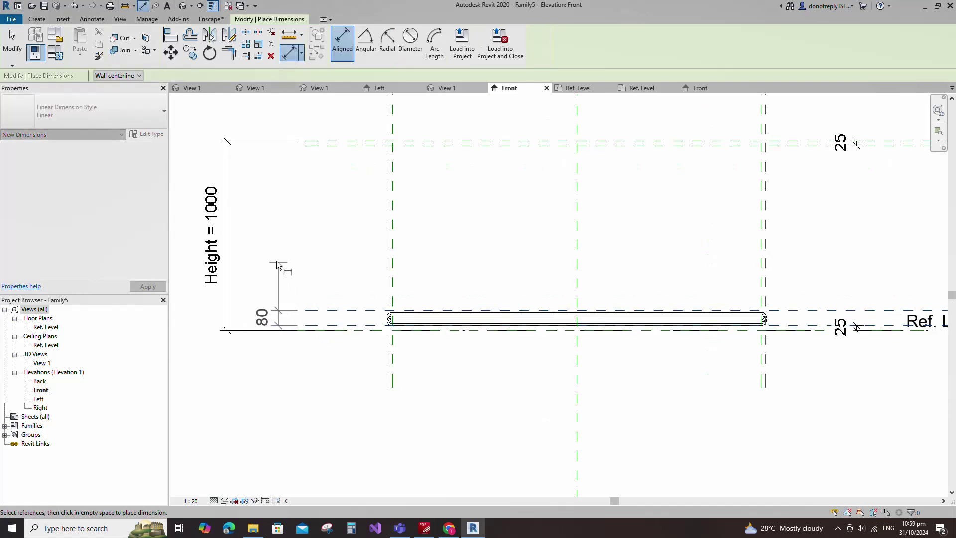
click(272, 278)
key(Escape)
key(Escape)
click(272, 324)
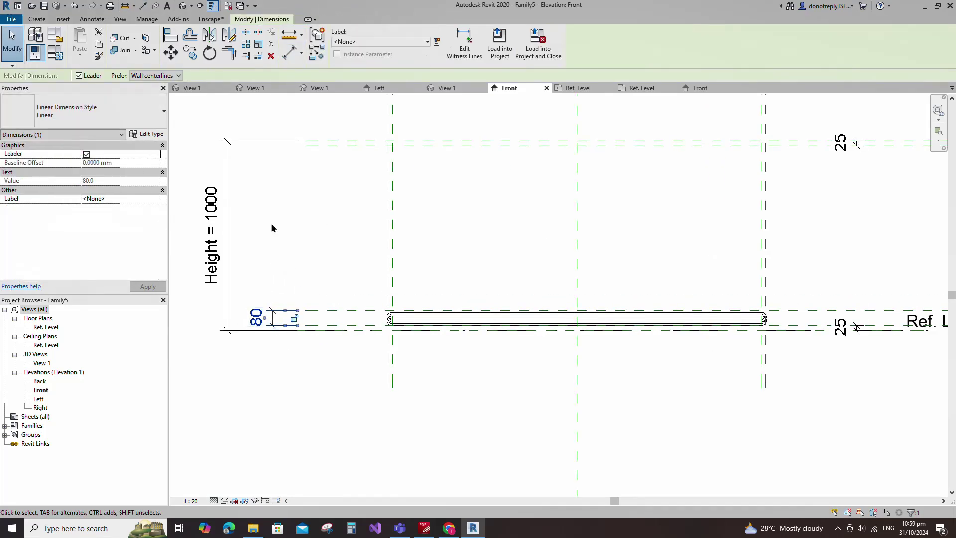
Step: Label the 80 mm dimension with a new instance family parameter named H, grouped under Constraints
click(437, 42)
text(H)
click(299, 331)
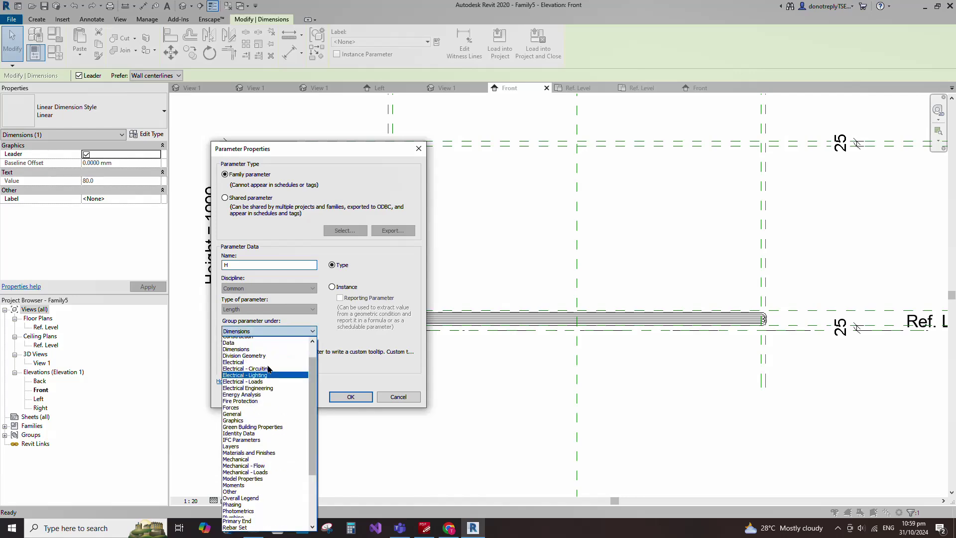
click(249, 356)
click(332, 287)
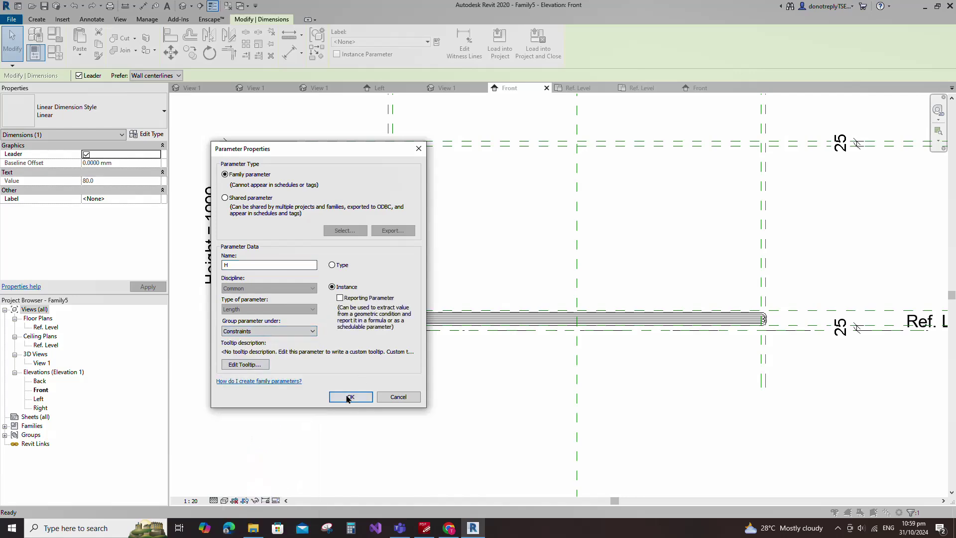
click(351, 397)
click(477, 256)
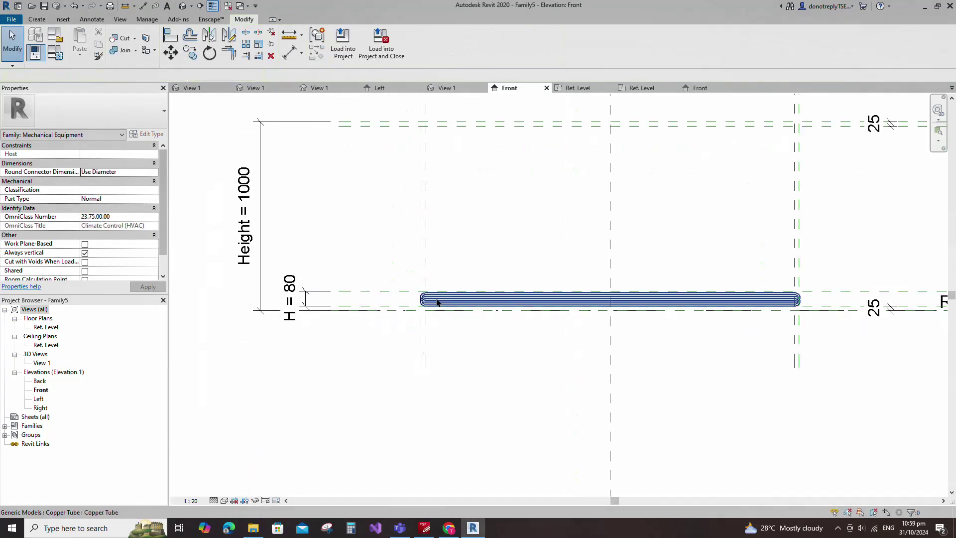
Step: Array the copper tube vertically as a group of 2 with constrained movement, from the lower inner plane to the plane above
click(438, 302)
click(245, 43)
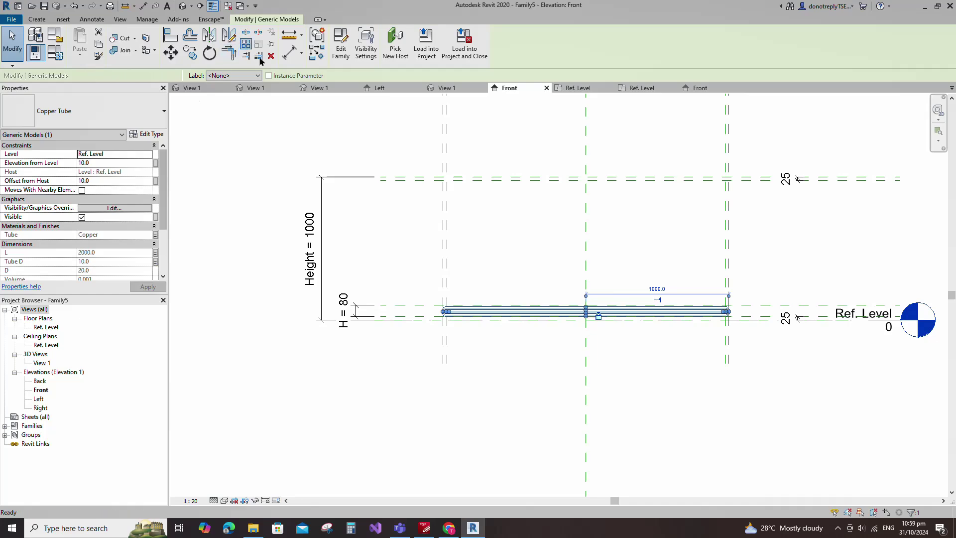
click(432, 75)
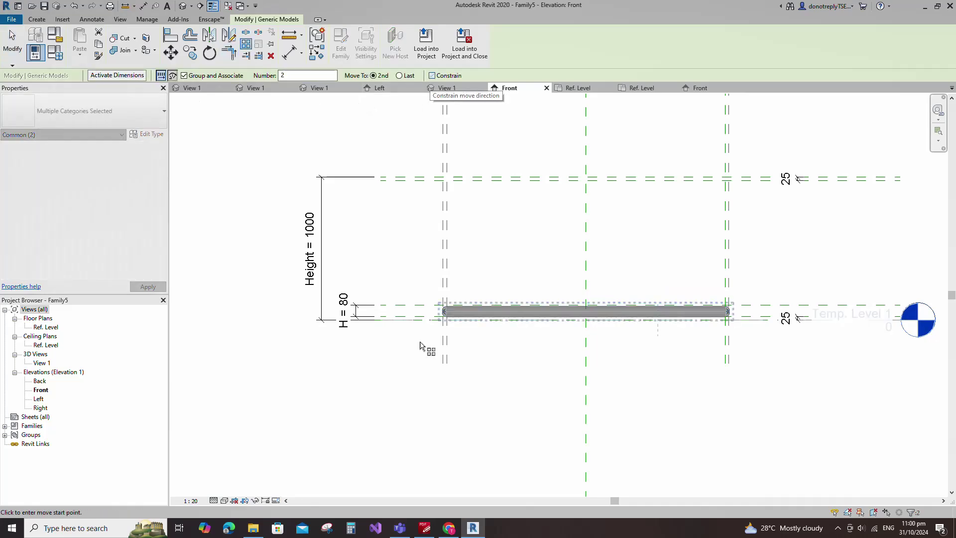
click(406, 316)
click(406, 304)
scroll(436, 333, up, 1)
scroll(436, 338, up, 1)
key(Return)
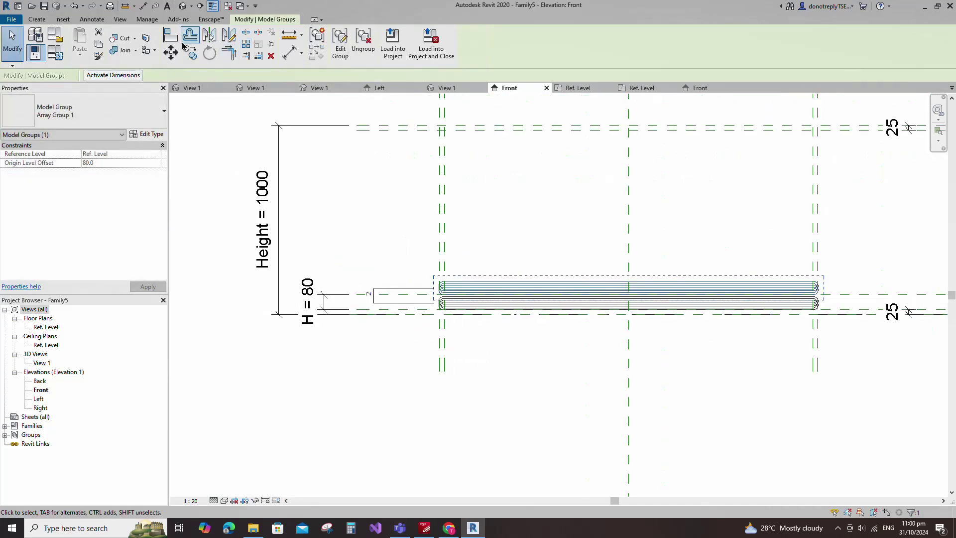
Step: Align the upper arrayed tube group to the vertical centre reference plane and lock the alignment
key(a)
key(l)
click(628, 290)
click(646, 313)
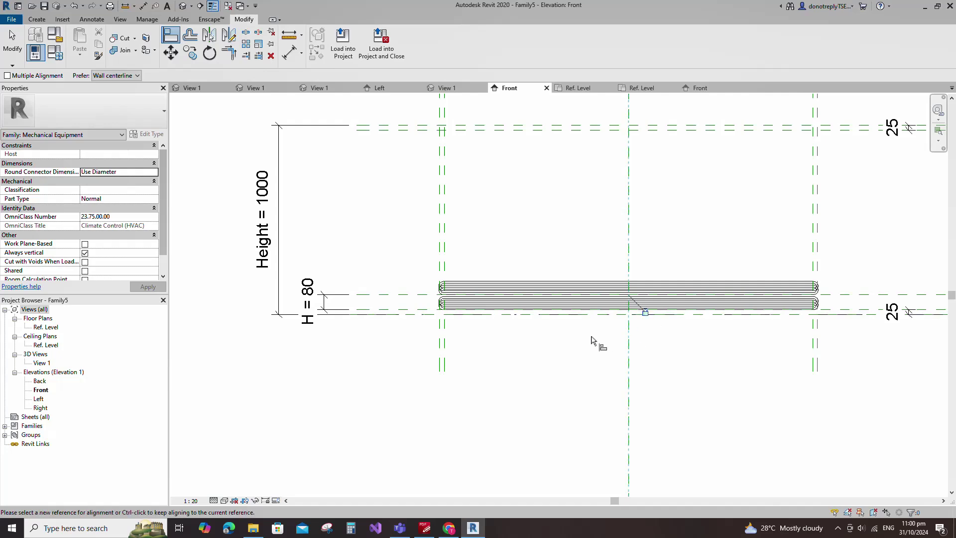
scroll(588, 334, down, 2)
key(Escape)
Step: Label the vertical array's count with a new instance family parameter named No Of Tube Vertical, grouped under Other
click(522, 318)
scroll(486, 331, up, 2)
click(465, 309)
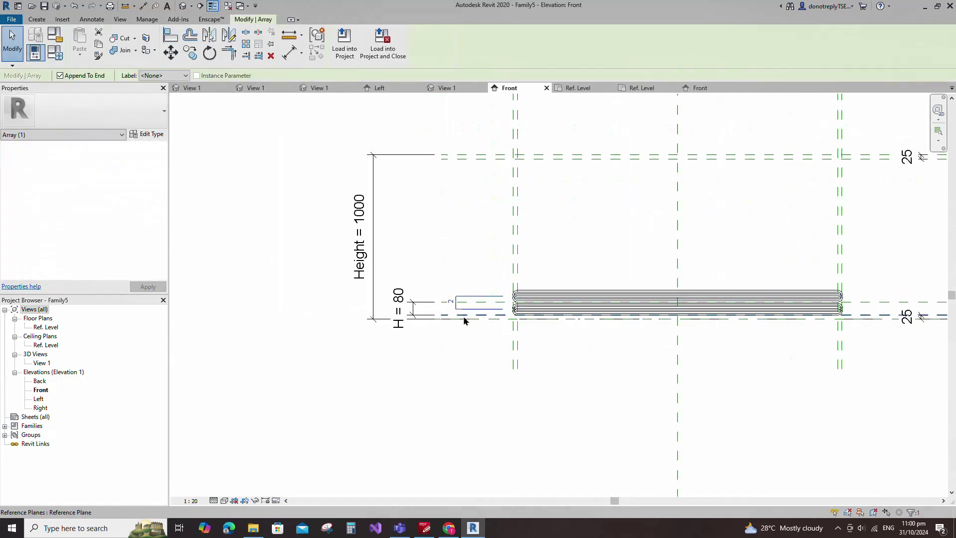
click(181, 76)
click(170, 93)
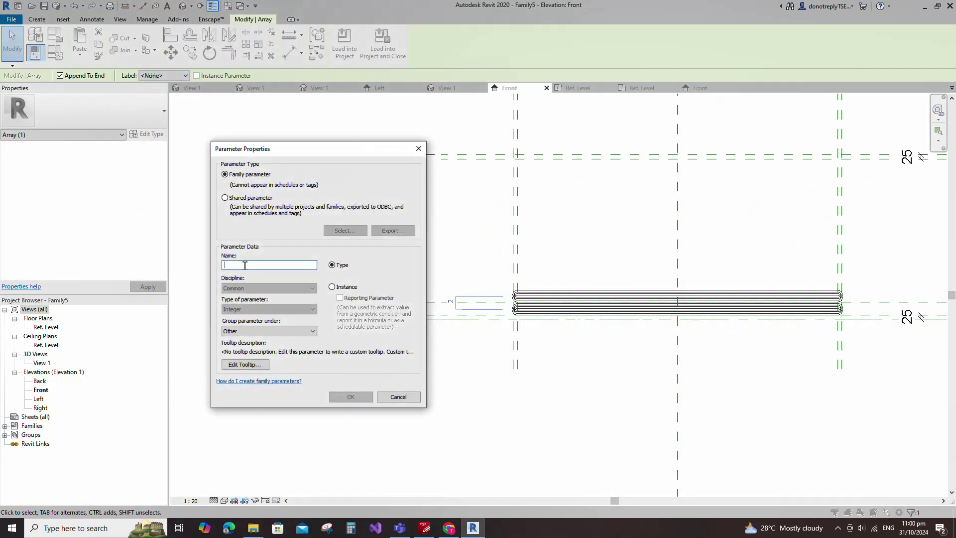
text(No Of Tube Vertical)
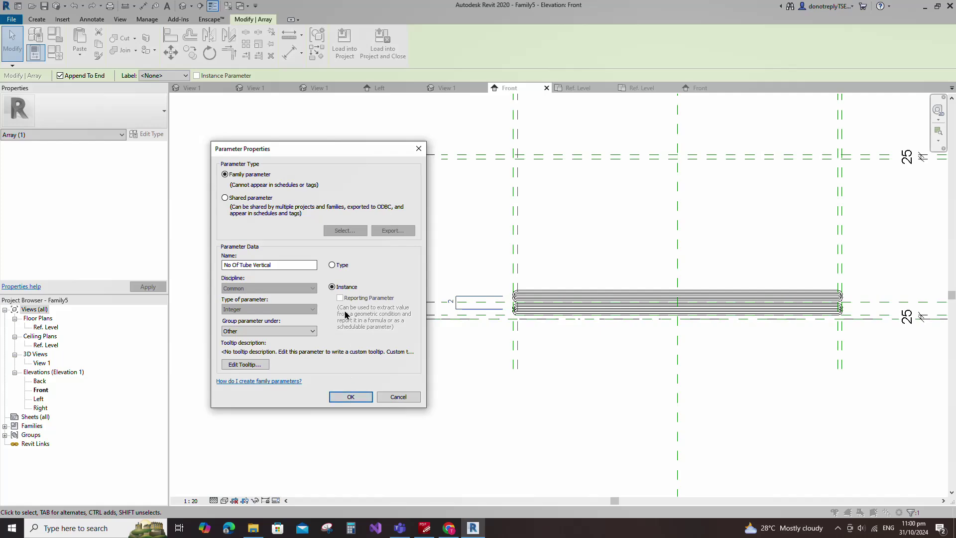
click(359, 398)
click(373, 385)
middle_click(374, 385)
middle_click(373, 384)
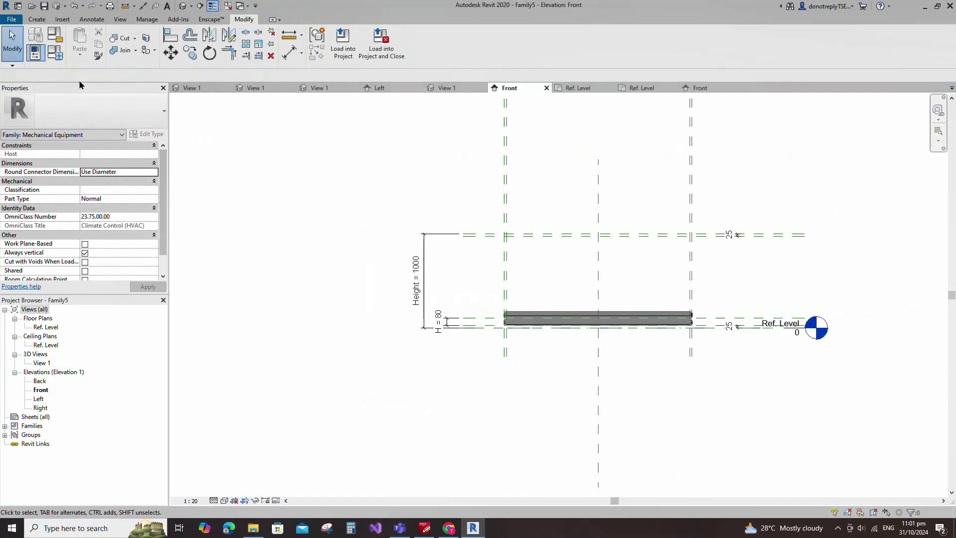
Step: Give No Of Tube Vertical the formula (Height - 50 mm) / 80 mm in the family types and apply it
click(55, 52)
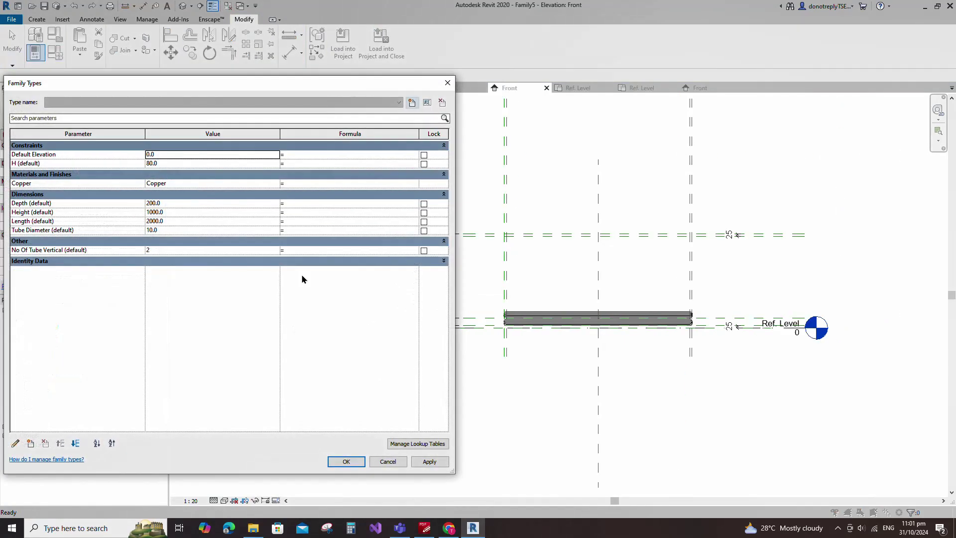
click(303, 250)
text((Height - 50 mm) / 80 mm)
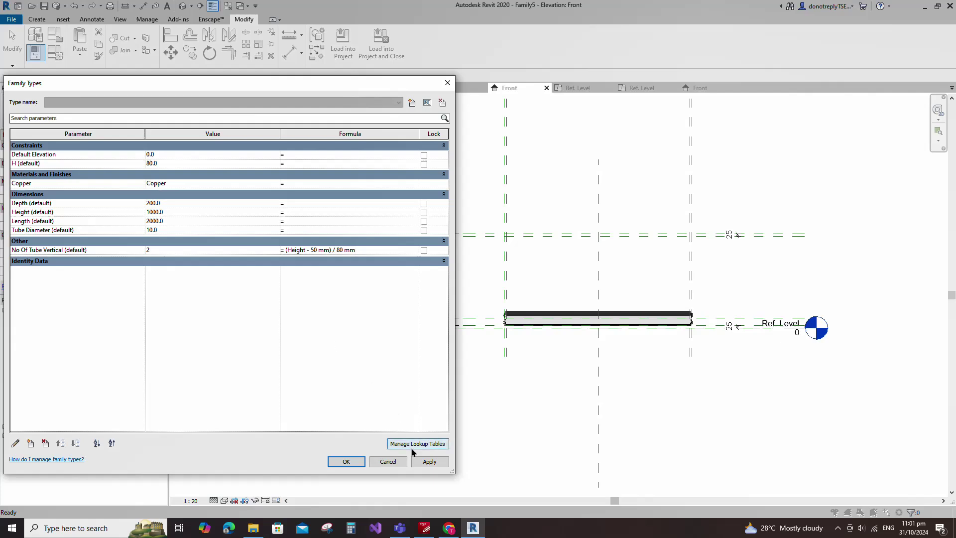
click(428, 462)
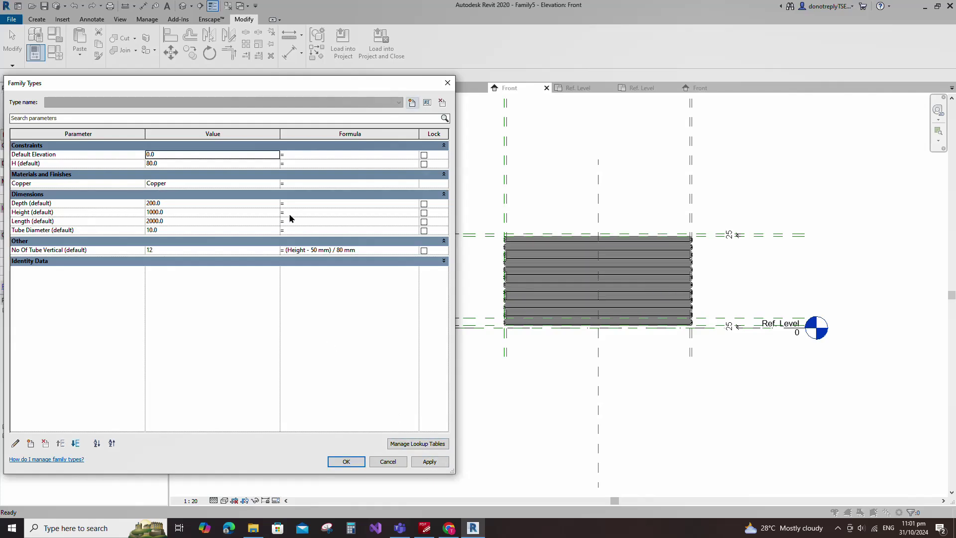
Step: Give parameter H the formula (Height - 50 mm) / No Of Tube Vertical and accept the family types
click(291, 164)
text((Height - 50 mm) / No Of Tube Vertical)
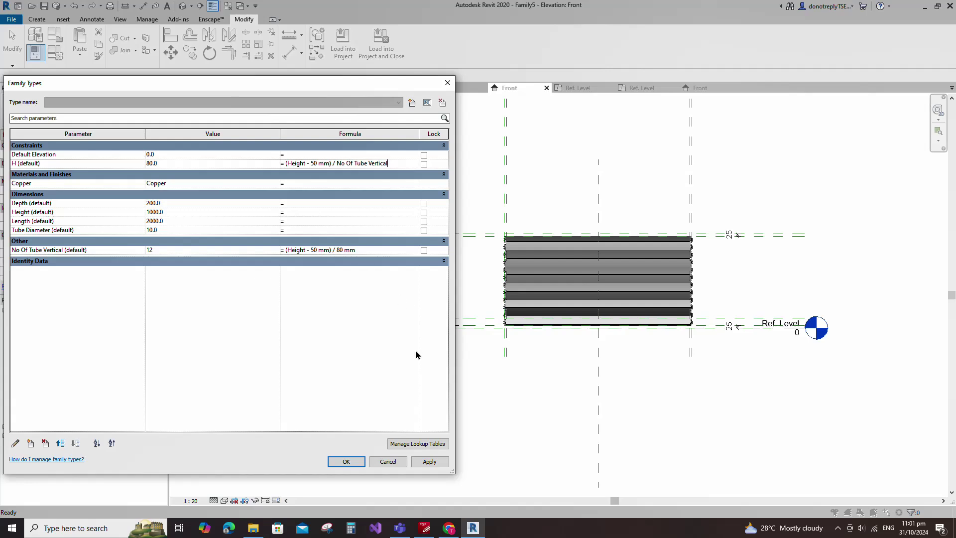
click(431, 461)
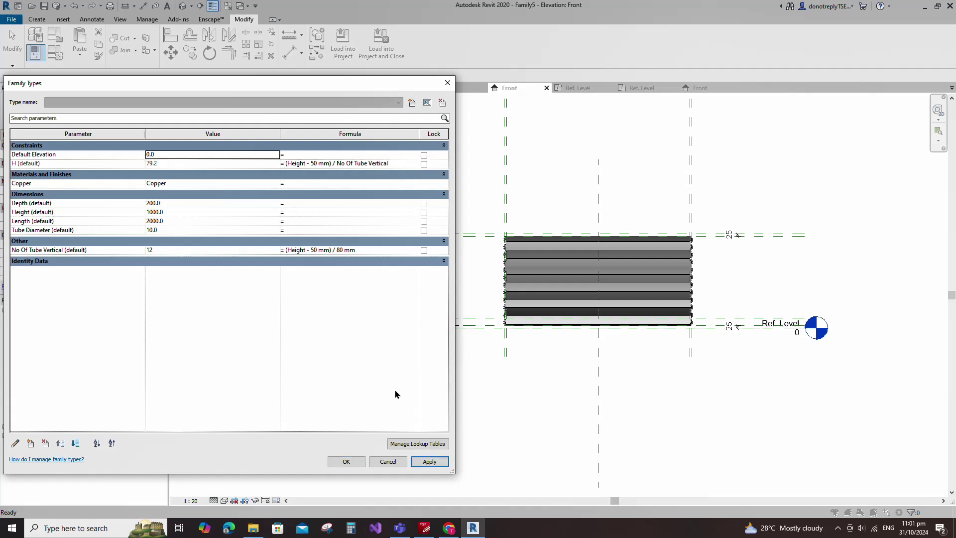
click(346, 462)
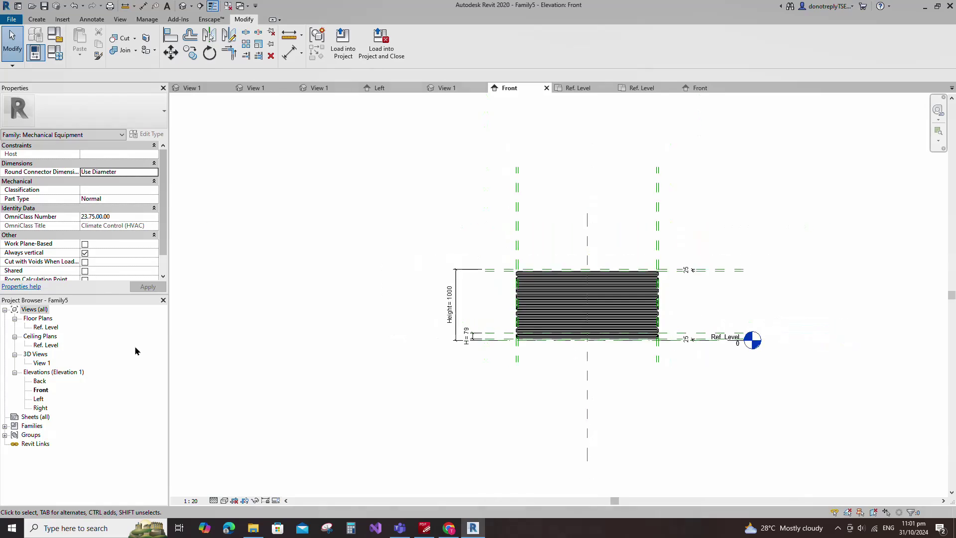
Step: Open the 3D view, change its visual style to show coloured surfaces, and inspect the bends of the stacked tubes
double_click(41, 364)
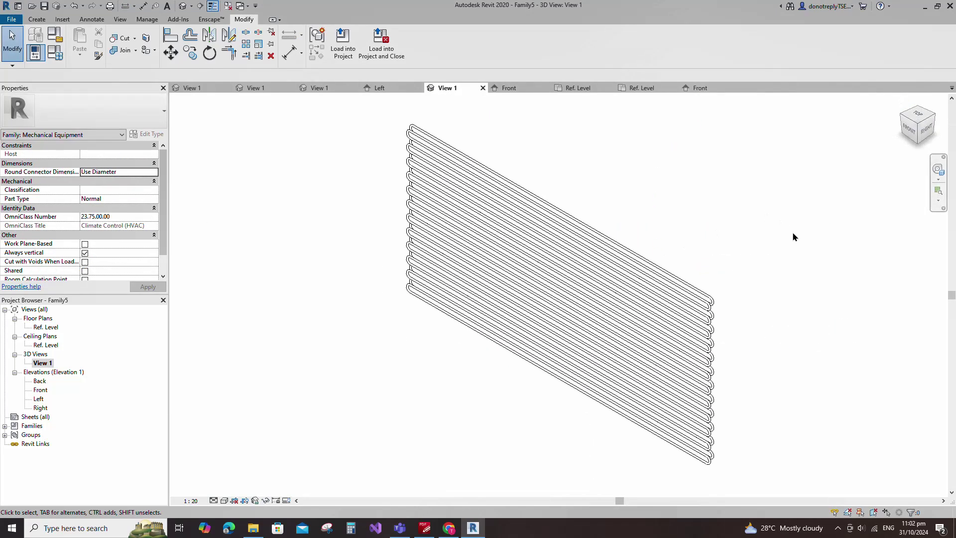
click(226, 500)
click(237, 482)
shift+middle_drag(797, 429, 761, 432)
scroll(710, 352, up, 4)
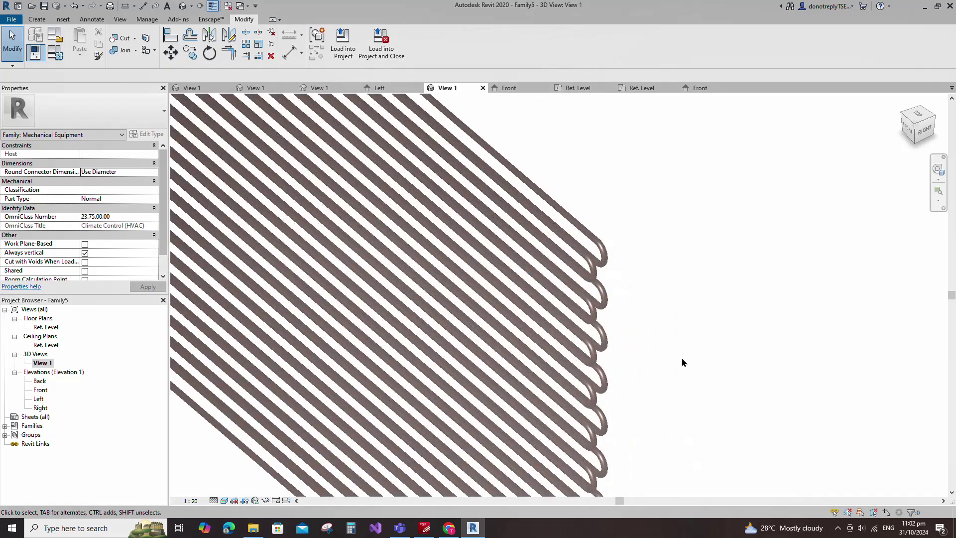
scroll(758, 321, down, 5)
Step: In the Ref. Level floor plan, add reference planes offset 40 mm inward from both inner Depth planes
double_click(41, 327)
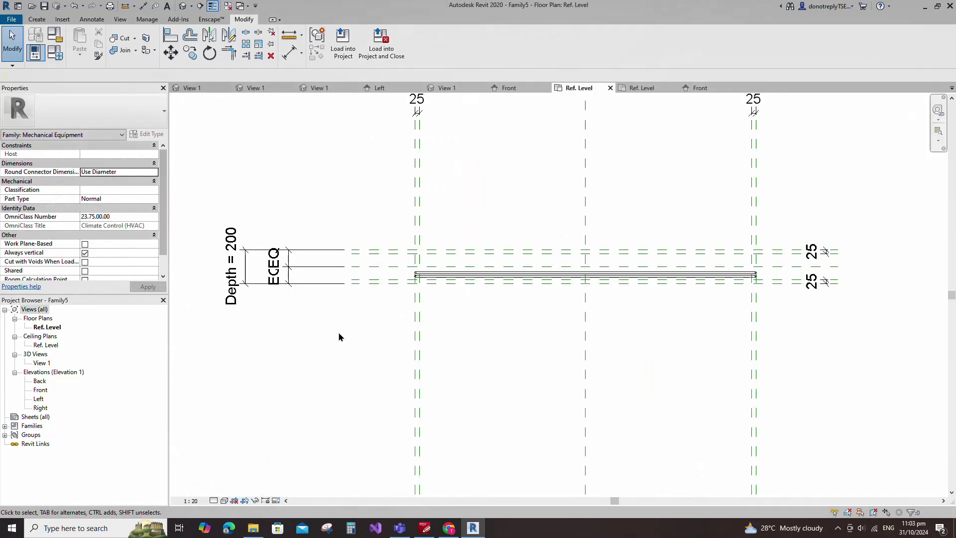
click(376, 253)
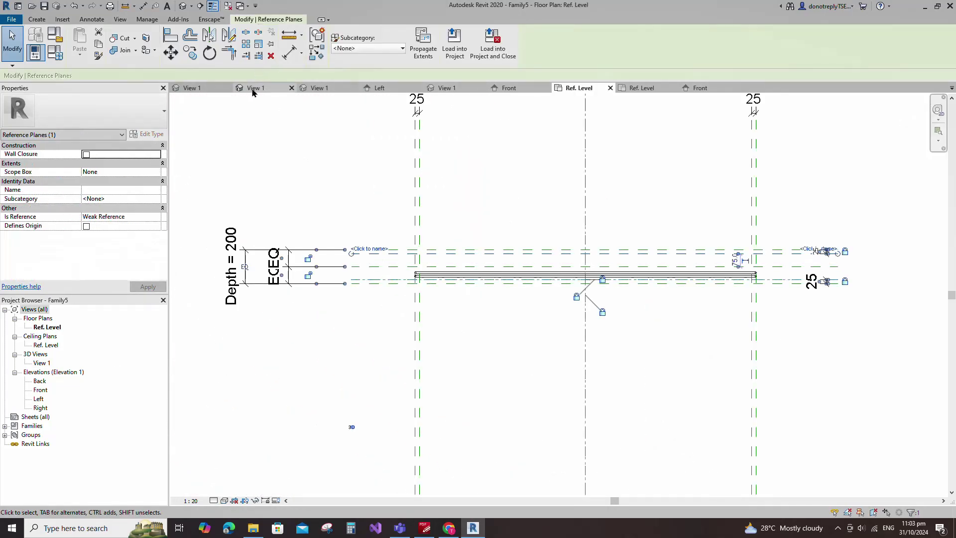
key(r)
key(p)
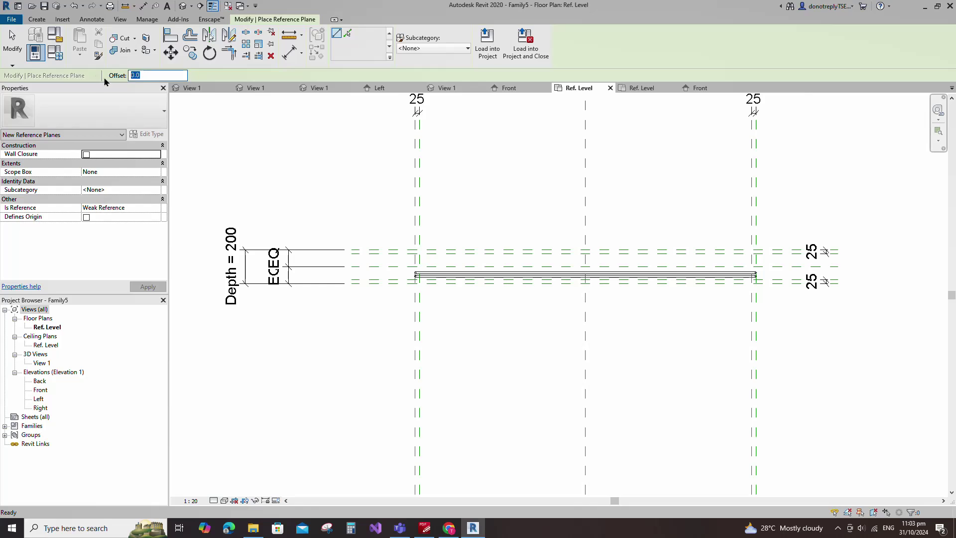
text(40)
click(348, 35)
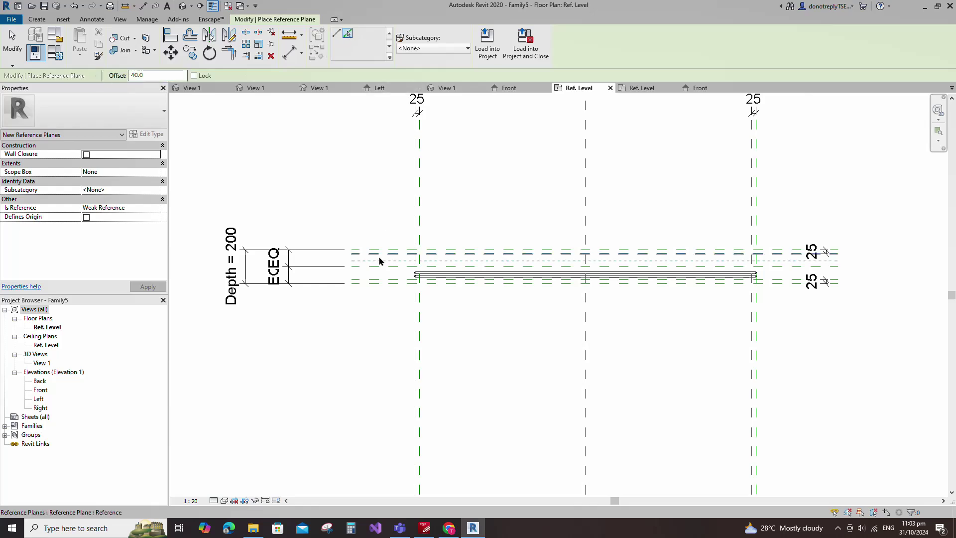
scroll(379, 259, up, 2)
click(370, 257)
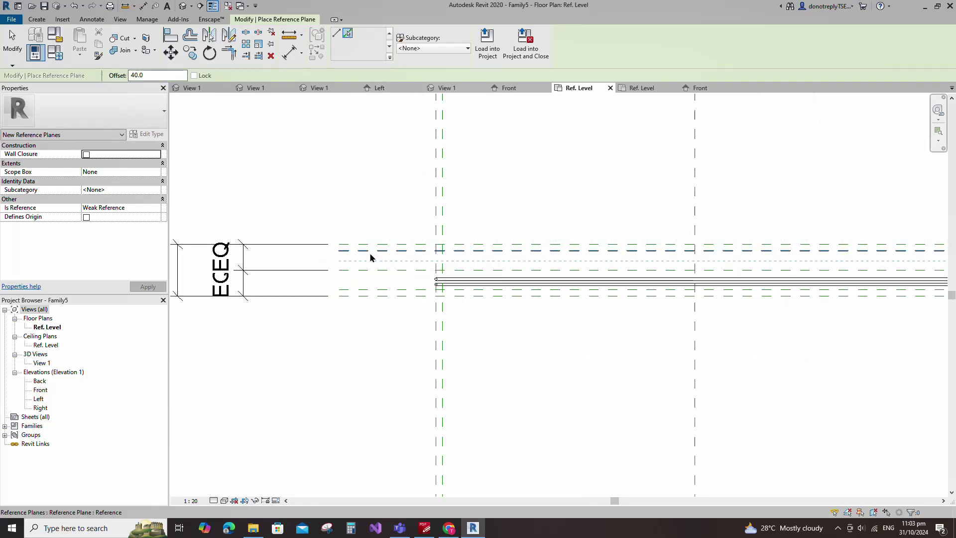
Step: Dimension the gap between each inner Depth plane and its neighbouring offset plane
click(289, 52)
click(347, 251)
click(346, 261)
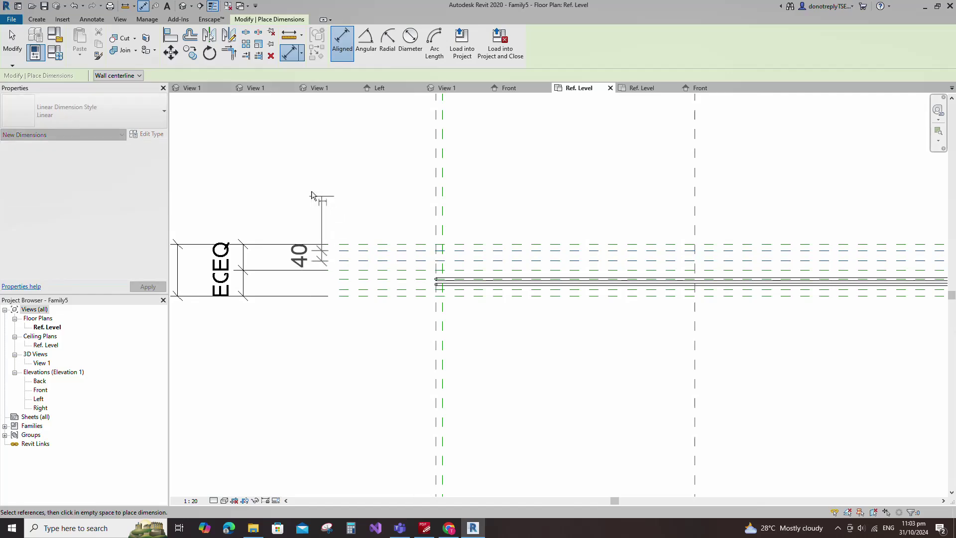
click(309, 209)
click(357, 279)
click(348, 289)
click(309, 323)
scroll(344, 321, down, 1)
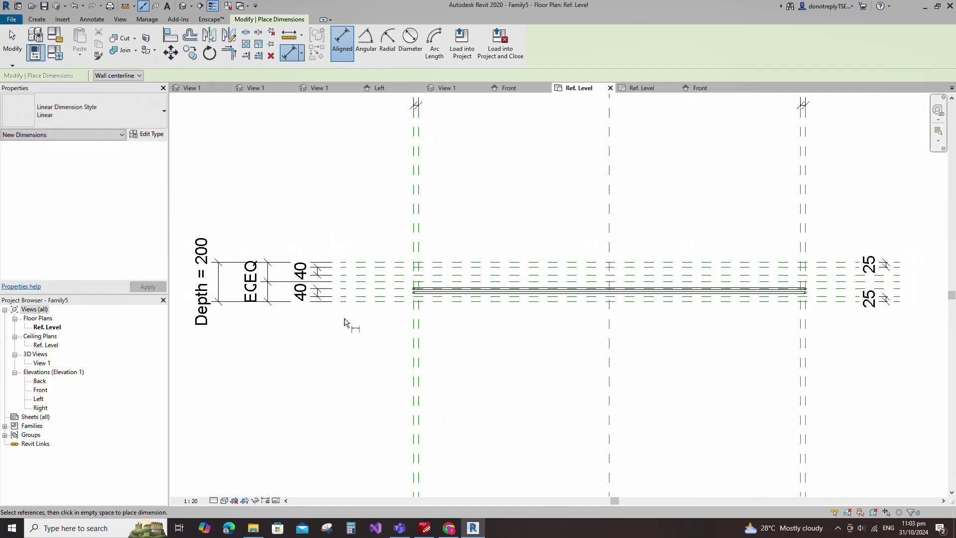
key(Escape)
Step: Label both 40 mm dimensions with a new family parameter named D
click(318, 297)
ctrl+click(313, 271)
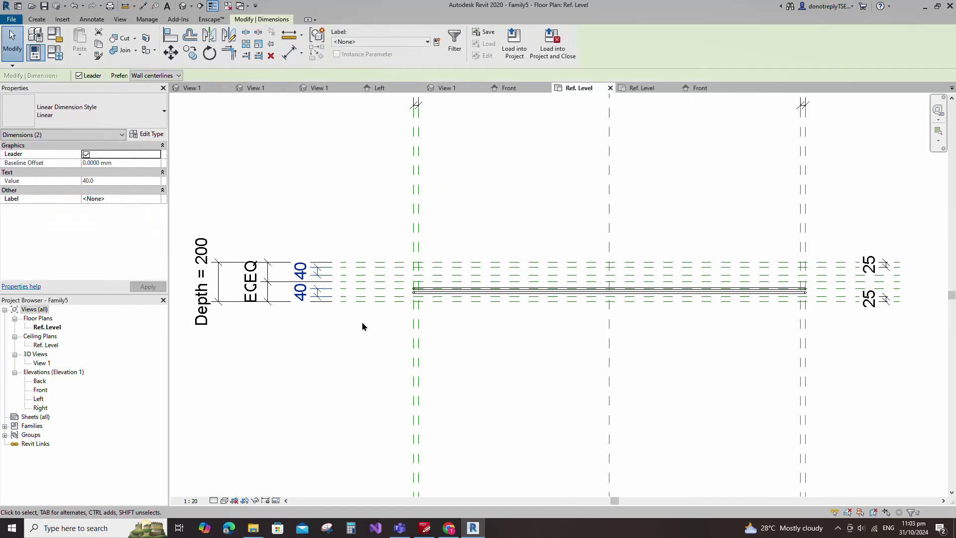
click(436, 42)
text(D)
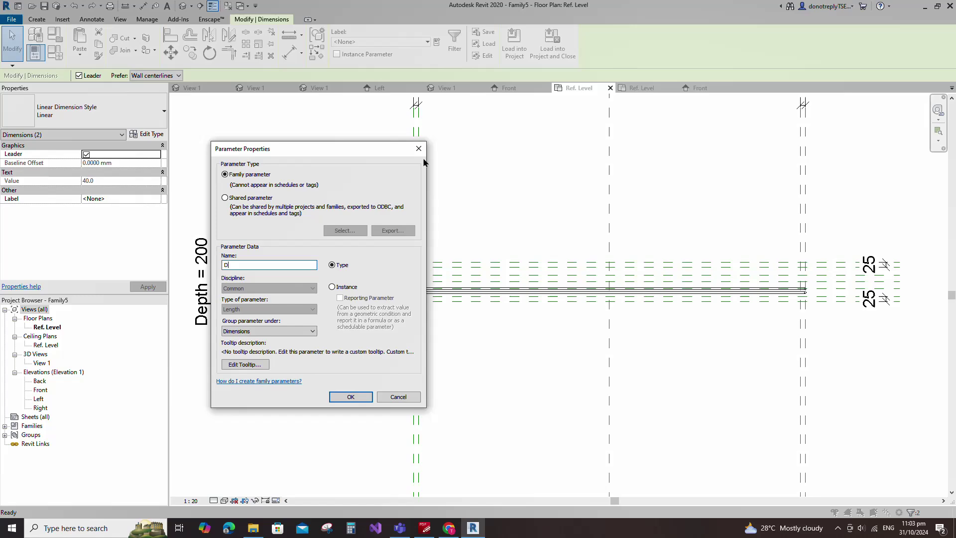
click(253, 332)
click(244, 366)
click(348, 396)
middle_drag(342, 393, 304, 381)
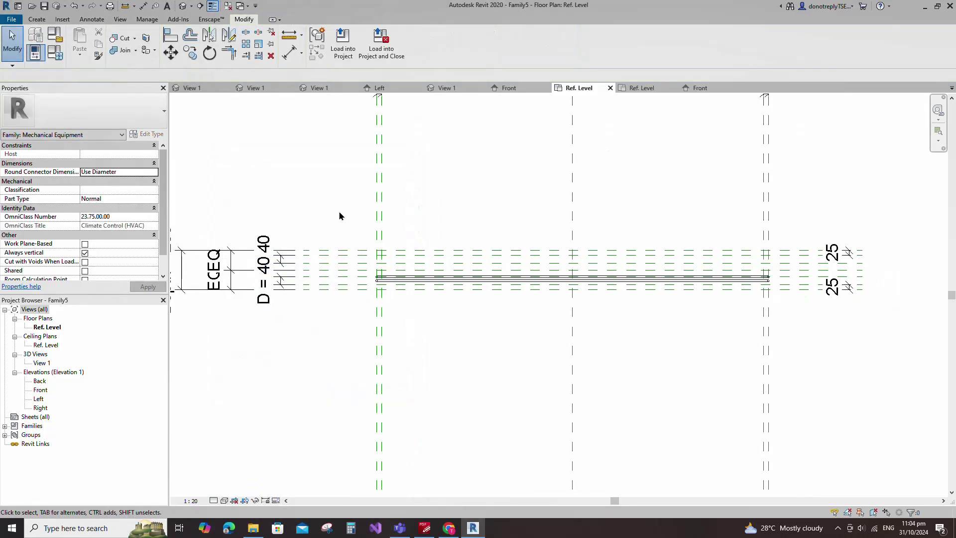
Step: Array the stacked tubes across the depth as a group of 2, from the lower inner Depth plane to its 40 mm offset plane
drag(337, 209, 806, 336)
click(246, 44)
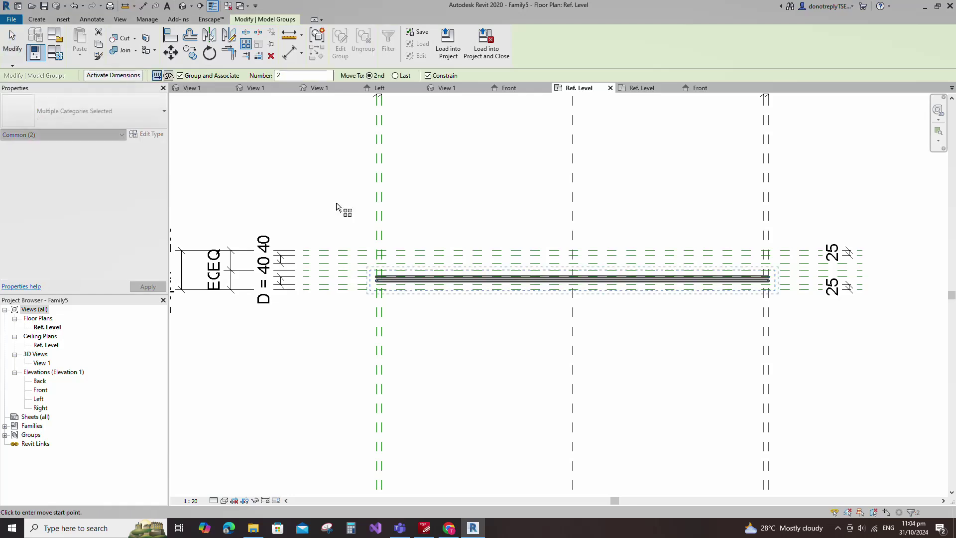
scroll(341, 299, up, 1)
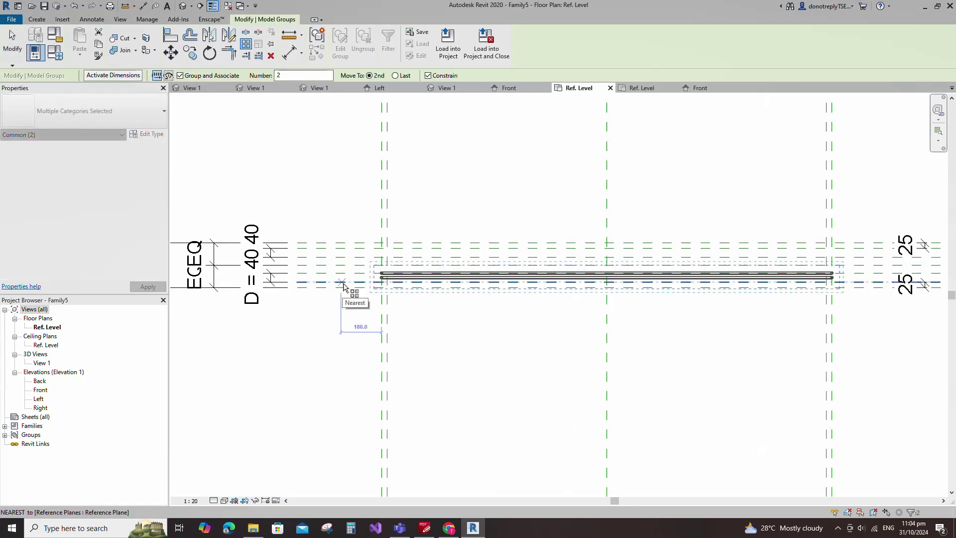
click(341, 282)
click(341, 273)
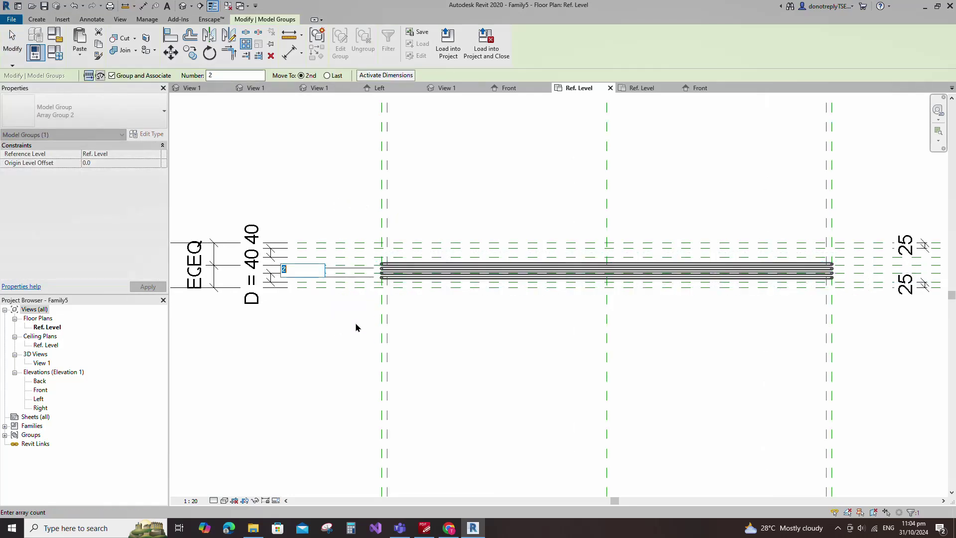
key(Return)
Step: Align the new depth-wise tube group to the vertical centre reference plane in plan and lock it
key(a)
key(l)
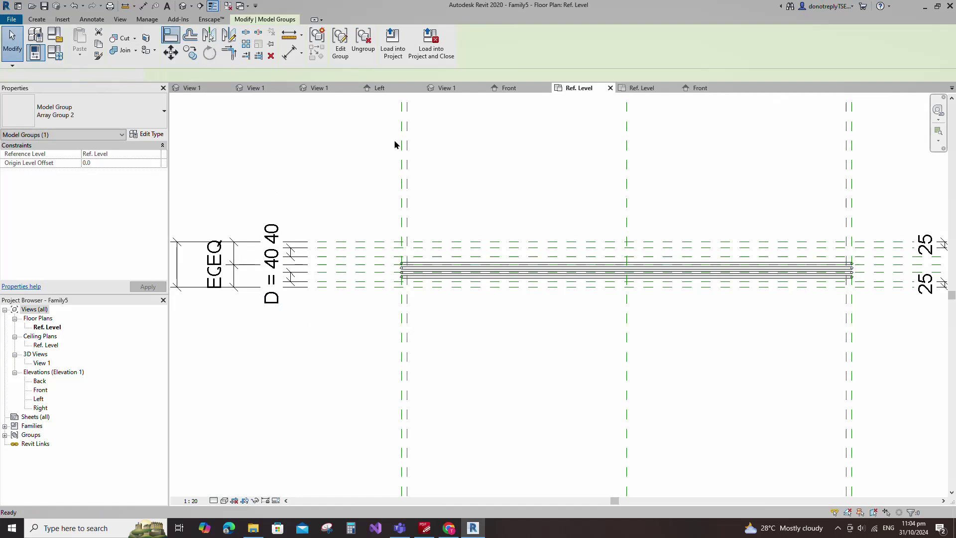
click(626, 197)
click(627, 267)
click(644, 311)
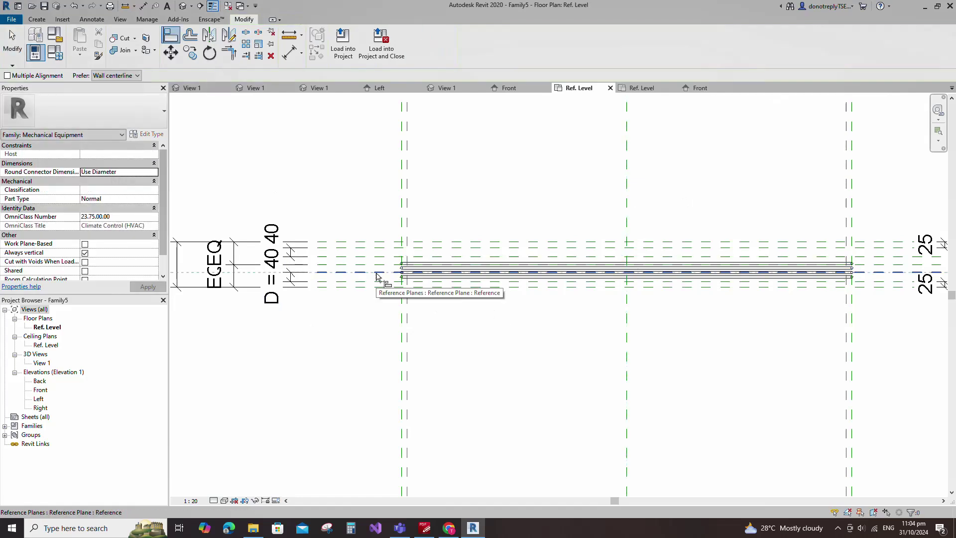
Step: Align the depth-wise array's tube centre to the lower 40 mm reference plane in plan and lock it
click(376, 273)
scroll(427, 277, up, 3)
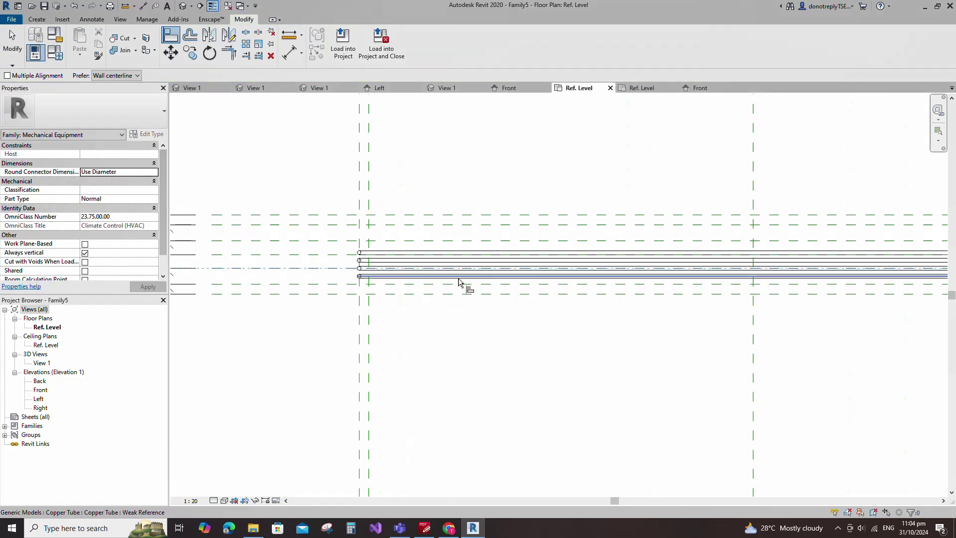
click(418, 271)
click(549, 284)
scroll(447, 290, down, 3)
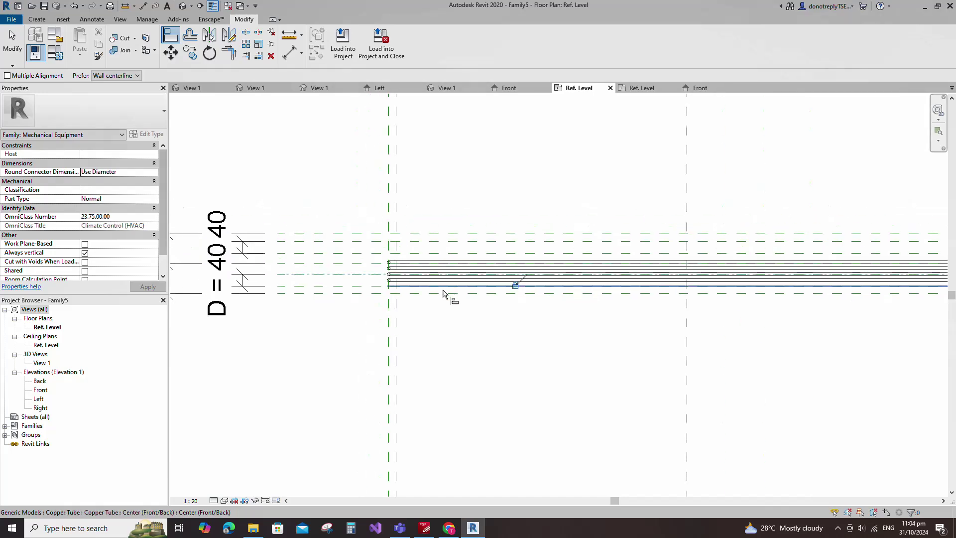
key(Escape)
Step: Label the depth-wise tube array with a new instance family parameter named No Of Tube Horizontal
click(446, 293)
scroll(388, 305, up, 1)
scroll(393, 301, up, 5)
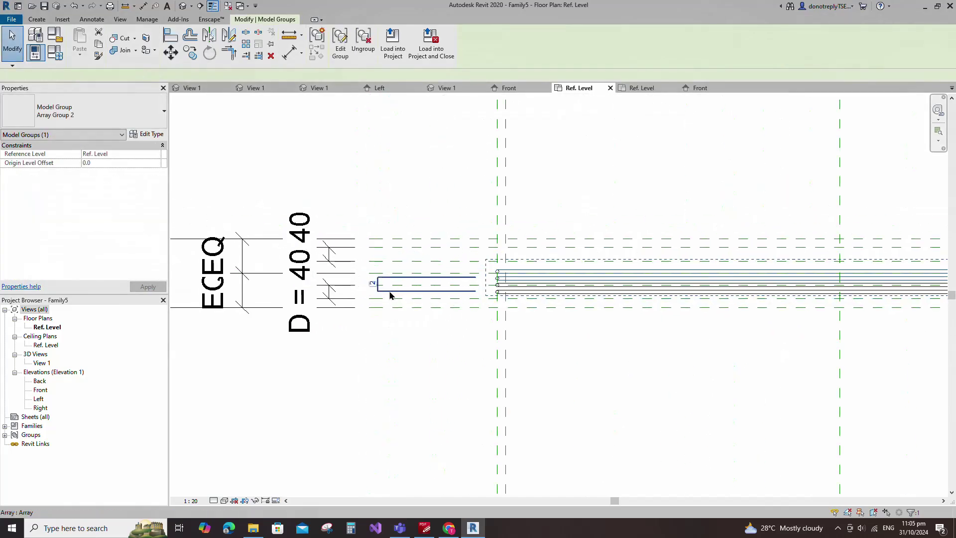
click(390, 292)
click(164, 75)
click(169, 95)
text(No Of Tube Horizontal)
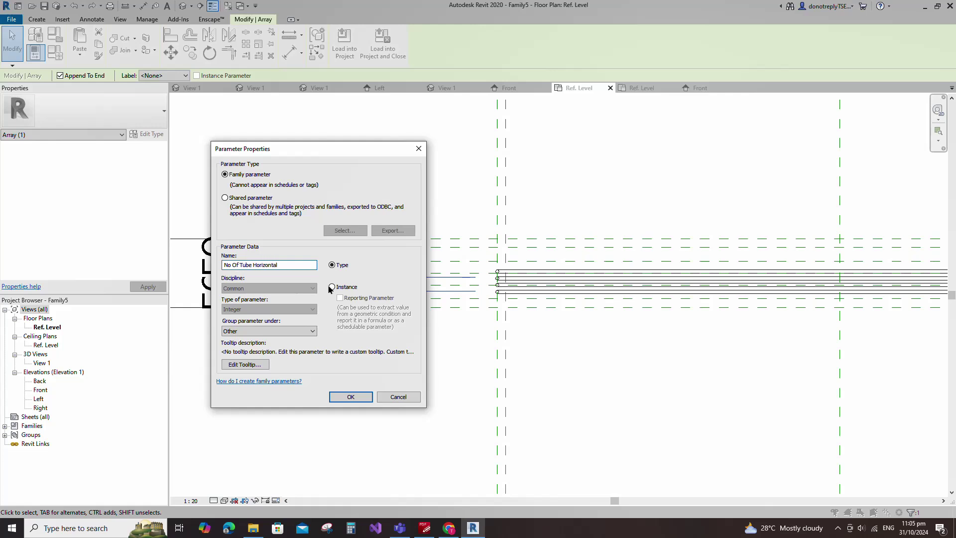
click(350, 396)
click(354, 407)
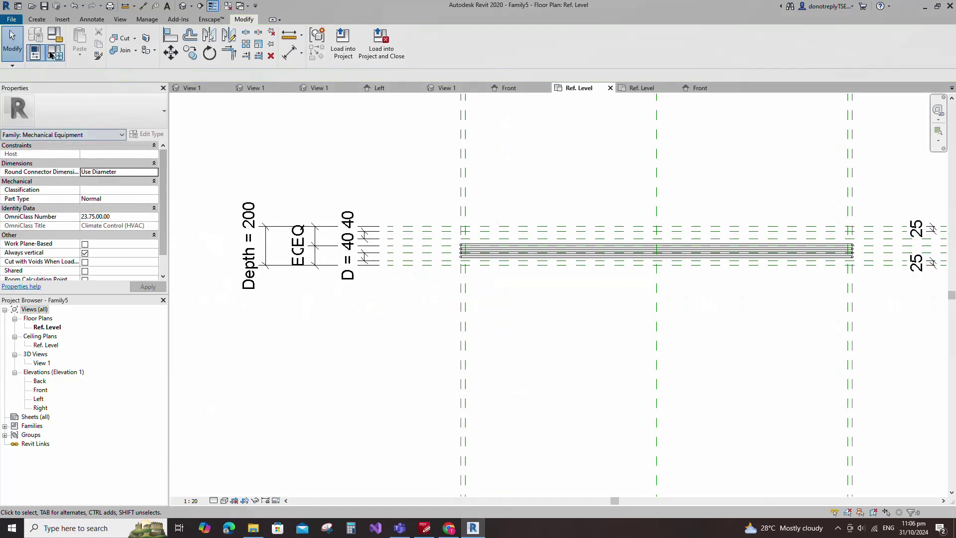
Step: Set the No Of Tube Horizontal formula to ((Depth - 50 mm) / D) - 1 and apply it
click(54, 52)
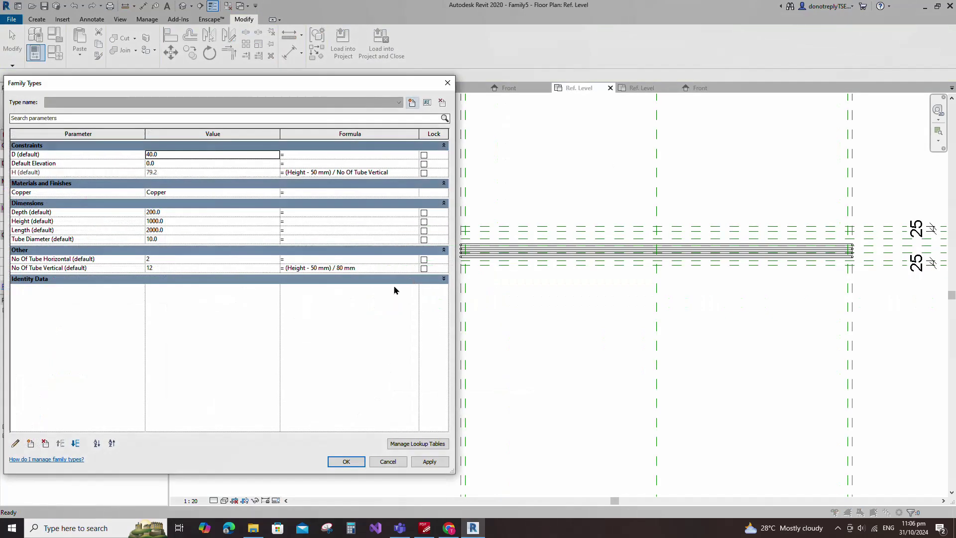
click(291, 260)
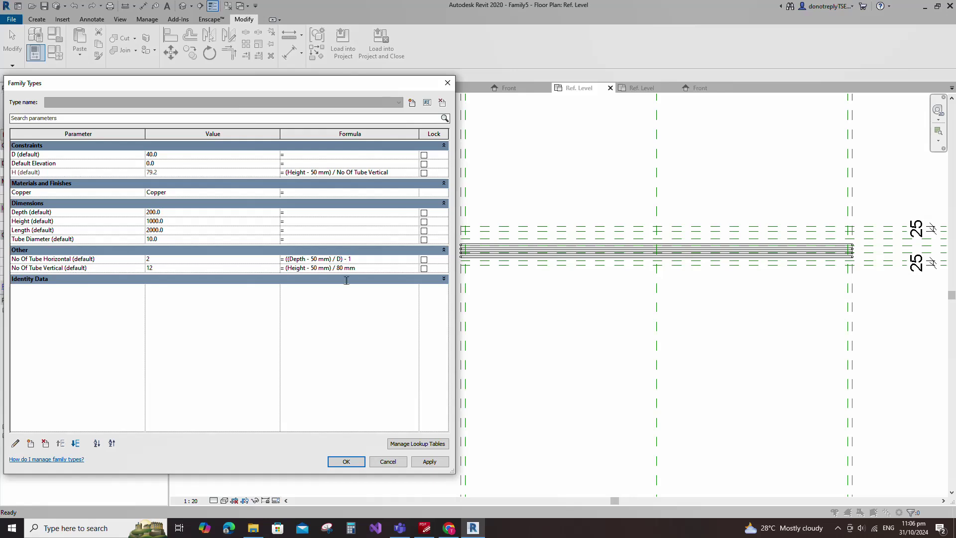
click(429, 461)
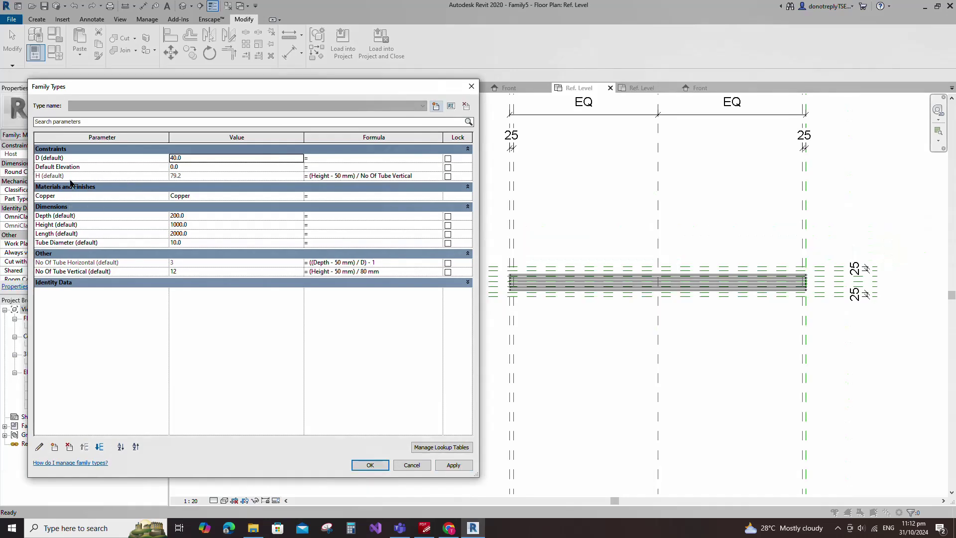
Step: Move Default Elevation below H in the family parameters and set the D formula to Tube Diameter * 4
click(60, 167)
click(99, 446)
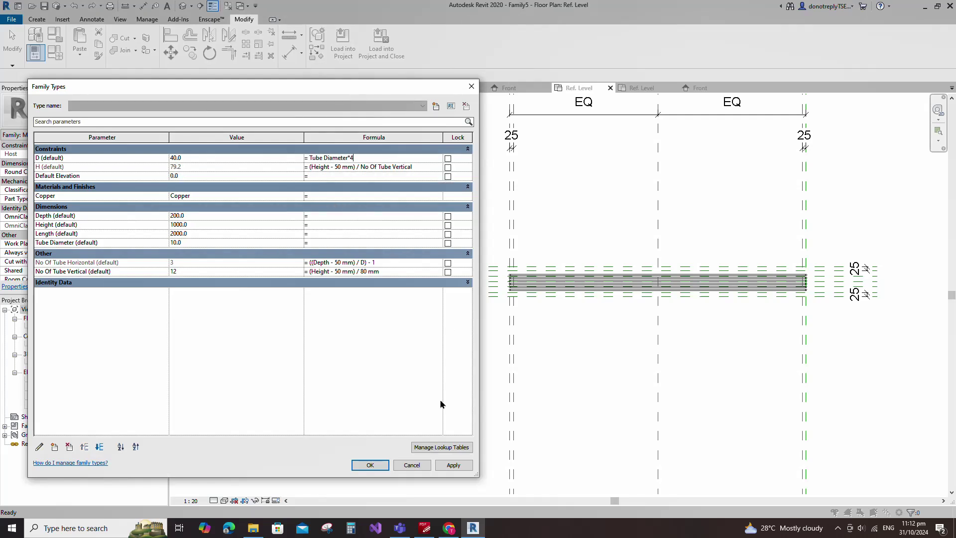
click(453, 463)
click(370, 465)
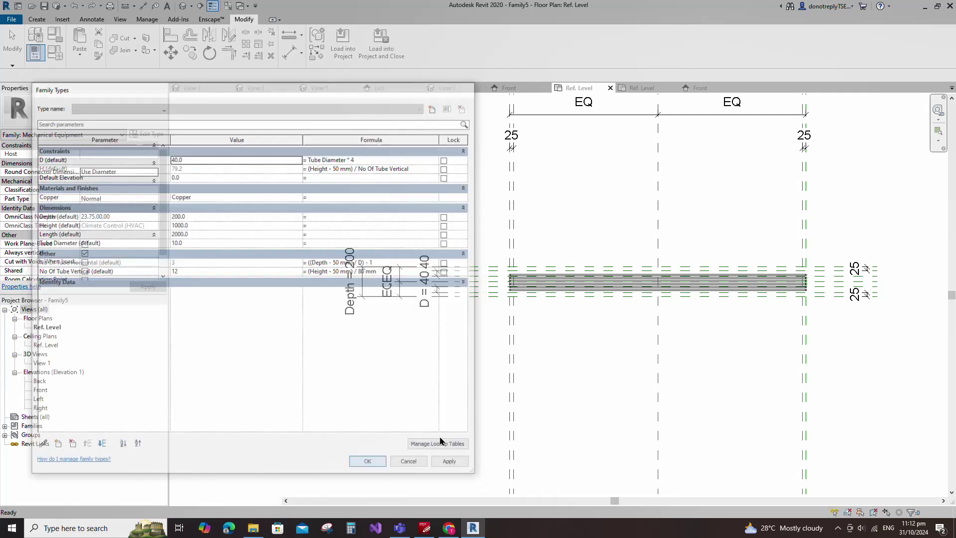
Step: Test the coil in the 3D view by setting Depth to 250 mm
scroll(600, 371, up, 2)
scroll(592, 374, down, 1)
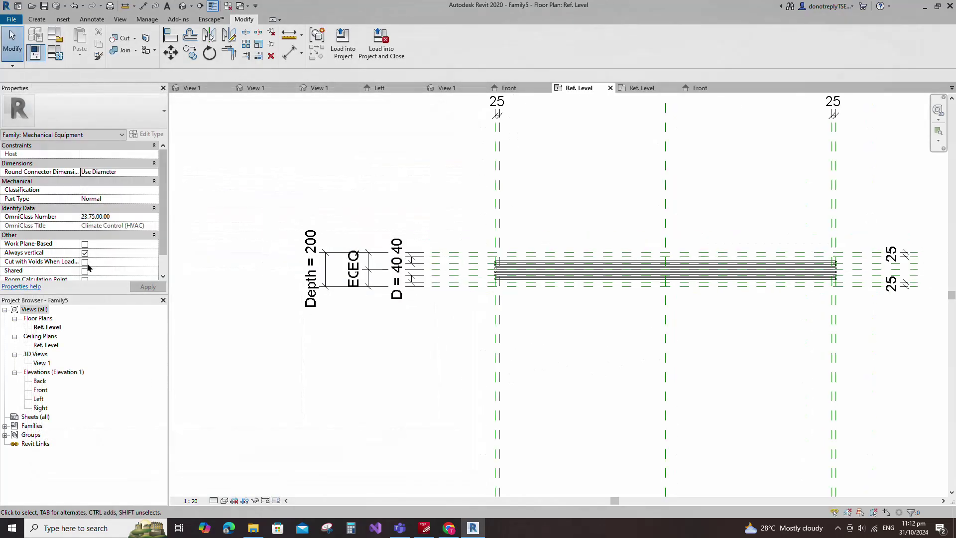
double_click(42, 362)
shift+middle_drag(394, 390, 395, 357)
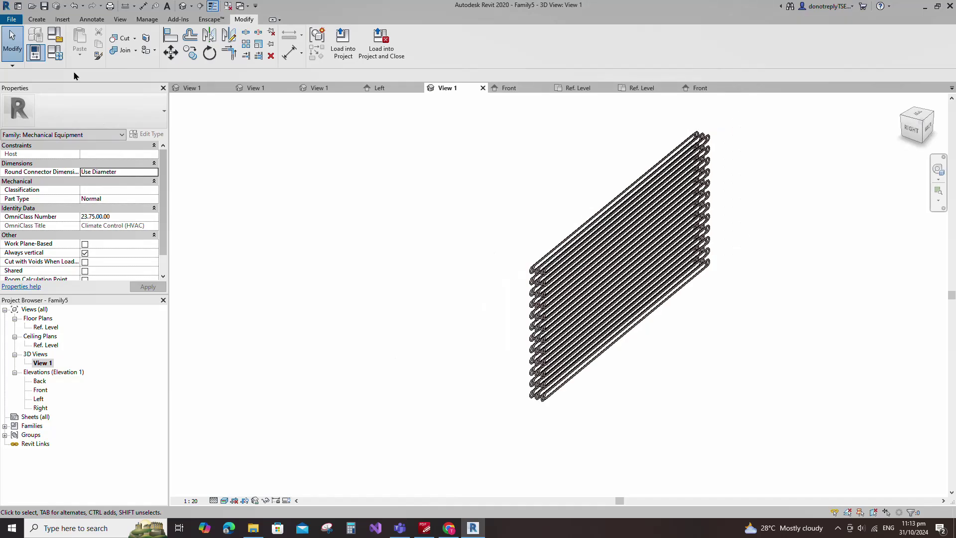
click(55, 53)
click(178, 217)
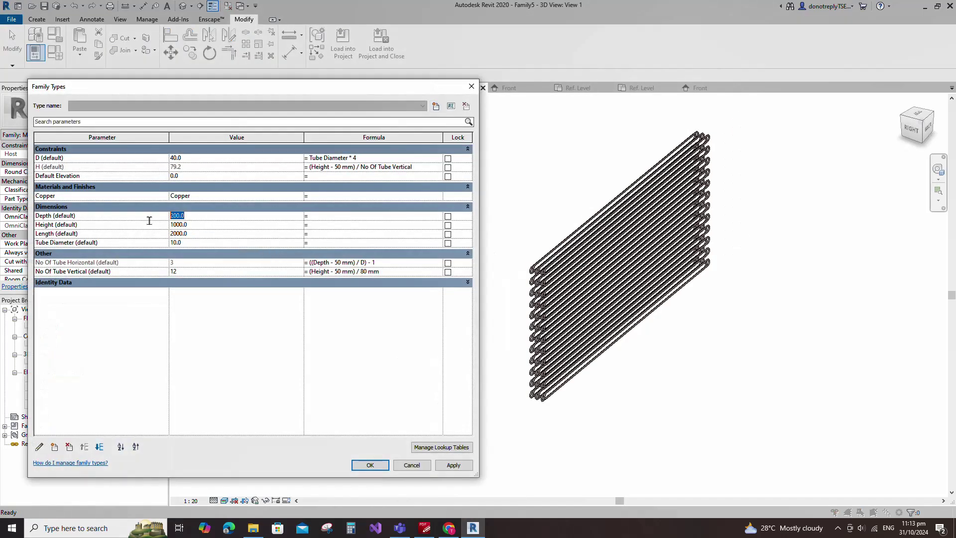
click(449, 466)
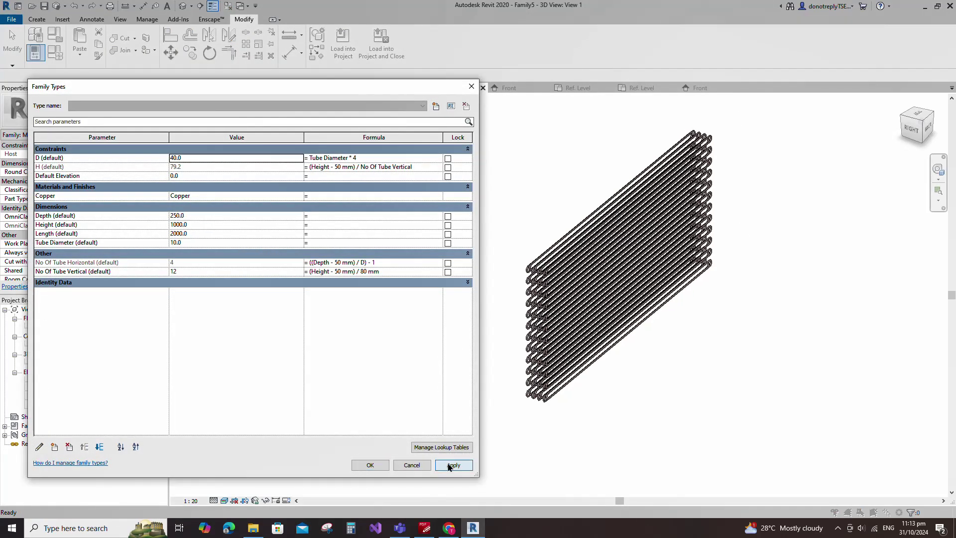
Step: Test the vertical tube array by setting Height to 1200 mm
click(188, 226)
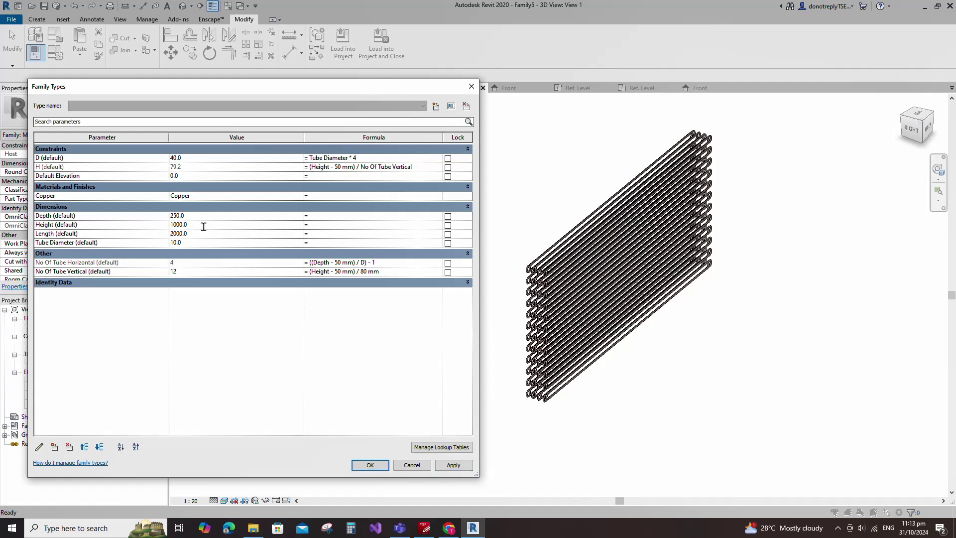
click(453, 465)
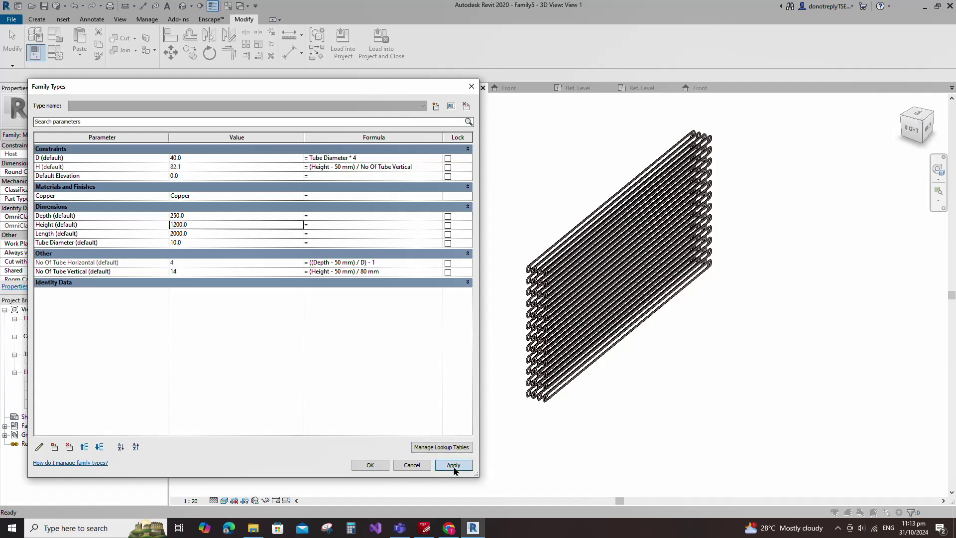
drag(190, 226, 105, 234)
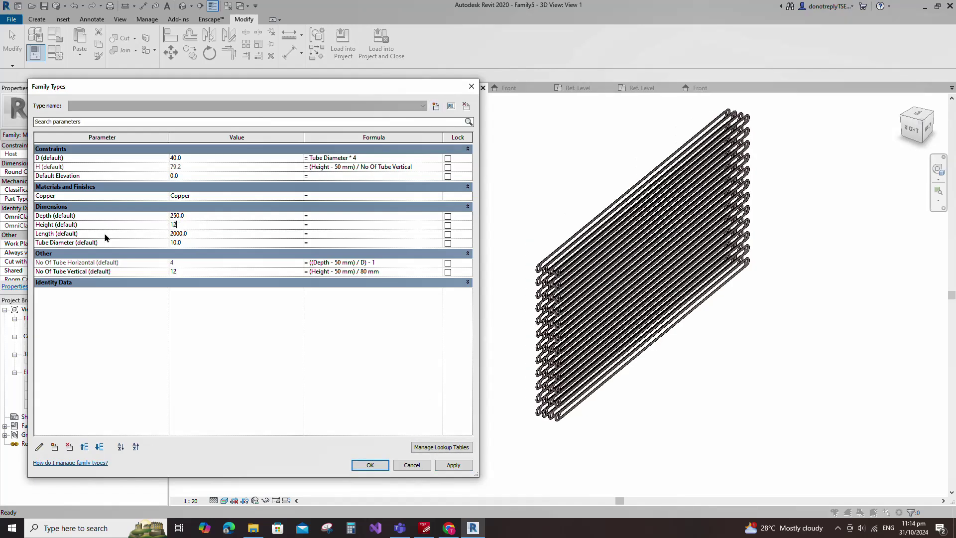
click(453, 465)
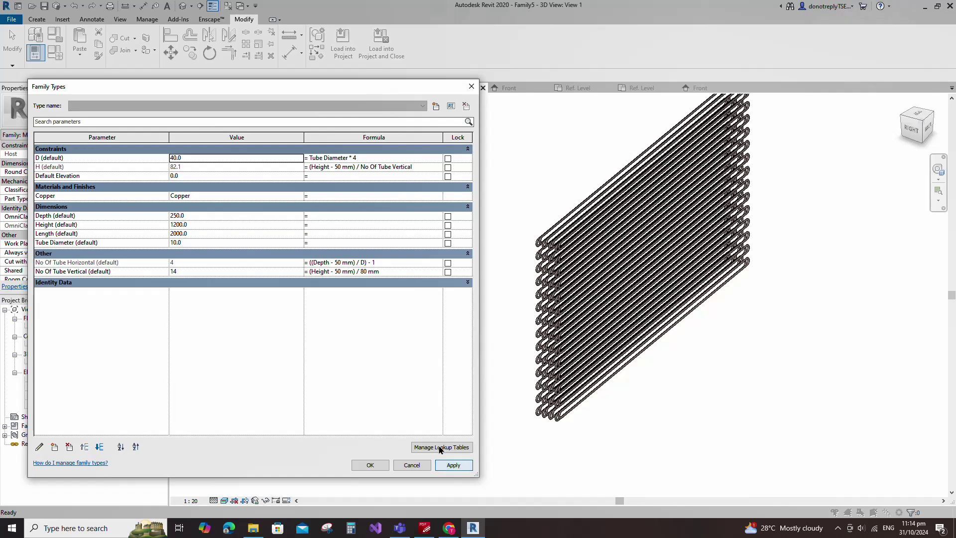
Step: Restore Height to 1000 mm and Depth to 200 mm in the family types
click(111, 227)
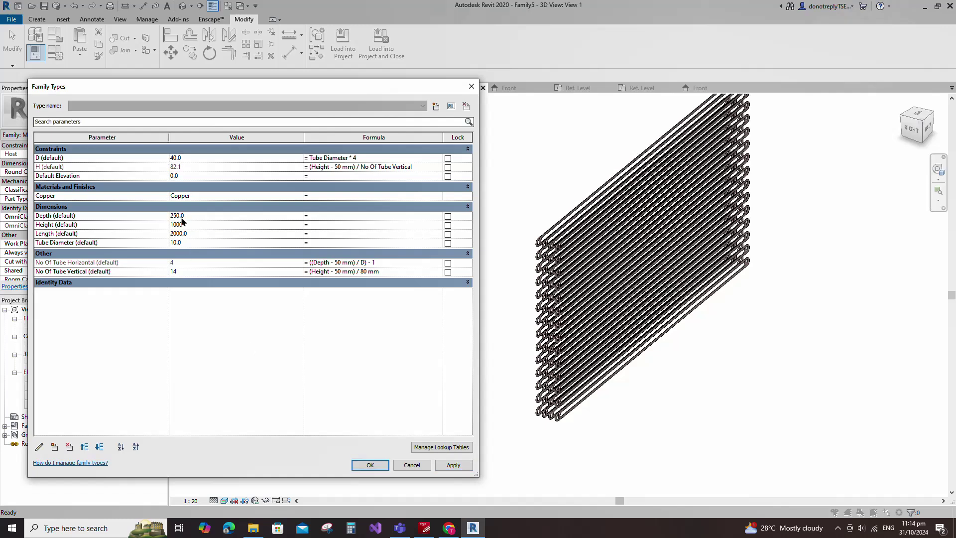
click(454, 464)
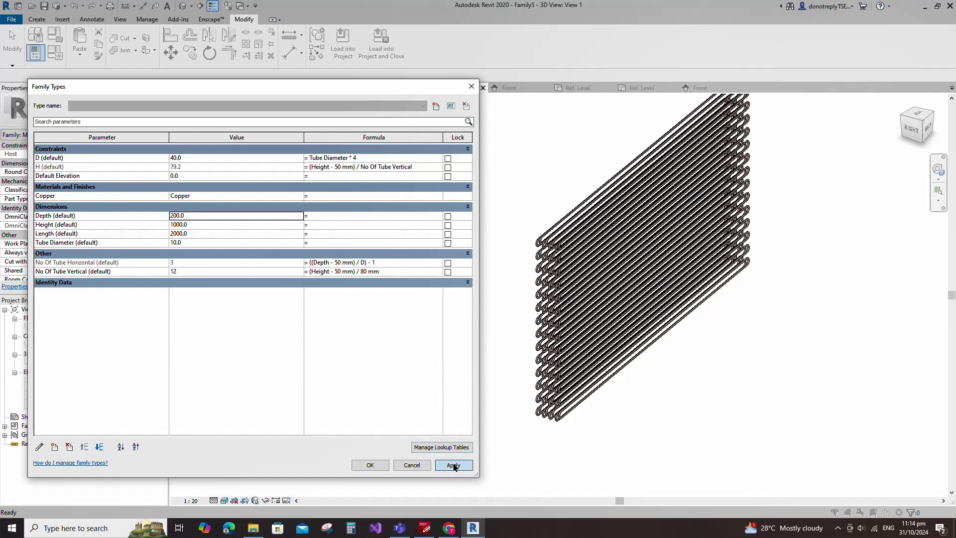
click(369, 465)
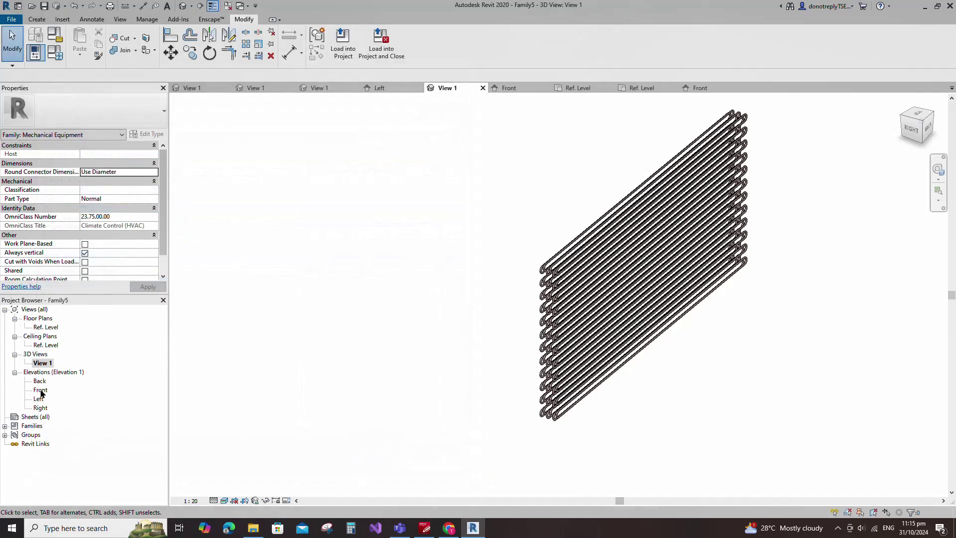
Step: Start a sweep in the Front elevation and sketch its rectangular path locked to the inner reference planes around the tubes
double_click(41, 390)
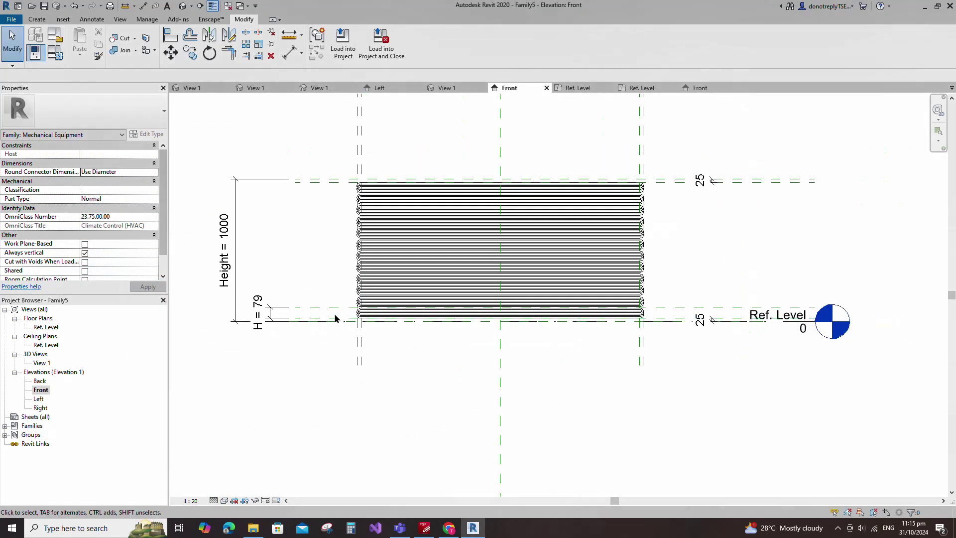
click(37, 18)
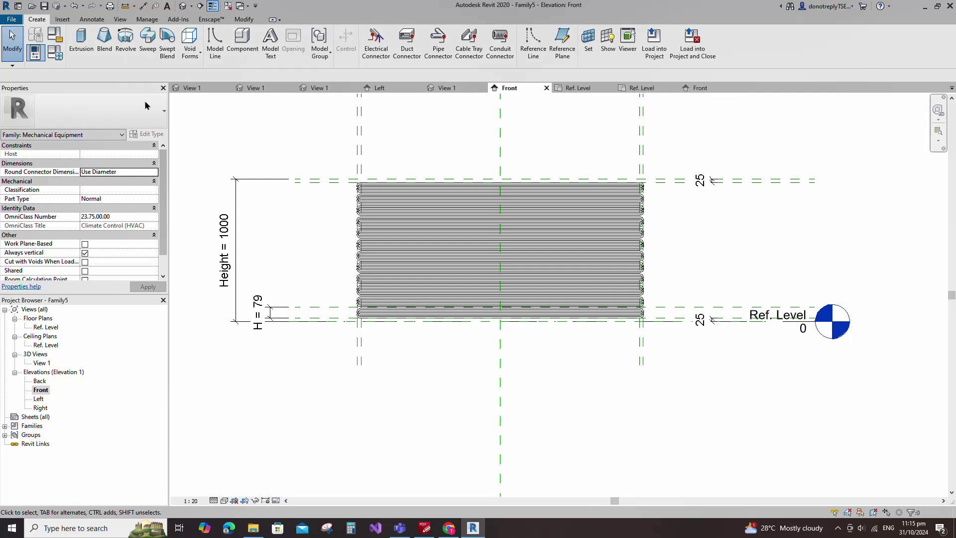
click(147, 42)
click(440, 34)
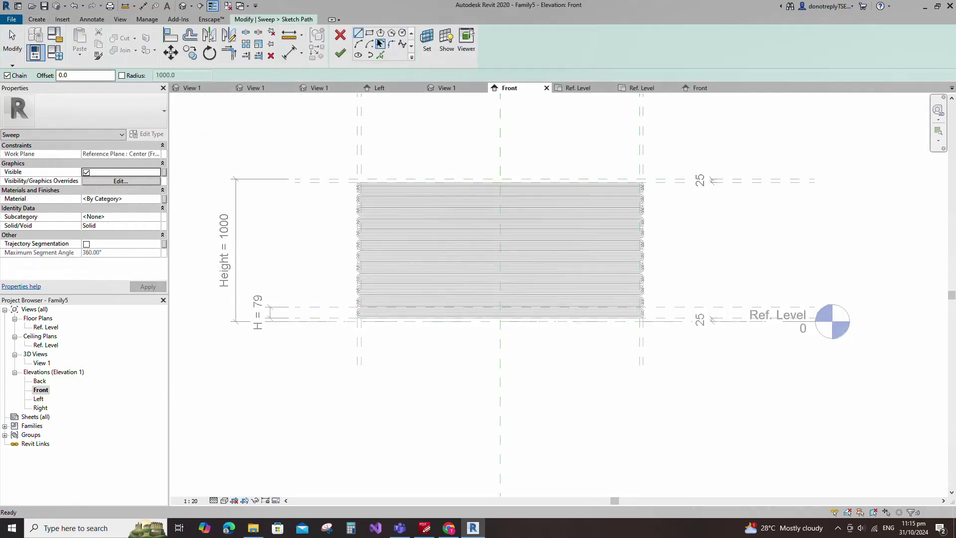
scroll(287, 171, up, 5)
scroll(249, 160, up, 4)
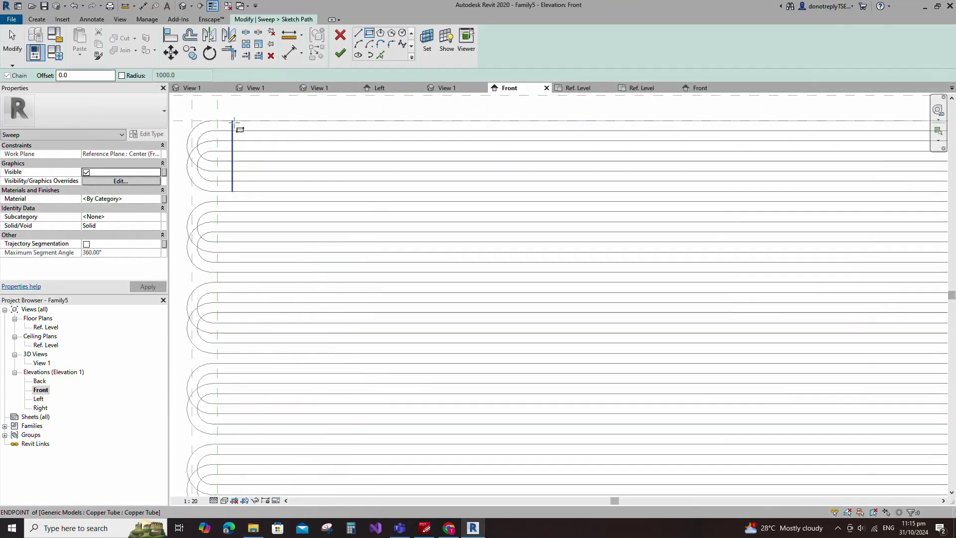
click(217, 120)
scroll(324, 193, down, 4)
scroll(704, 384, up, 4)
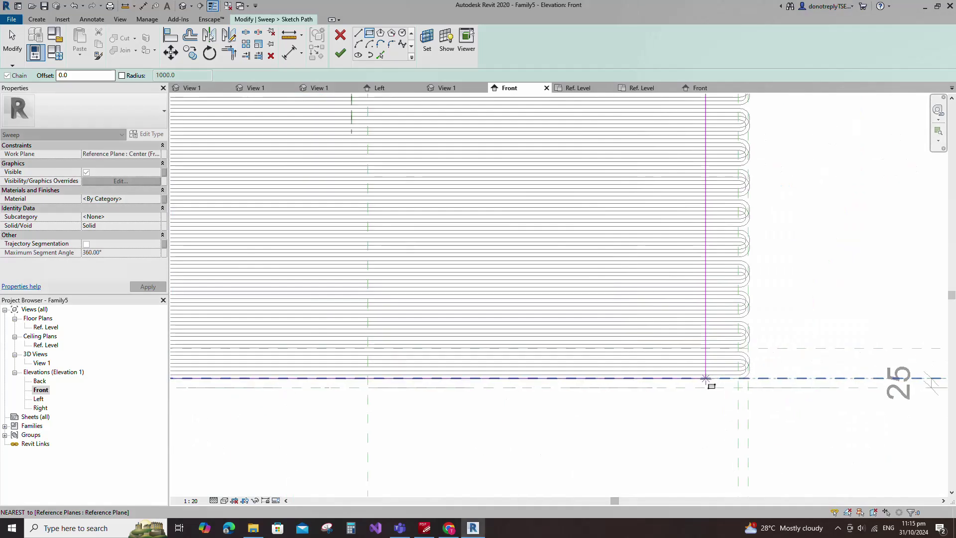
click(722, 353)
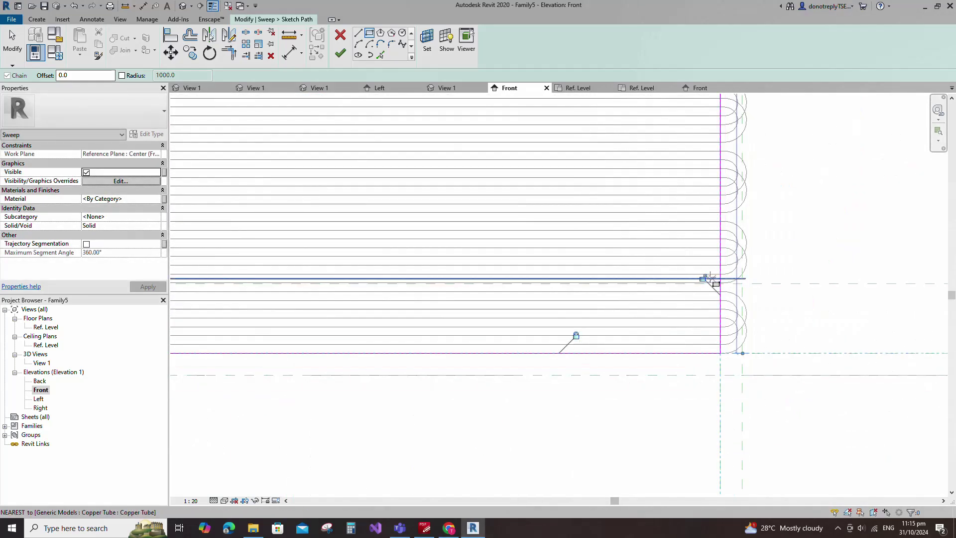
scroll(702, 395, down, 2)
scroll(702, 396, down, 3)
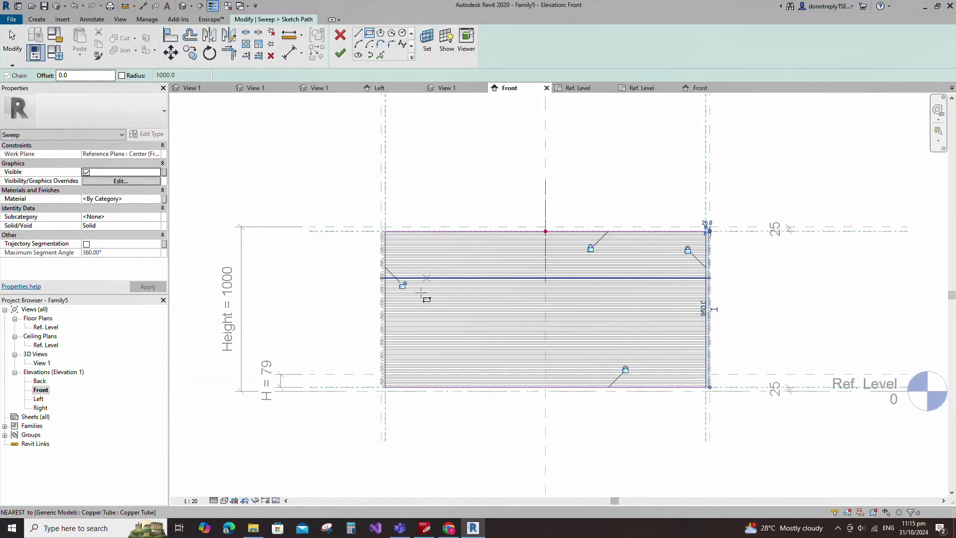
click(340, 54)
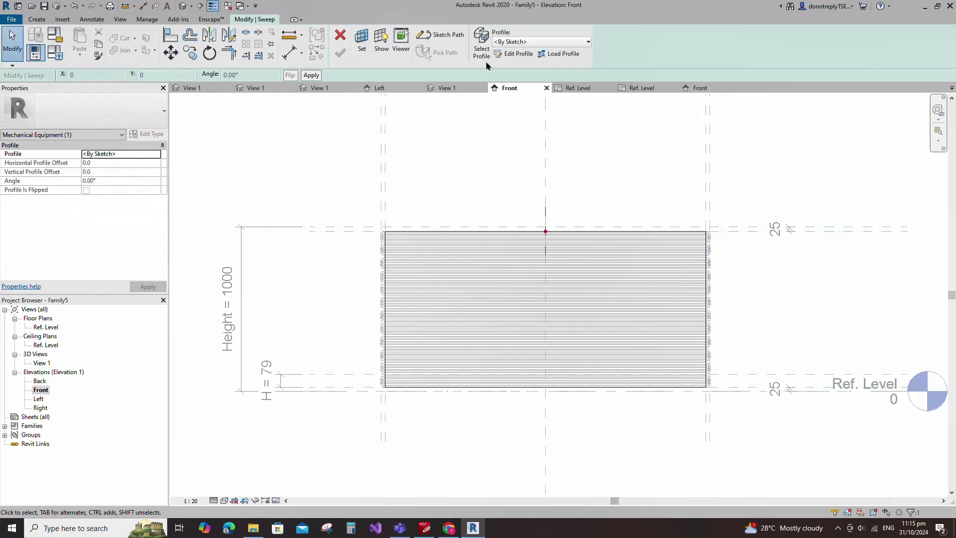
Step: Sketch a 200 by 25 mm rectangular sweep profile in the Left elevation above the tubes, locked to the Depth and top reference planes
click(516, 53)
click(354, 385)
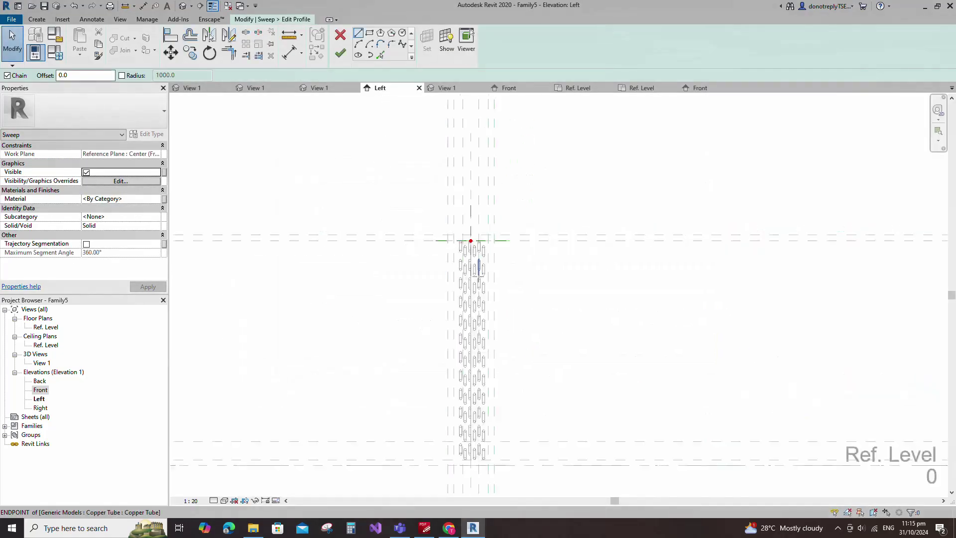
scroll(421, 316, up, 3)
click(369, 32)
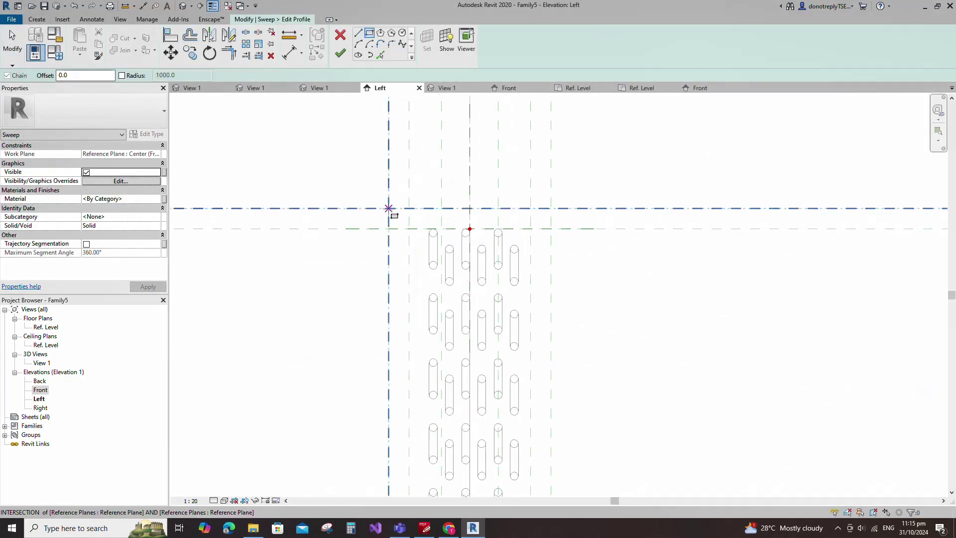
click(389, 208)
scroll(562, 239, up, 2)
click(543, 223)
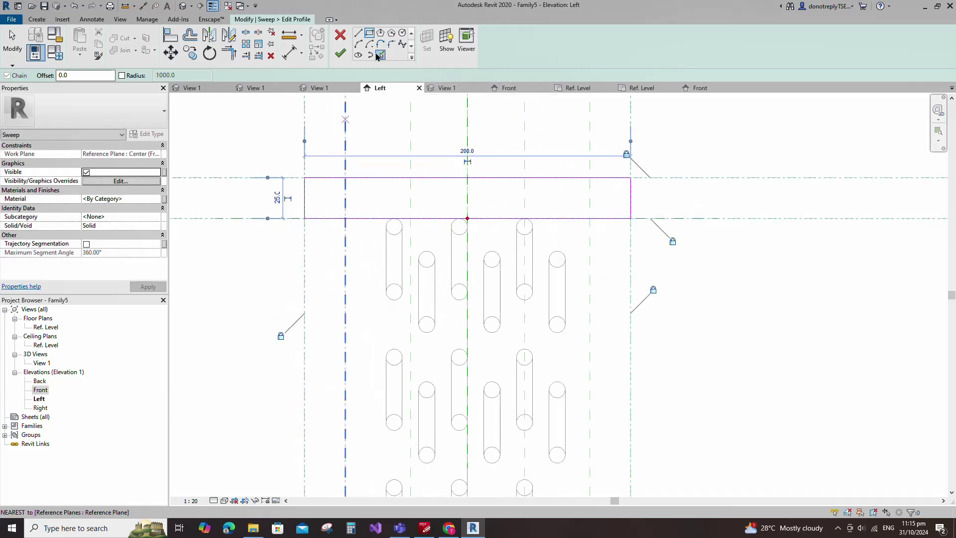
Step: Offset the profile rectangle's bottom edge and both side edges 3 mm inward
click(380, 55)
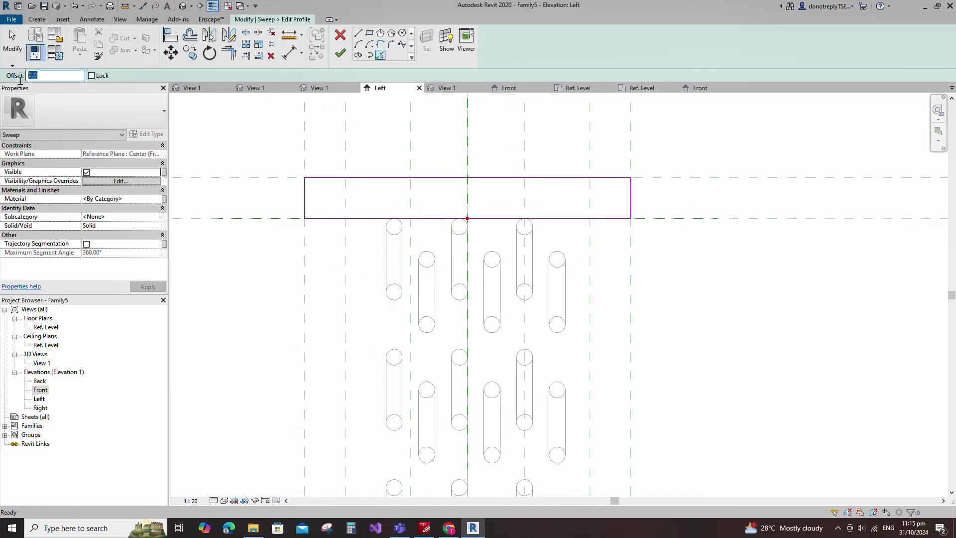
click(356, 219)
click(306, 205)
click(628, 198)
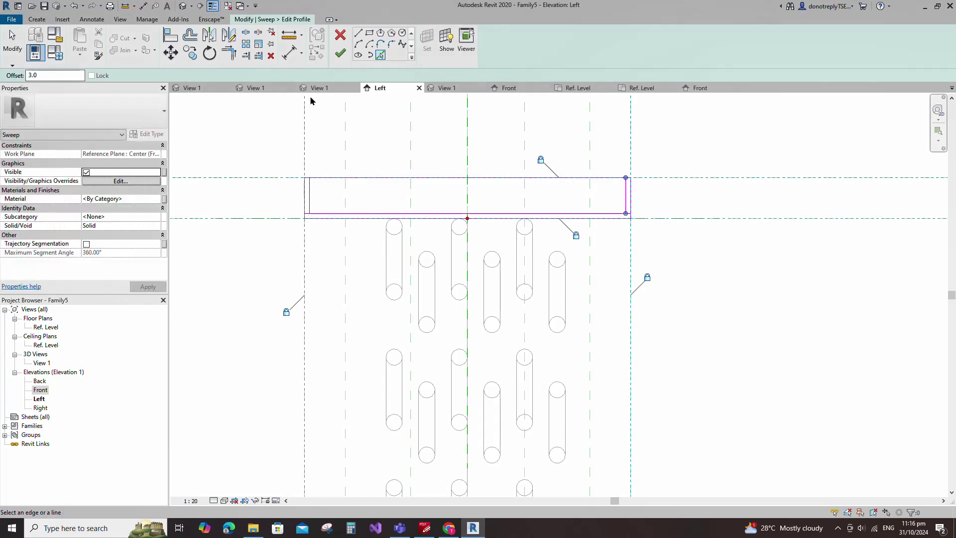
Step: Split the sweep profile's upper edge and trim its lines into a closed U-shaped channel outline
click(246, 32)
click(443, 177)
click(228, 52)
scroll(322, 206, up, 1)
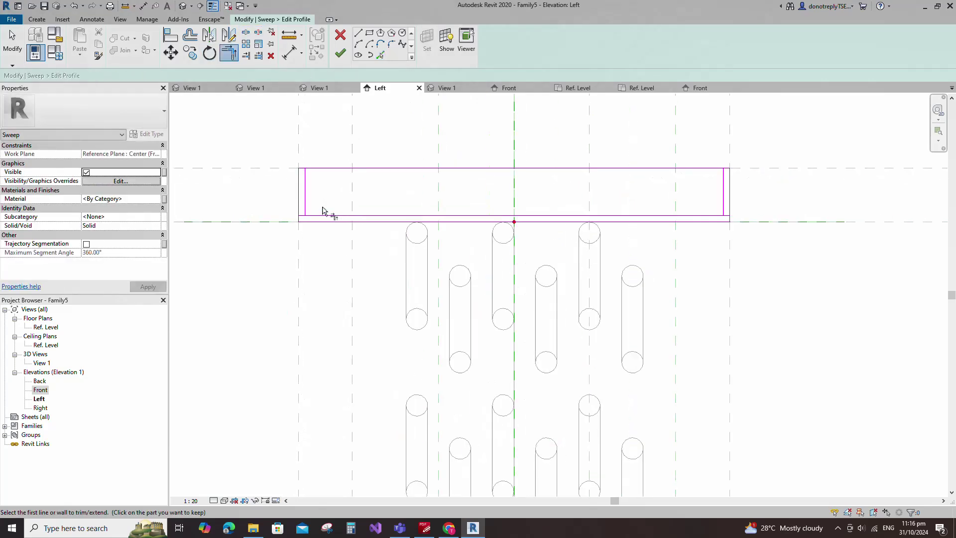
click(322, 214)
click(305, 198)
click(305, 196)
click(301, 168)
click(704, 215)
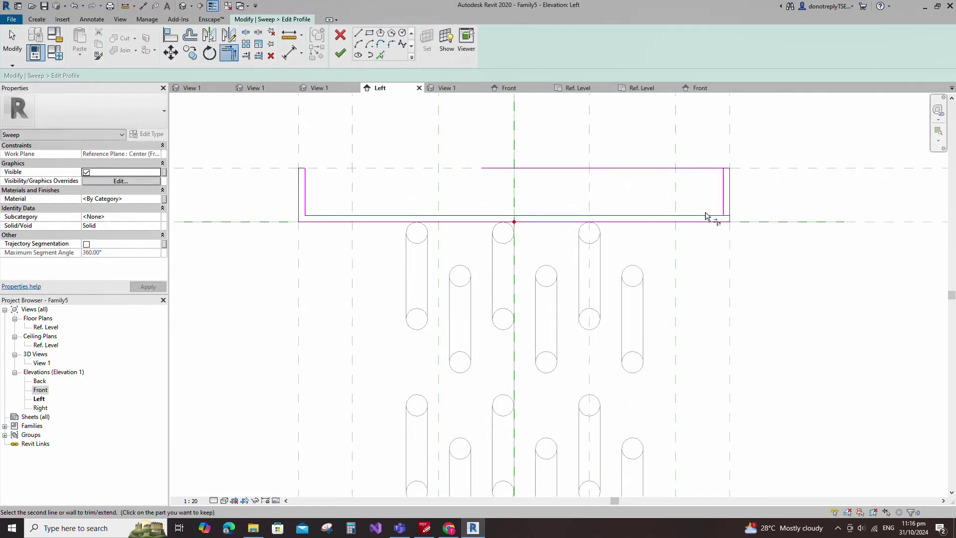
click(723, 200)
click(723, 195)
scroll(728, 169, up, 1)
click(727, 168)
scroll(732, 195, down, 3)
Step: Align the channel profile's short flange end with the upper horizontal reference plane
click(170, 34)
scroll(764, 194, up, 4)
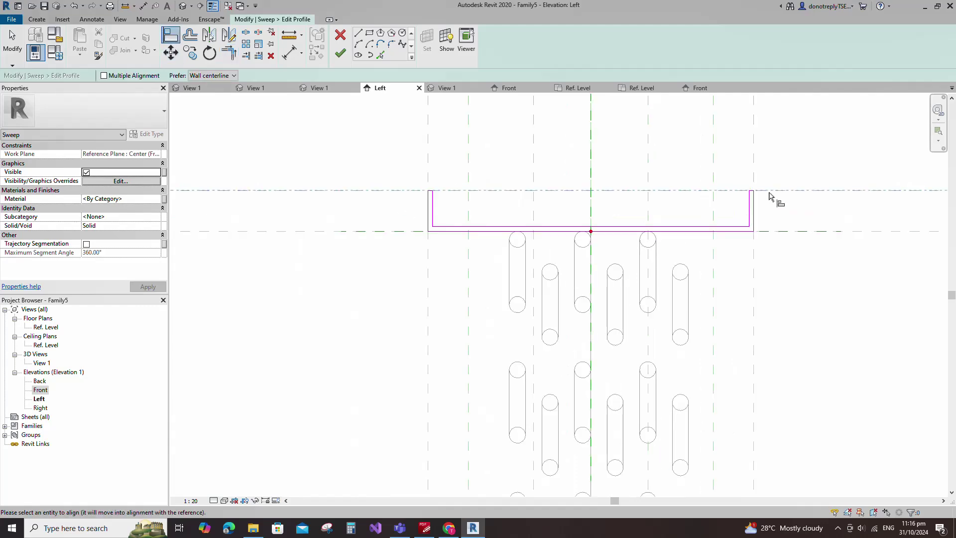
scroll(540, 199, down, 3)
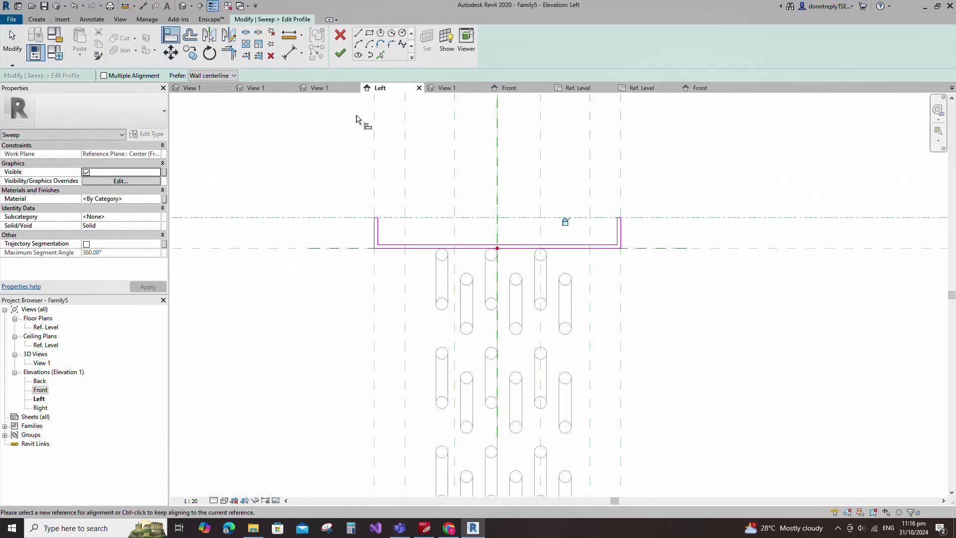
Step: Dimension the 3 mm thickness of both channel flanges and lock the dimensions
key(d)
key(i)
scroll(427, 234, up, 3)
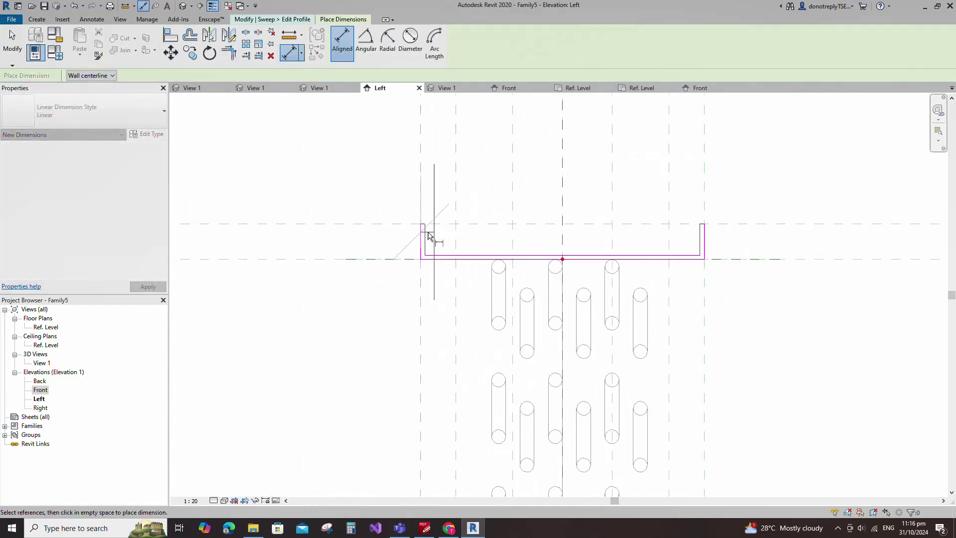
scroll(436, 256, down, 3)
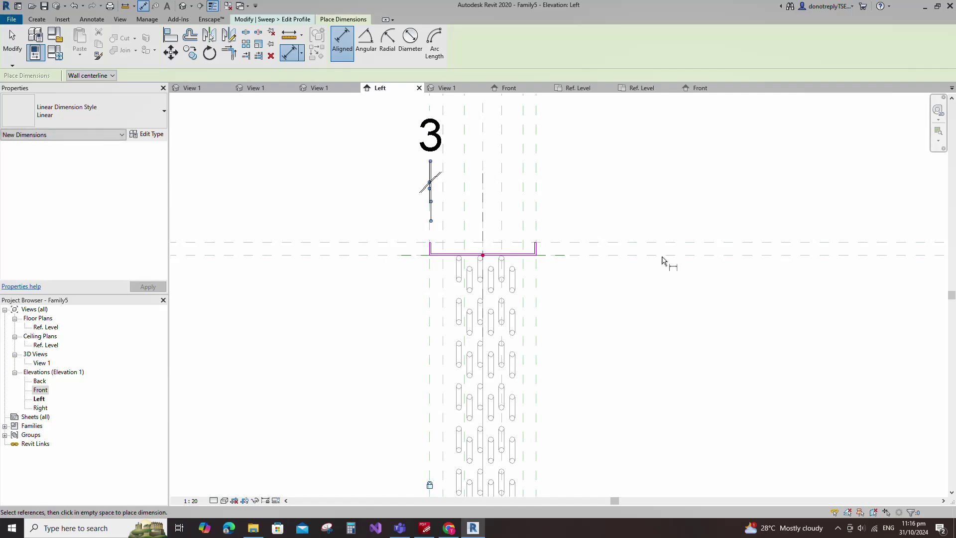
click(527, 215)
scroll(527, 246, up, 3)
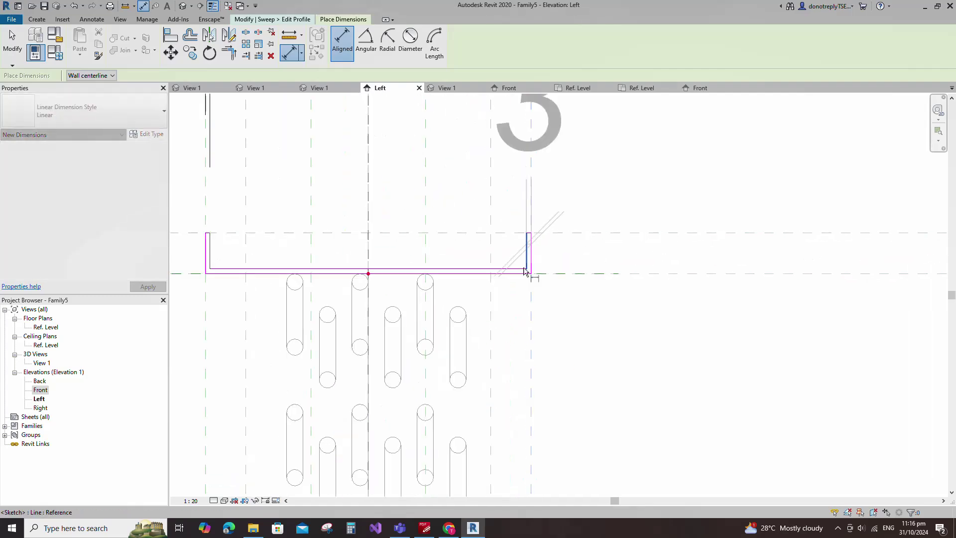
click(524, 272)
scroll(516, 286, down, 3)
click(498, 186)
scroll(516, 215, down, 2)
scroll(518, 212, up, 1)
click(519, 459)
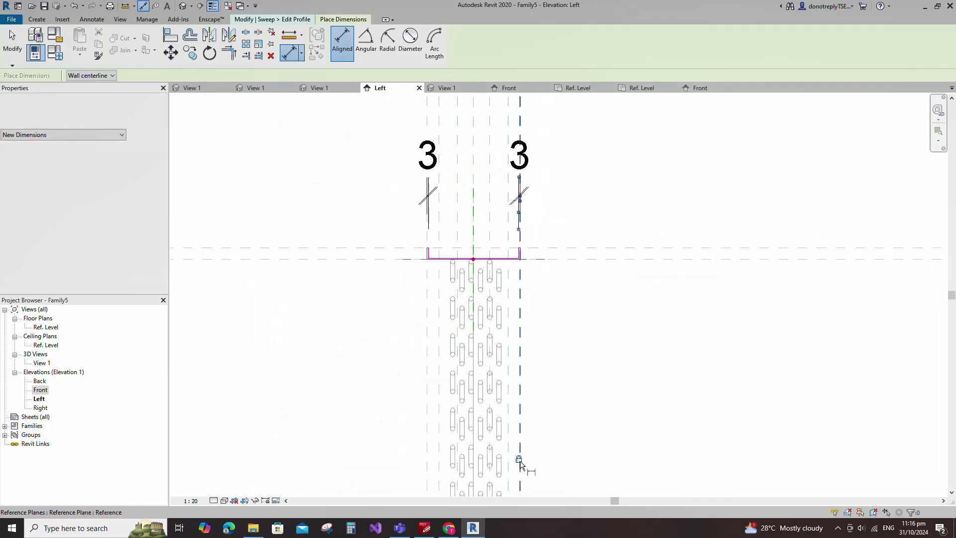
Step: Dimension the 3 mm thickness of the channel's horizontal web and lock it
scroll(558, 276, up, 1)
click(616, 258)
scroll(534, 254, up, 3)
click(491, 255)
scroll(490, 256, down, 5)
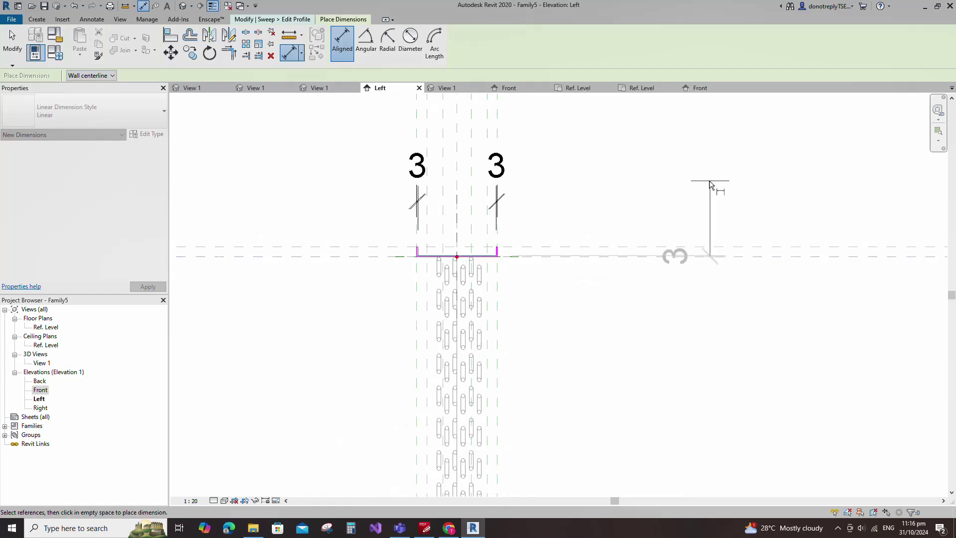
click(614, 195)
click(726, 265)
scroll(602, 266, down, 3)
scroll(331, 195, down, 1)
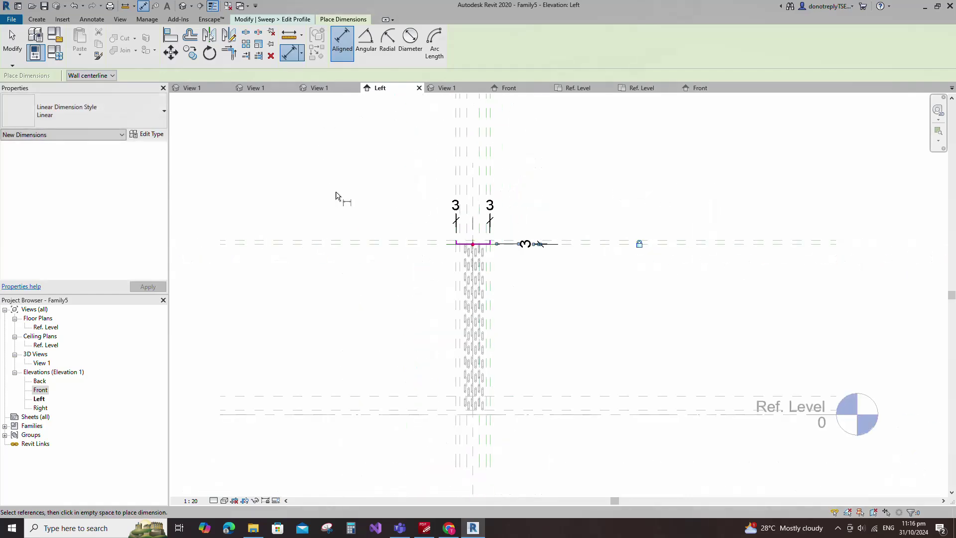
Step: Finish the profile and the sweep, and inspect the channel frame in 3D
key(Escape)
click(340, 53)
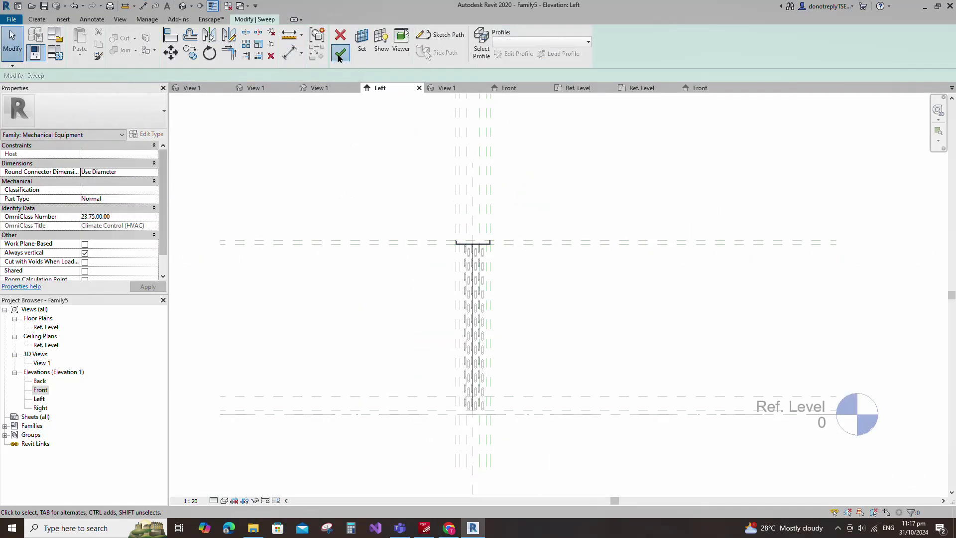
click(340, 53)
double_click(42, 363)
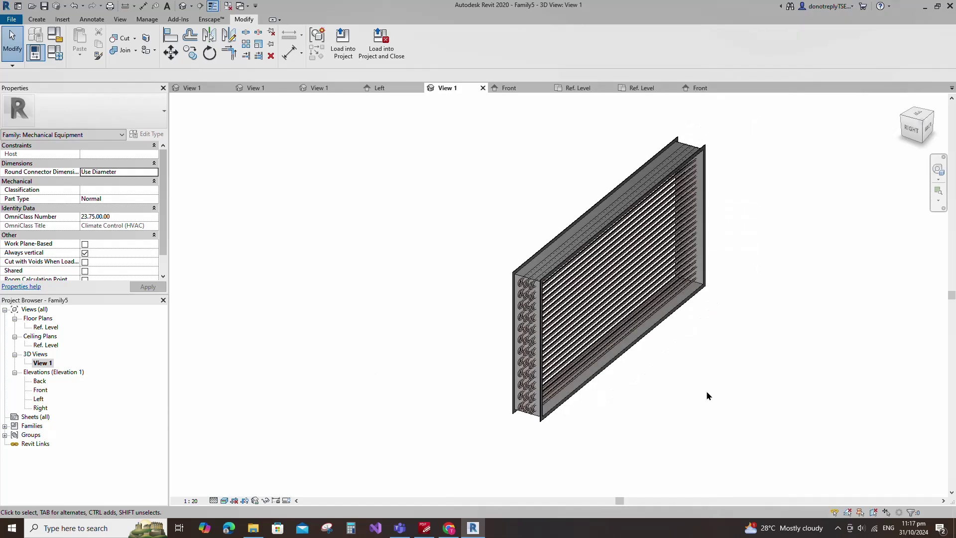
shift+middle_drag(633, 409, 675, 437)
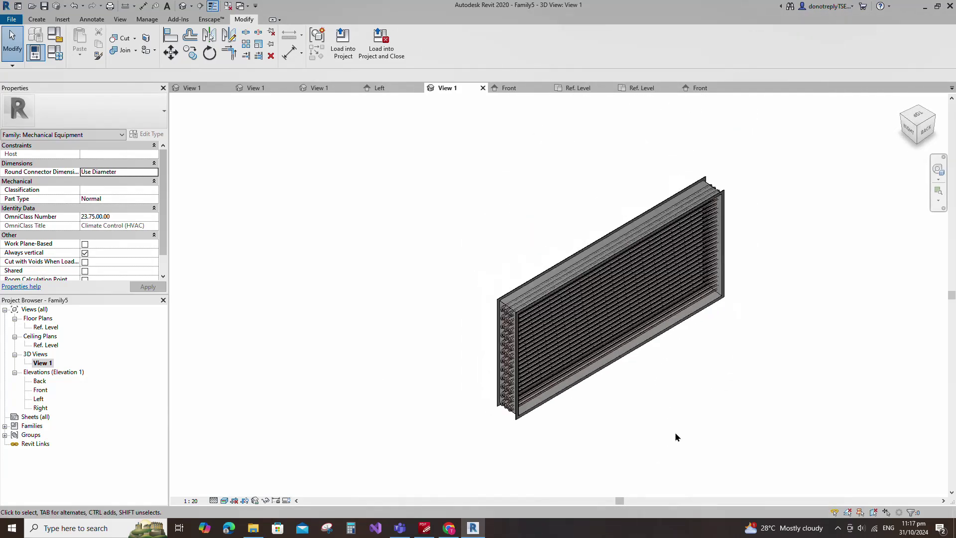
Step: Create a 250 mm deep extrusion in the Front elevation from a rectangle locked to the inner reference planes of the frame
double_click(40, 390)
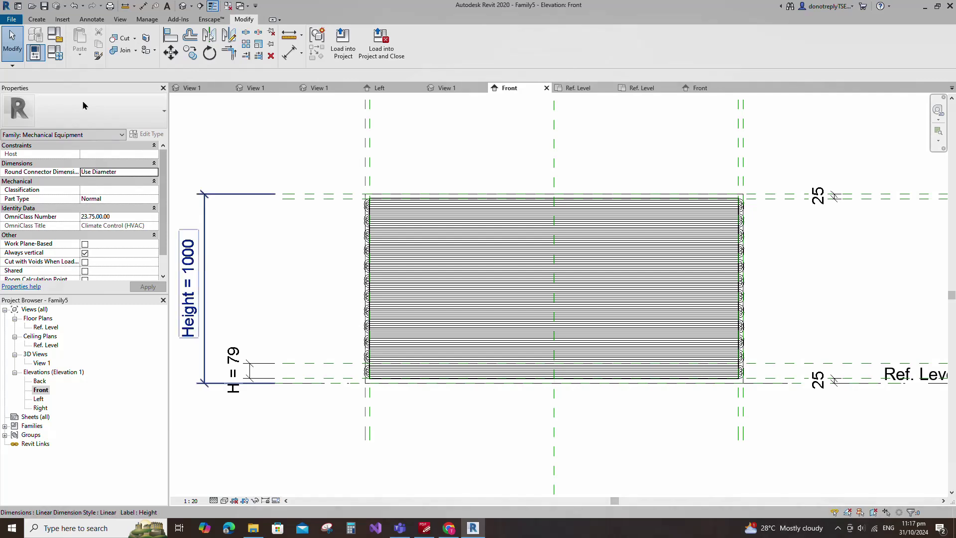
click(37, 19)
click(80, 42)
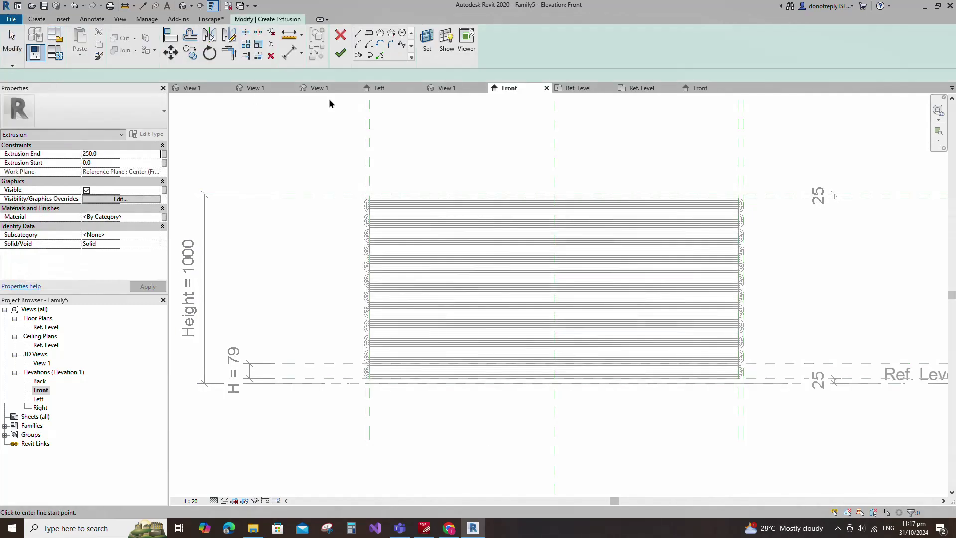
click(370, 36)
scroll(498, 330, up, 2)
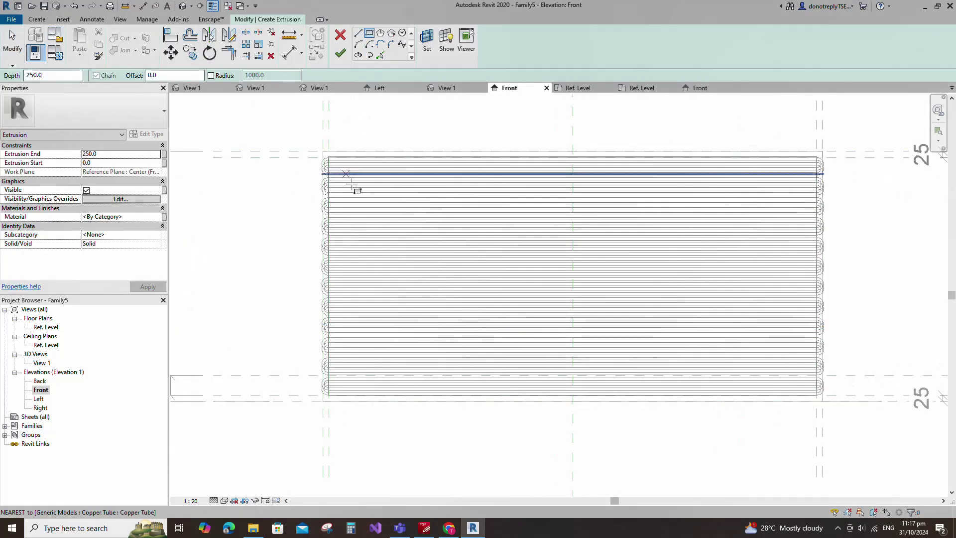
scroll(348, 171, up, 3)
scroll(345, 166, up, 2)
scroll(320, 150, up, 3)
scroll(278, 213, down, 2)
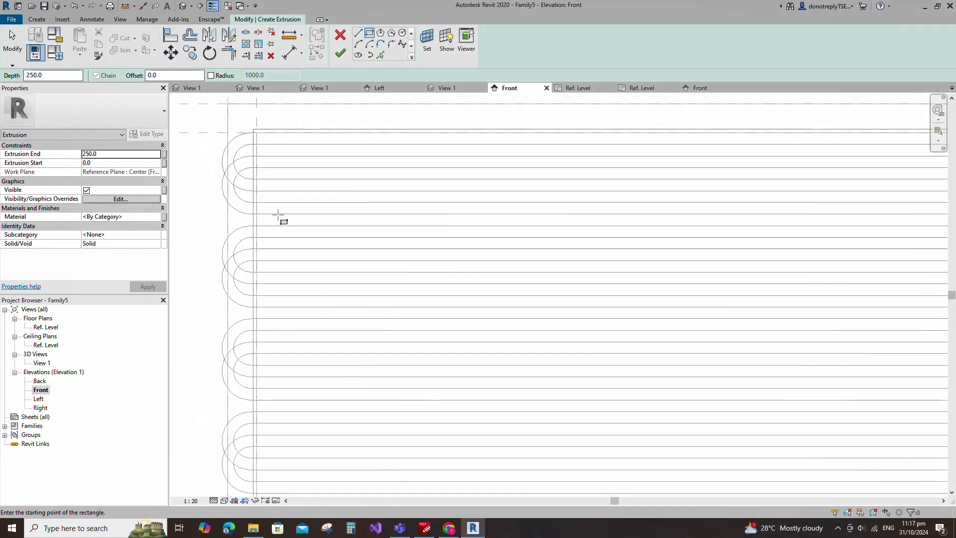
click(256, 133)
scroll(310, 194, down, 4)
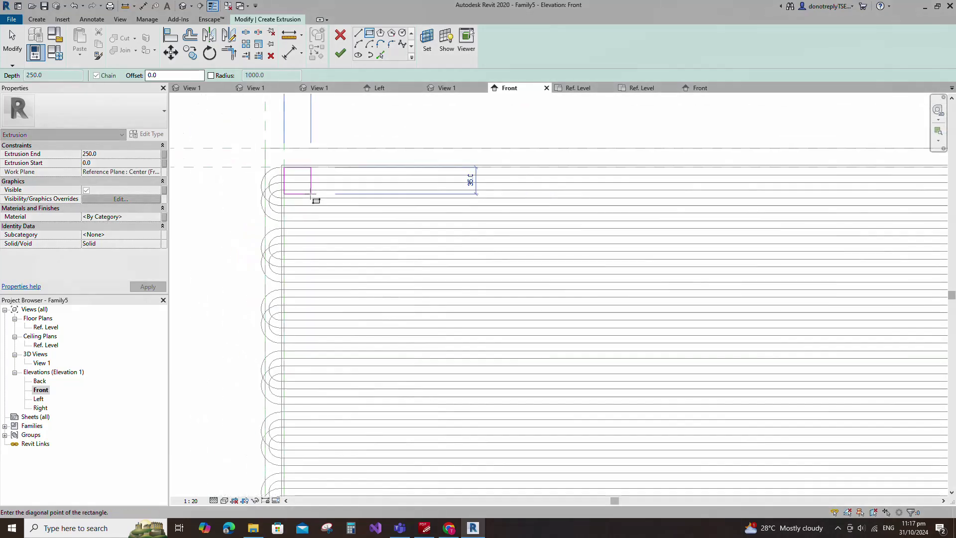
scroll(319, 199, down, 2)
scroll(741, 409, up, 4)
scroll(719, 341, up, 2)
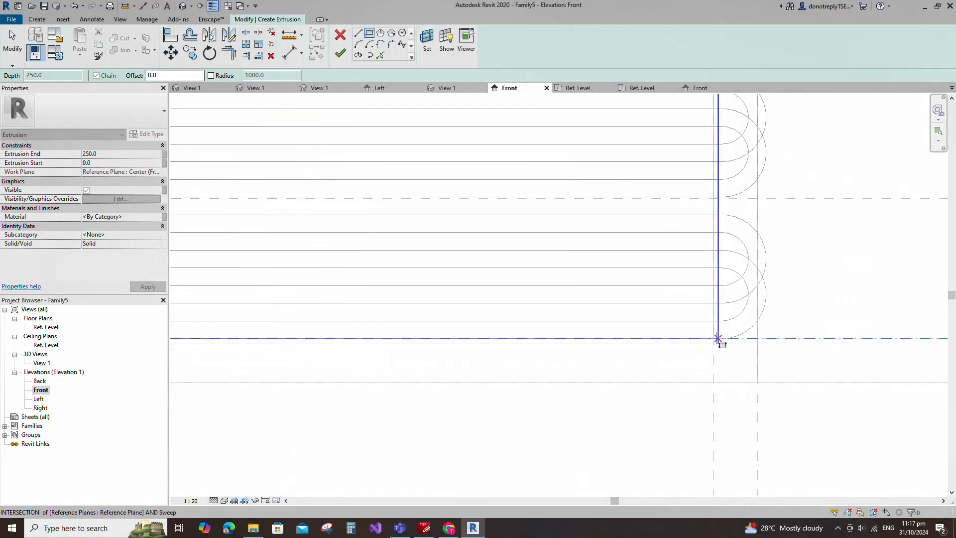
click(726, 359)
scroll(572, 408, down, 5)
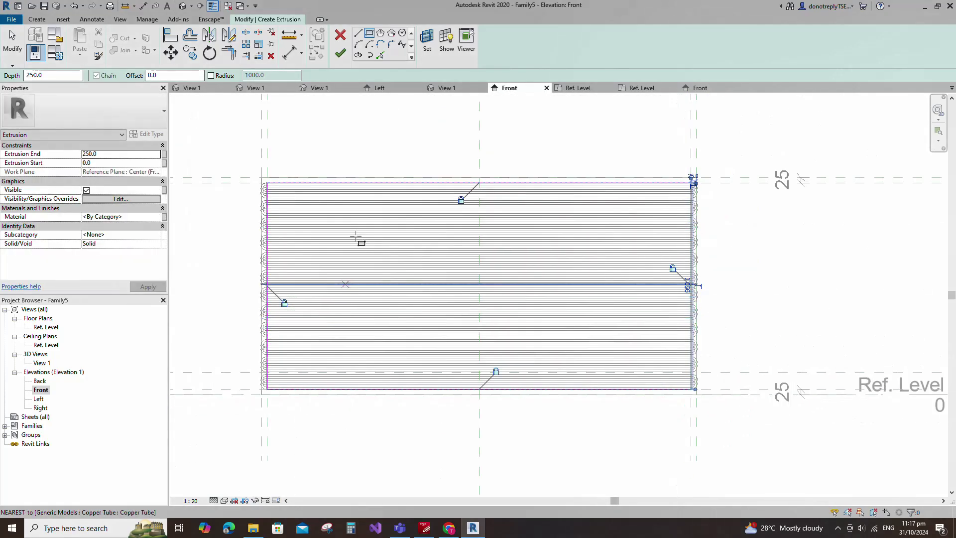
click(343, 54)
key(Escape)
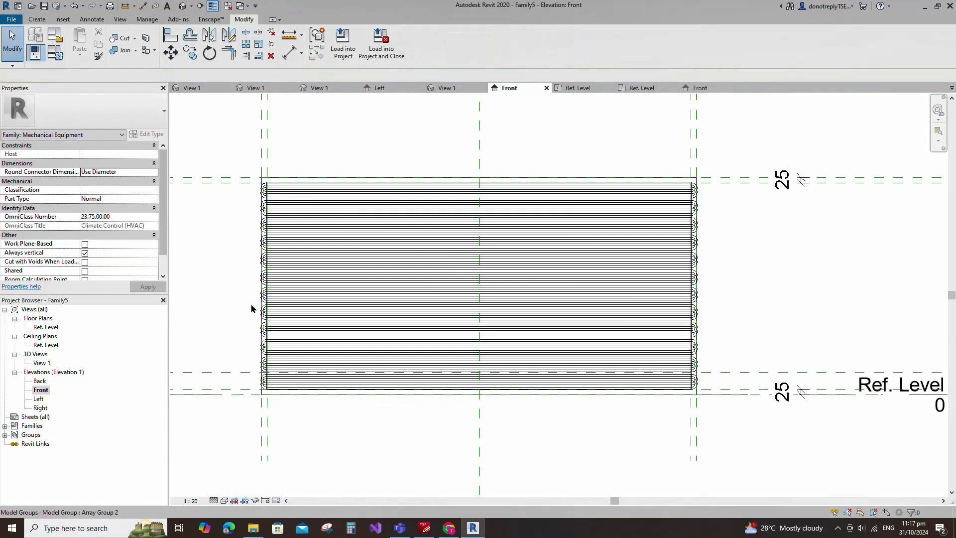
Step: Stretch the extrusion's two long faces in the Ref. Level plan to the inner depth reference planes, from -75 to 75 mm
double_click(43, 327)
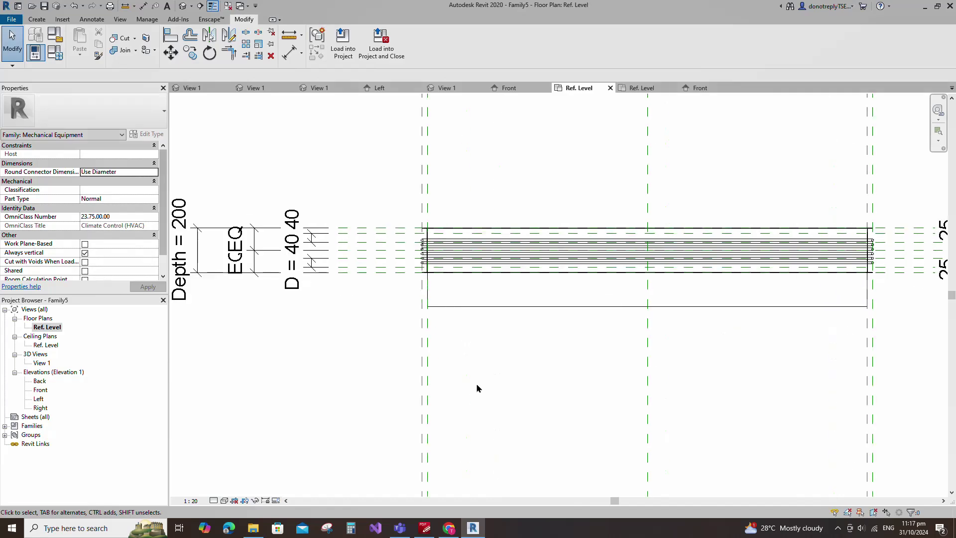
click(477, 306)
scroll(617, 257, up, 3)
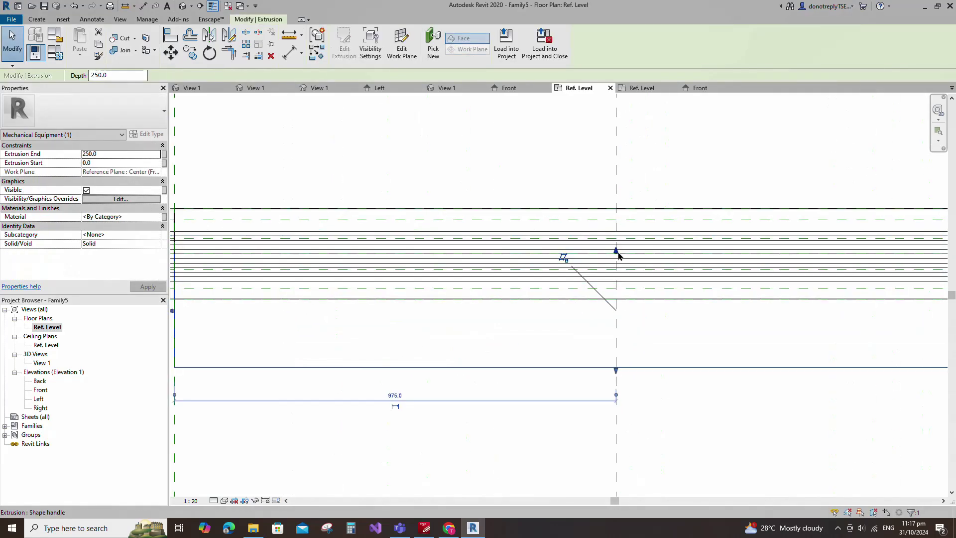
scroll(616, 256, down, 1)
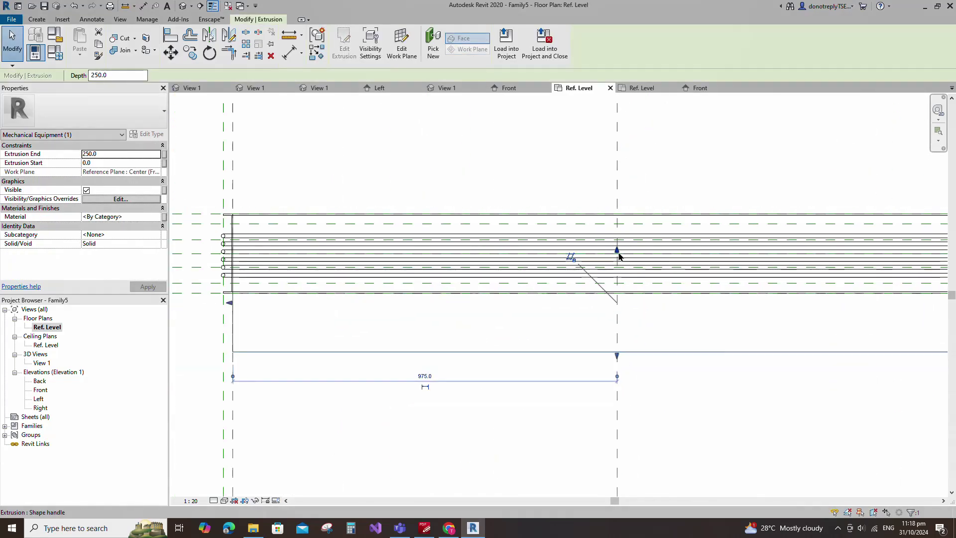
drag(617, 254, 617, 225)
drag(617, 355, 617, 286)
click(551, 359)
scroll(511, 338, down, 2)
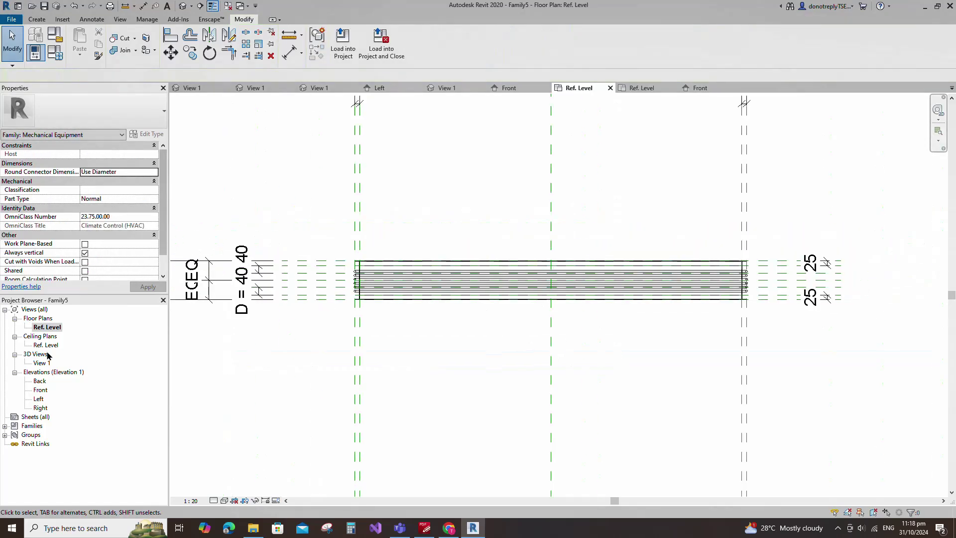
Step: Associate the extrusion's material with a new type parameter named Cooling Plate
double_click(40, 363)
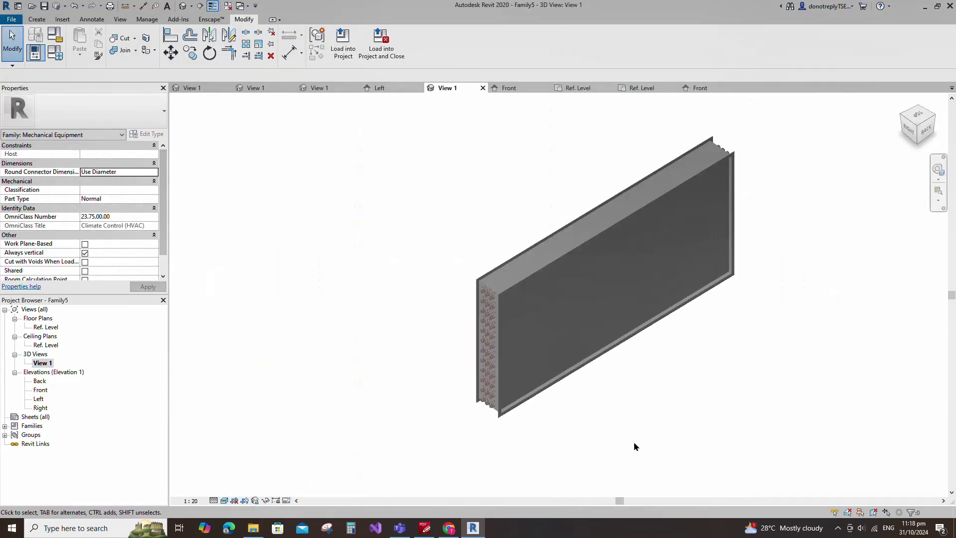
click(557, 371)
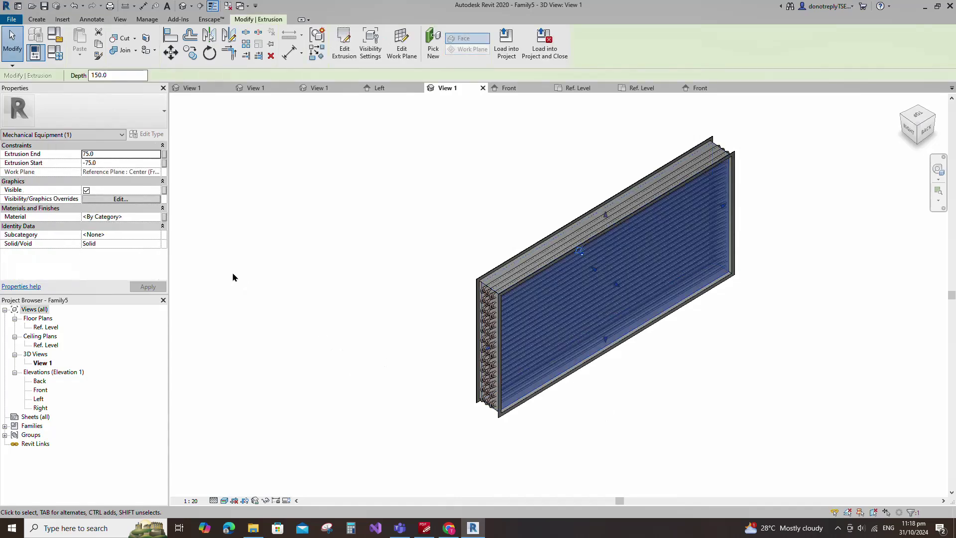
click(164, 217)
click(401, 321)
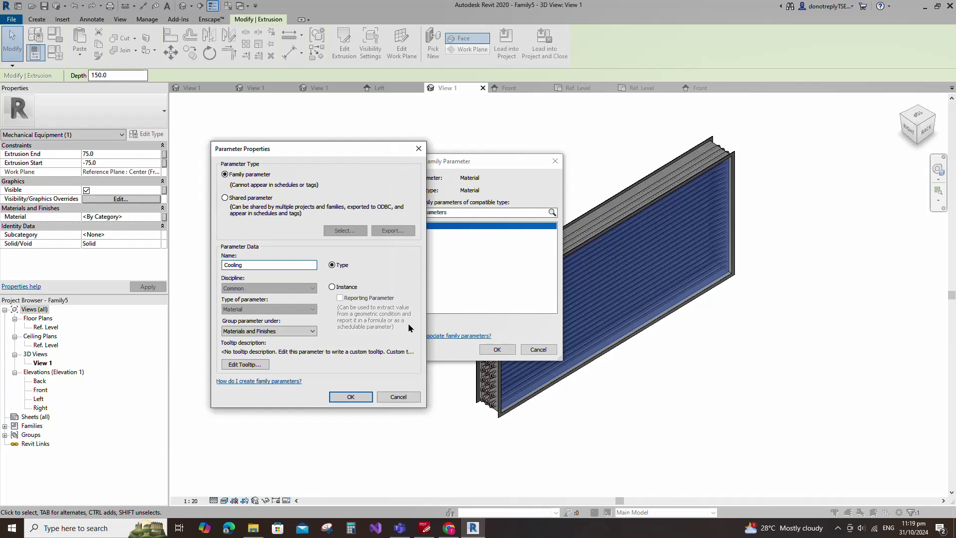
click(349, 398)
click(497, 349)
click(348, 375)
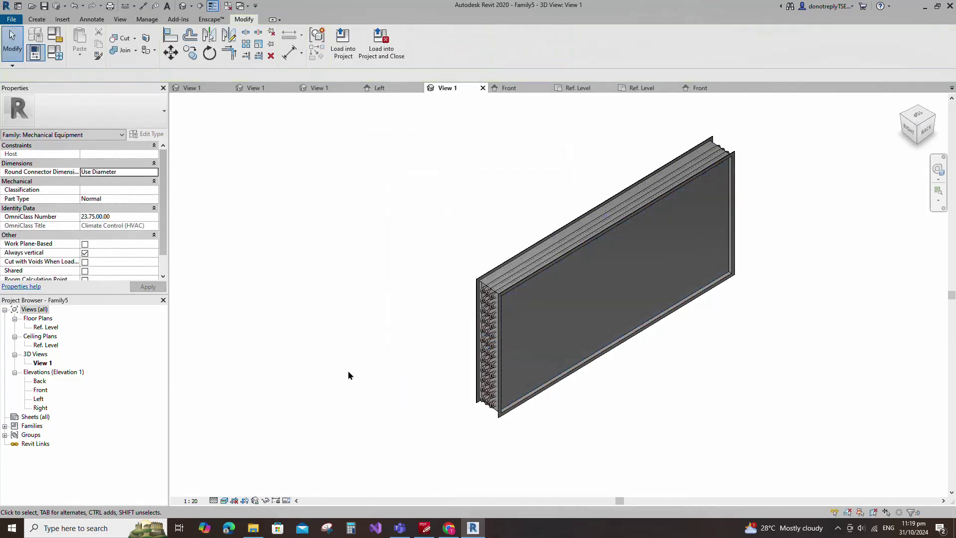
Step: Create a new material named M_Dark Blue for the Cooling Plate parameter in the family types
click(54, 59)
click(300, 196)
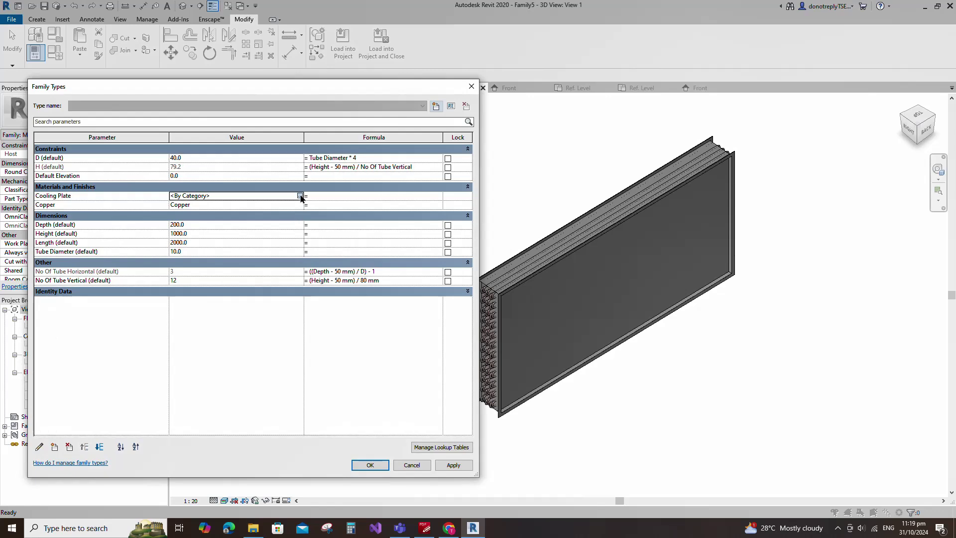
click(300, 196)
click(135, 390)
click(148, 400)
right_click(160, 281)
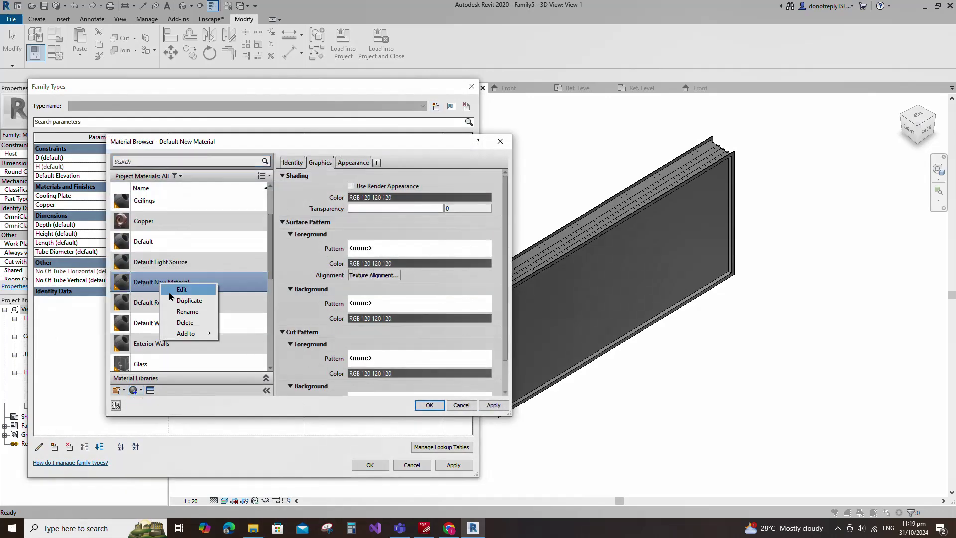
click(180, 294)
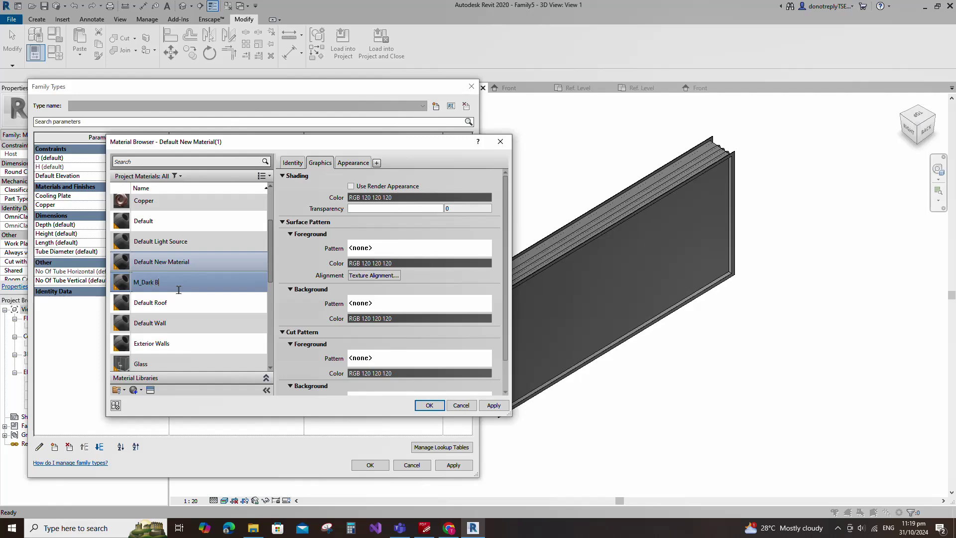
key(Return)
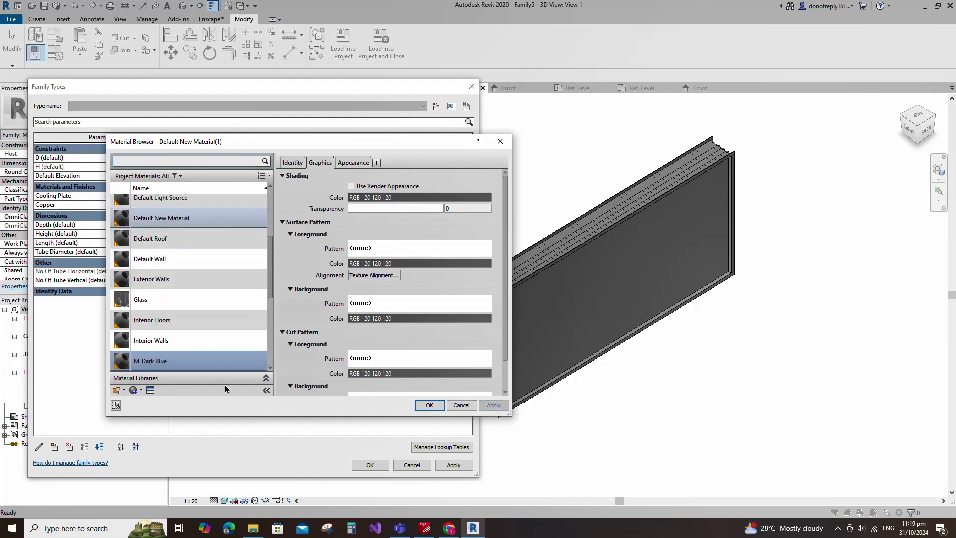
Step: Assign the Plate - Blue appearance asset from the Appearance Library's Metal category to the M_Dark Blue material
click(150, 390)
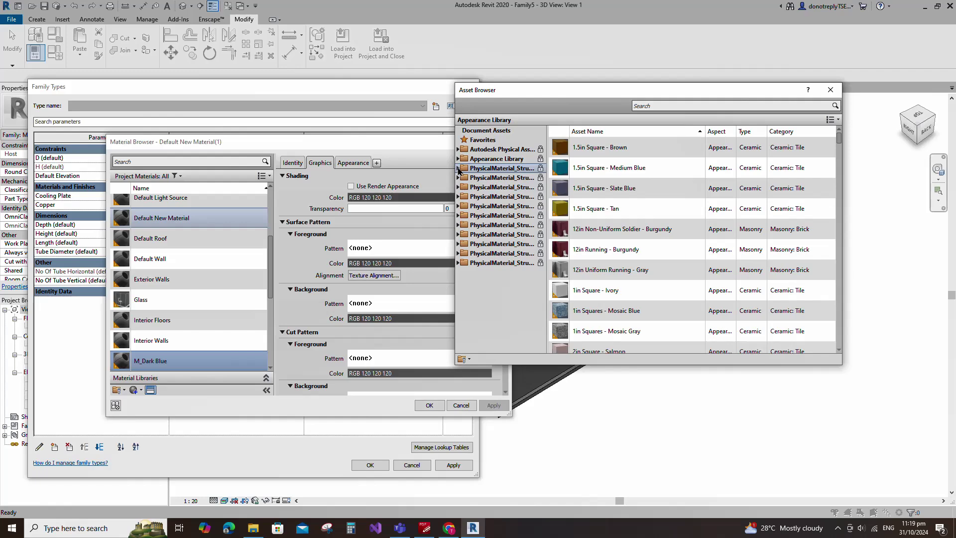
click(458, 159)
click(482, 262)
scroll(604, 199, down, 10)
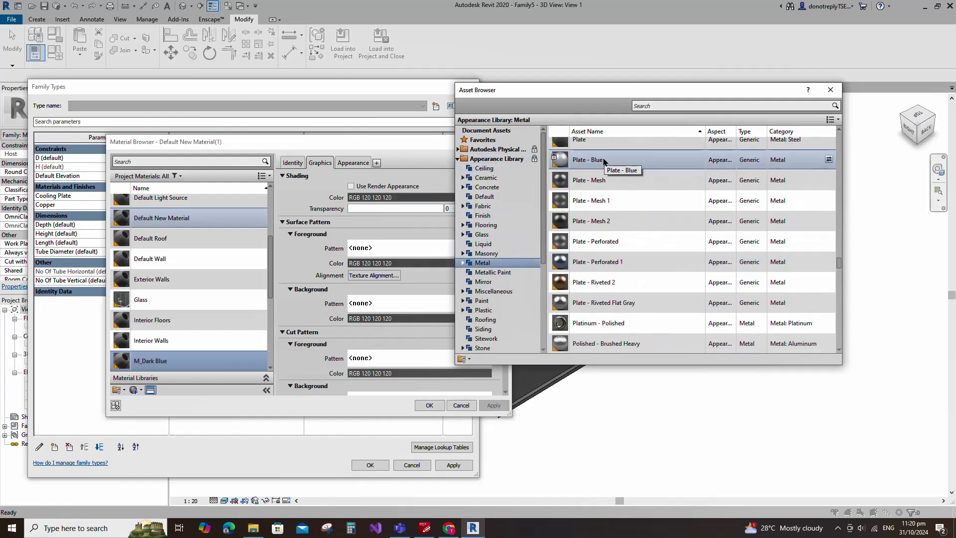
click(829, 160)
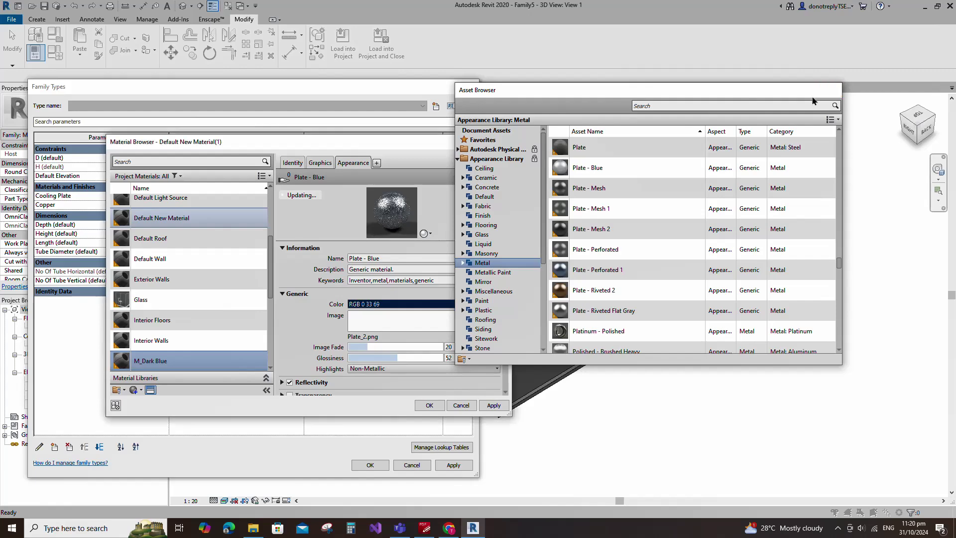
click(830, 90)
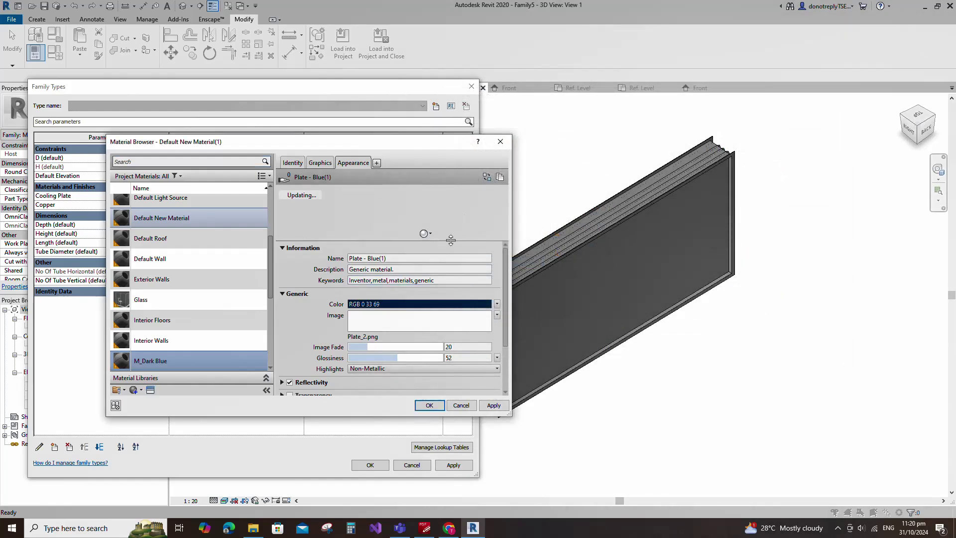
Step: Make M_Dark Blue use its render appearance for shading, and accept it as the Cooling Plate material in the family types
click(319, 163)
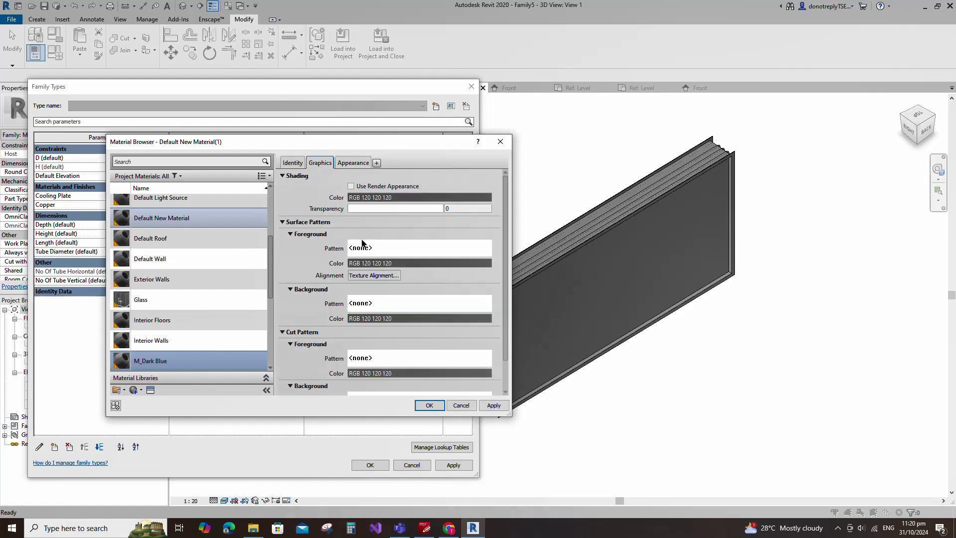
click(351, 187)
click(494, 405)
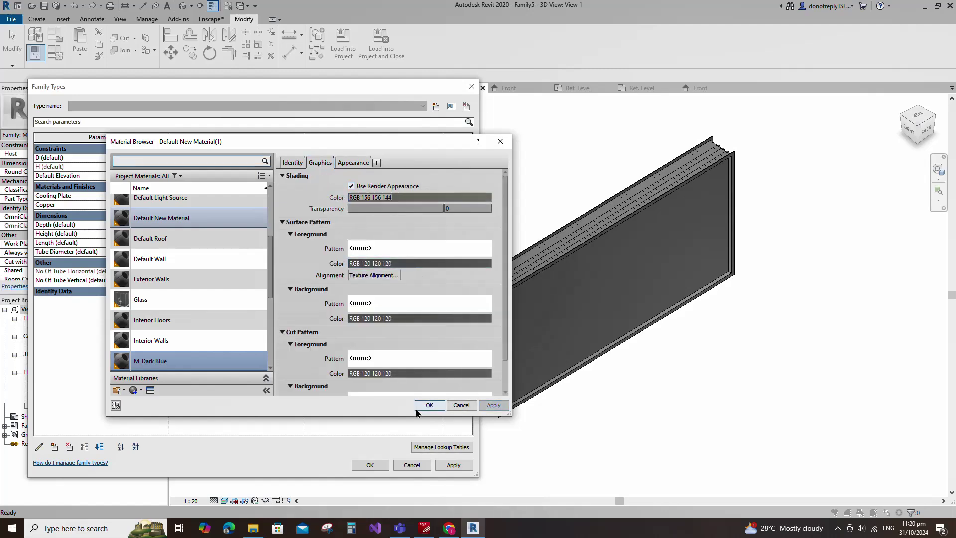
click(429, 406)
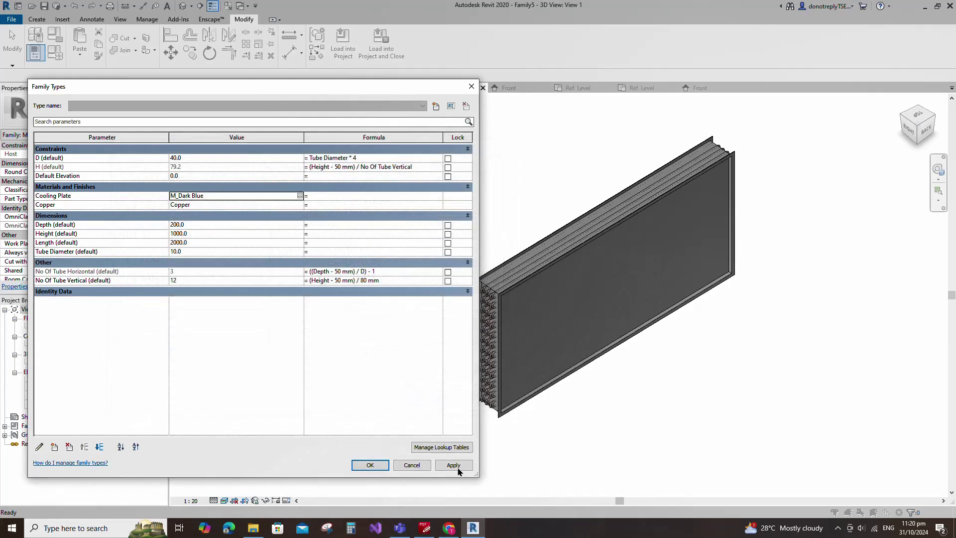
click(371, 465)
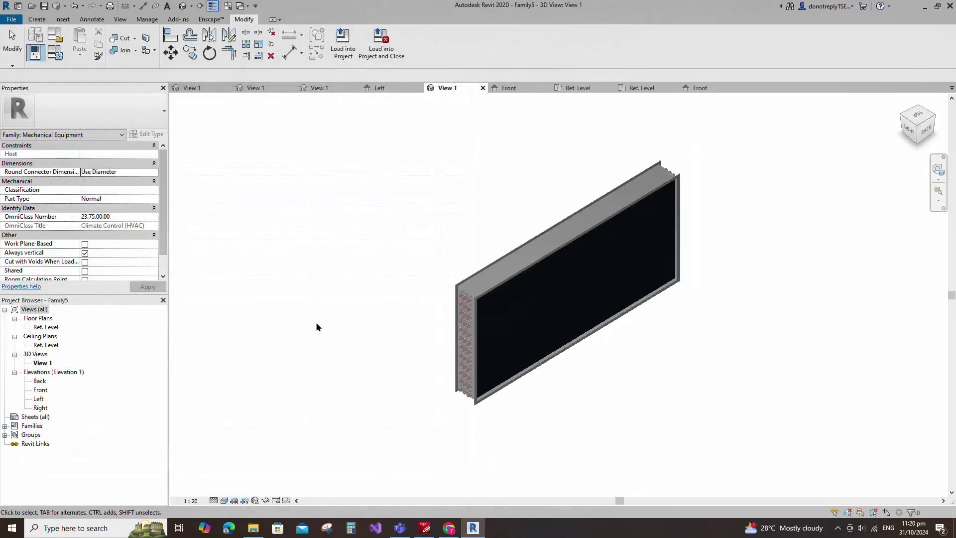
Step: In the Front elevation, place reference planes offset 10 mm to each side of the Center (Left/Right) plane
scroll(522, 364, up, 3)
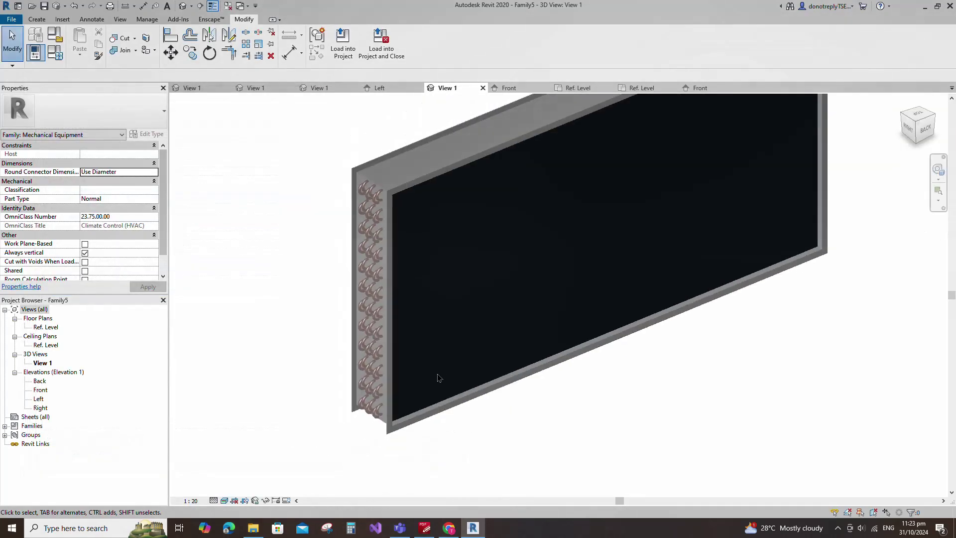
scroll(600, 414, down, 3)
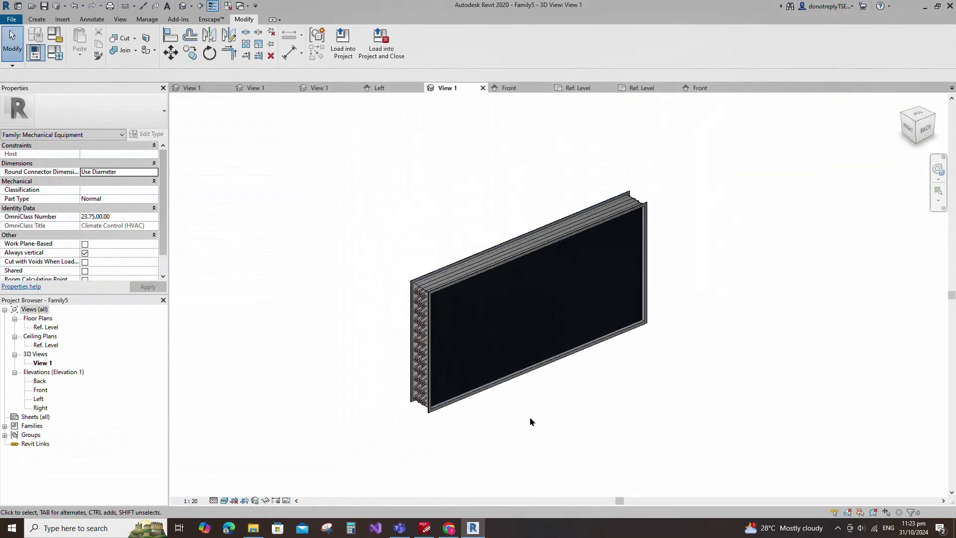
shift+middle_drag(530, 421, 279, 372)
double_click(43, 391)
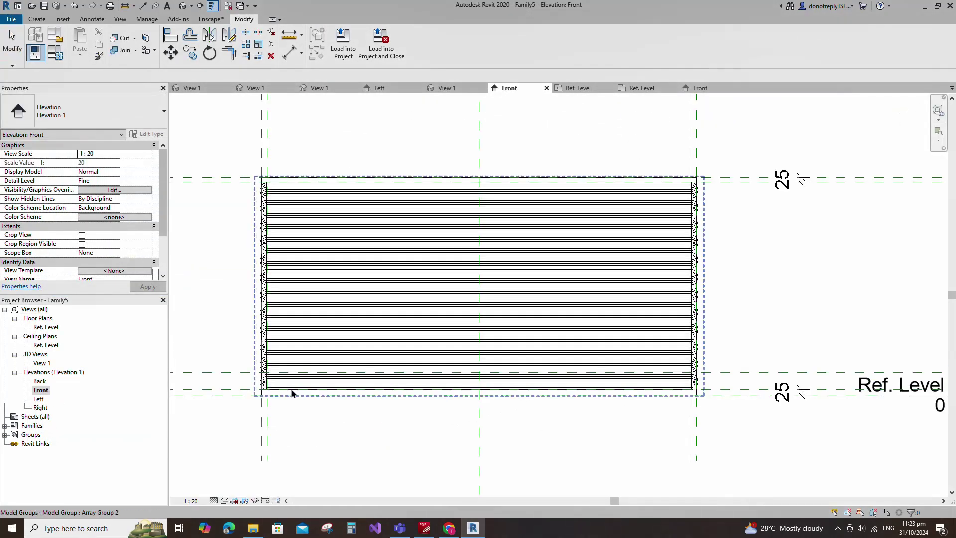
scroll(472, 380, down, 2)
click(471, 426)
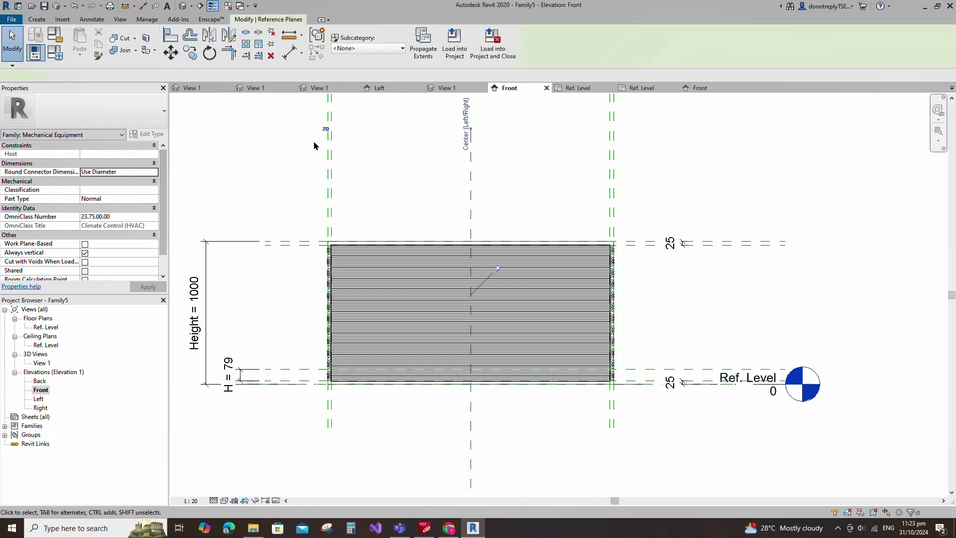
key(r)
key(p)
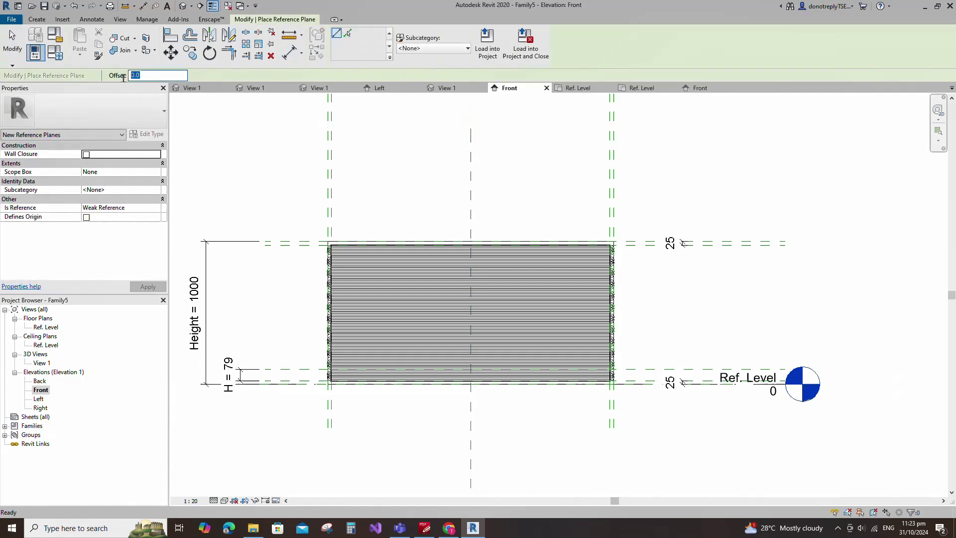
text(10)
click(348, 37)
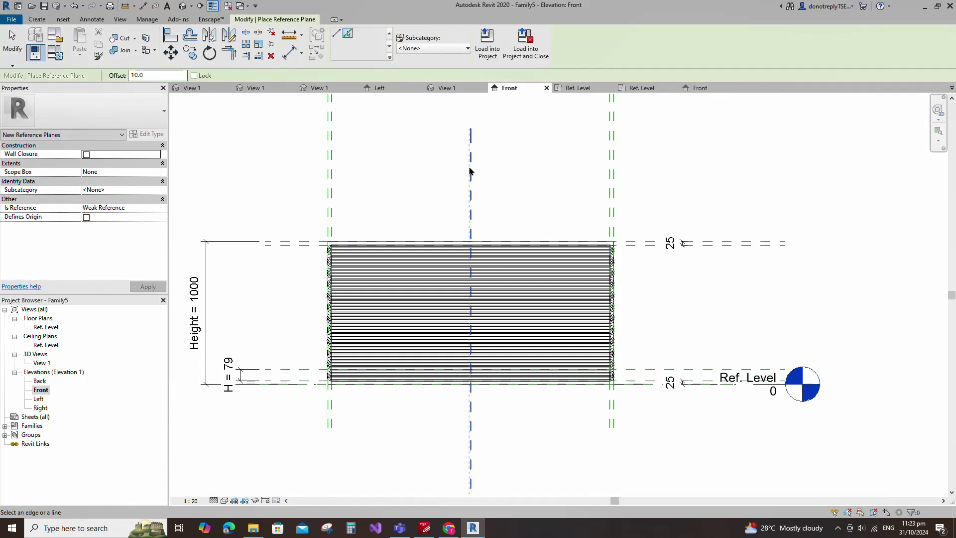
scroll(482, 160, up, 2)
Step: Dimension across the center plane and its two new offset planes, and make the spacing equal
key(d)
key(i)
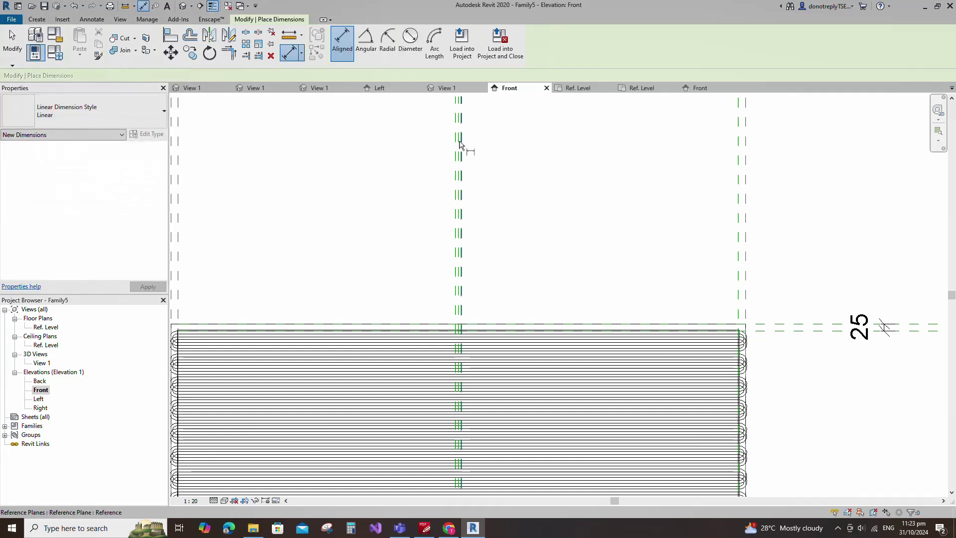
scroll(463, 149, up, 4)
scroll(477, 199, down, 3)
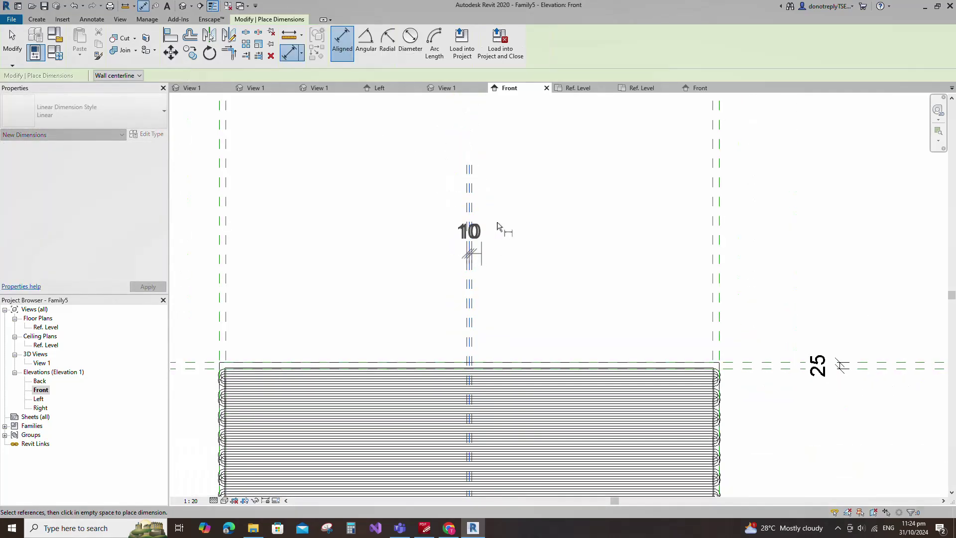
click(513, 177)
click(468, 241)
Step: Add an overall dimension between the two outer planes flanking the center plane
click(467, 259)
click(474, 258)
scroll(472, 258, down, 3)
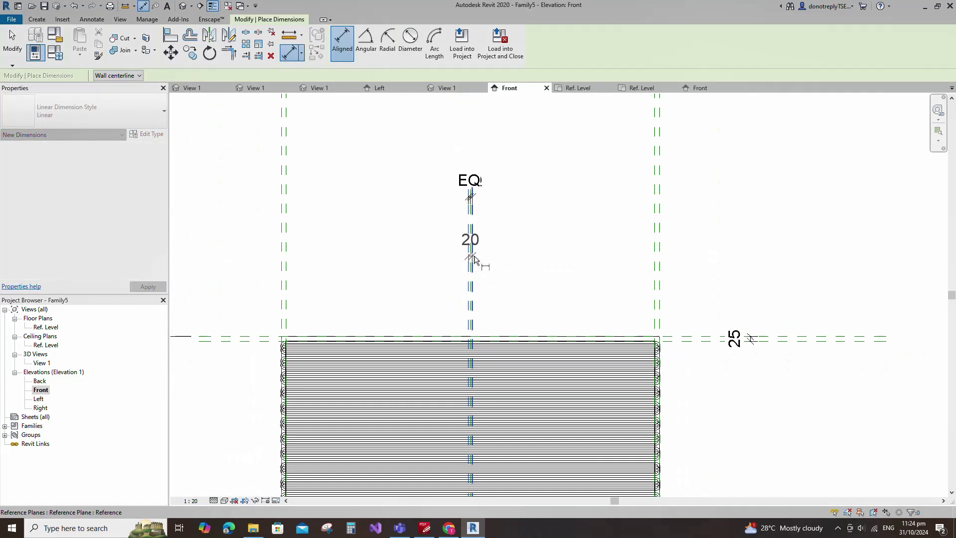
click(504, 169)
scroll(529, 197, down, 3)
scroll(498, 200, up, 2)
scroll(495, 199, up, 3)
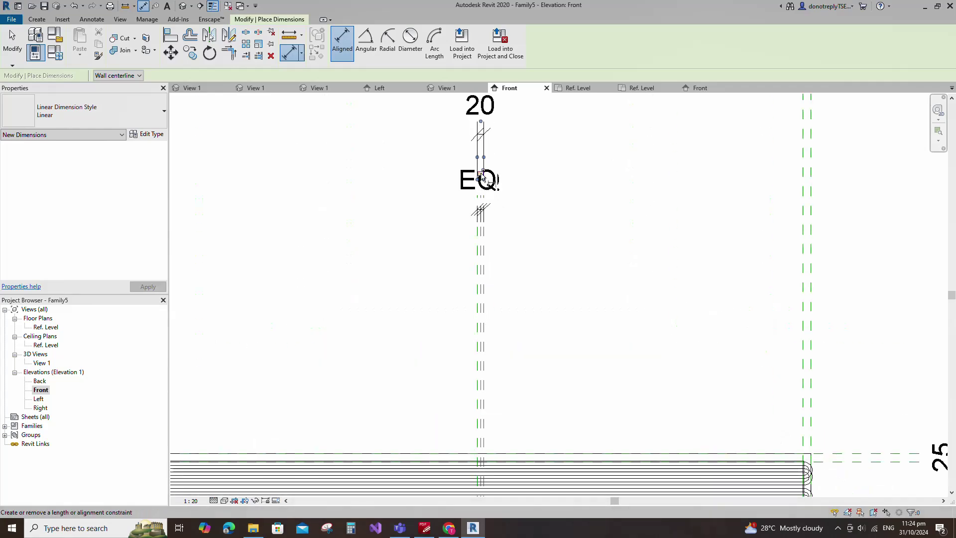
scroll(572, 241, down, 6)
key(Escape)
key(Escape)
key(Escape)
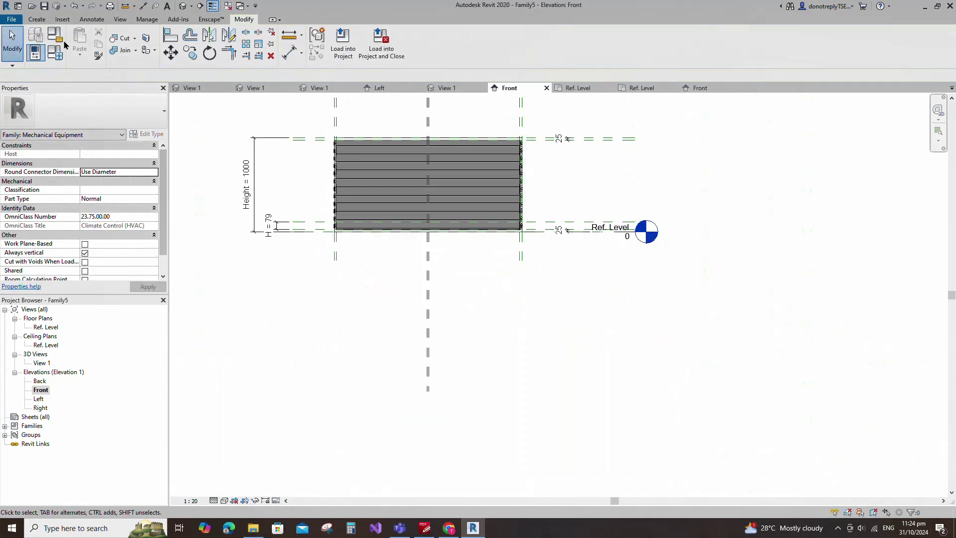
Step: Start an extrusion and sketch a rectangle between the two planes flanking the center, spanning the frame's inner upper and lower reference planes
click(37, 19)
click(81, 44)
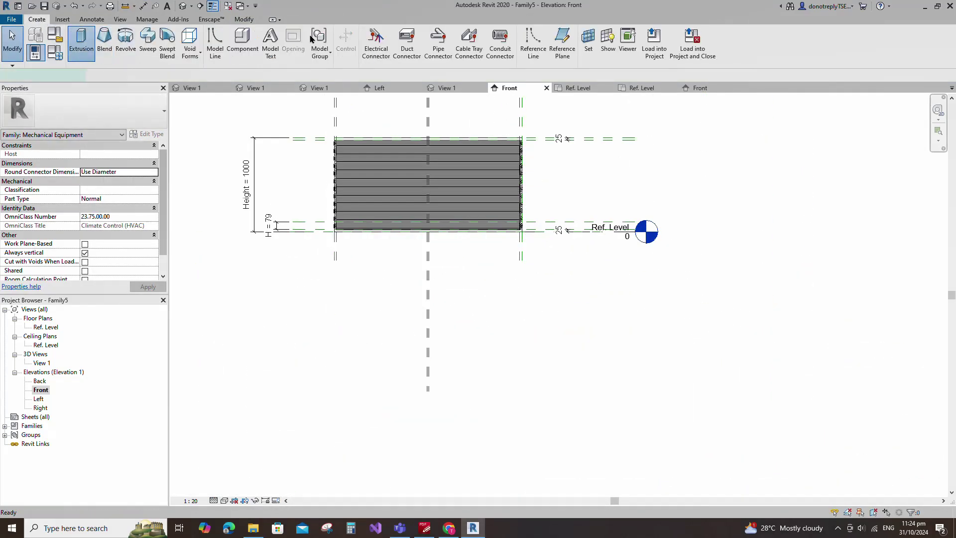
click(369, 33)
scroll(661, 138, up, 2)
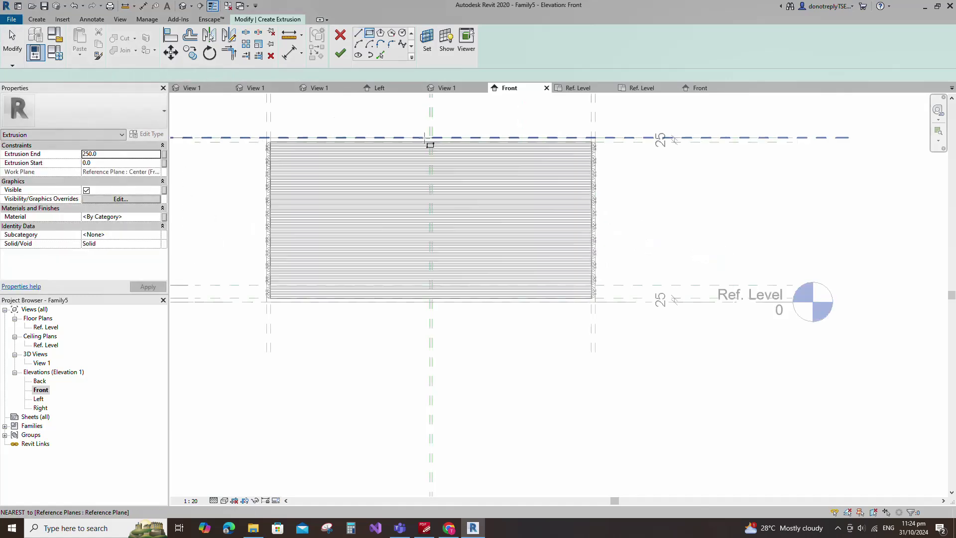
scroll(429, 150, up, 6)
click(420, 133)
scroll(438, 160, down, 6)
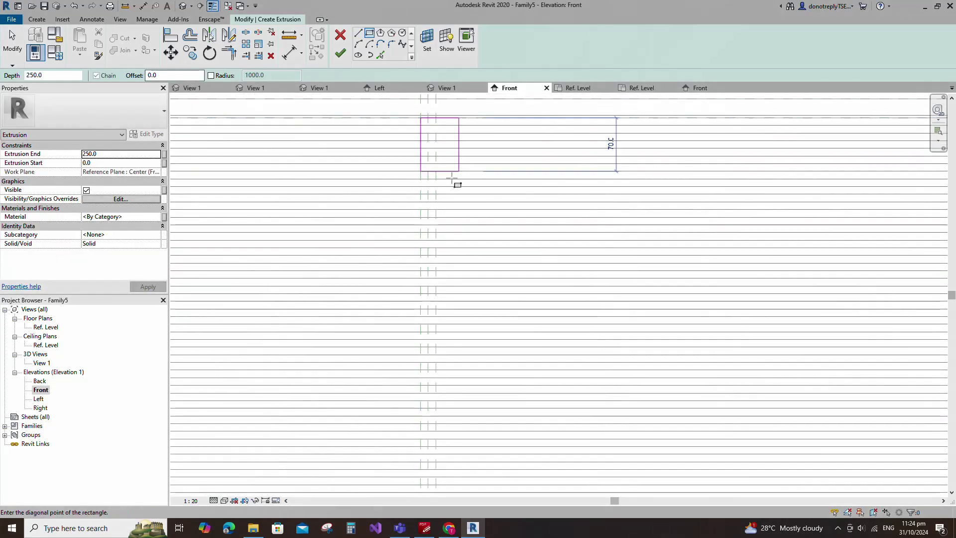
scroll(452, 198, up, 5)
click(420, 370)
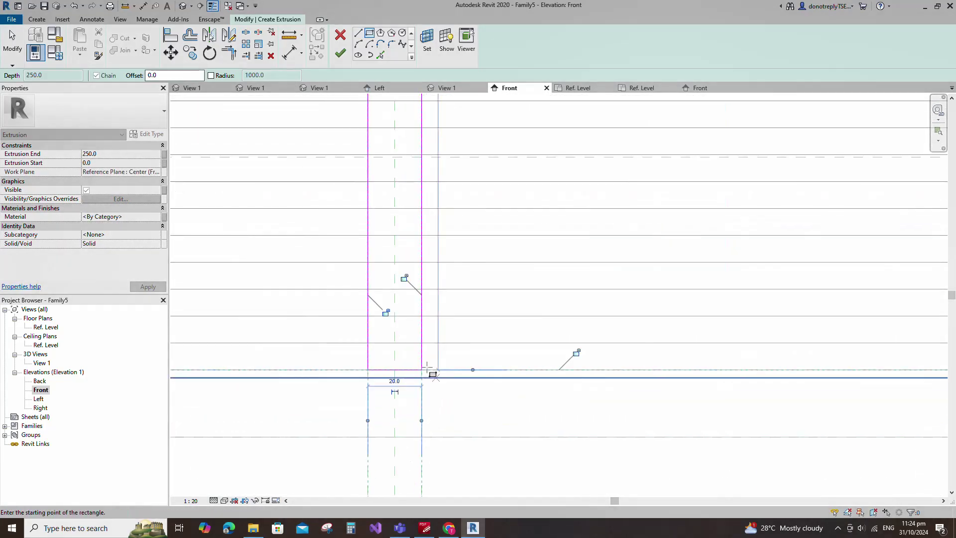
Step: Lock the narrow rectangle's edges to the reference planes and finish the 250 mm deep extrusion
scroll(498, 421, down, 3)
scroll(498, 421, down, 5)
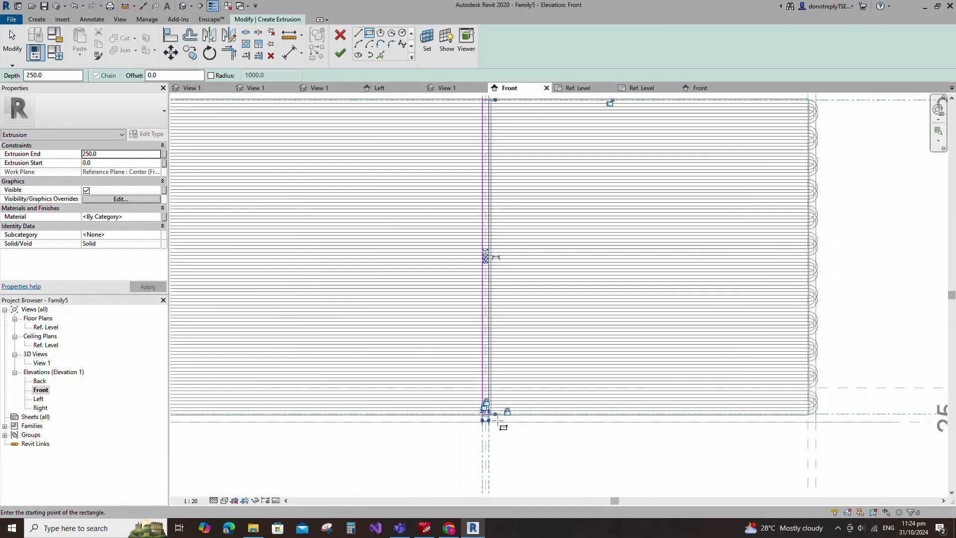
click(340, 53)
click(358, 131)
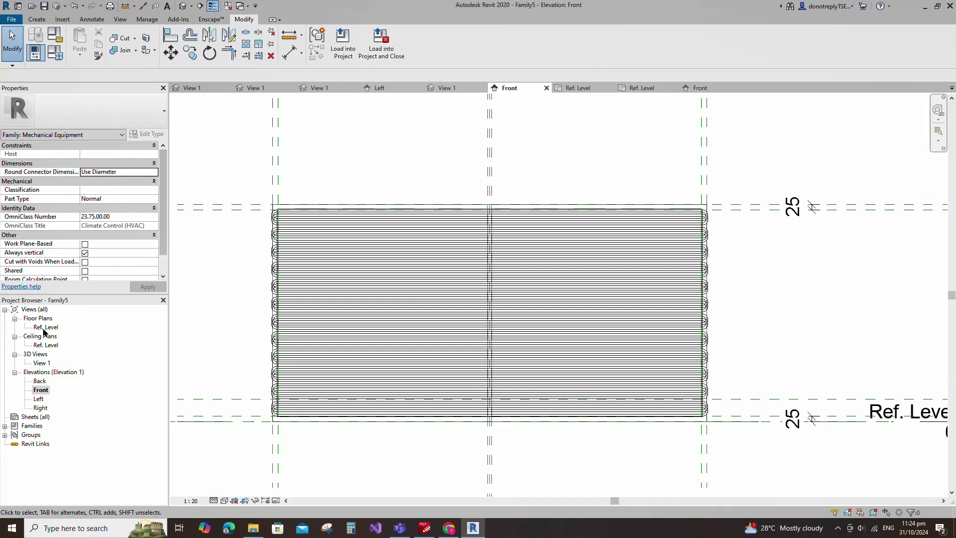
Step: In the Ref. Level plan, extend both ends of the middle extrusion to the outer depth reference planes, from -100 to 100 mm
double_click(45, 327)
scroll(507, 298, up, 5)
click(498, 263)
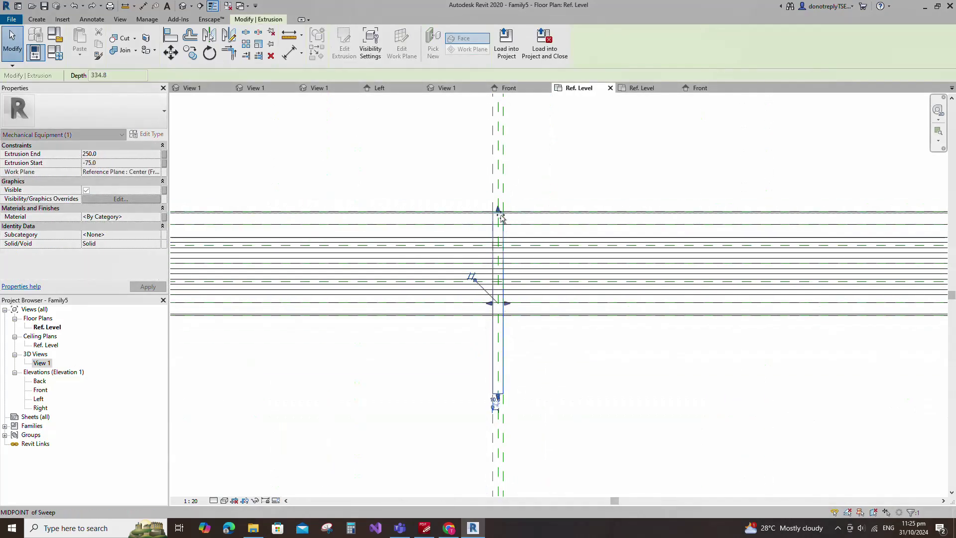
drag(500, 211, 500, 210)
click(574, 196)
scroll(478, 233, down, 1)
key(a)
key(l)
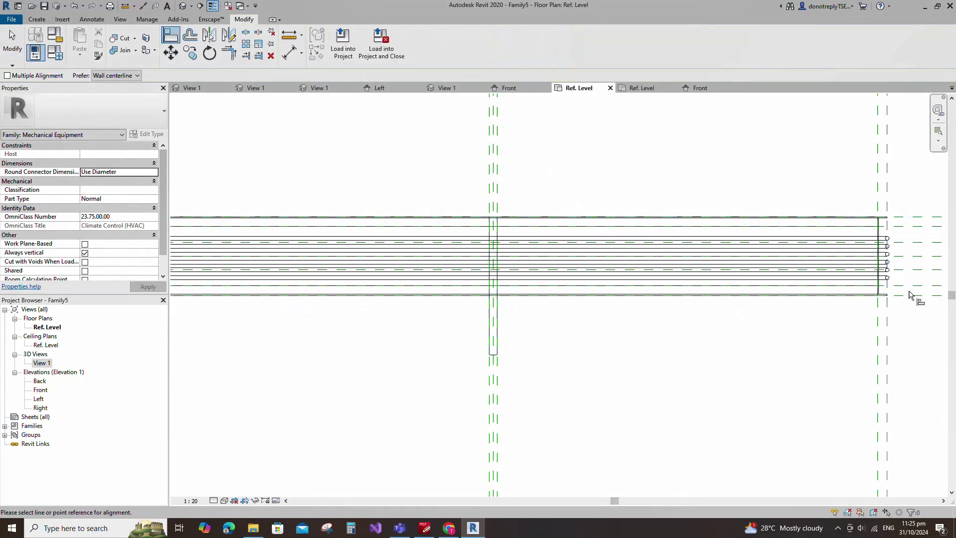
scroll(560, 356, down, 2)
key(Escape)
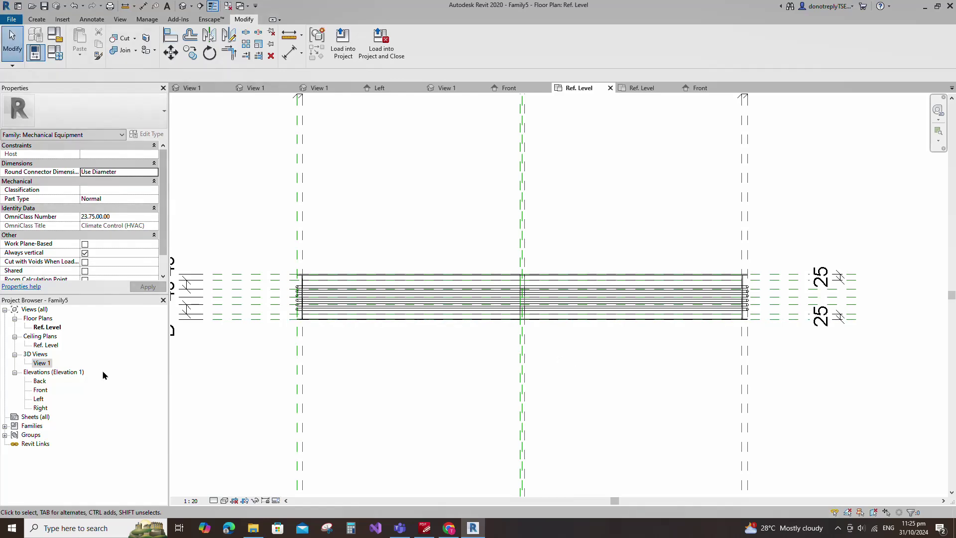
Step: In 3D View 1, associate the middle extrusion's visibility with a new instance parameter named Middle Support
double_click(41, 363)
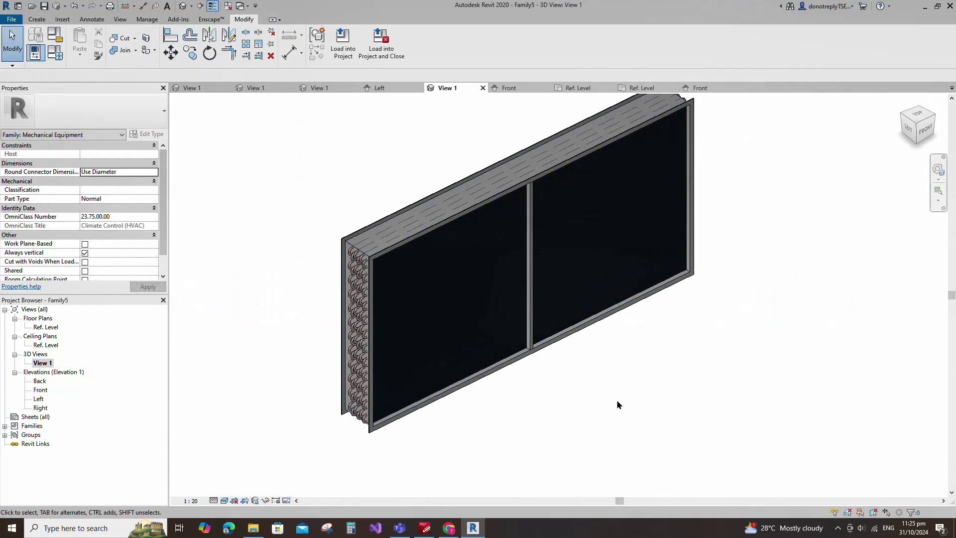
scroll(699, 391, down, 1)
shift+middle_drag(698, 390, 725, 417)
scroll(611, 416, up, 1)
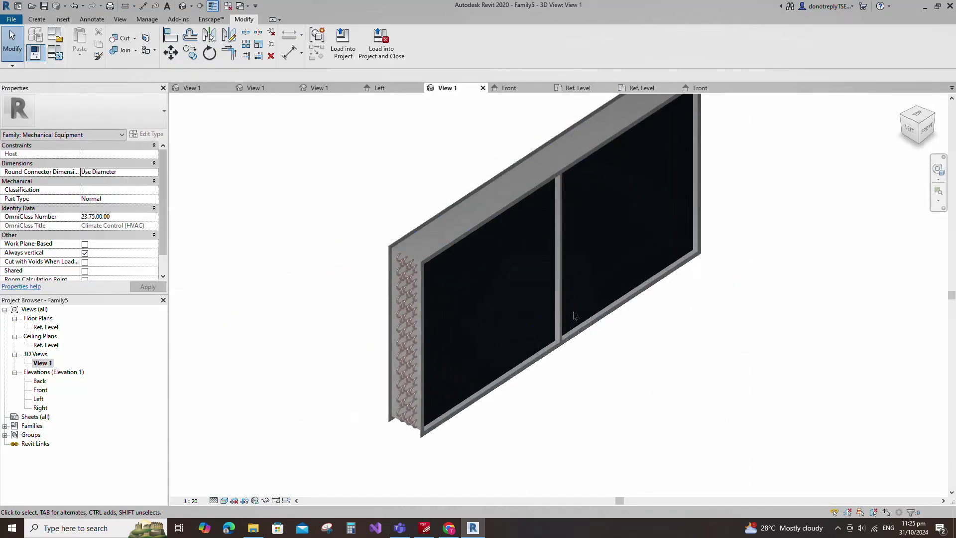
click(575, 316)
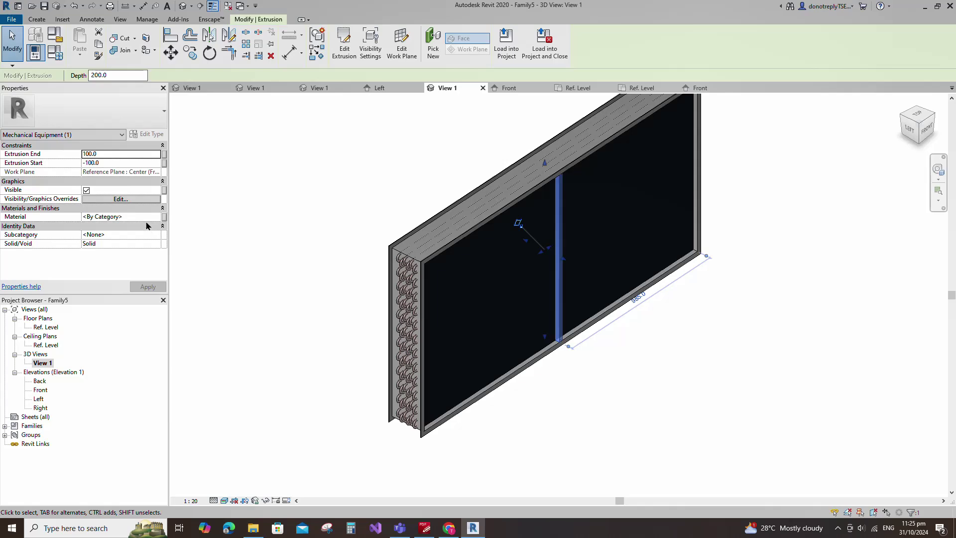
click(165, 192)
click(406, 321)
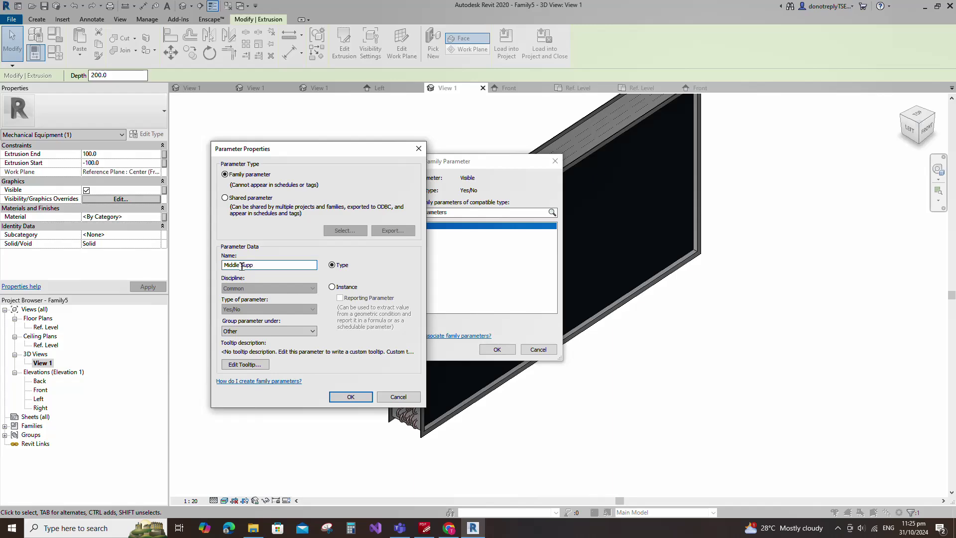
click(332, 286)
click(350, 396)
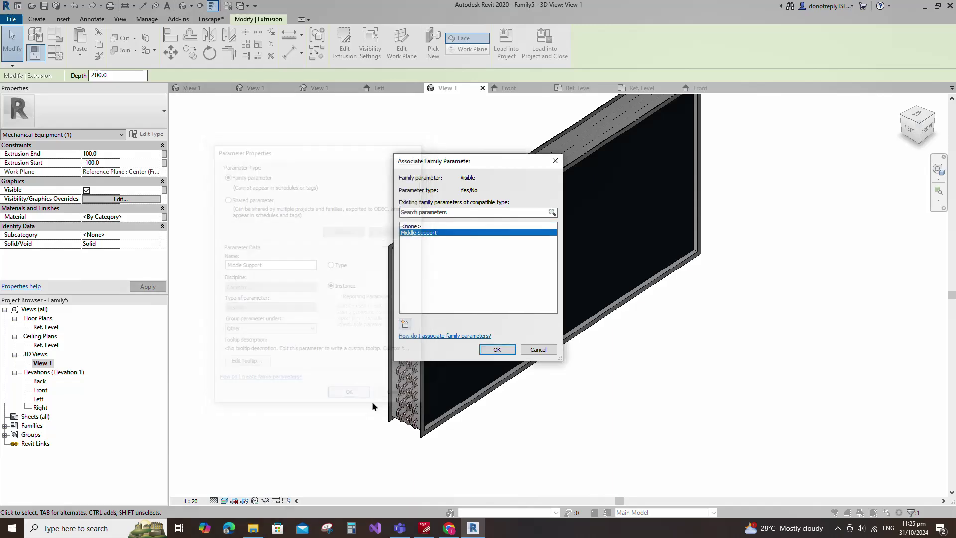
click(497, 349)
click(603, 394)
Step: In the Ref. Level plan, add reference planes at a 20 mm offset within the two 40 mm spaced tube plane pairs
scroll(650, 360, down, 2)
shift+middle_drag(652, 362, 640, 423)
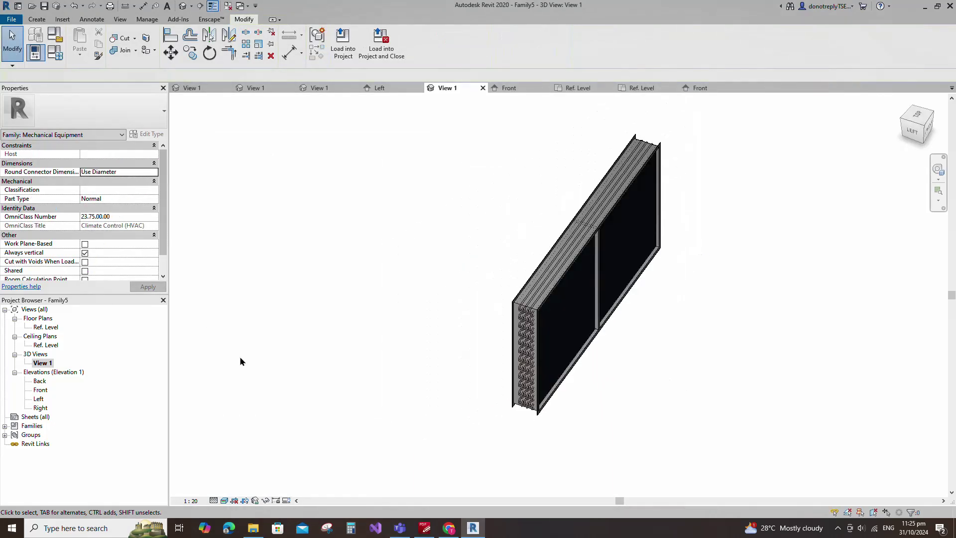
double_click(41, 327)
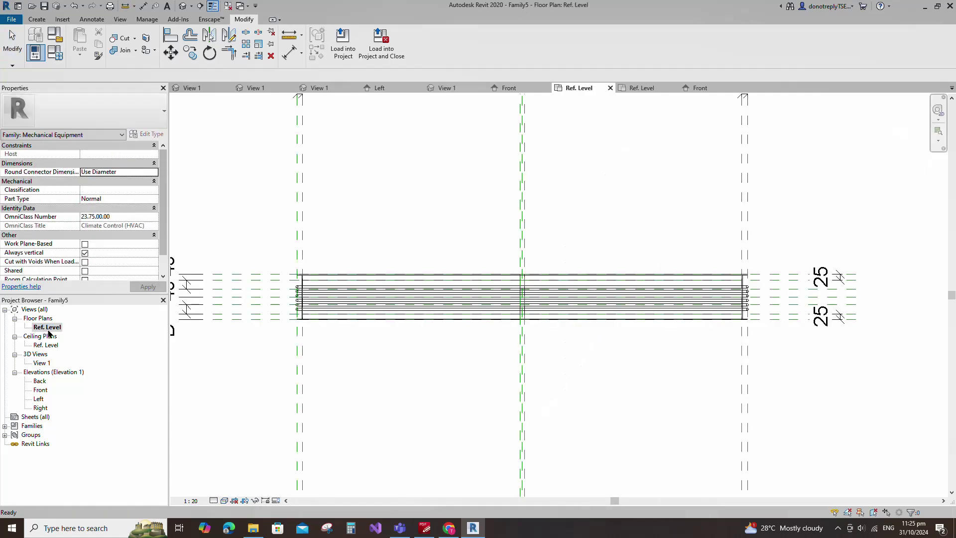
scroll(646, 388, up, 3)
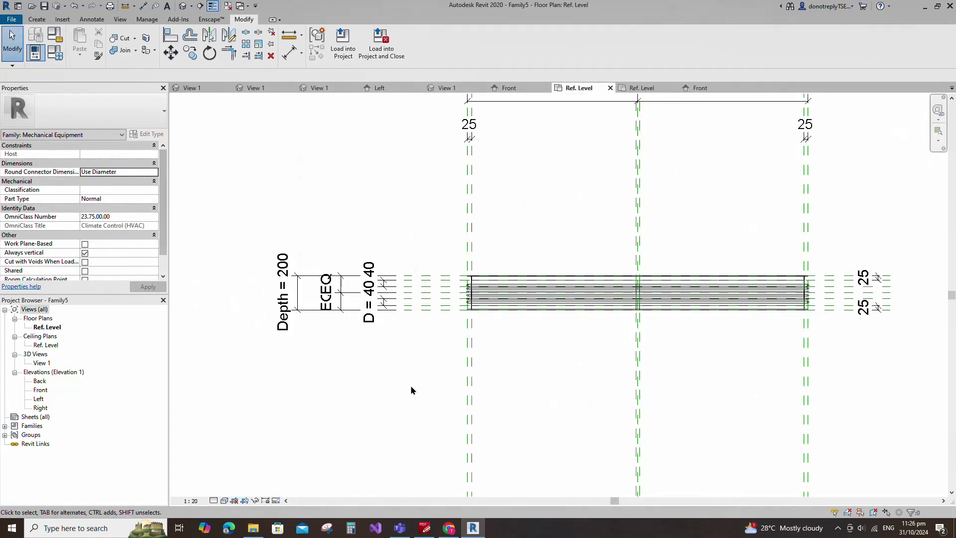
key(r)
key(p)
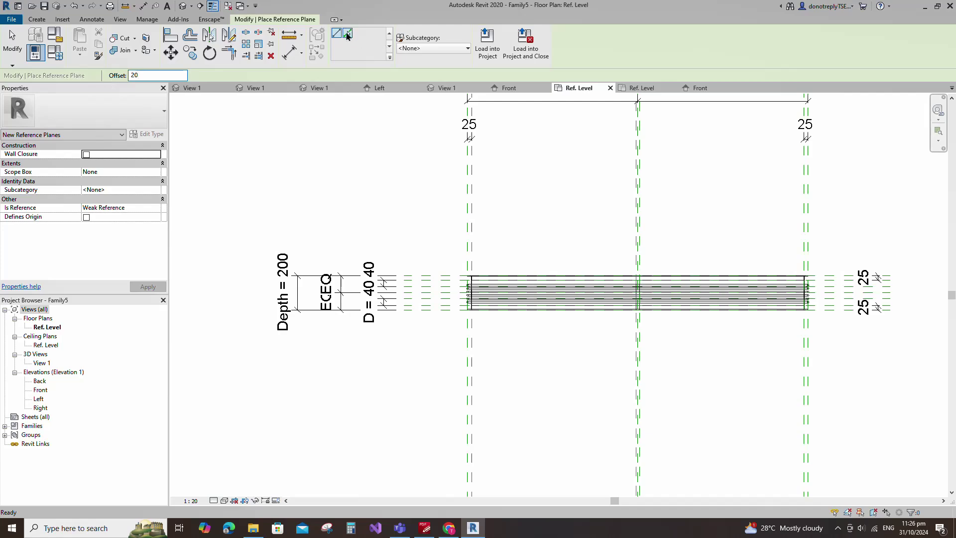
click(347, 35)
scroll(429, 327, up, 3)
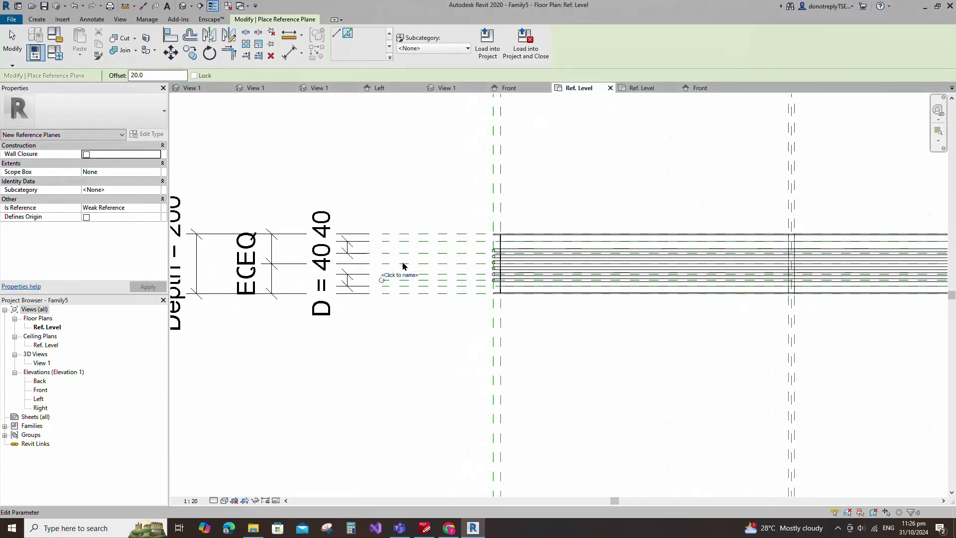
click(401, 252)
Step: Dimension the three reference planes of the upper tube pair in one string and make them equally spaced
key(d)
key(i)
scroll(337, 195, down, 3)
scroll(402, 260, up, 2)
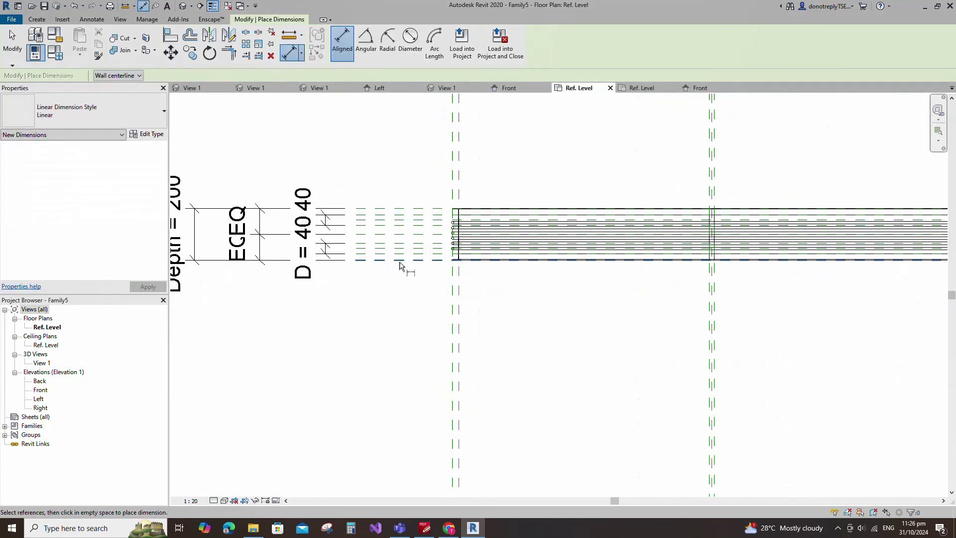
scroll(396, 260, up, 1)
click(370, 207)
click(371, 213)
click(371, 219)
click(374, 158)
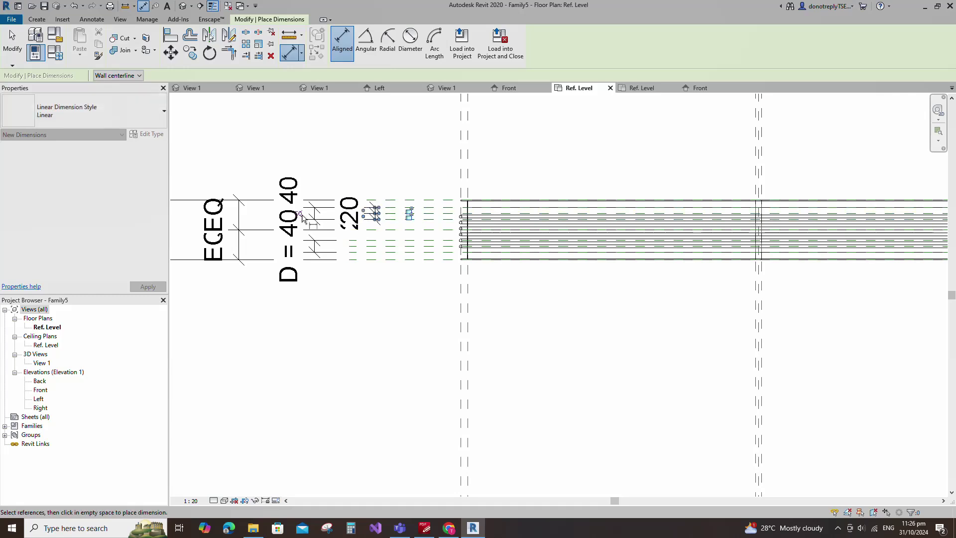
click(300, 214)
Step: Dimension the three reference planes of the lower tube pair in one string and make them equally spaced
click(376, 240)
click(376, 247)
click(377, 252)
click(374, 285)
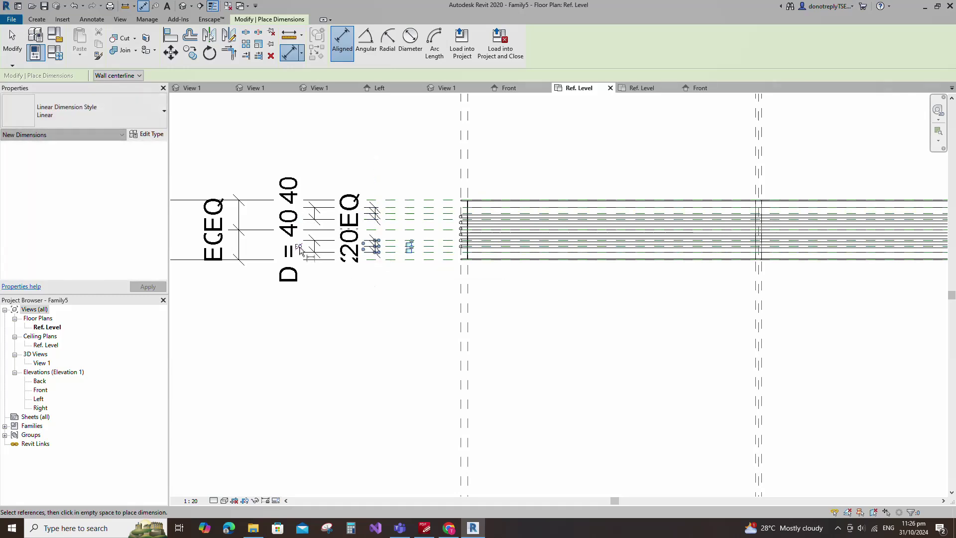
click(298, 246)
scroll(224, 270, down, 1)
key(Escape)
key(Escape)
scroll(500, 305, down, 4)
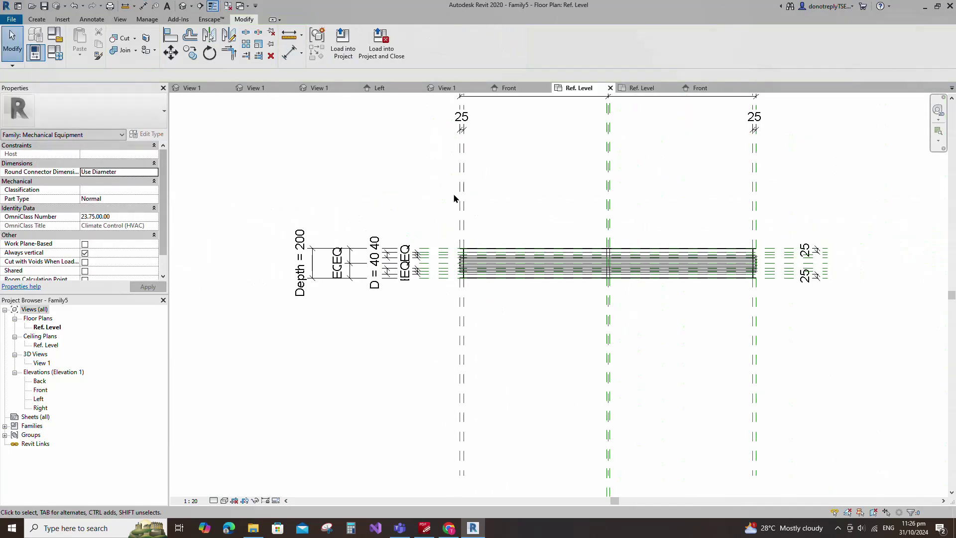
Step: Add a vertical reference plane offset 200 mm outward from the coil frame's left outer plane
click(460, 199)
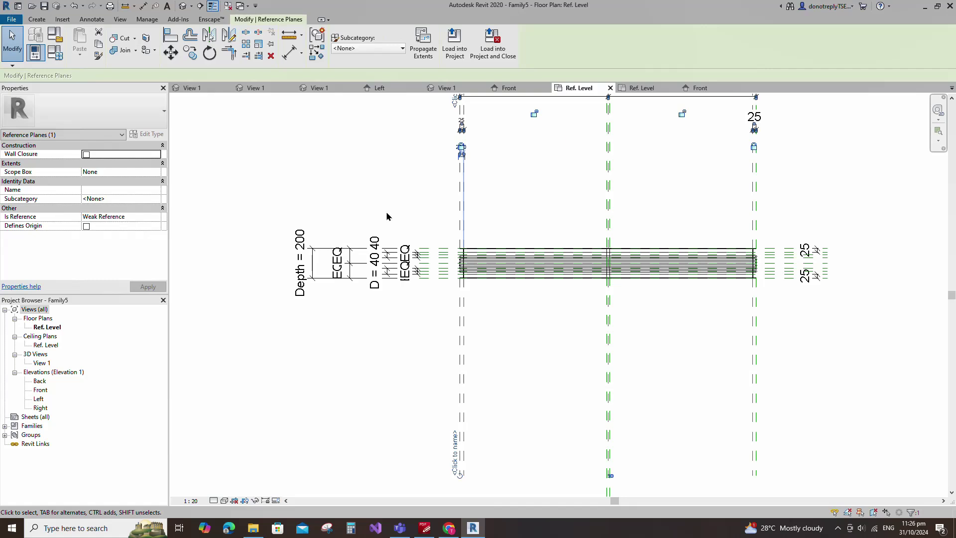
click(317, 52)
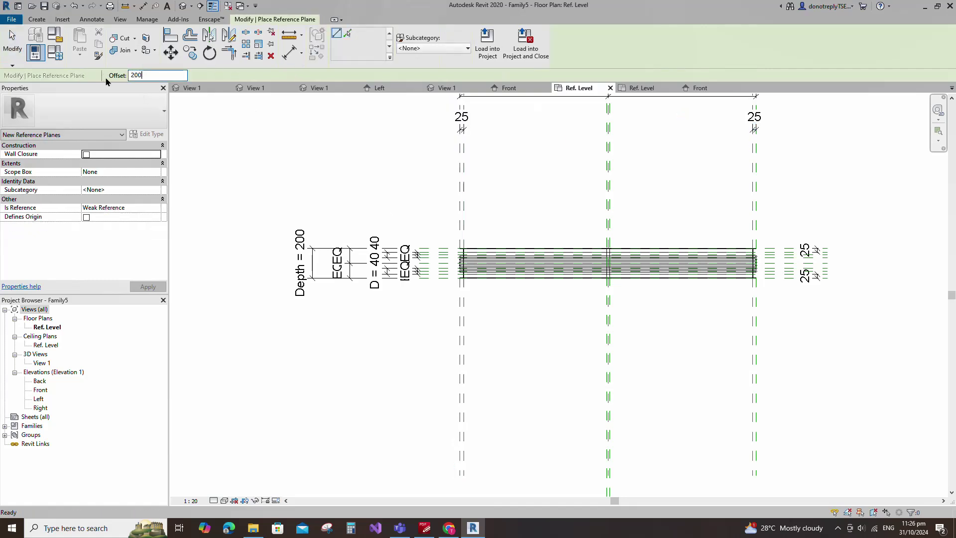
click(348, 35)
Step: Dimension the new plane from the frame's left inner plane and label it with a new instance parameter Inlet Outlet Pipe Offset
key(d)
key(i)
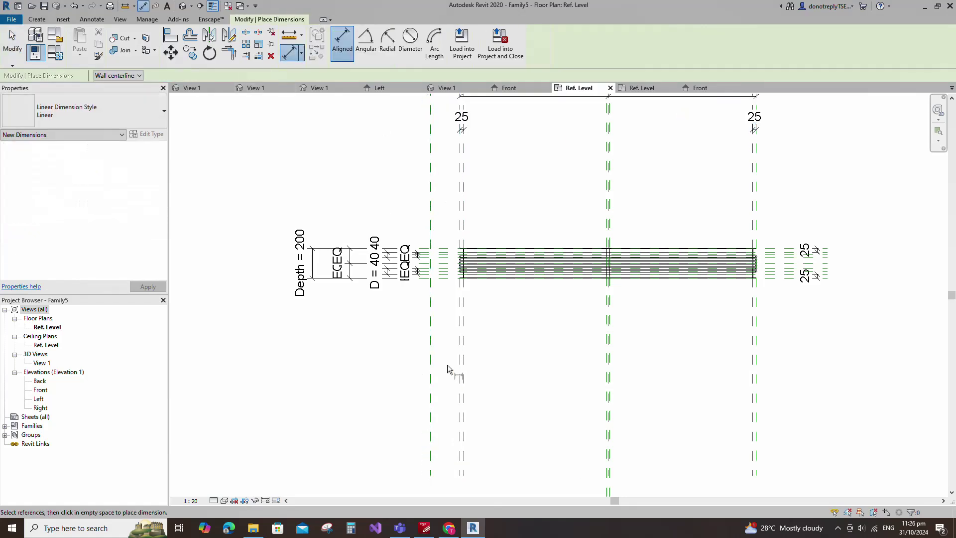
click(462, 358)
click(430, 363)
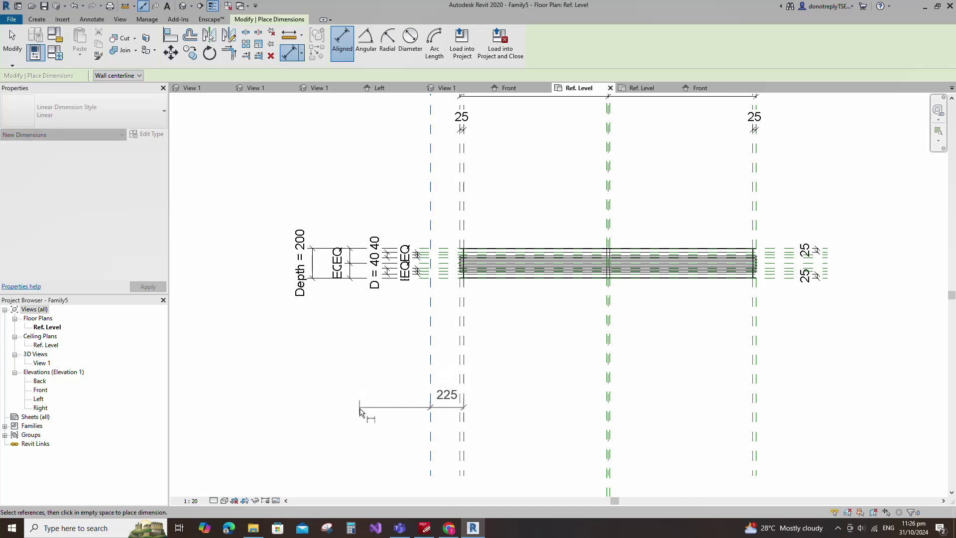
click(418, 409)
key(Escape)
click(437, 42)
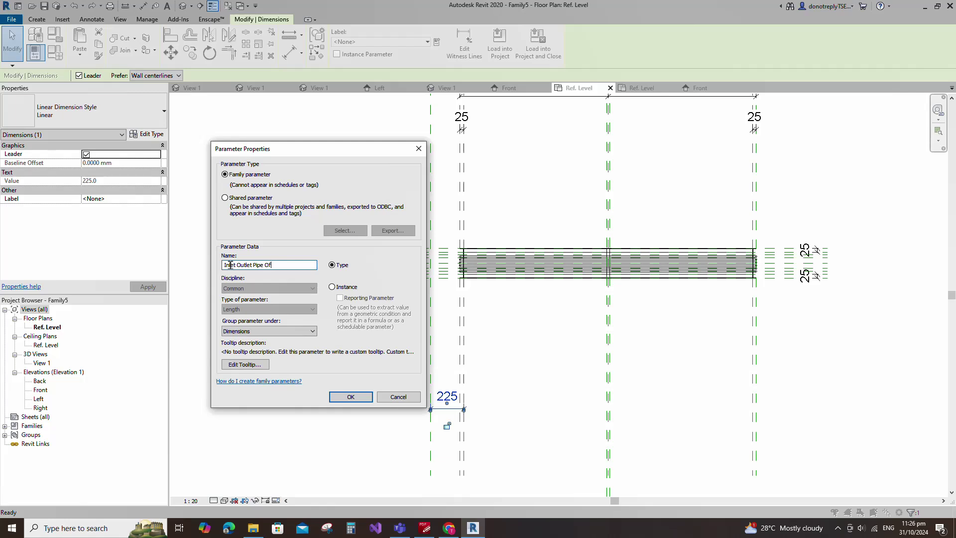
click(351, 397)
click(338, 394)
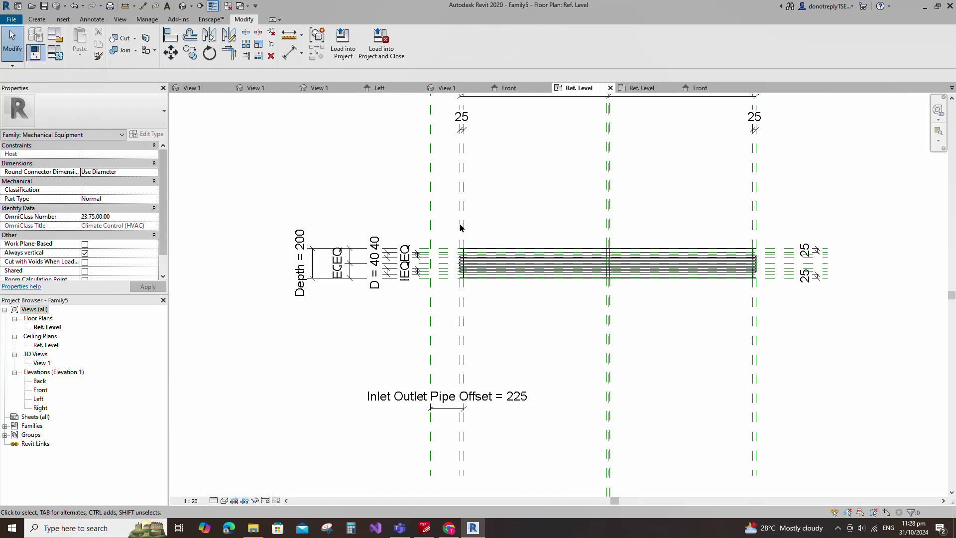
Step: Add a vertical reference plane 30 mm outside the frame's left outer plane and dimension the gap between the two
key(r)
key(p)
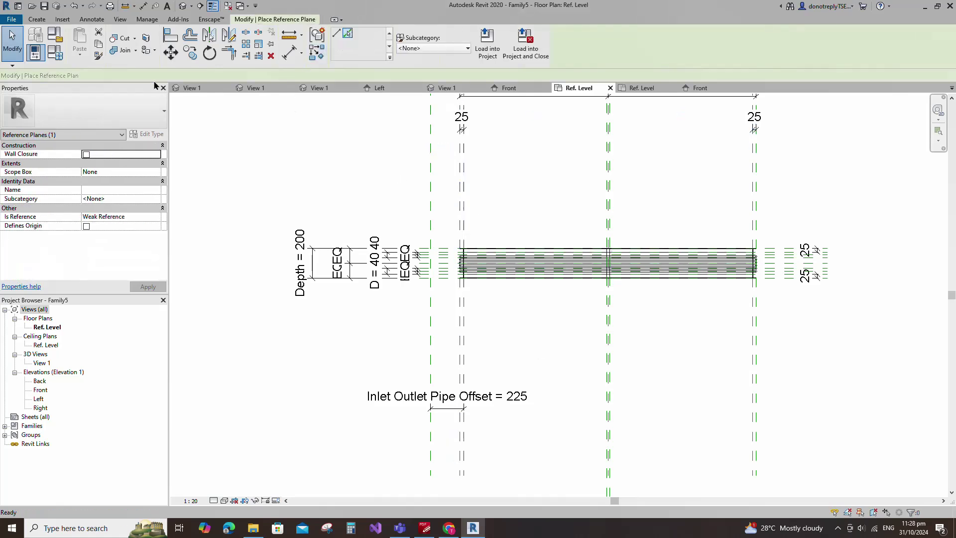
click(348, 33)
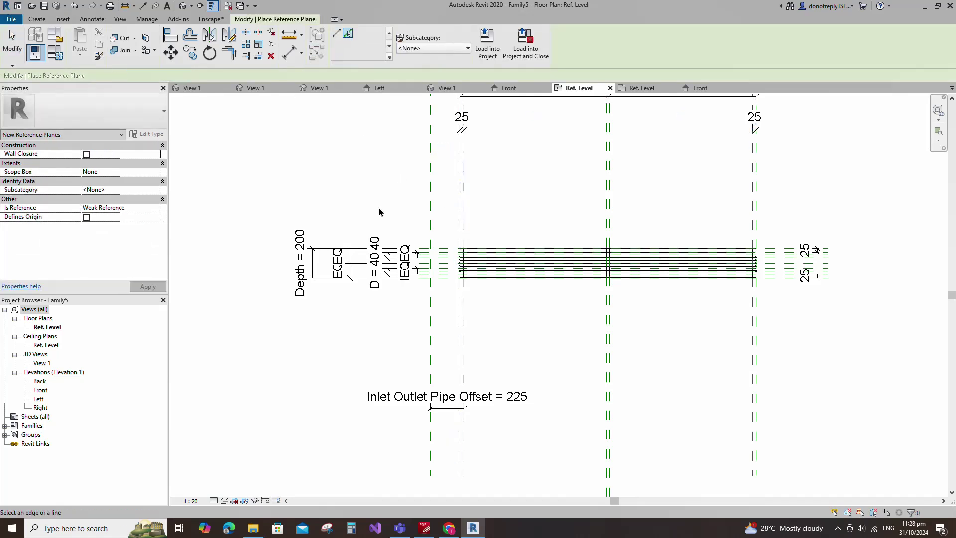
click(458, 191)
key(d)
key(i)
click(455, 173)
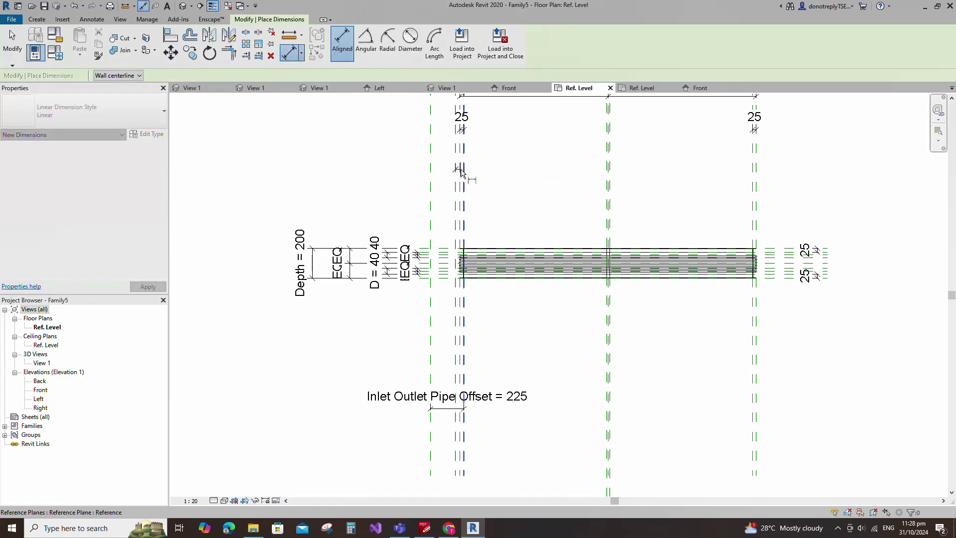
click(460, 172)
click(430, 174)
click(384, 363)
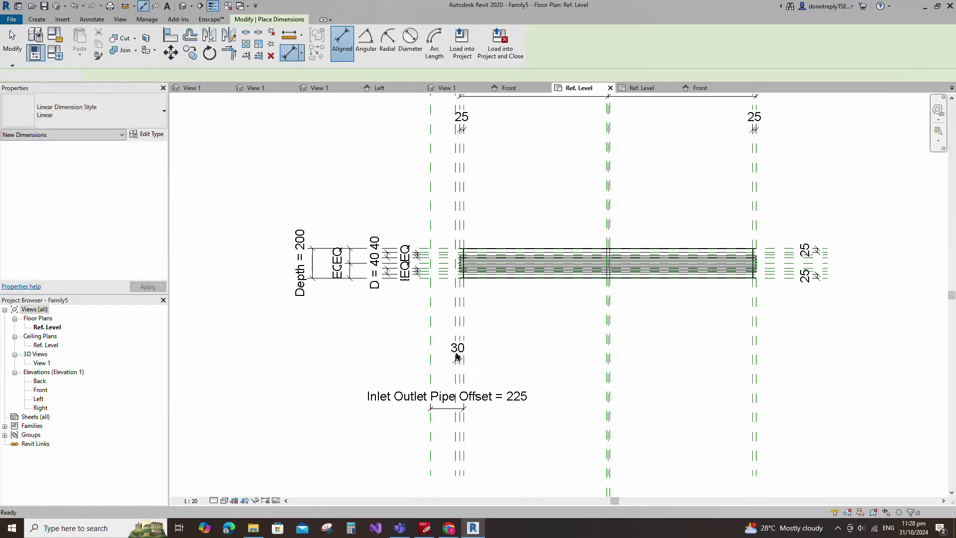
key(Escape)
Step: Label the 30 mm dimension with a new instance parameter A grouped under Constraints
click(436, 42)
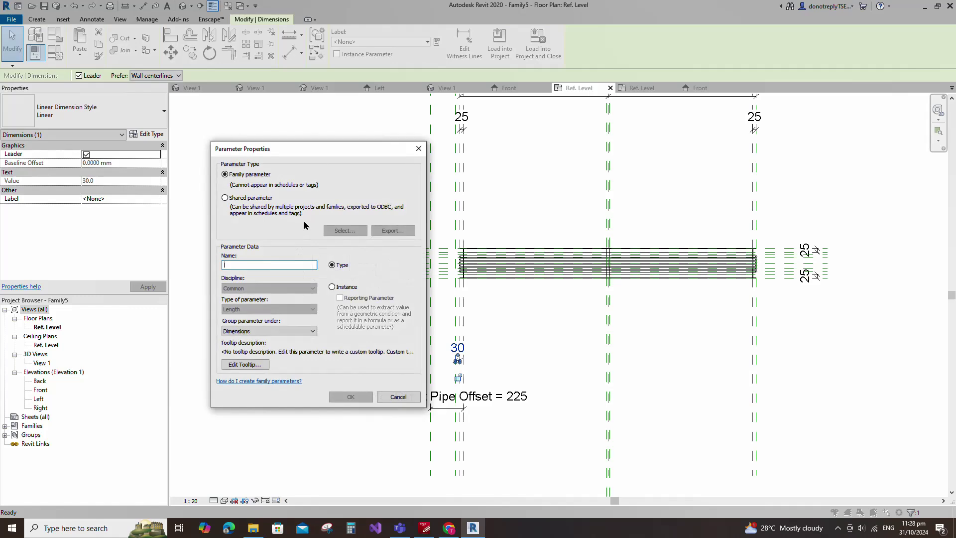
click(312, 331)
click(279, 354)
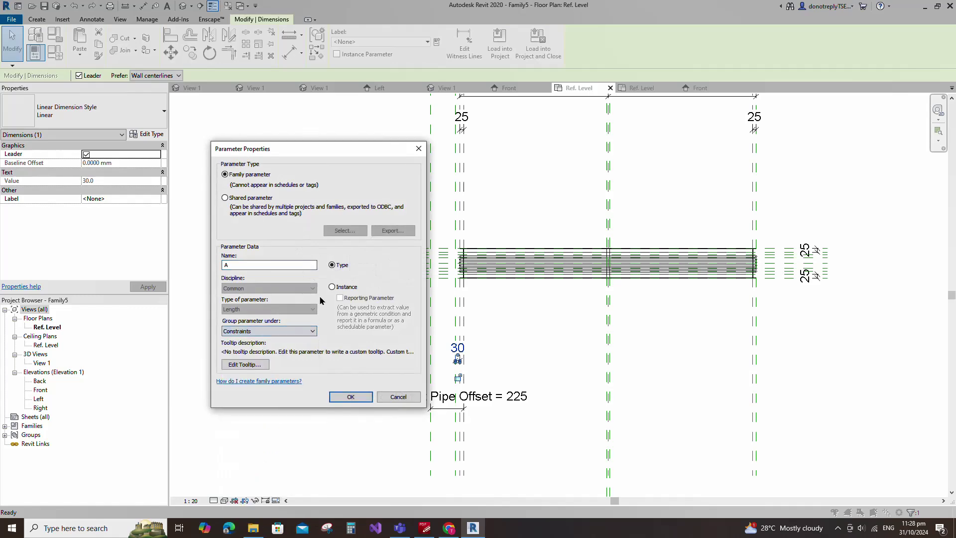
click(331, 286)
click(350, 396)
scroll(576, 303, down, 1)
click(397, 389)
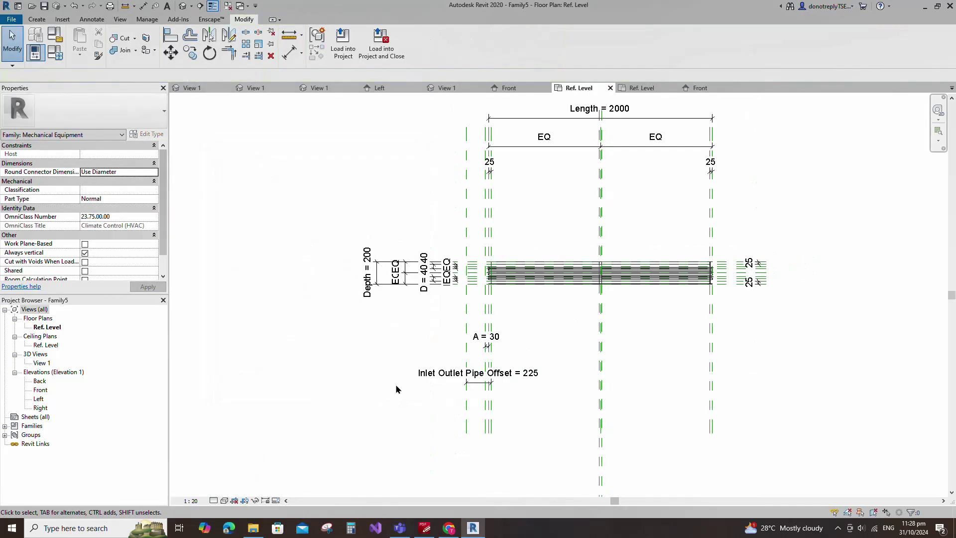
Step: In Family Types, add an instance Length parameter named Inlet Outlet Pipe Diameter under Dimensions
scroll(389, 388, up, 1)
click(55, 52)
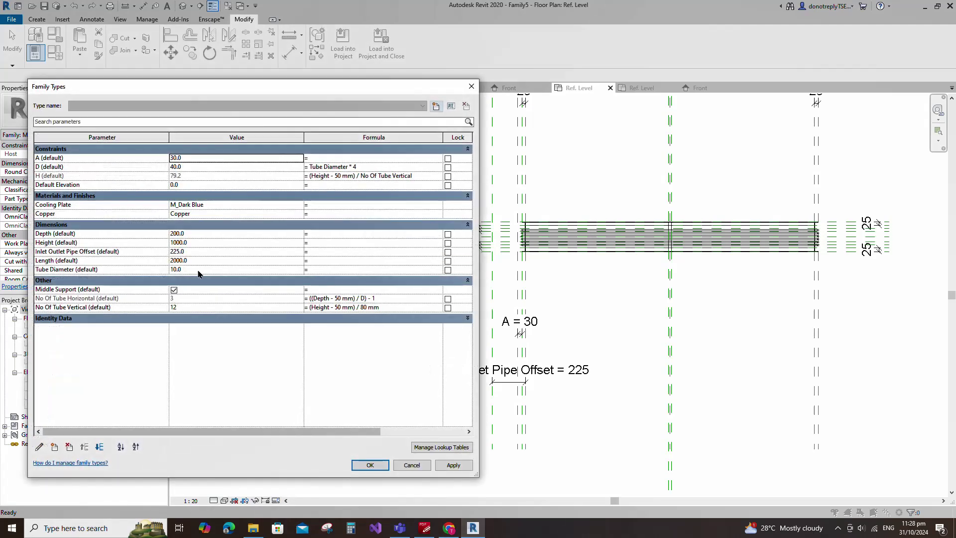
click(54, 446)
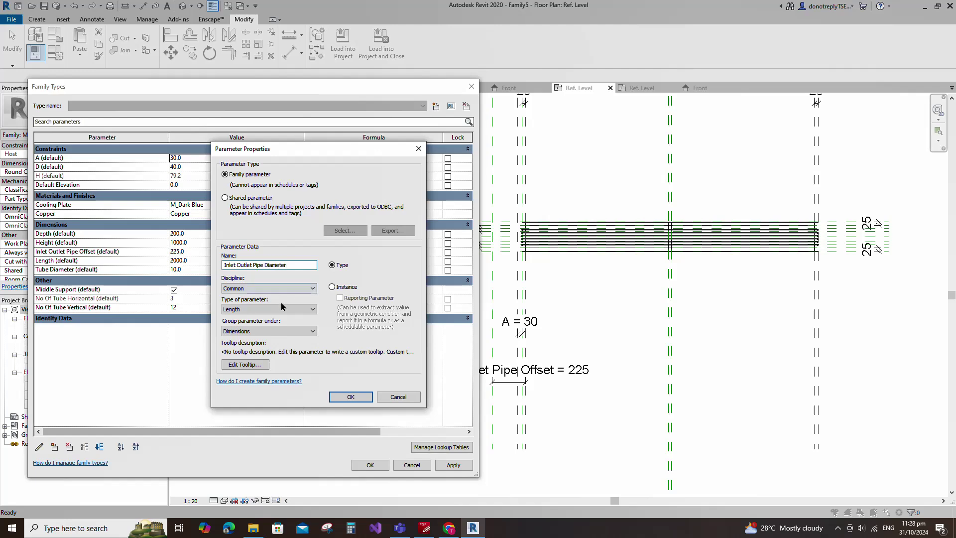
click(350, 397)
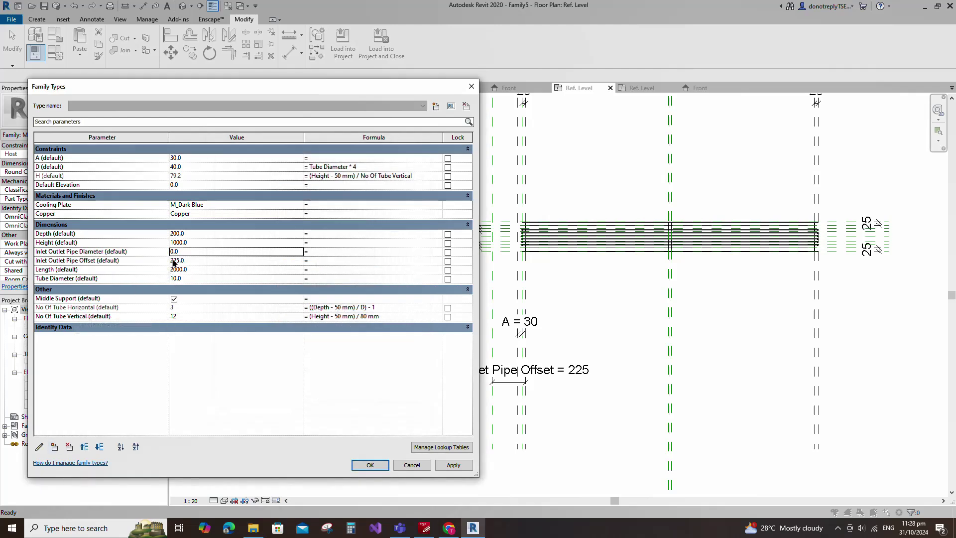
Step: Reorder the Dimensions parameters so that Length comes first and Height second, above Depth
click(61, 269)
click(85, 448)
click(85, 448)
click(85, 448)
click(85, 448)
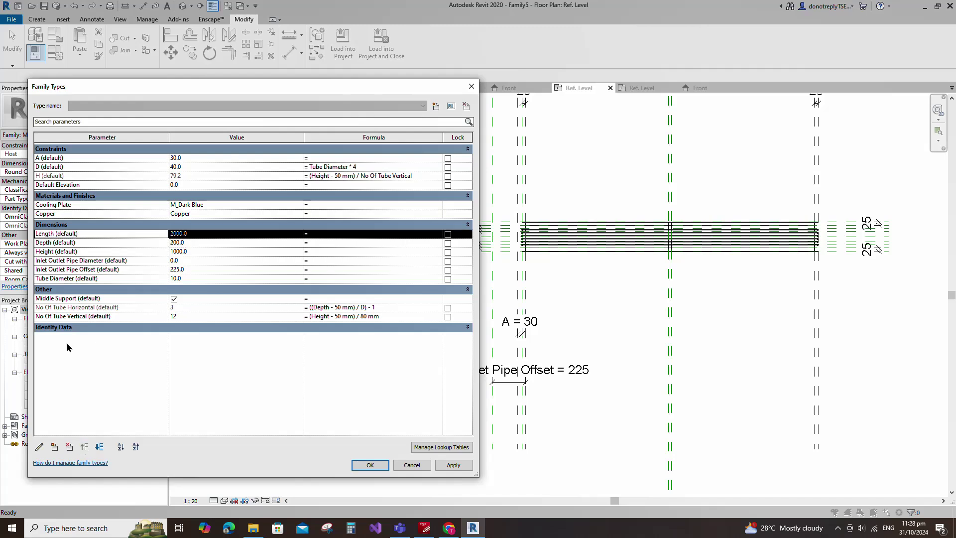
click(53, 251)
click(84, 446)
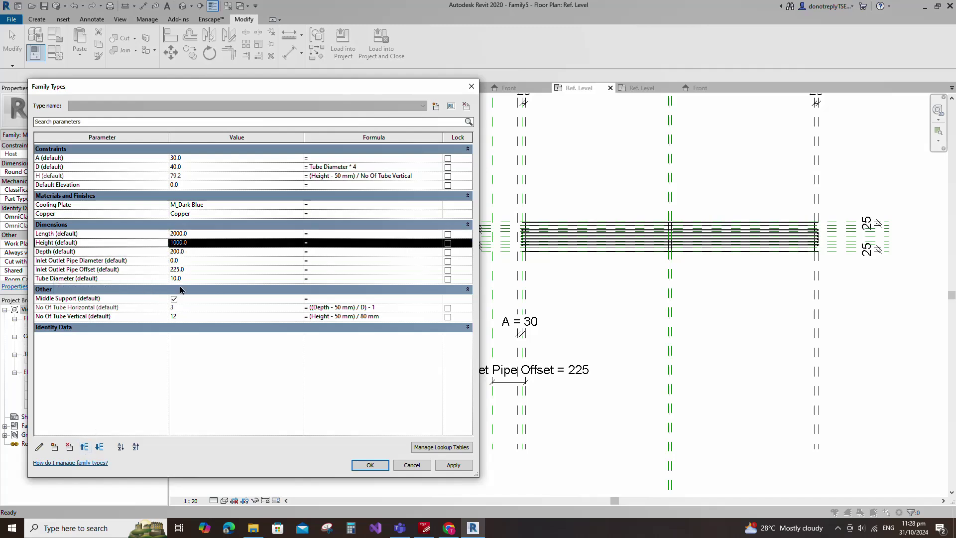
Step: Set Inlet Outlet Pipe Diameter to 40 and give A the formula Inlet Outlet Pipe Diameter - Tube Diameter
click(175, 260)
text(40)
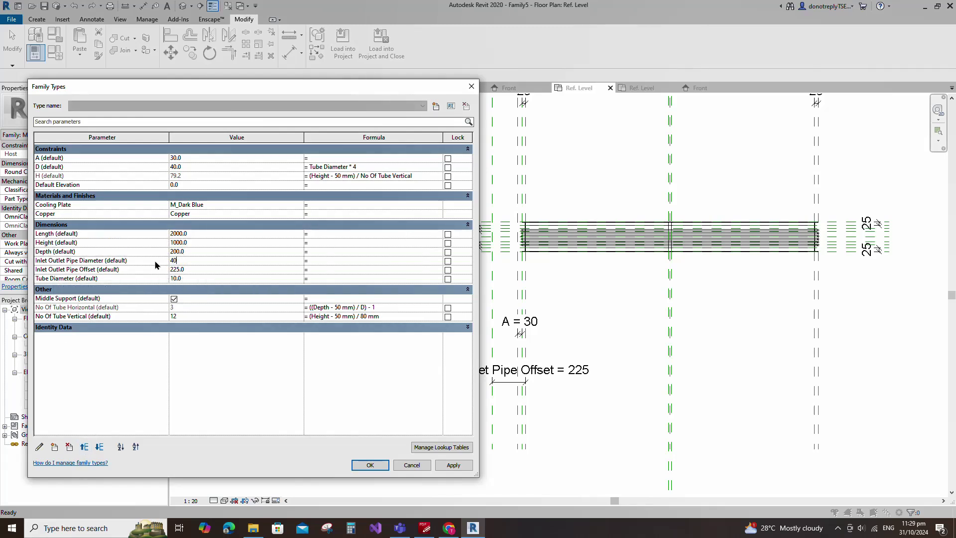
click(453, 466)
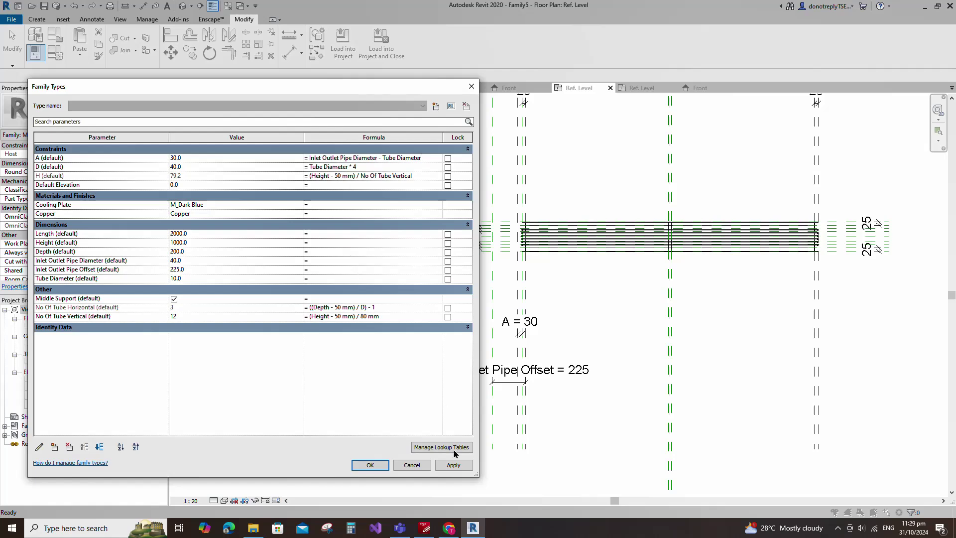
click(369, 465)
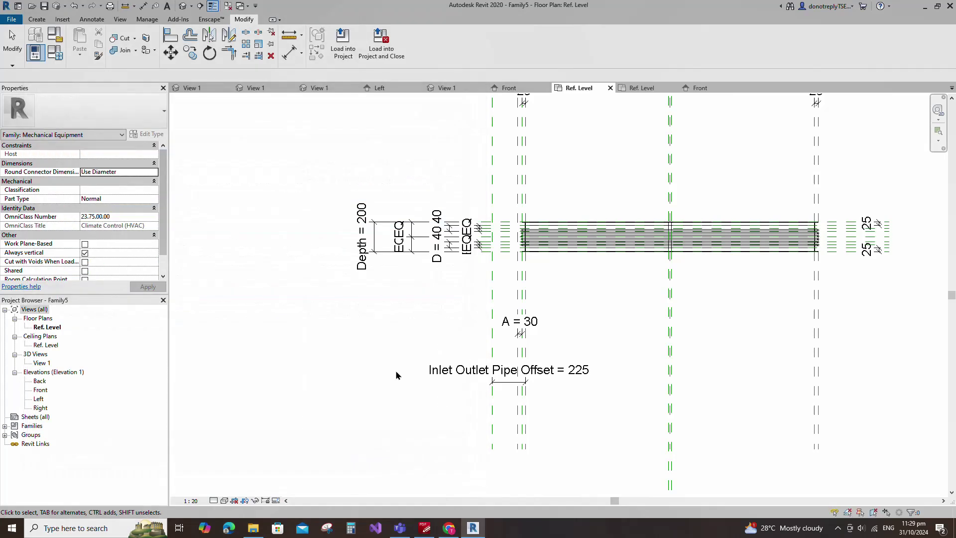
Step: In the Front elevation, add reference planes offset 20 mm inward from the frame's upper and lower inner planes
double_click(40, 390)
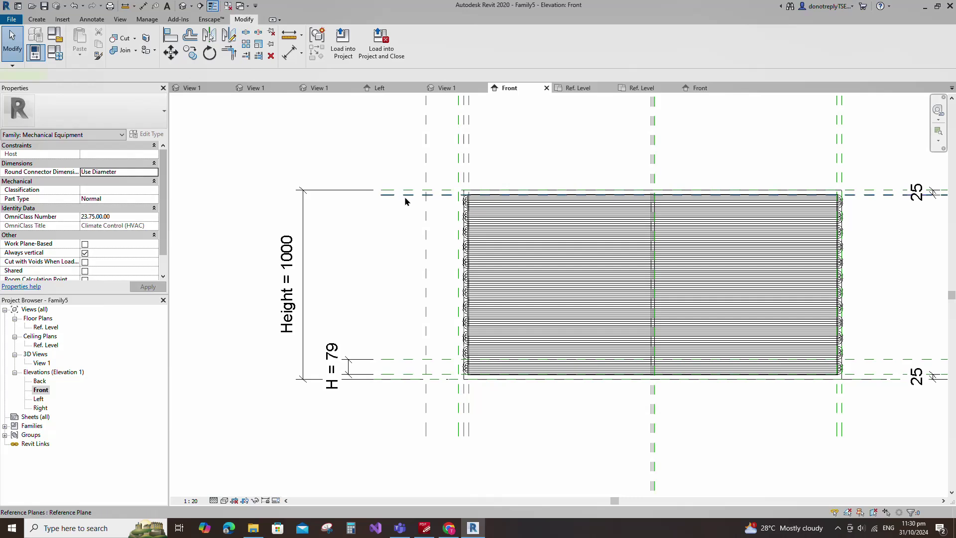
click(405, 201)
key(r)
key(p)
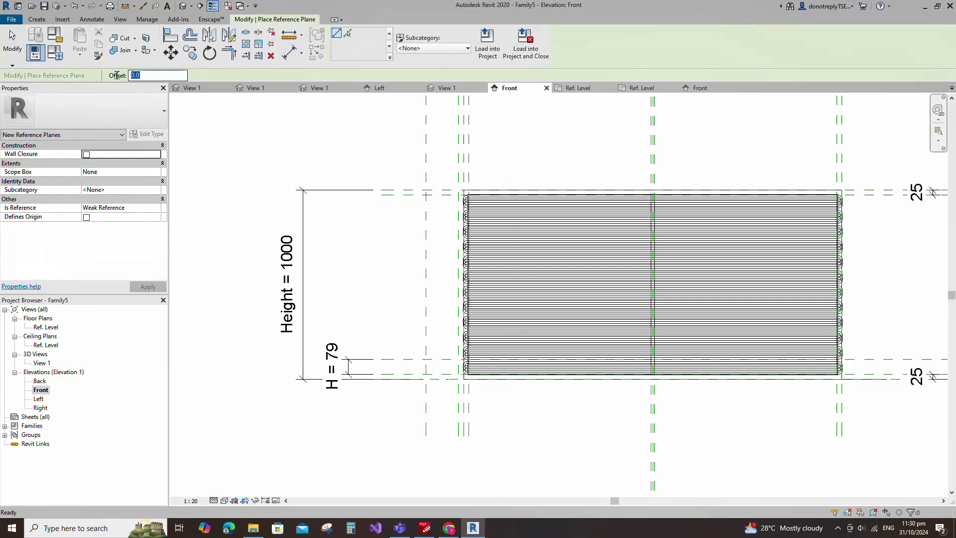
scroll(395, 212, up, 1)
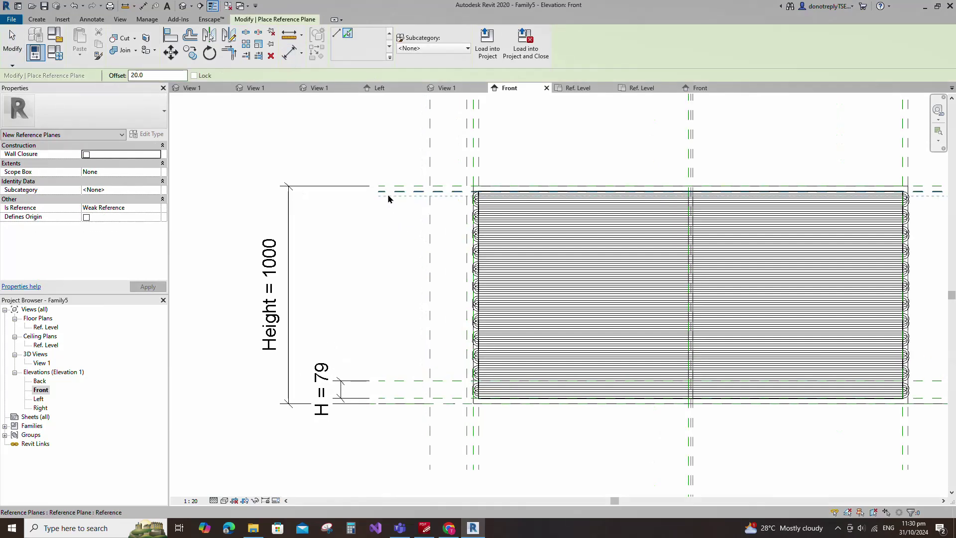
click(388, 197)
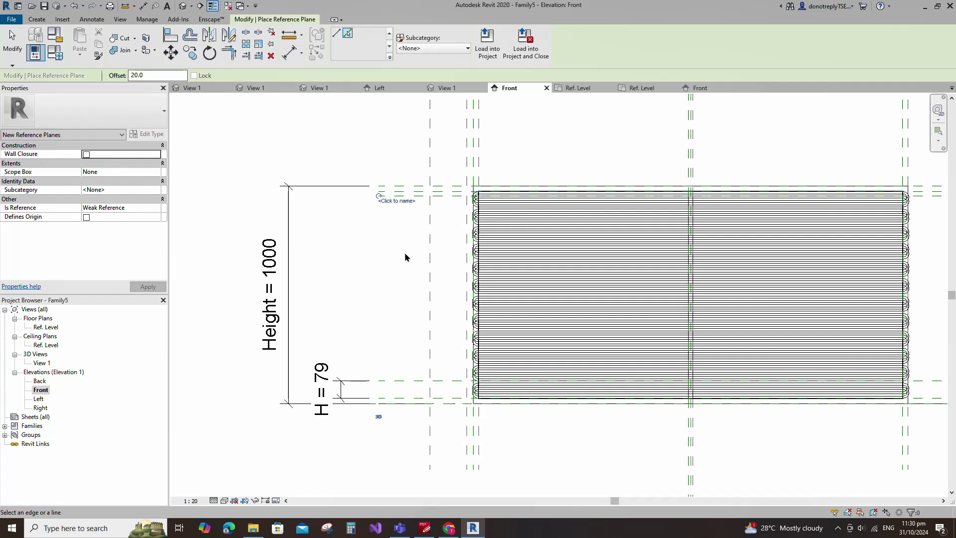
click(395, 397)
Step: Dimension the upper and lower gaps between the frame's inner planes and the newly added reference planes
click(290, 53)
click(383, 191)
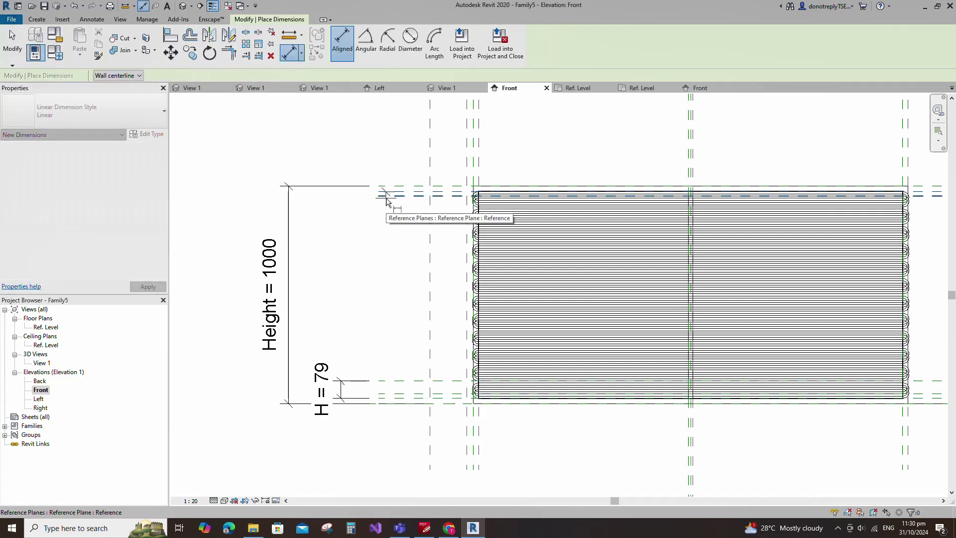
click(383, 196)
click(375, 253)
click(388, 397)
click(387, 393)
click(380, 342)
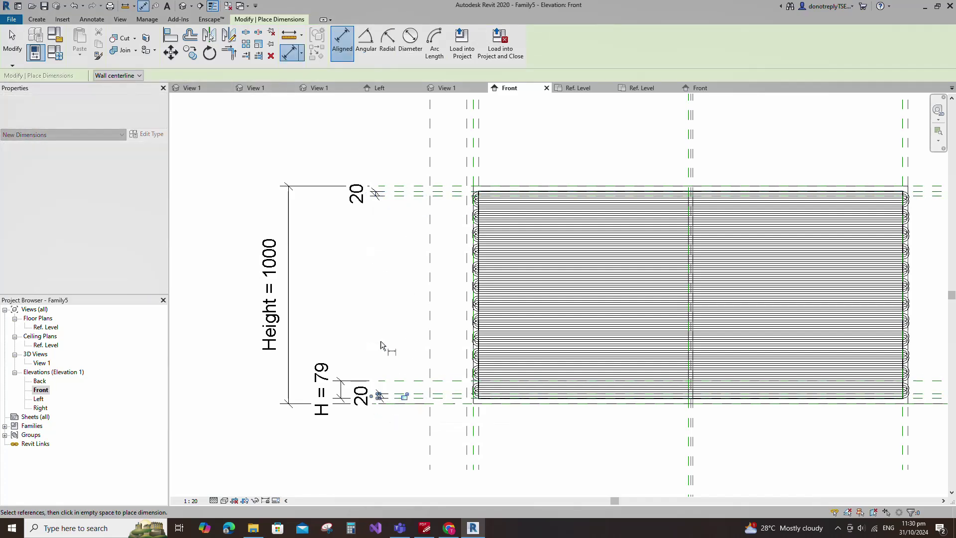
key(Escape)
Step: Label both new gap dimensions with a new instance parameter B grouped under Constraints
click(371, 402)
ctrl+click(357, 194)
click(437, 41)
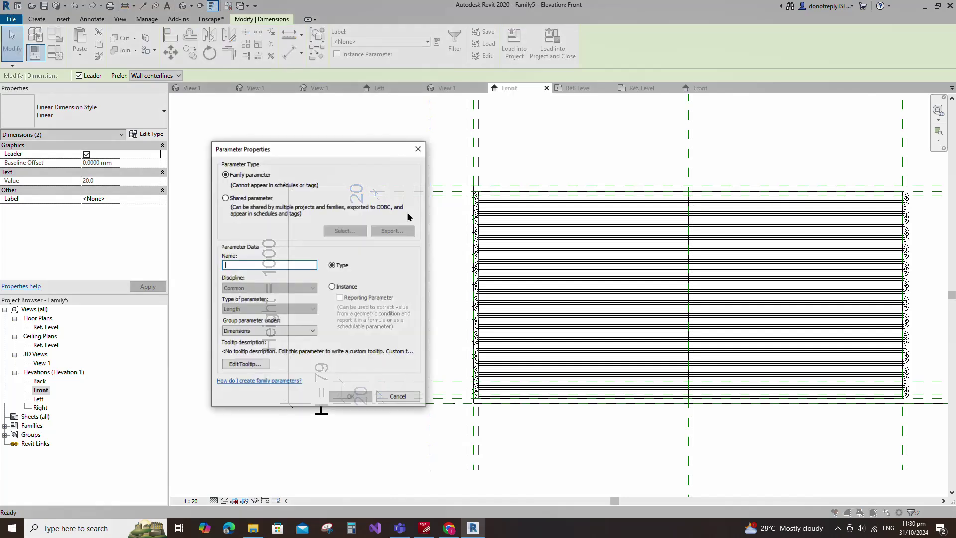
click(282, 331)
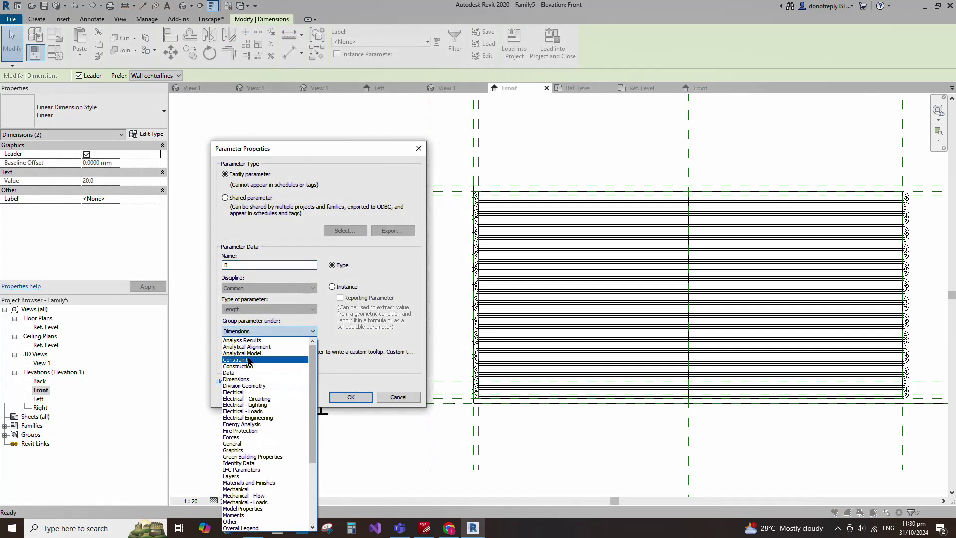
click(250, 360)
click(332, 287)
key(Return)
click(367, 266)
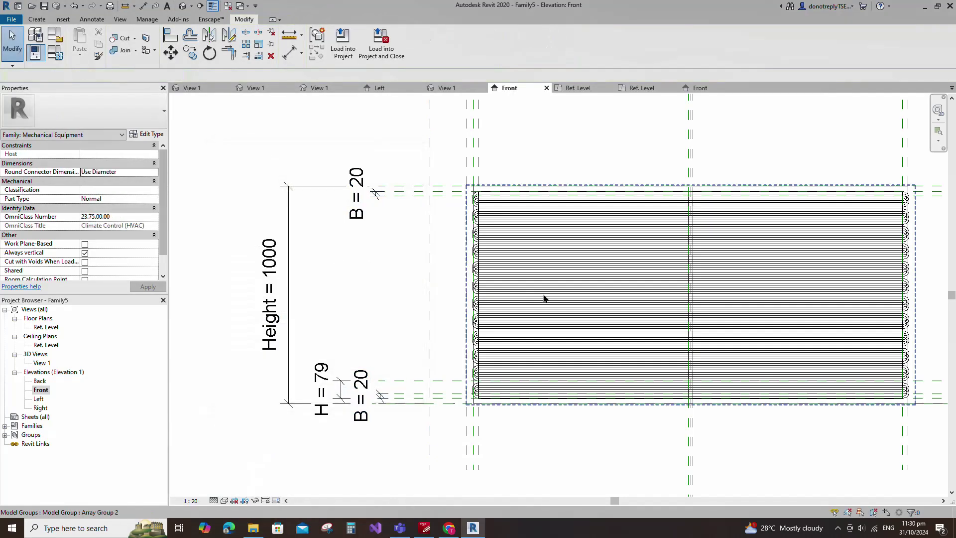
Step: In Family Types, give B the formula Inlet Outlet Pipe Diameter / 2 and apply it
scroll(543, 294, down, 2)
click(55, 53)
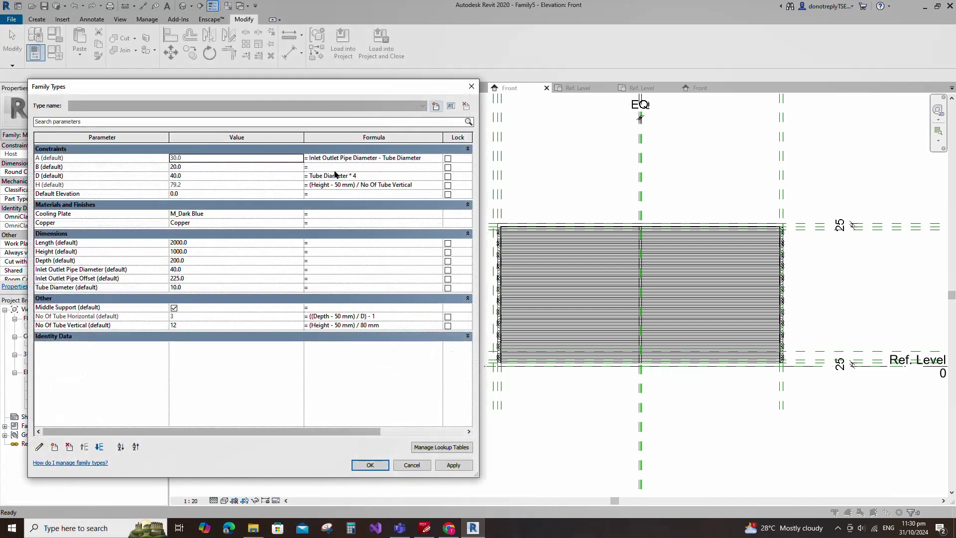
click(311, 168)
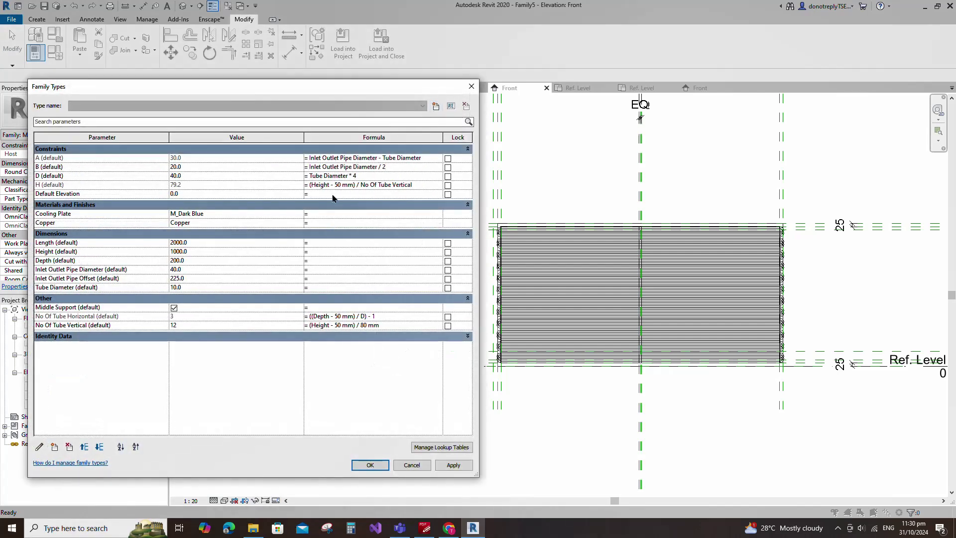
click(448, 469)
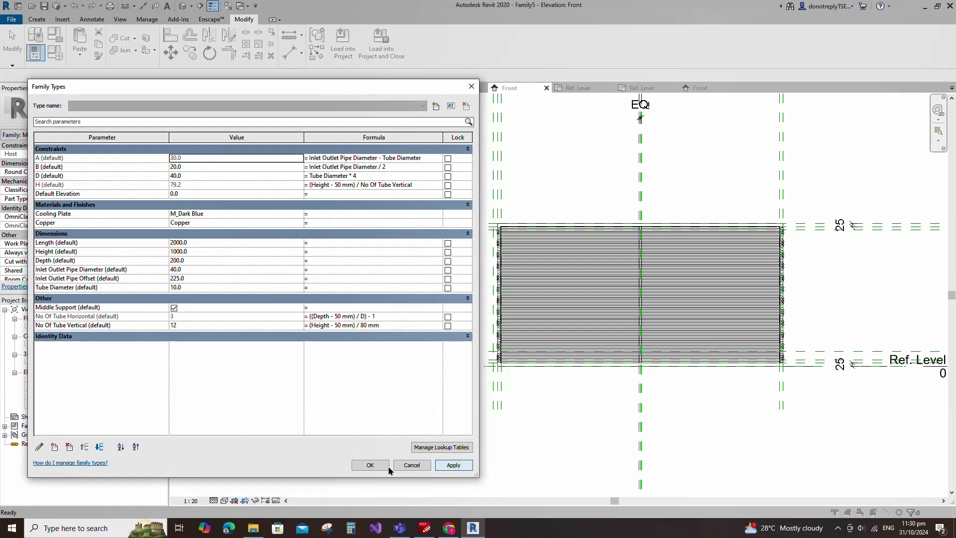
click(370, 465)
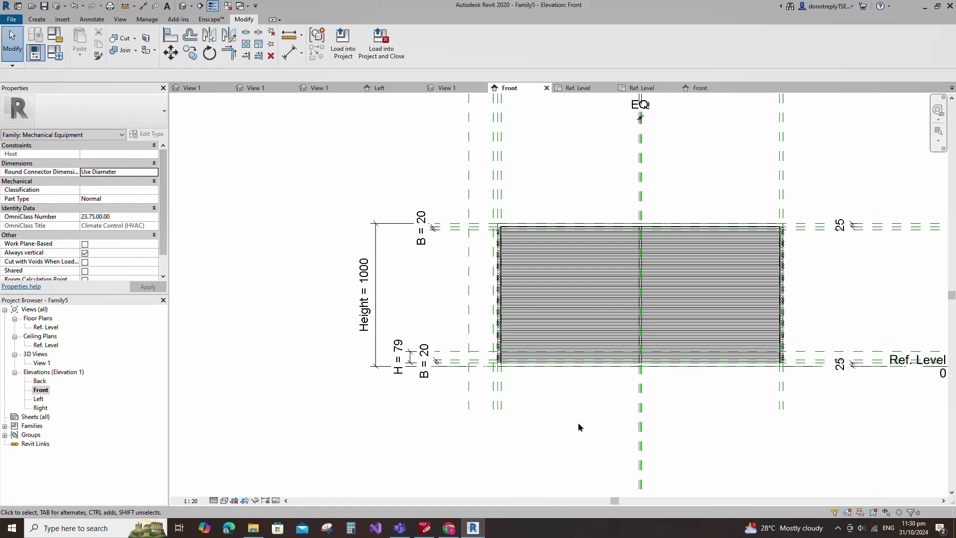
Step: Start a Sweep in the Ref. Level plan, pick the reference plane through the front-most tube row as work plane, and go to the Front elevation
scroll(382, 279, down, 1)
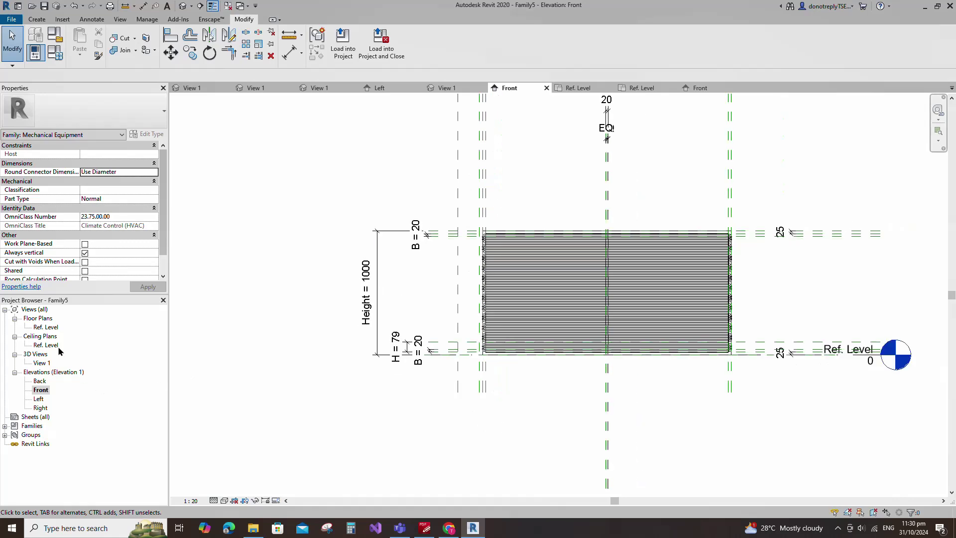
double_click(45, 327)
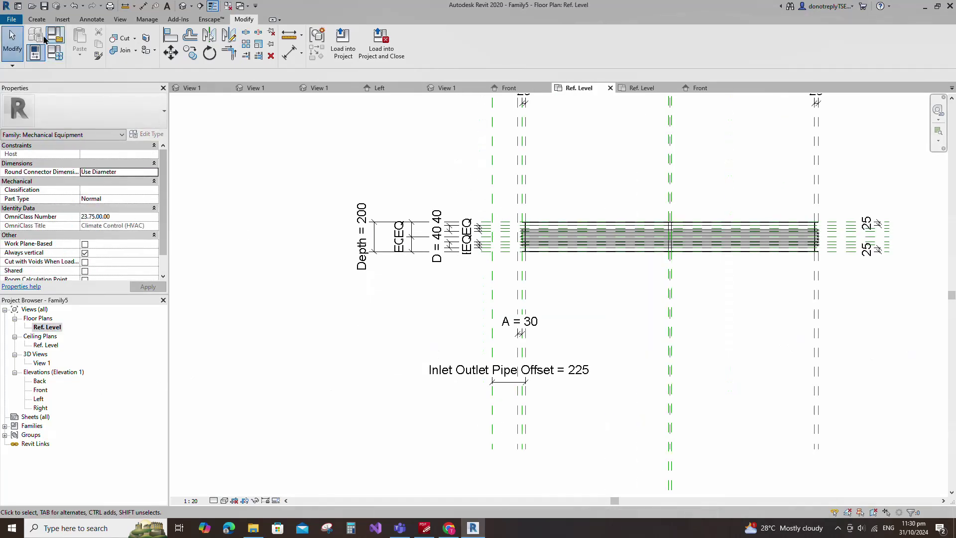
click(37, 20)
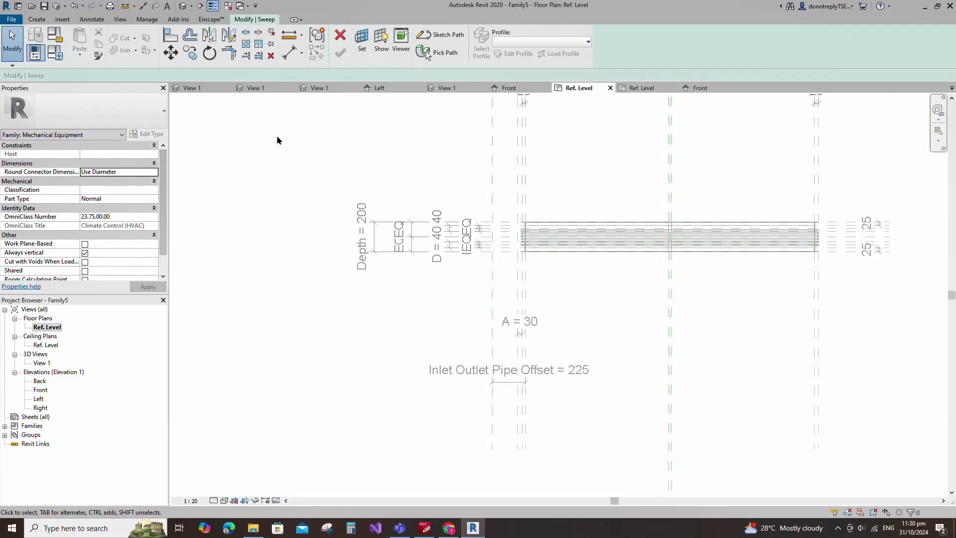
click(362, 42)
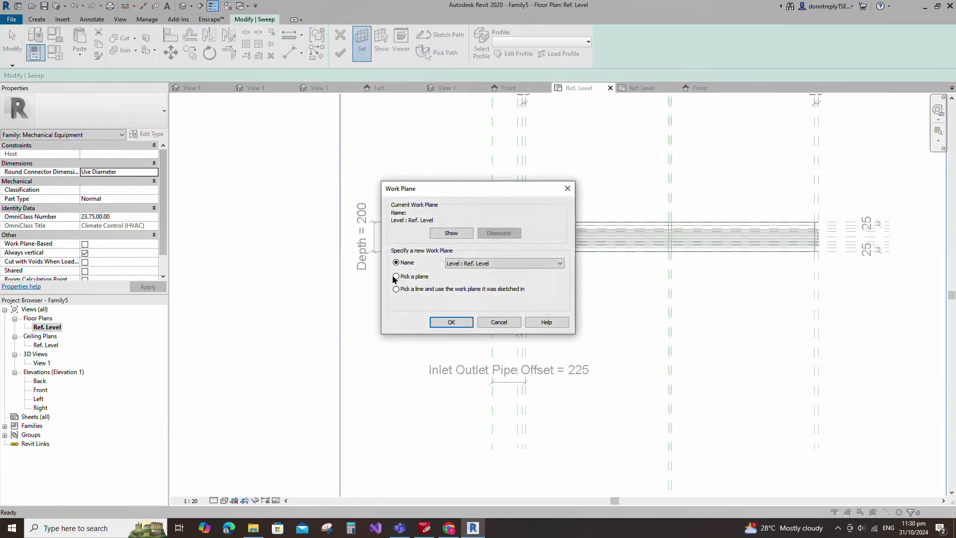
key(Return)
scroll(512, 279, up, 4)
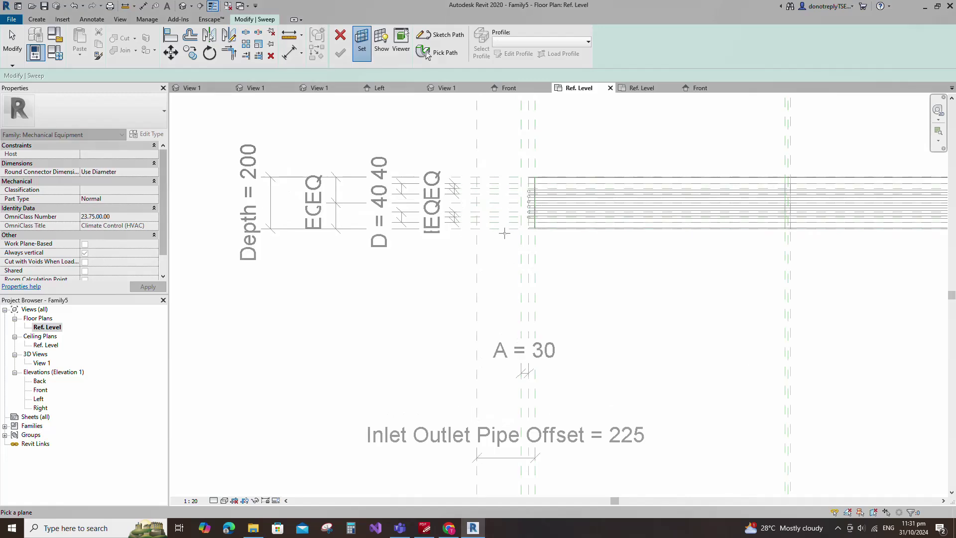
click(519, 268)
double_click(320, 214)
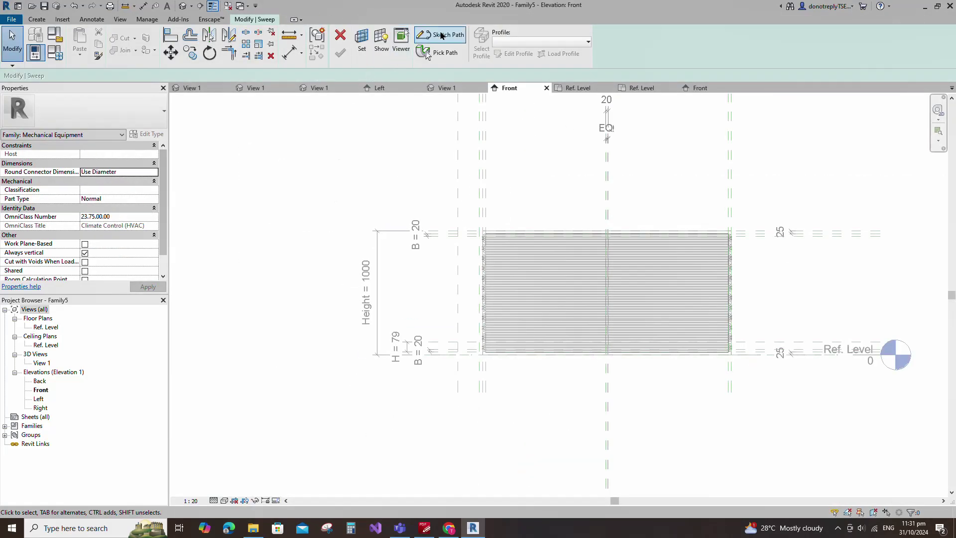
Step: Sketch an L-shaped sweep path from the frame's upper inner plane down plane A to the lower B plane, then outward to the pipe offset plane
click(440, 35)
scroll(502, 278, up, 5)
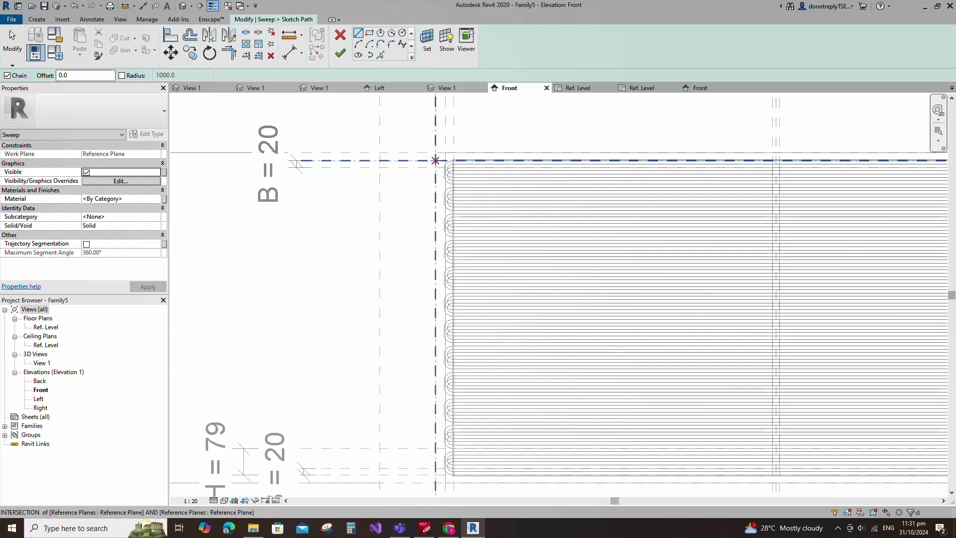
click(435, 160)
scroll(448, 279, down, 2)
scroll(438, 418, up, 1)
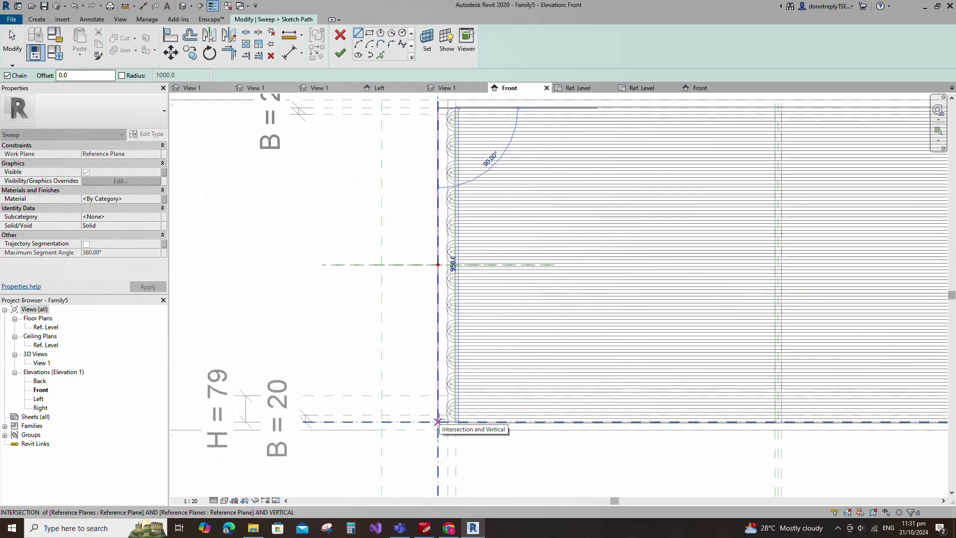
click(438, 415)
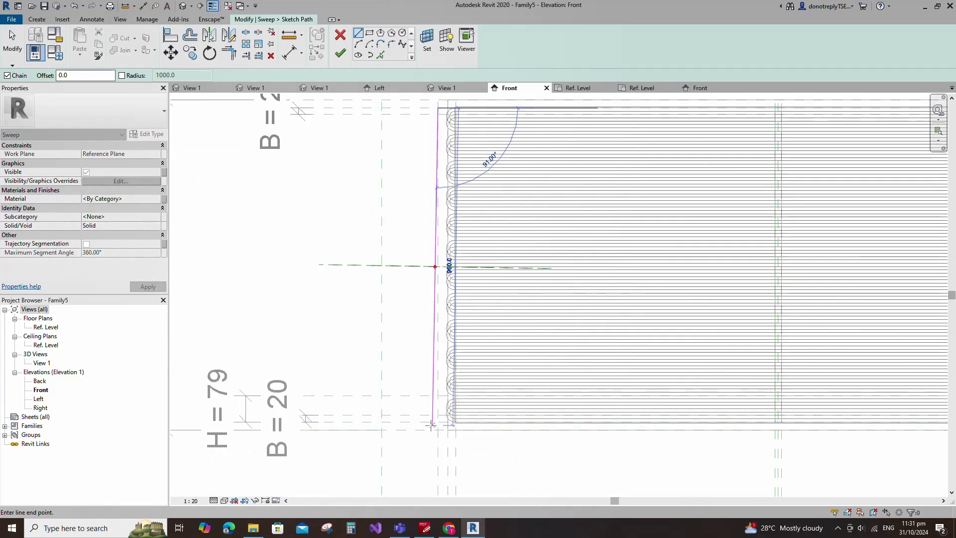
click(381, 415)
scroll(384, 394, down, 2)
key(Escape)
key(Escape)
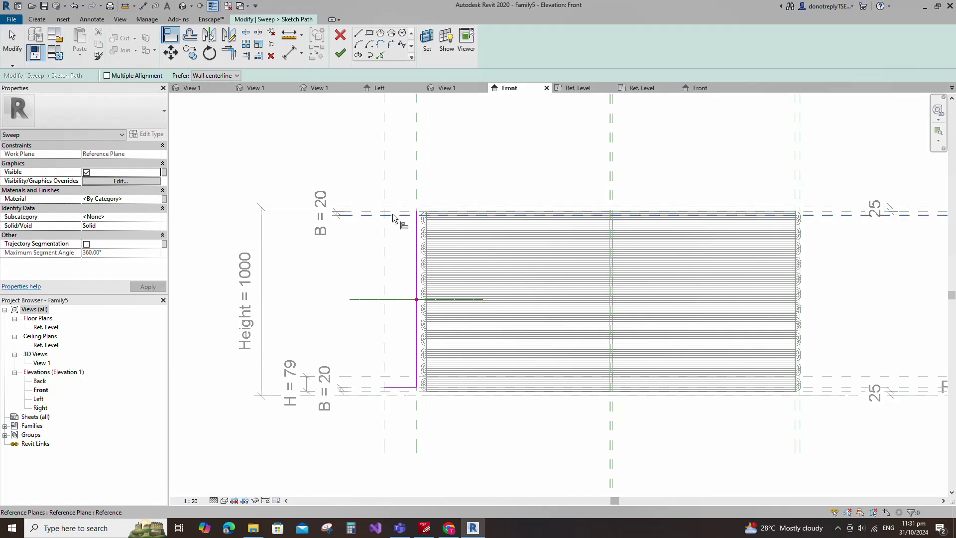
Step: Align and lock the path's lines and endpoints to their reference planes, and finish the path
click(392, 212)
click(416, 212)
click(660, 194)
click(418, 165)
click(416, 286)
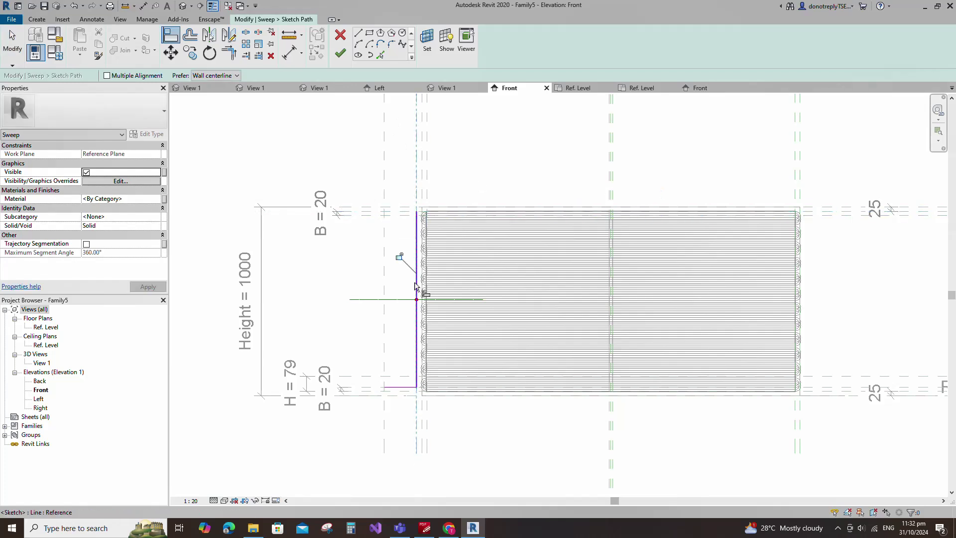
click(369, 387)
click(390, 387)
click(660, 370)
click(383, 421)
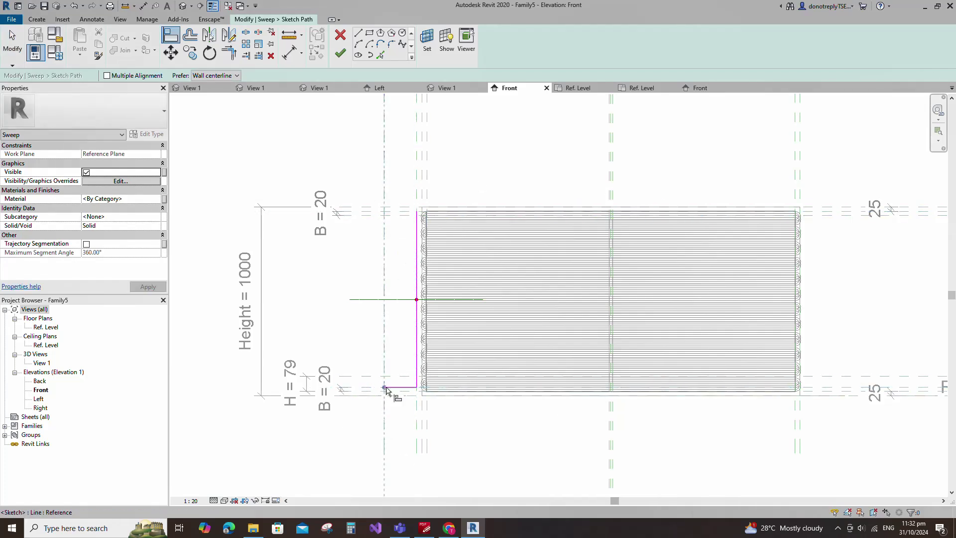
click(340, 53)
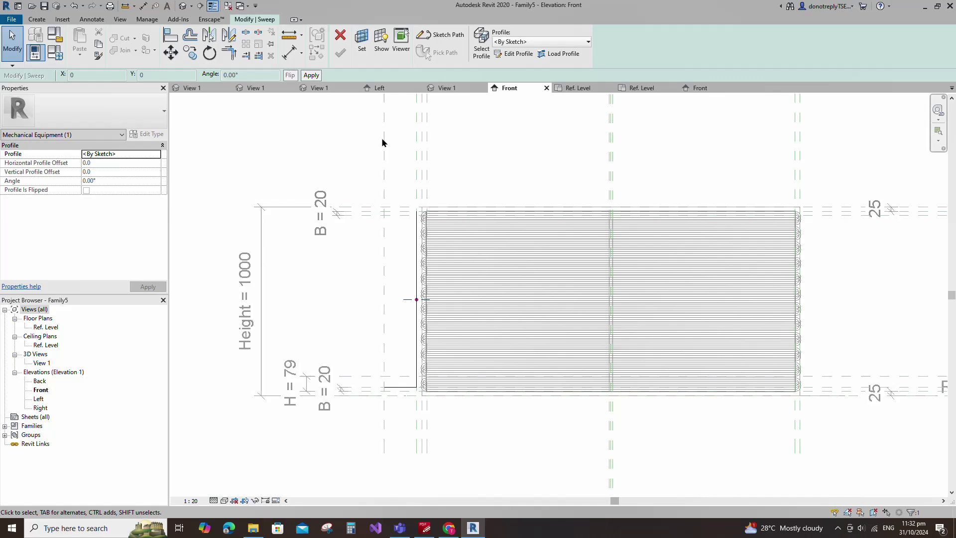
Step: Edit the sweep profile in the Ref. Level plan and draw a 20 mm radius circle centred on the path
click(509, 54)
click(365, 386)
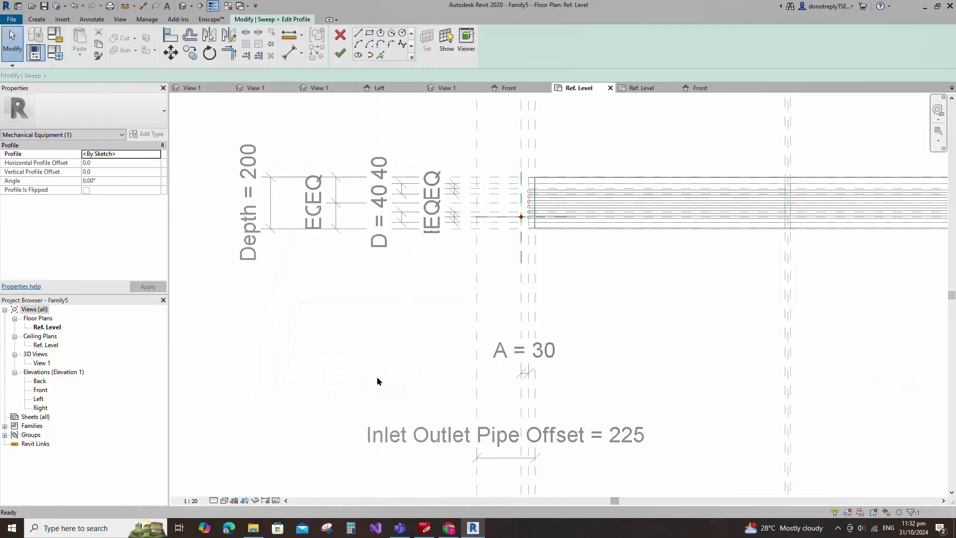
click(402, 33)
scroll(468, 172, up, 3)
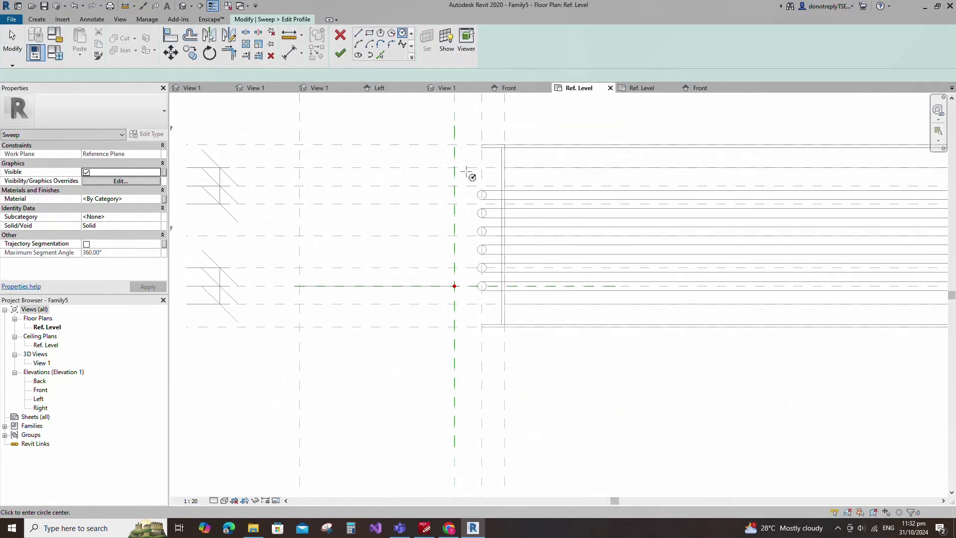
click(454, 285)
text(20)
key(Return)
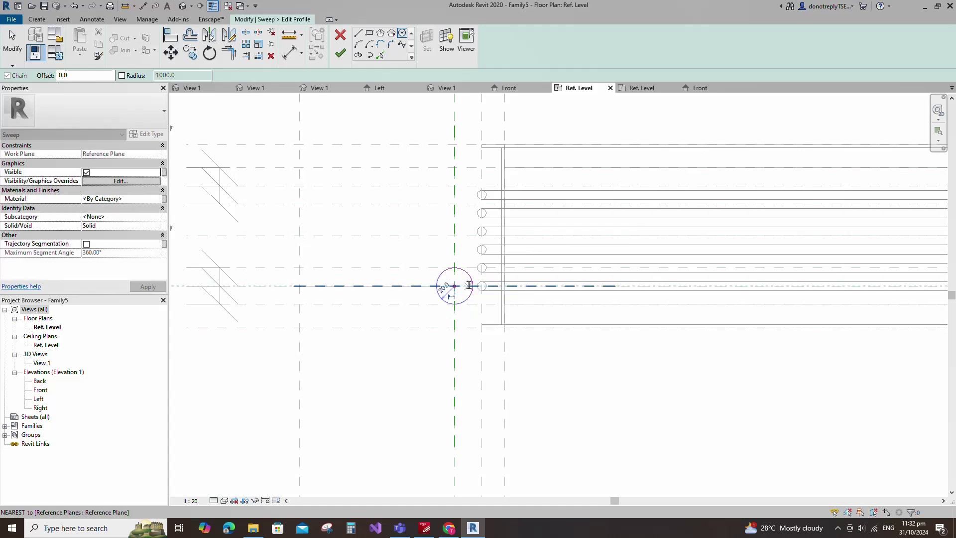
scroll(468, 305, down, 1)
key(Escape)
key(Escape)
Step: Show the profile circle's center mark, and align and lock its centre to the reference planes in both directions
click(452, 304)
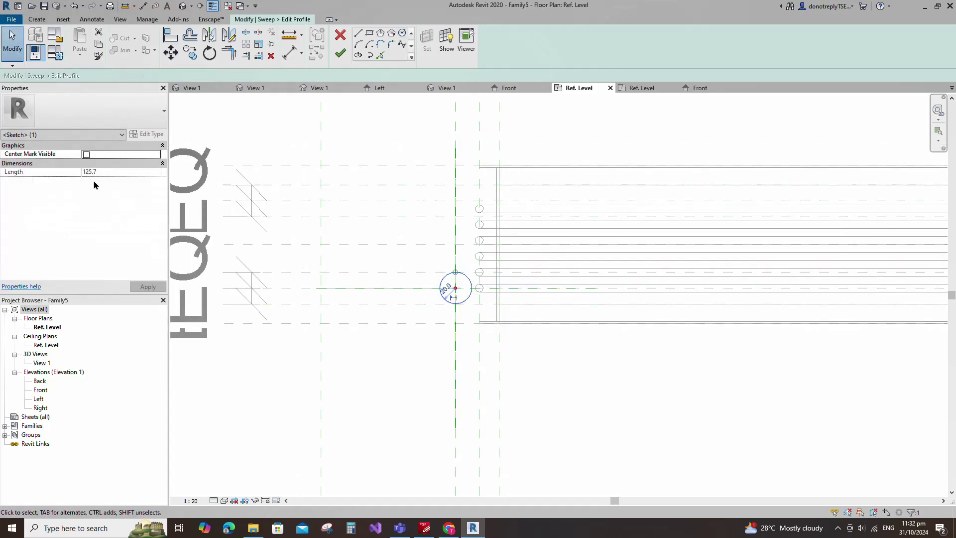
key(a)
key(l)
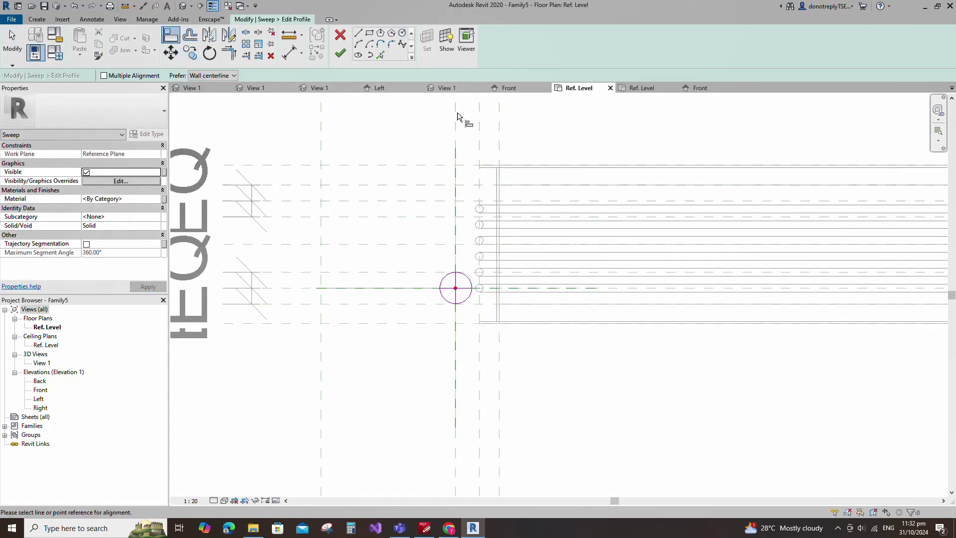
click(473, 315)
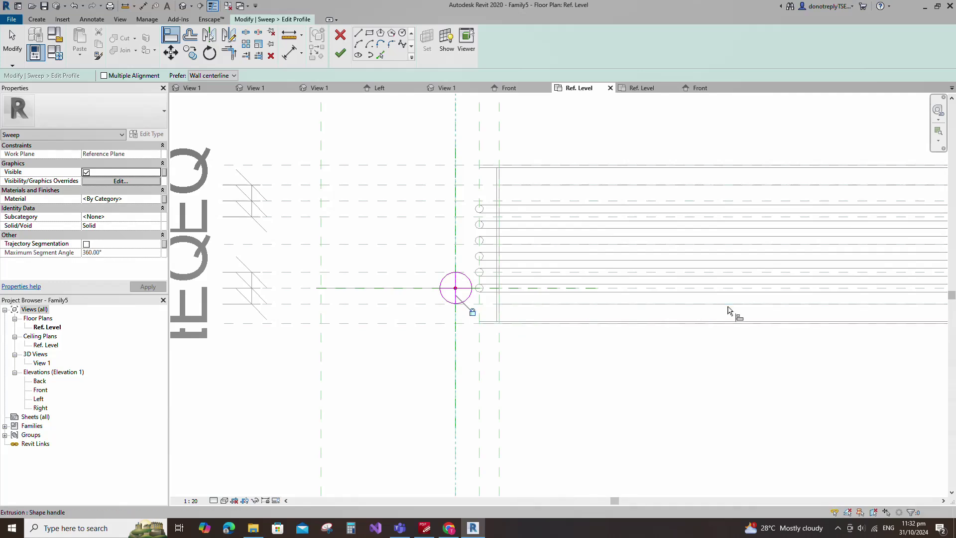
click(737, 290)
click(466, 290)
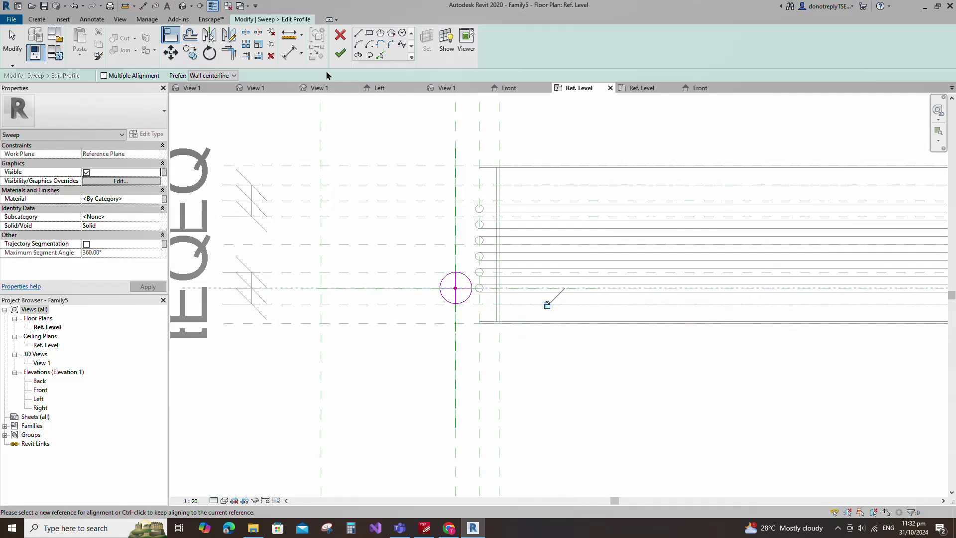
Step: Add a diameter dimension to the profile circle and label it with Inlet Outlet Pipe Diameter
click(301, 53)
click(318, 132)
click(468, 279)
click(519, 258)
key(Escape)
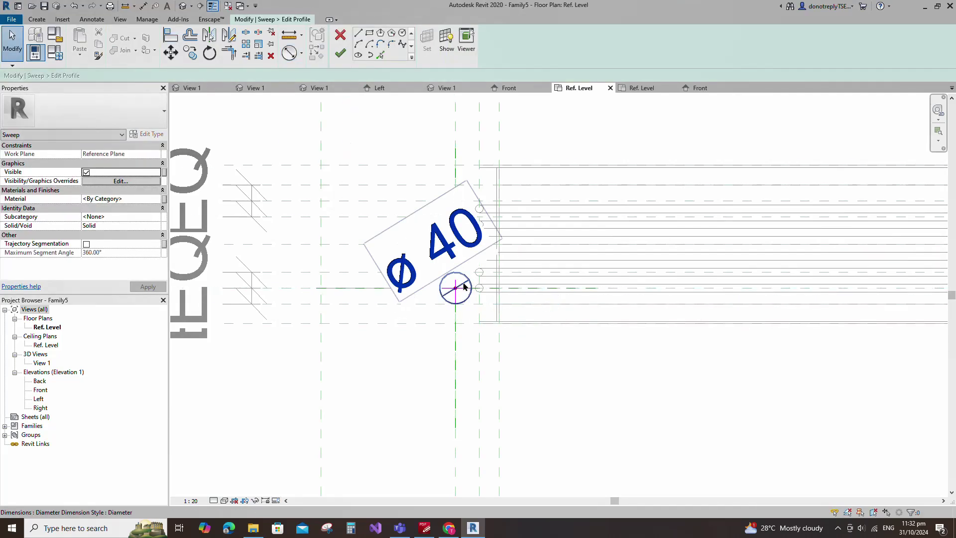
click(157, 190)
scroll(117, 234, down, 1)
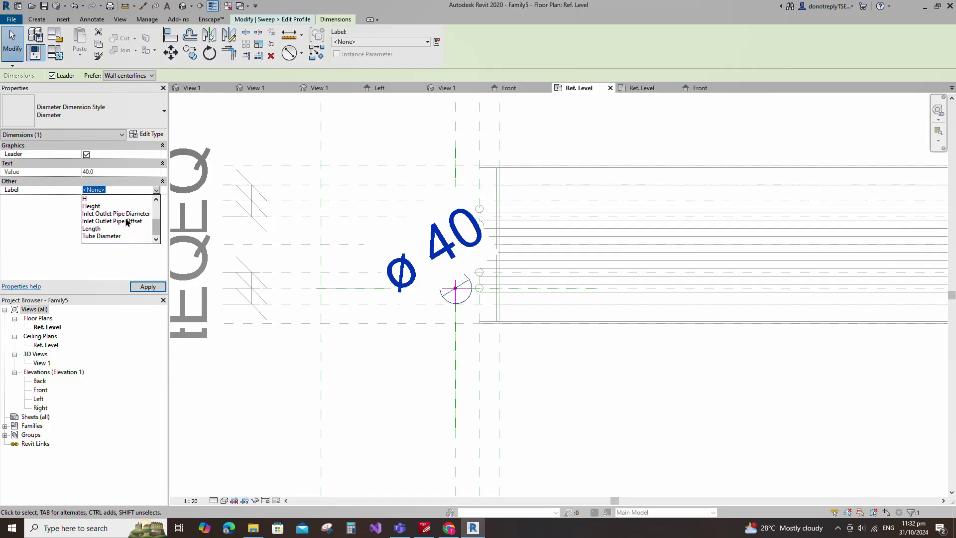
click(125, 215)
click(351, 190)
Step: Finish the profile and the sweep, and inspect the new pipe in the 3D view
scroll(349, 188, down, 1)
scroll(348, 192, down, 2)
click(340, 52)
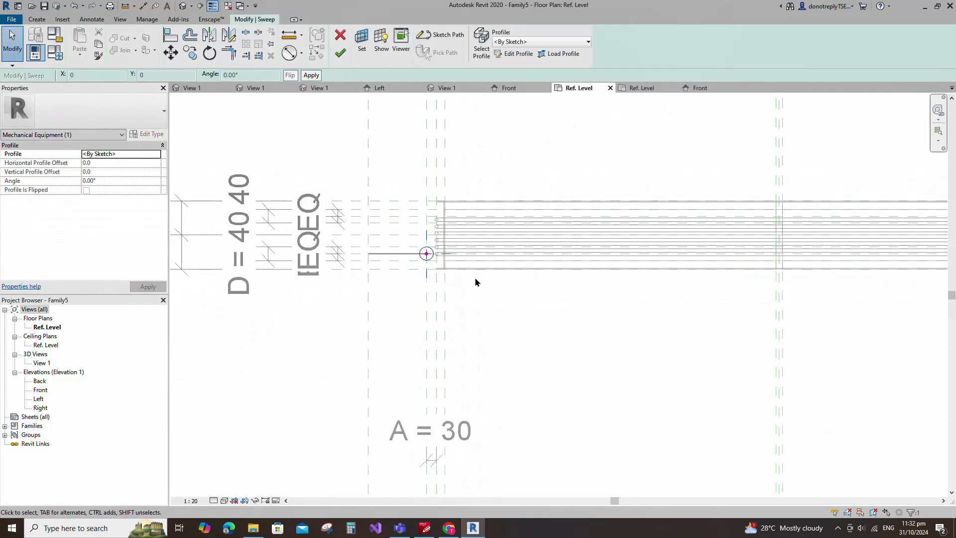
click(340, 53)
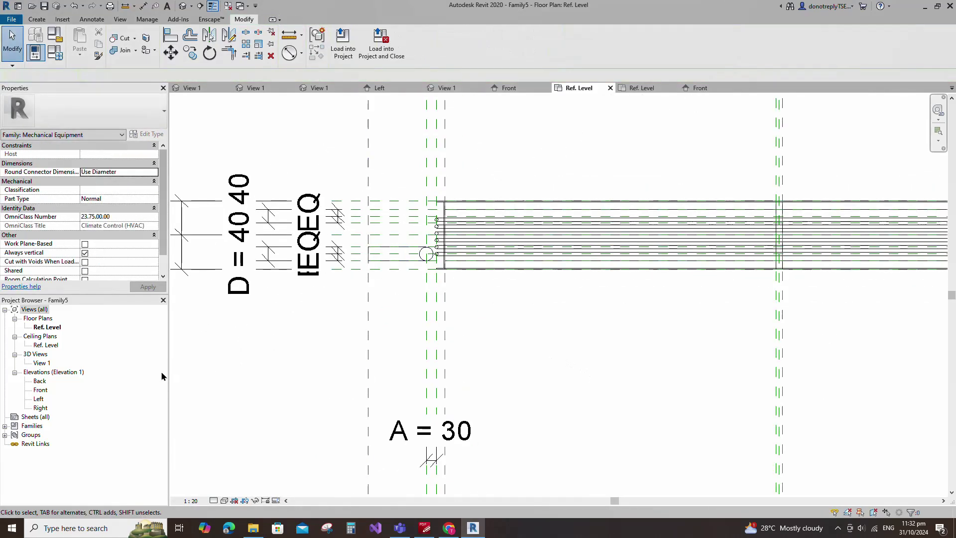
double_click(41, 363)
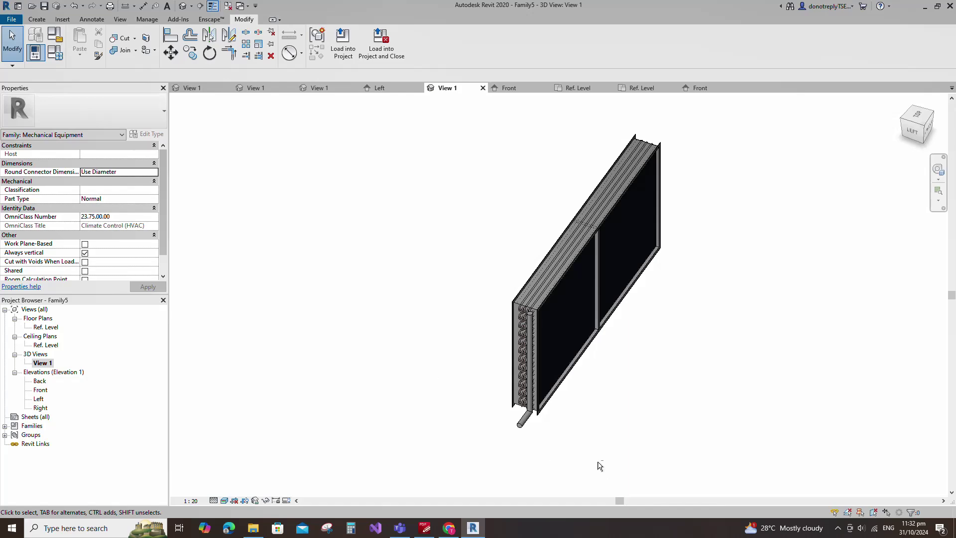
shift+middle_drag(599, 466, 567, 443)
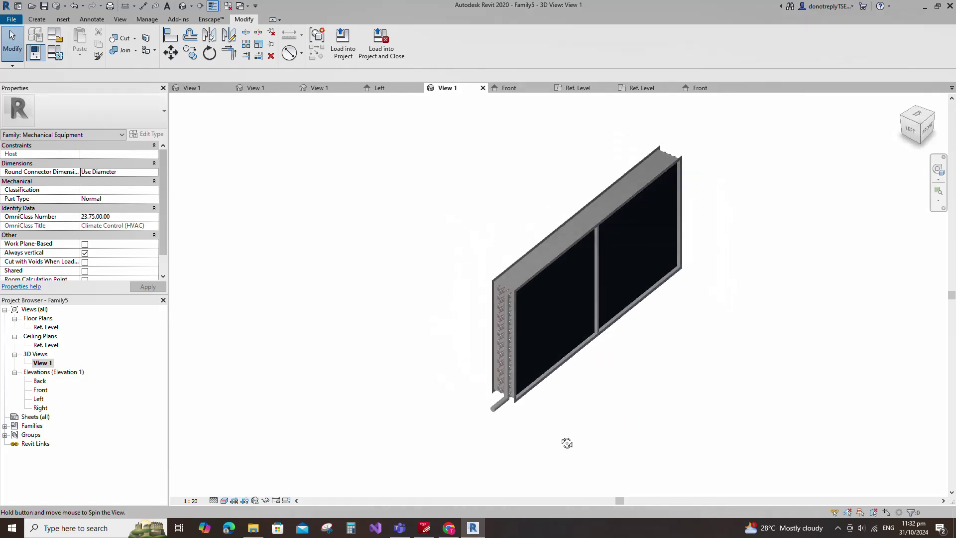
Step: Start a second sweep from the Ref. Level plan, set its work plane to the rear pipe's reference plane, and open the Front elevation
double_click(52, 330)
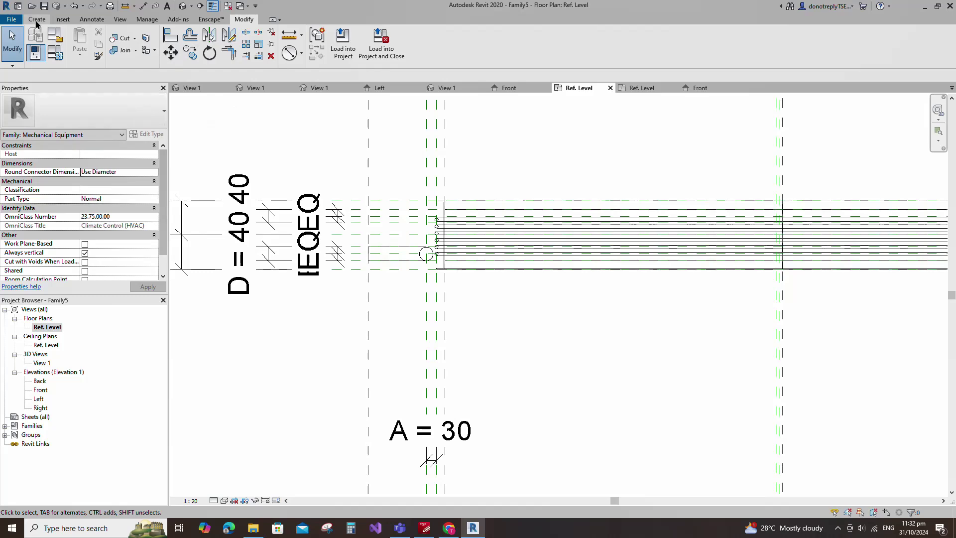
click(36, 20)
click(148, 44)
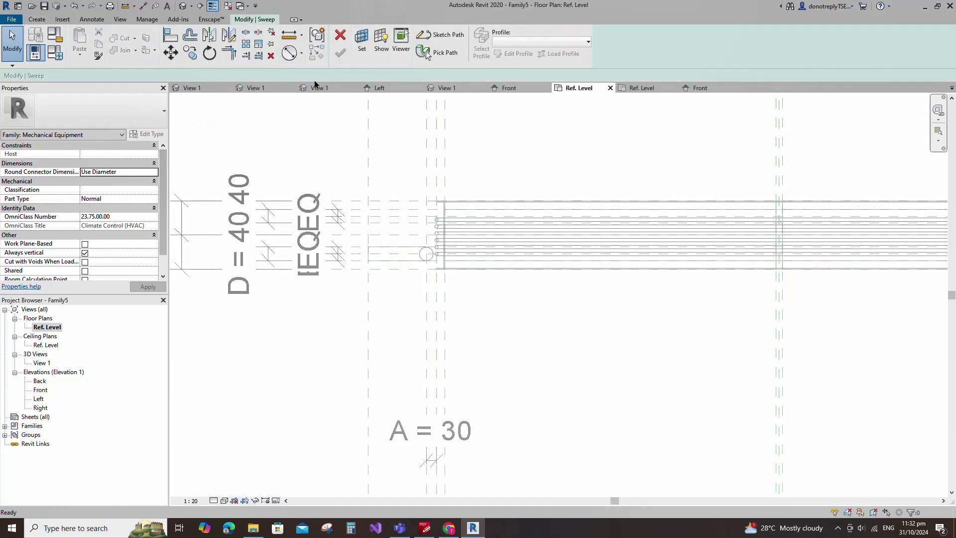
click(362, 39)
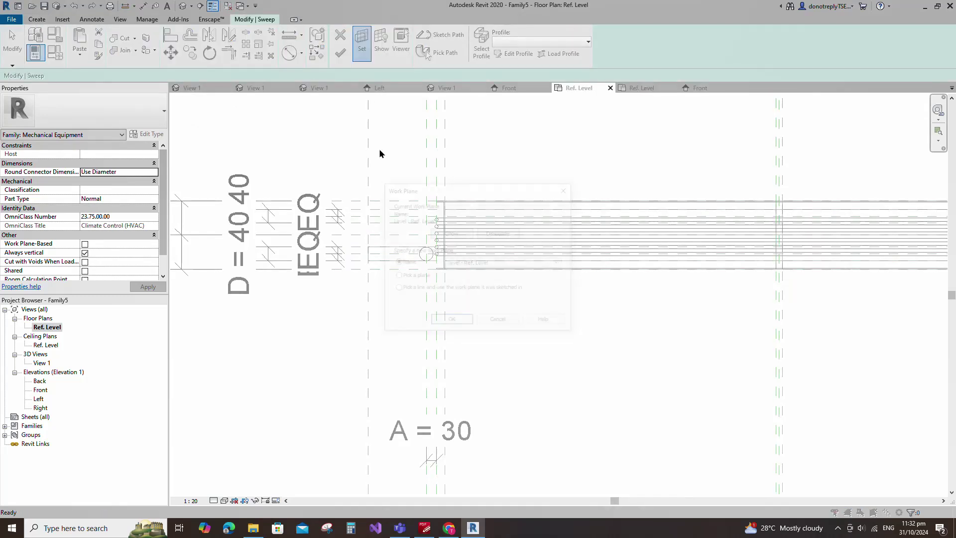
click(450, 322)
scroll(421, 283, up, 2)
click(431, 228)
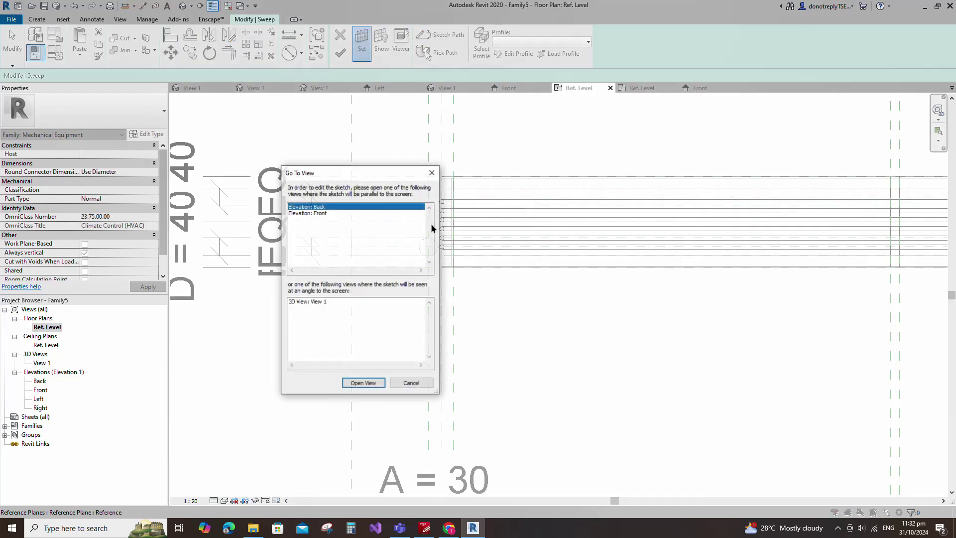
click(319, 212)
click(363, 384)
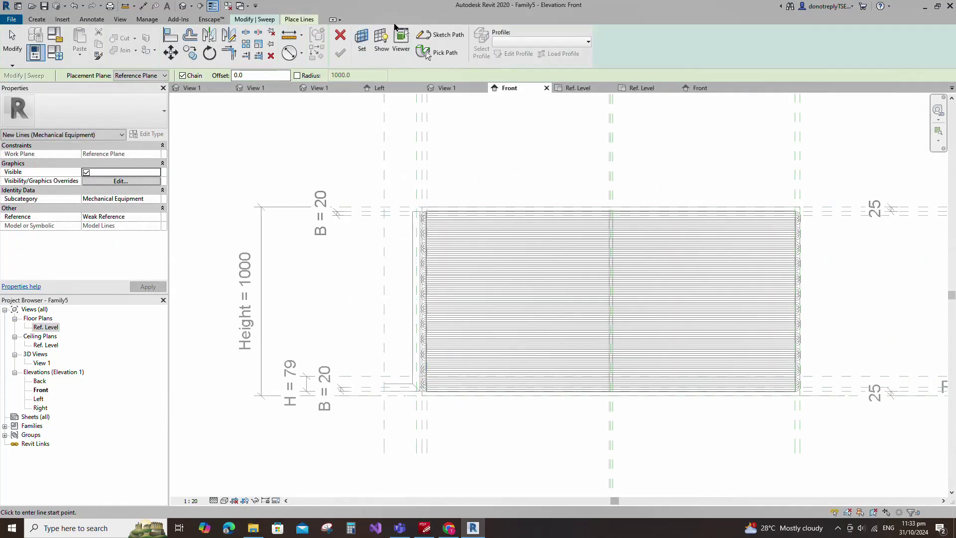
Step: Sketch the sweep path up from the lower pipe reference planes' intersection to the upper B plane, then outward to the pipe offset plane
scroll(444, 412, up, 2)
click(421, 391)
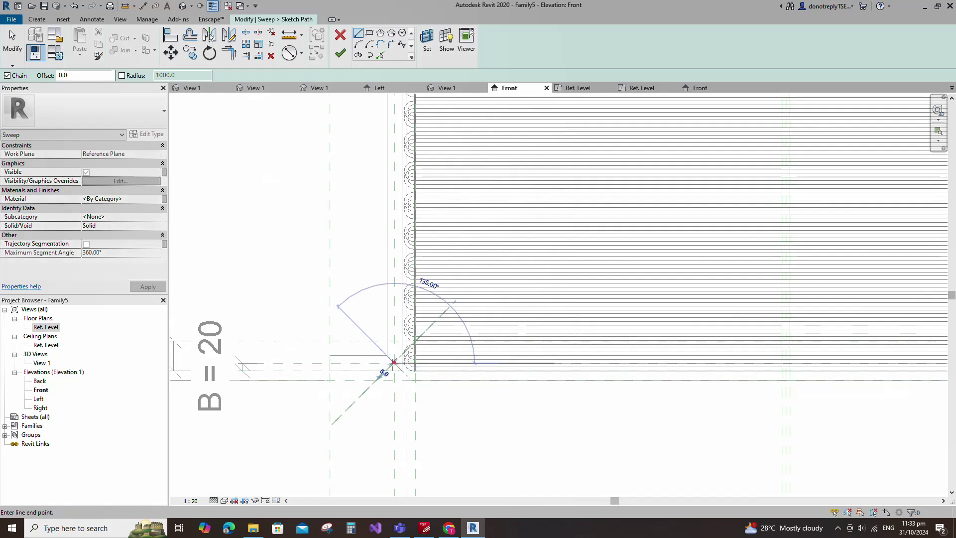
scroll(421, 390, down, 2)
scroll(421, 348, up, 4)
click(396, 164)
click(321, 163)
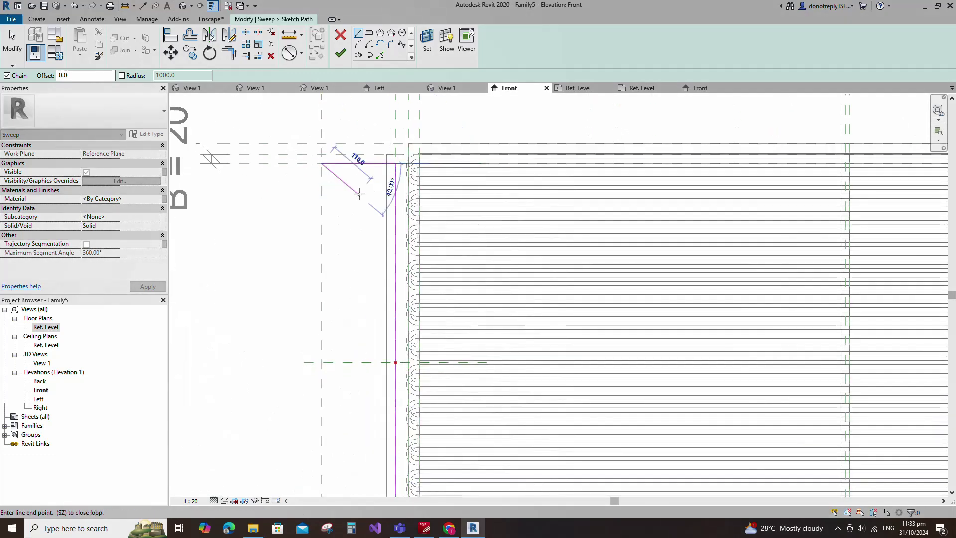
scroll(369, 209, down, 2)
key(Escape)
key(Escape)
Step: Align and lock the path's horizontal segment and its ends to the reference planes, and finish the path
click(170, 35)
click(338, 149)
click(338, 180)
click(354, 312)
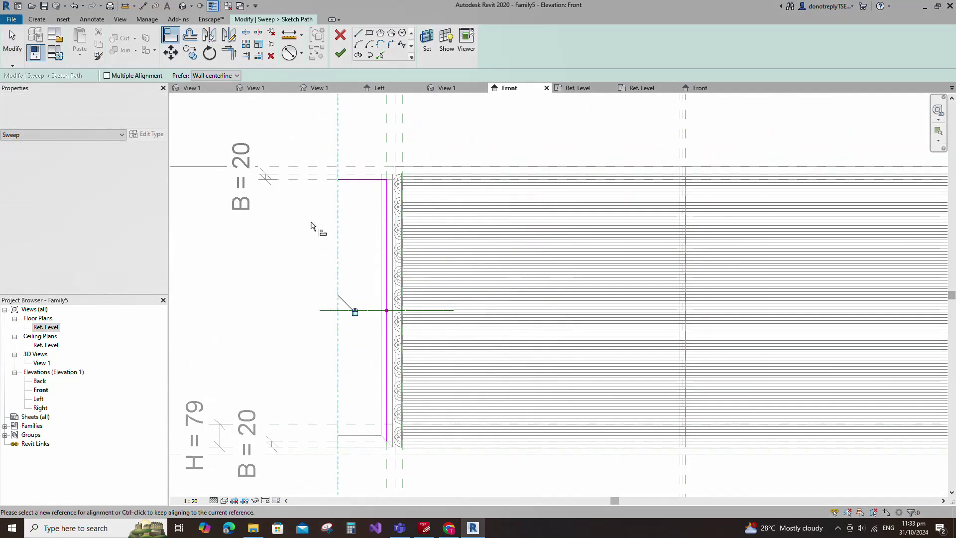
click(303, 180)
click(358, 179)
click(610, 172)
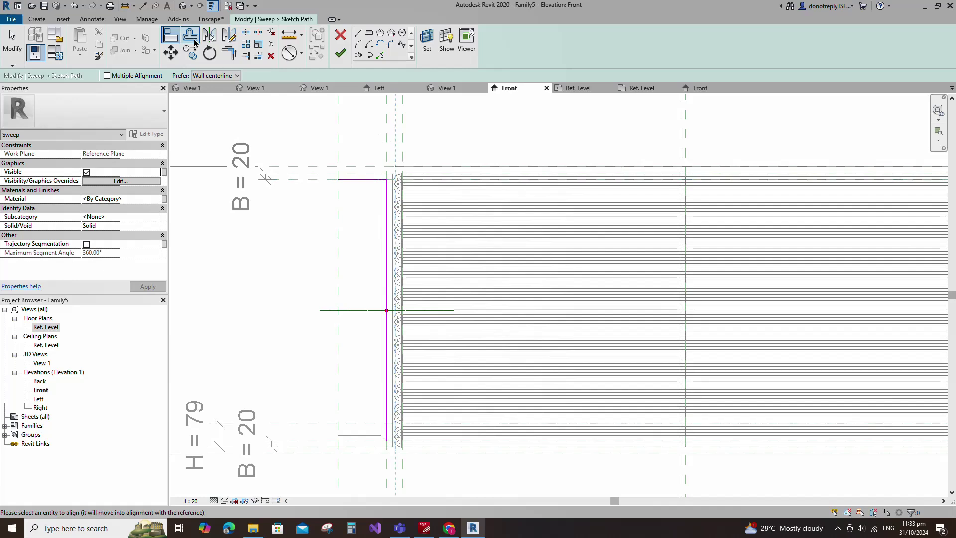
click(360, 441)
click(341, 54)
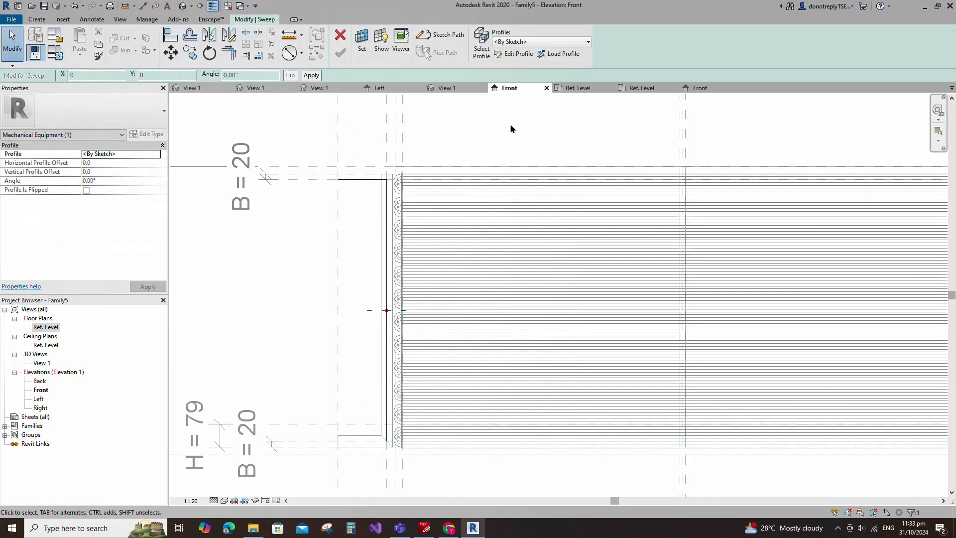
Step: Edit the rear pipe's sweep profile in the Ref. Level plan and draw a 20 mm radius circle centred on the path
click(516, 53)
click(363, 387)
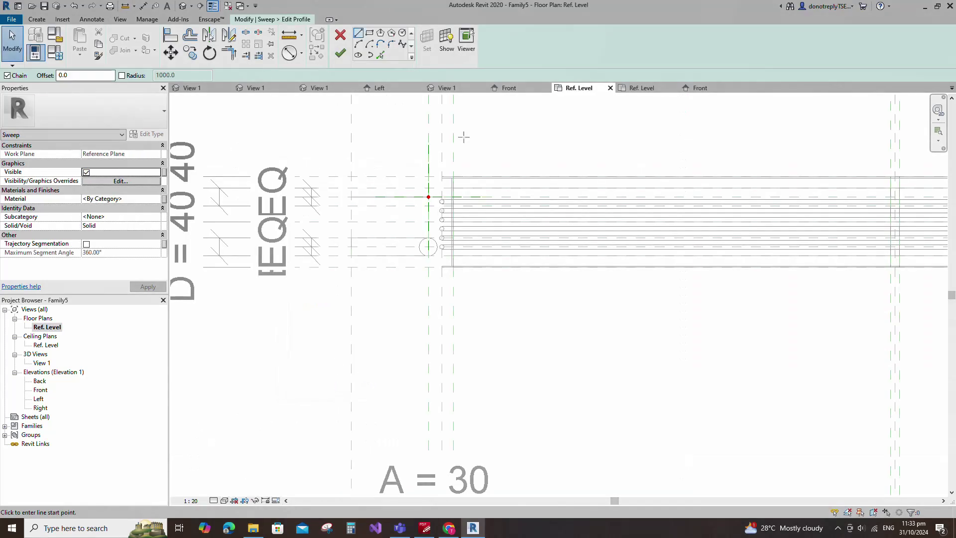
scroll(443, 177, up, 3)
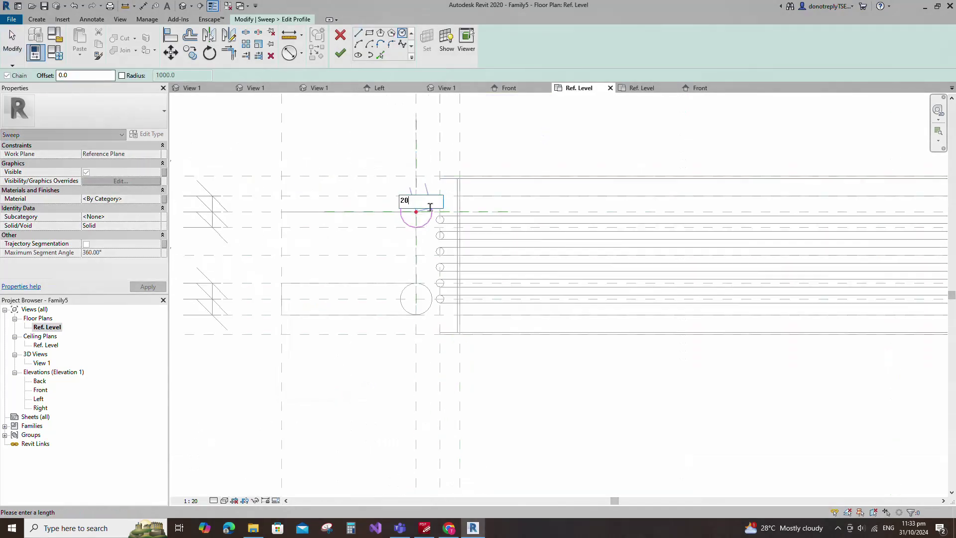
click(432, 212)
key(Escape)
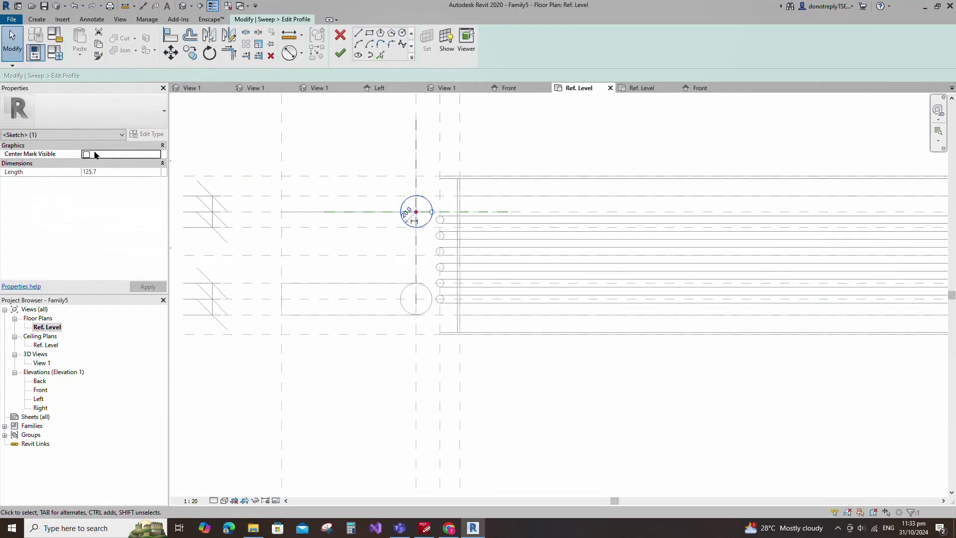
Step: Show the rear profile circle's center mark, and align and lock its centre to the vertical and horizontal reference planes
key(a)
key(l)
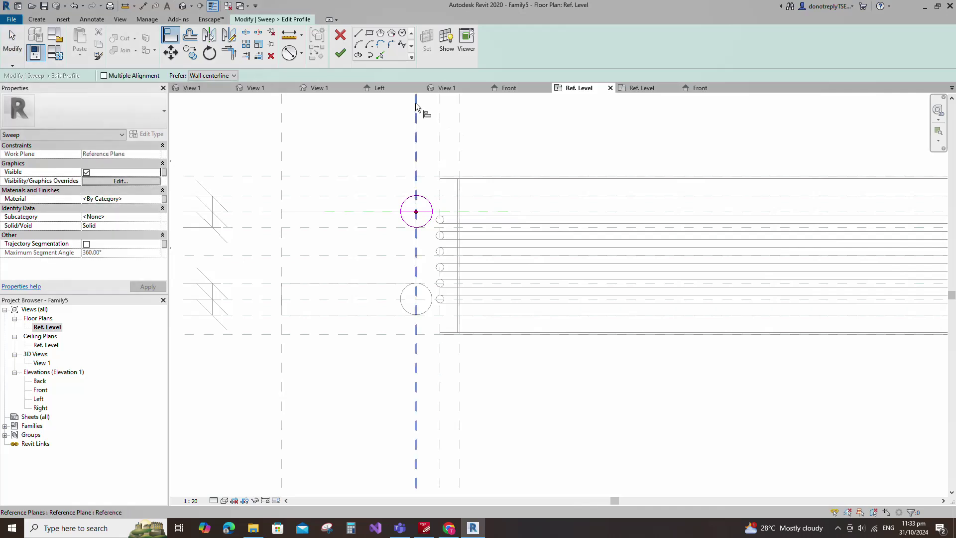
click(435, 313)
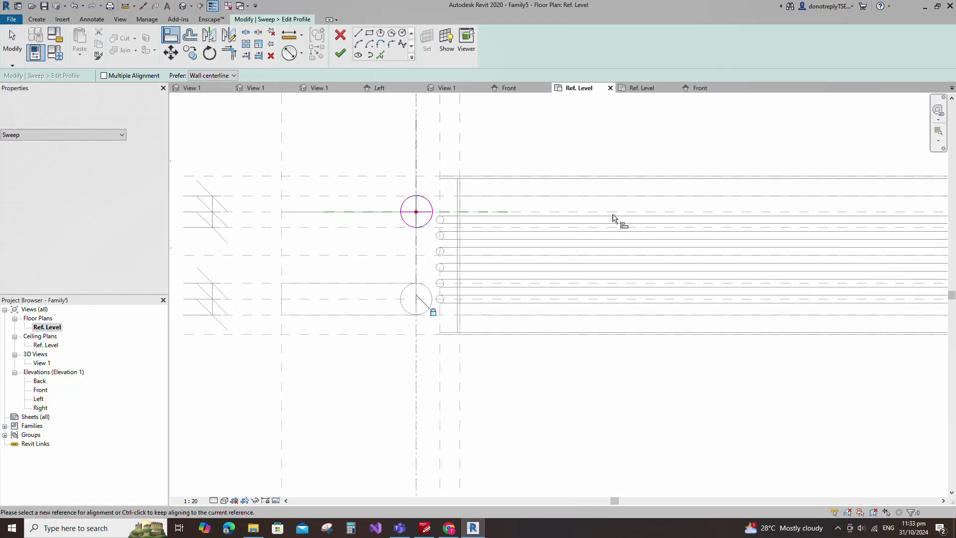
click(612, 214)
click(419, 216)
click(541, 231)
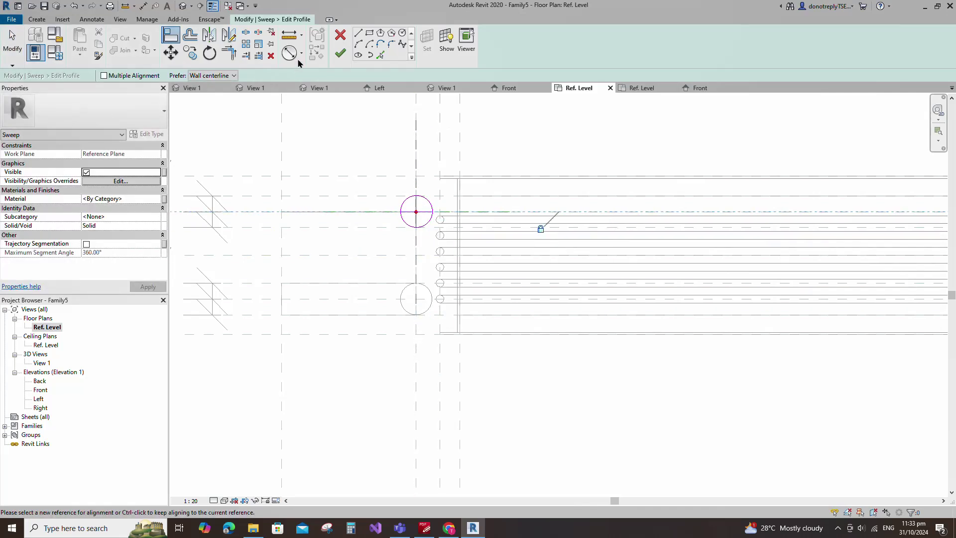
Step: Add a diameter dimension to the rear profile circle and label it with Inlet Outlet Pipe Diameter
click(290, 53)
click(429, 203)
click(478, 176)
key(Escape)
click(431, 213)
scroll(429, 212, up, 1)
click(396, 221)
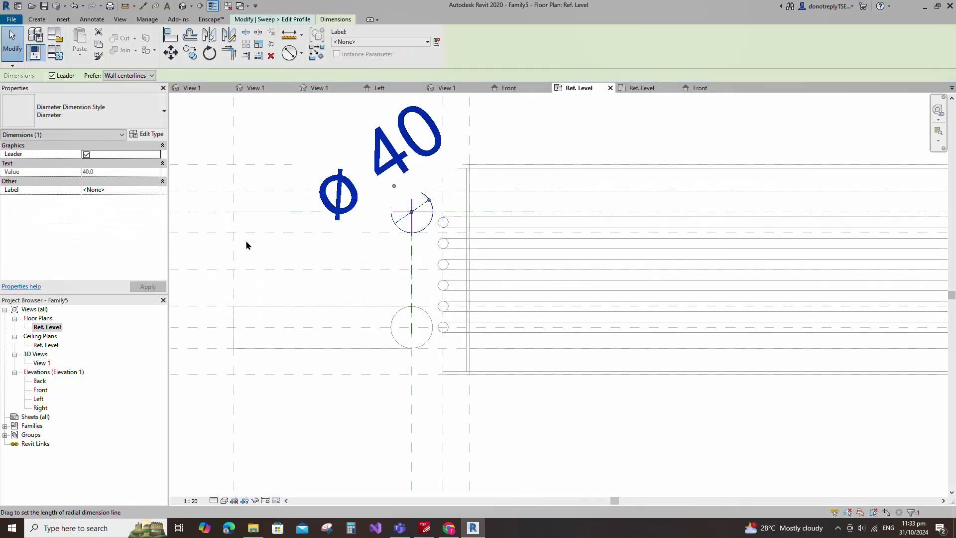
click(156, 190)
scroll(135, 214, down, 2)
click(119, 214)
scroll(398, 227, down, 1)
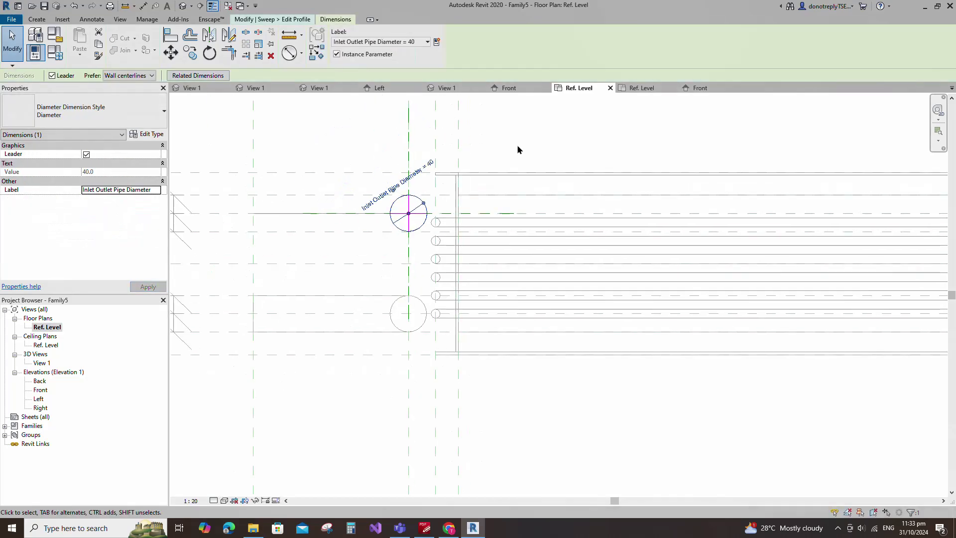
Step: Finish the second profile and sweep, and inspect both pipes in the 3D view
click(518, 149)
scroll(418, 271, down, 2)
click(341, 56)
click(342, 54)
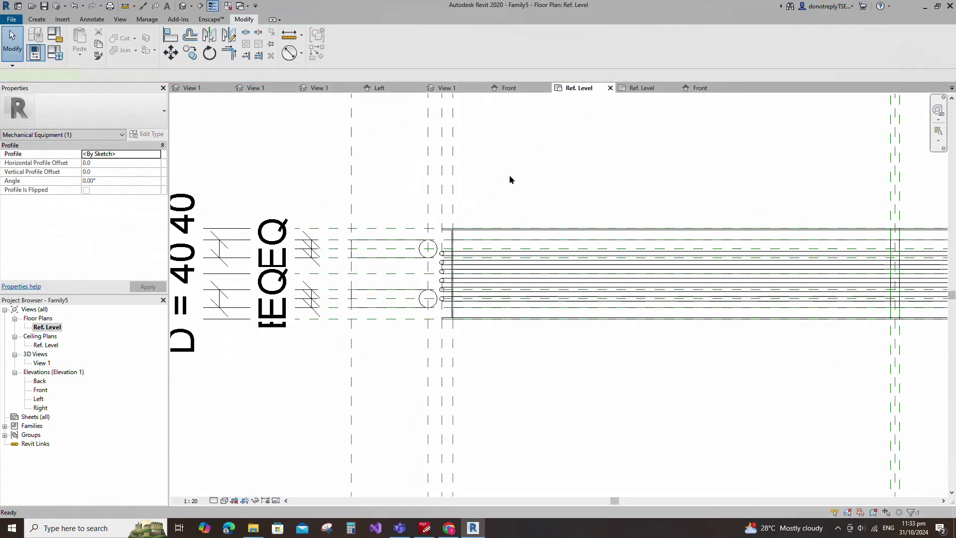
scroll(530, 308, down, 1)
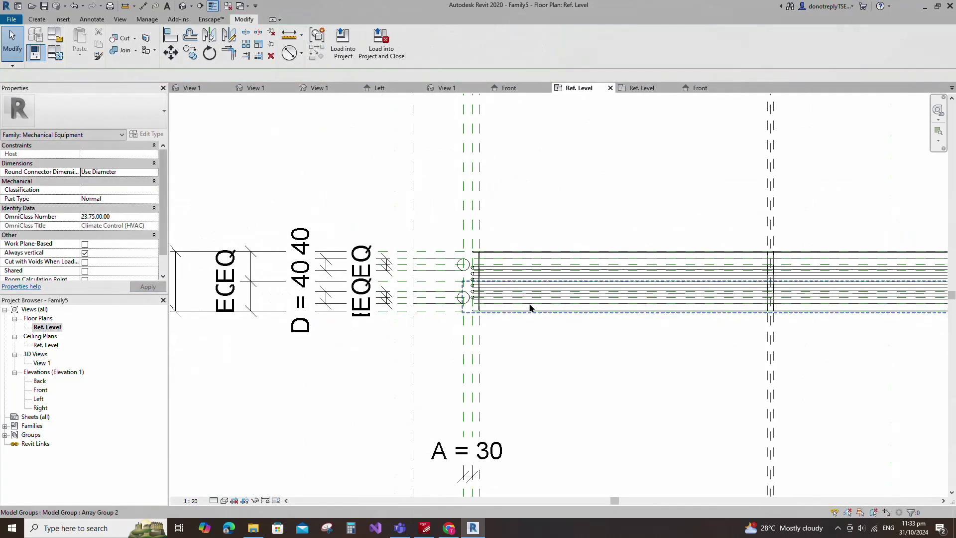
double_click(42, 363)
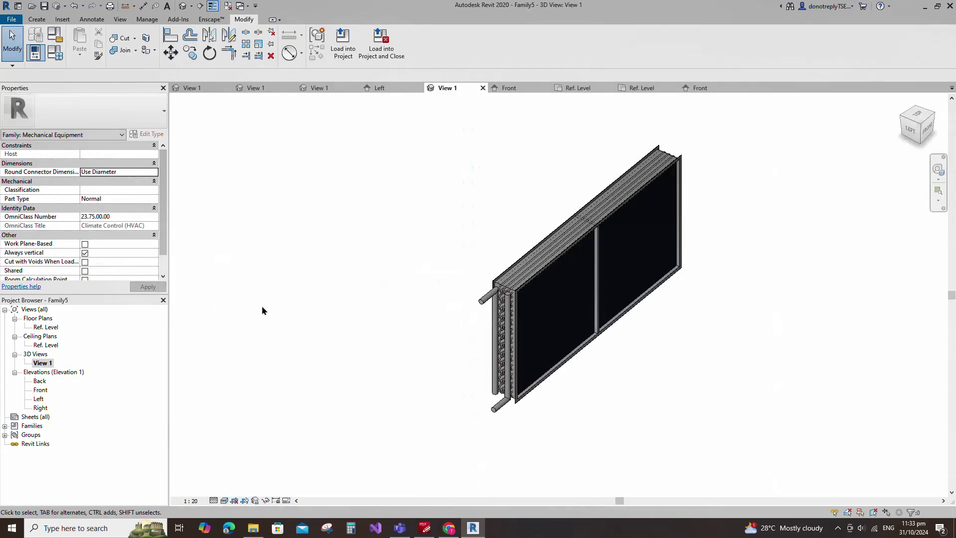
scroll(657, 401, up, 2)
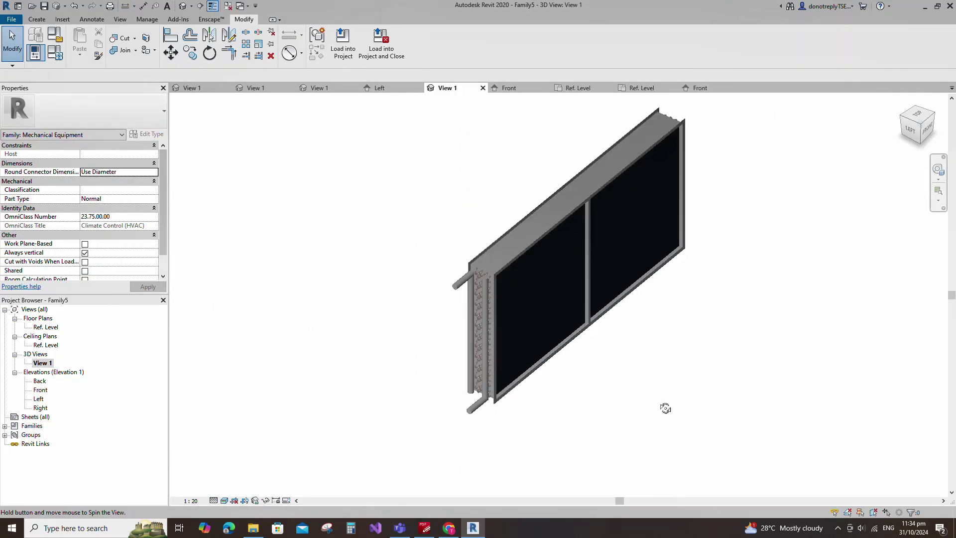
scroll(472, 409, up, 2)
Step: Associate the material of both the inlet and outlet pipe sweeps with the Copper family parameter
click(473, 408)
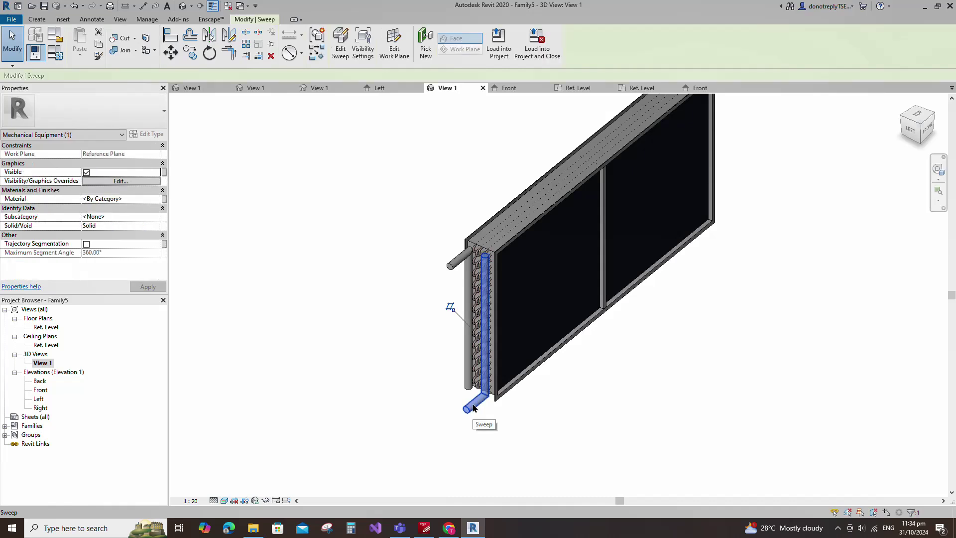
ctrl+click(467, 393)
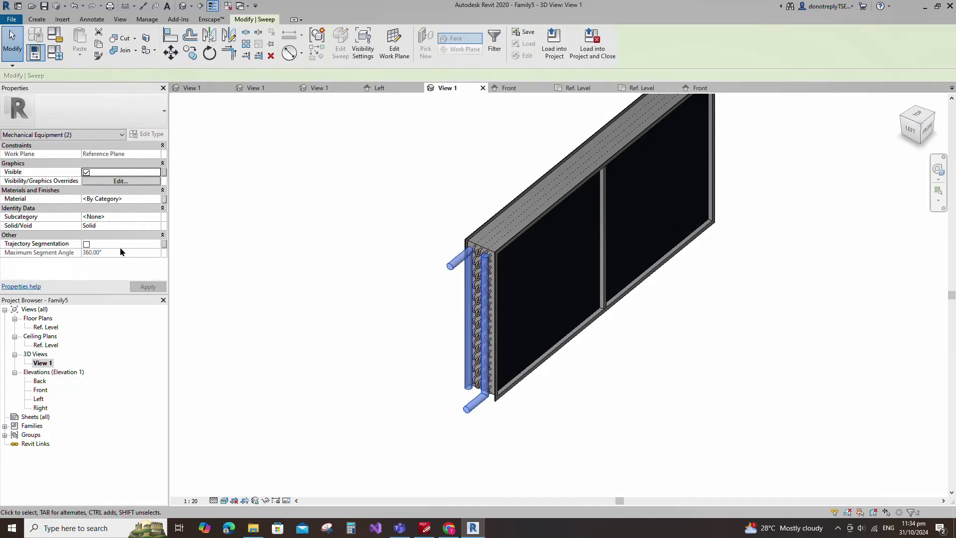
click(164, 199)
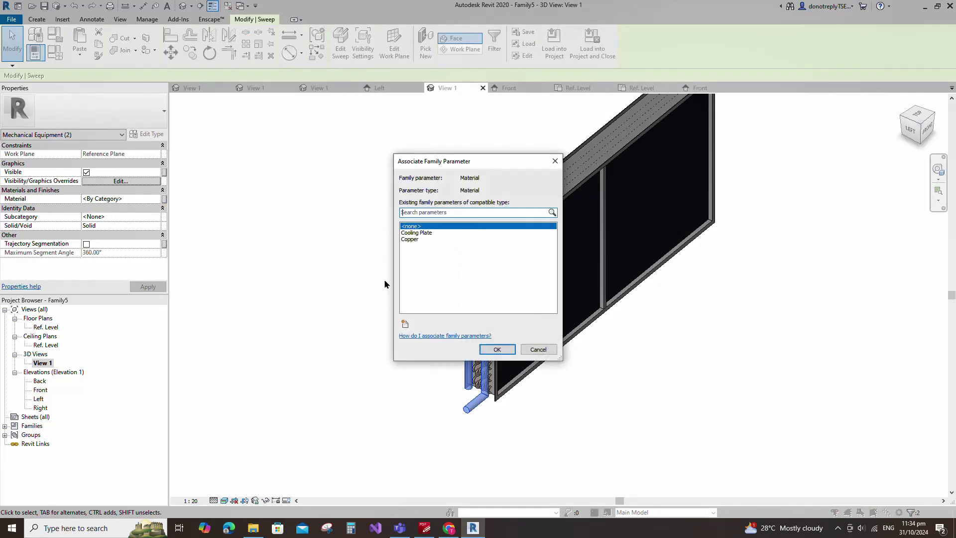
click(416, 240)
click(497, 349)
click(602, 382)
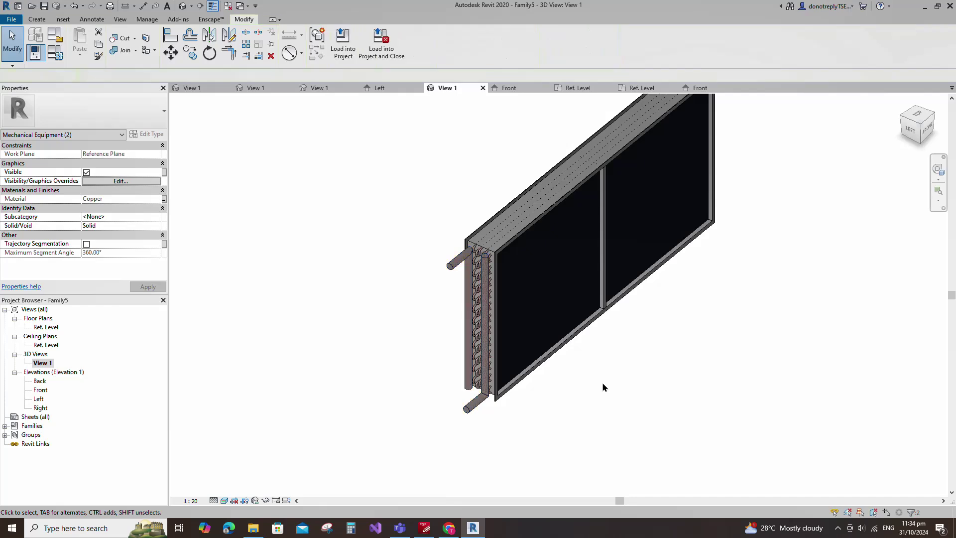
Step: Flex the family by setting Length to 2500, Height to 1500 and Depth to 250 in the family types, and apply
shift+middle_drag(602, 382, 368, 289)
scroll(263, 322, down, 1)
click(55, 52)
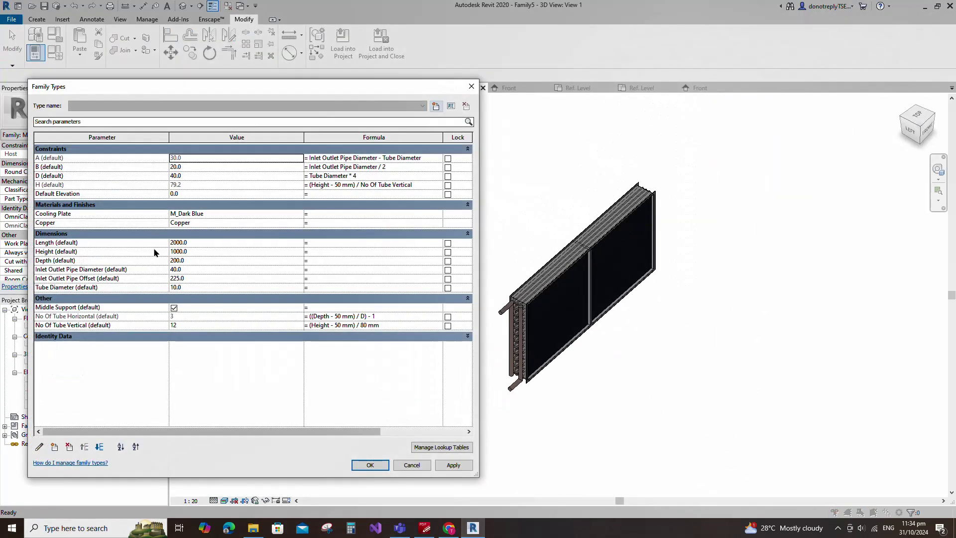
drag(190, 244, 126, 243)
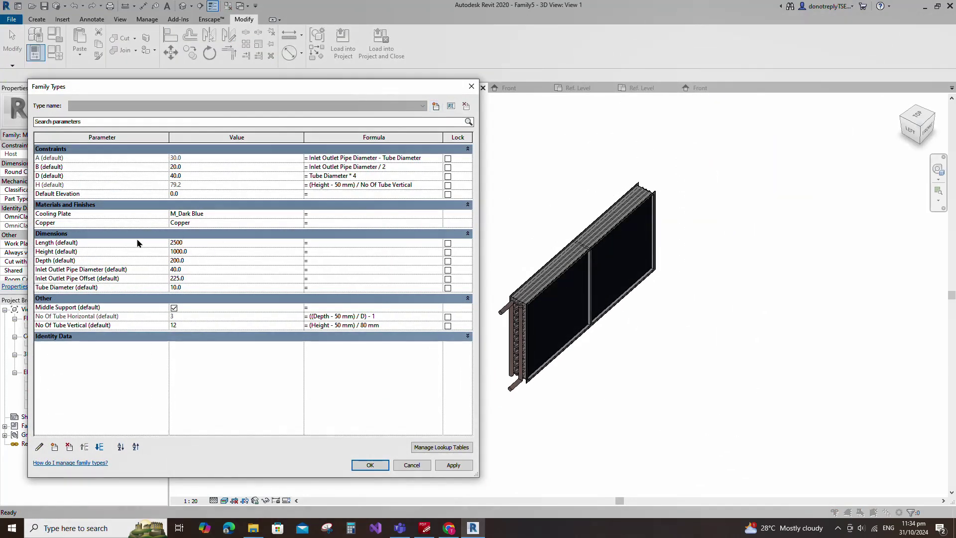
drag(201, 253, 116, 257)
text(1)
click(176, 261)
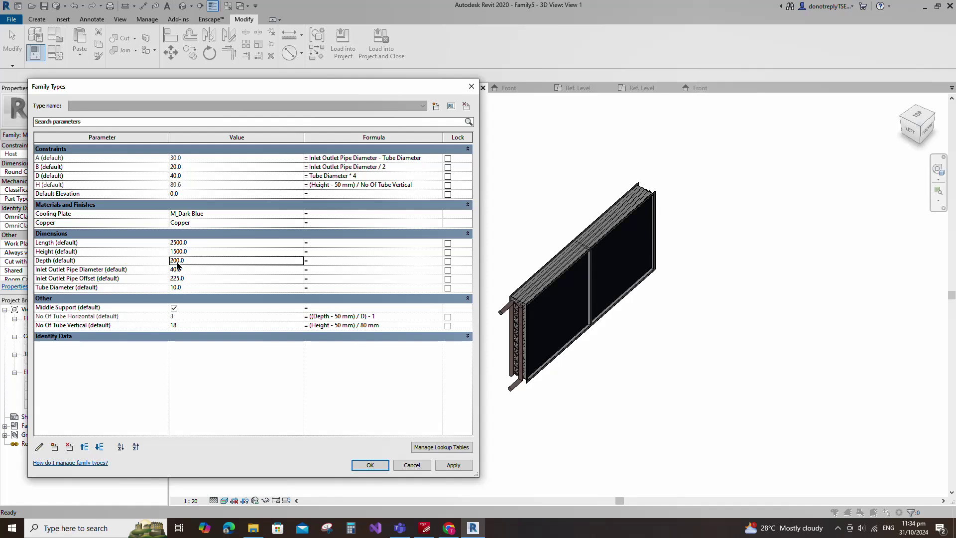
text(250)
click(453, 466)
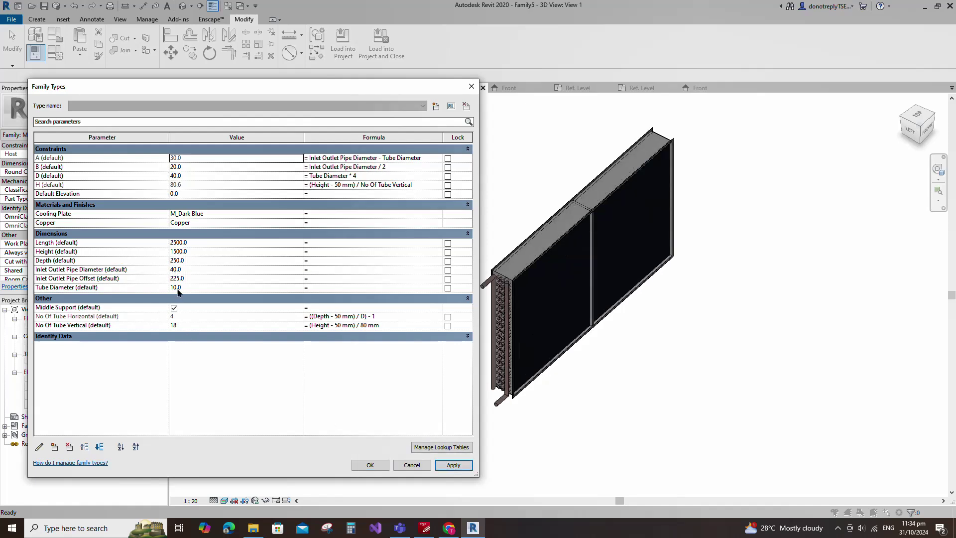
Step: Set the Tube Diameter parameter to 12 and apply it to test the tube arrays
click(177, 287)
text(12)
click(453, 466)
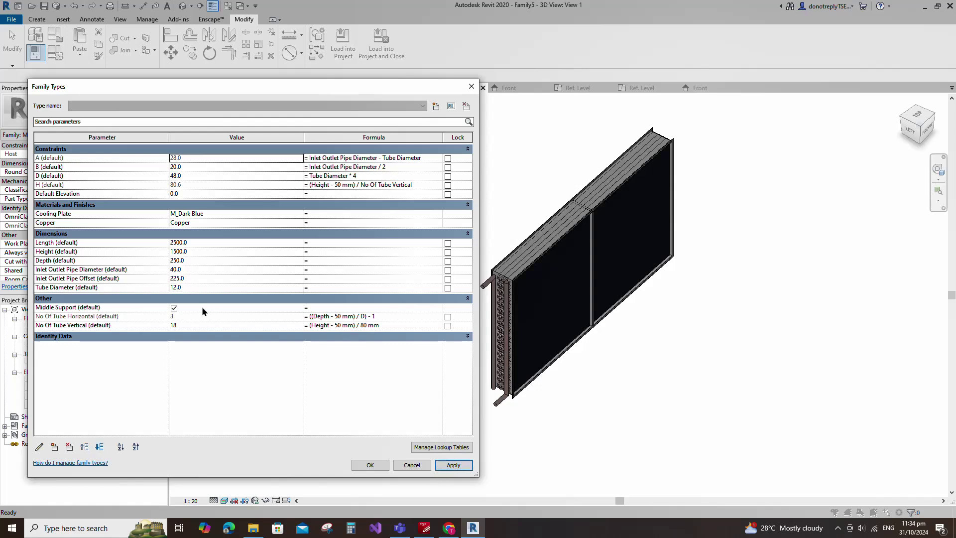
Step: Restore Tube Diameter to 10, Length to 2000, Height to 1000 and Depth to 200, and apply the family types
click(177, 287)
text(10)
click(178, 244)
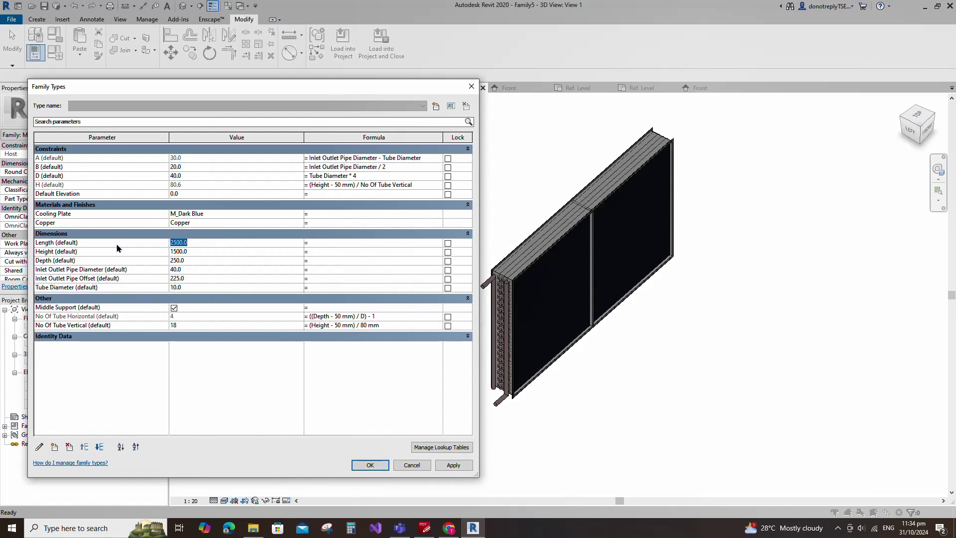
text(200)
click(175, 254)
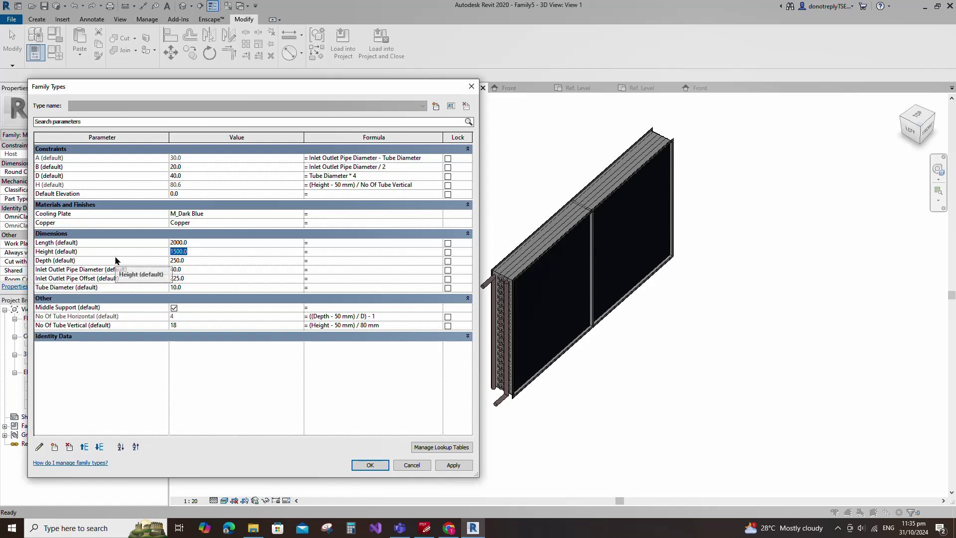
text(10000)
click(175, 261)
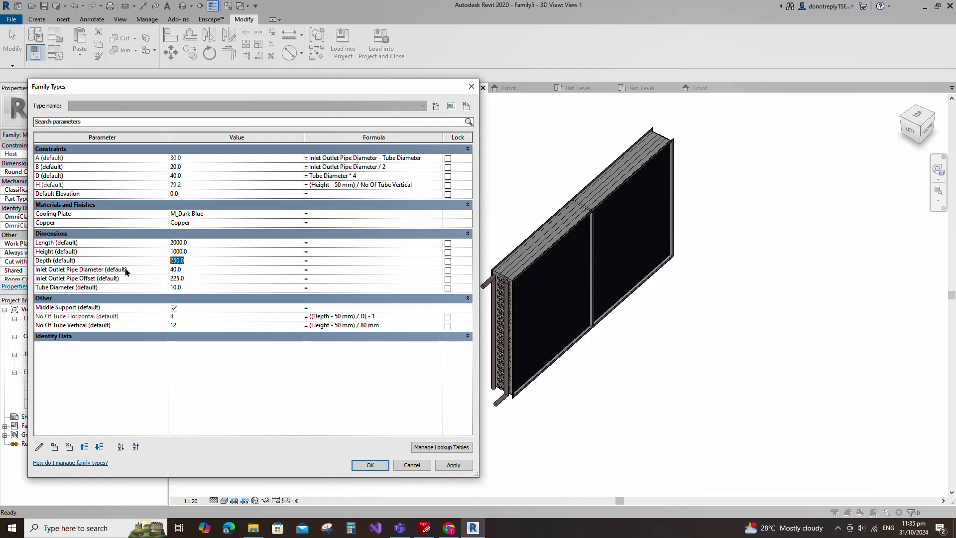
text(200)
click(453, 464)
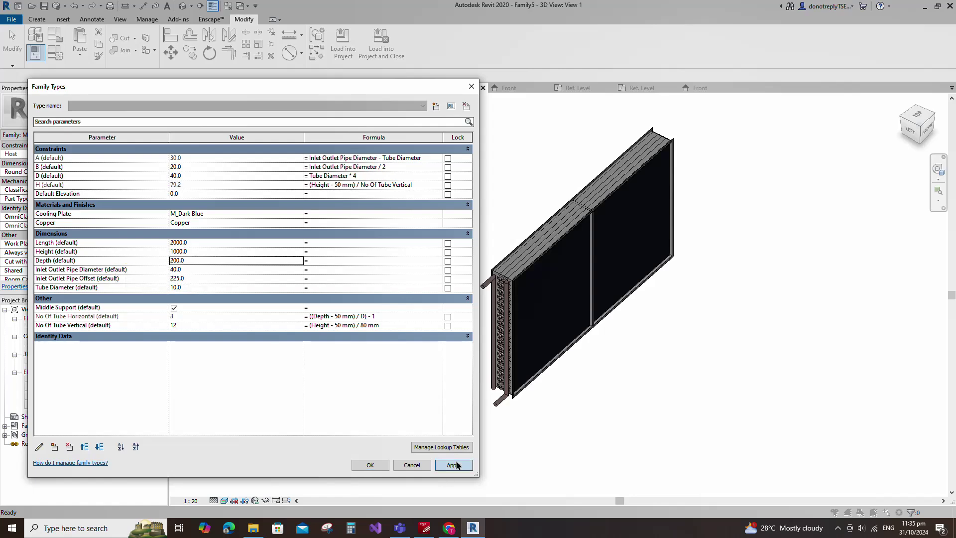
click(371, 466)
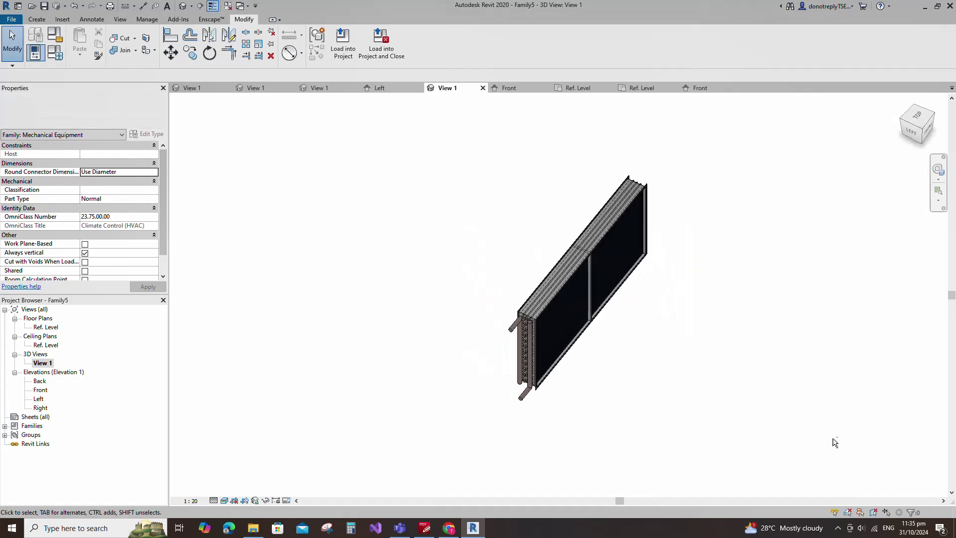
Step: Turn the 3D view to the back-left isometric of the coil and close the inactive views
shift+middle_drag(612, 425, 791, 423)
click(917, 123)
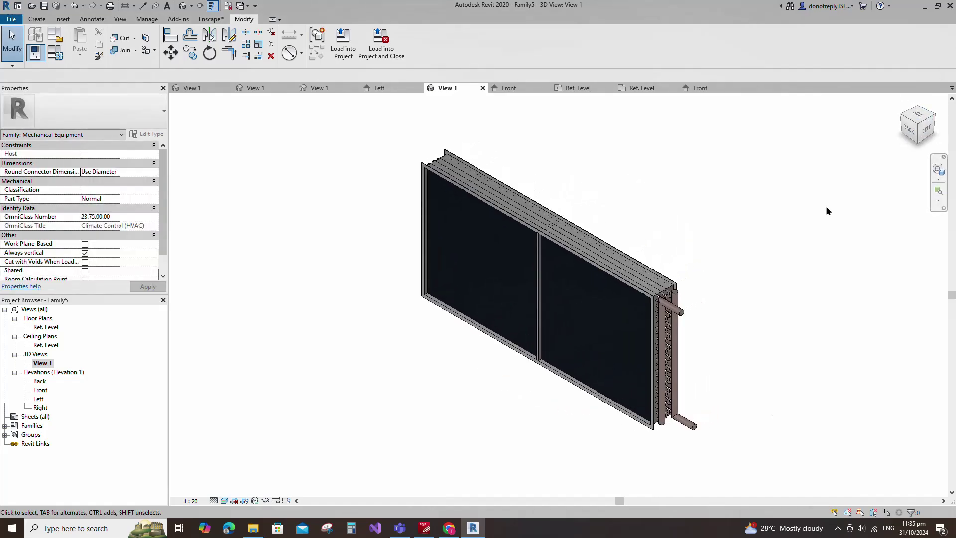
click(230, 5)
Step: Save the family in the Documents folder as Heat Transfer Coils
key(ctrl+s)
text(Heat transfer coils)
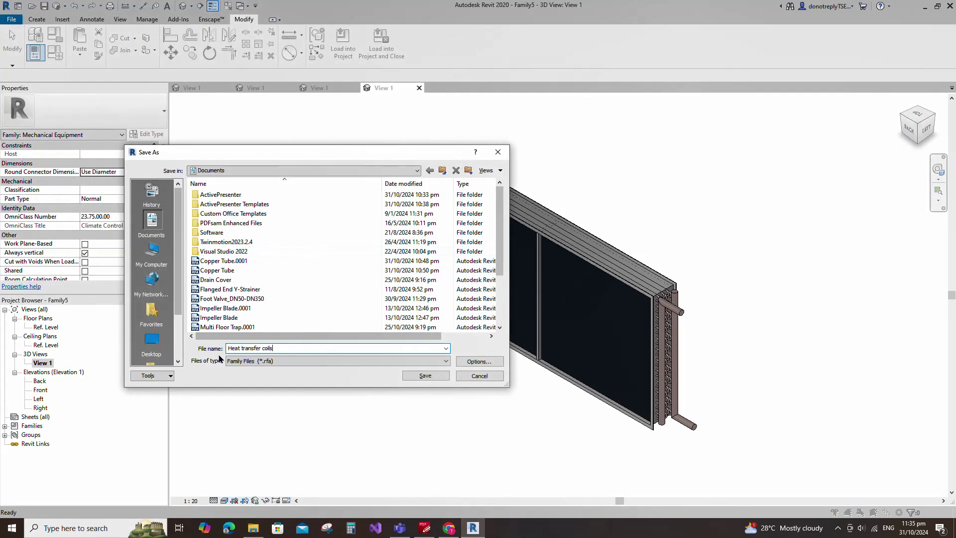
click(242, 348)
key(BackSpace)
text(T)
click(266, 348)
key(BackSpace)
text(C)
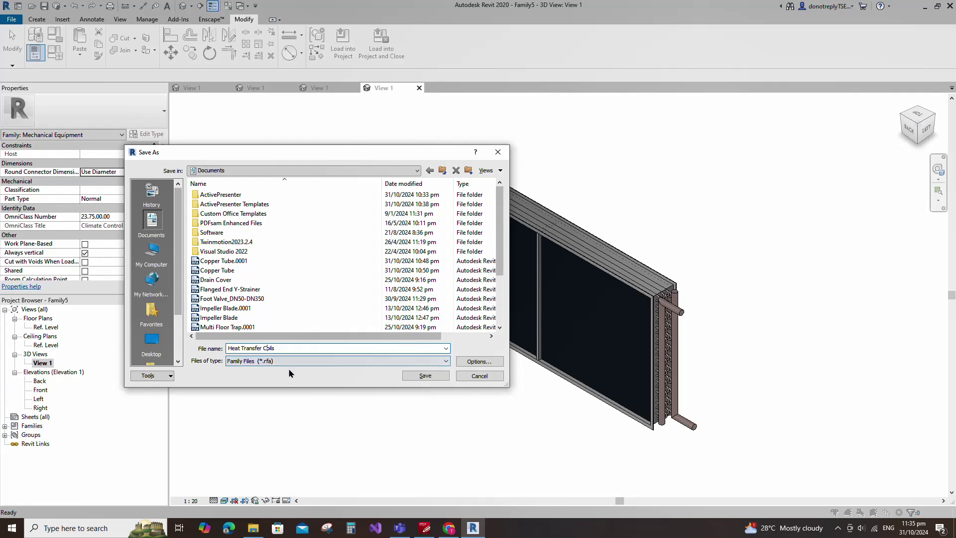
click(425, 376)
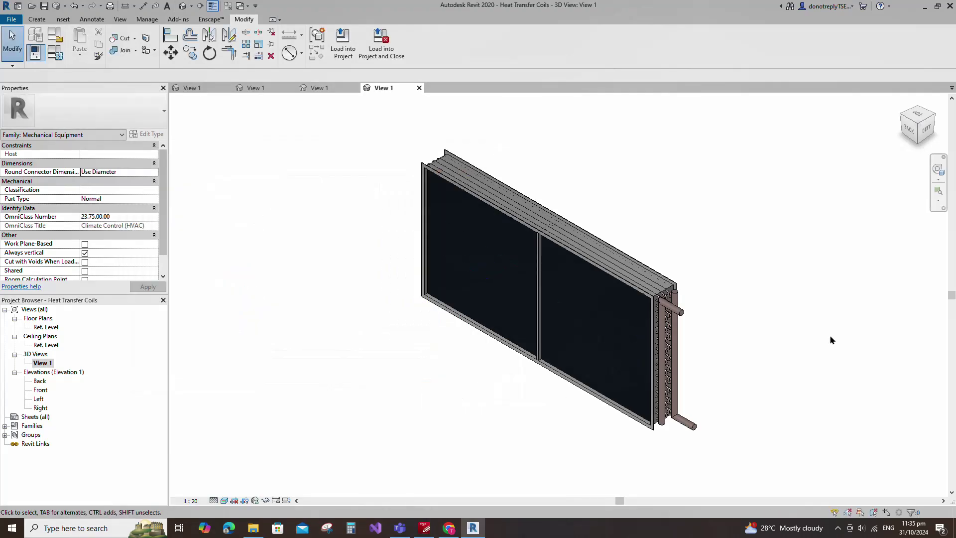